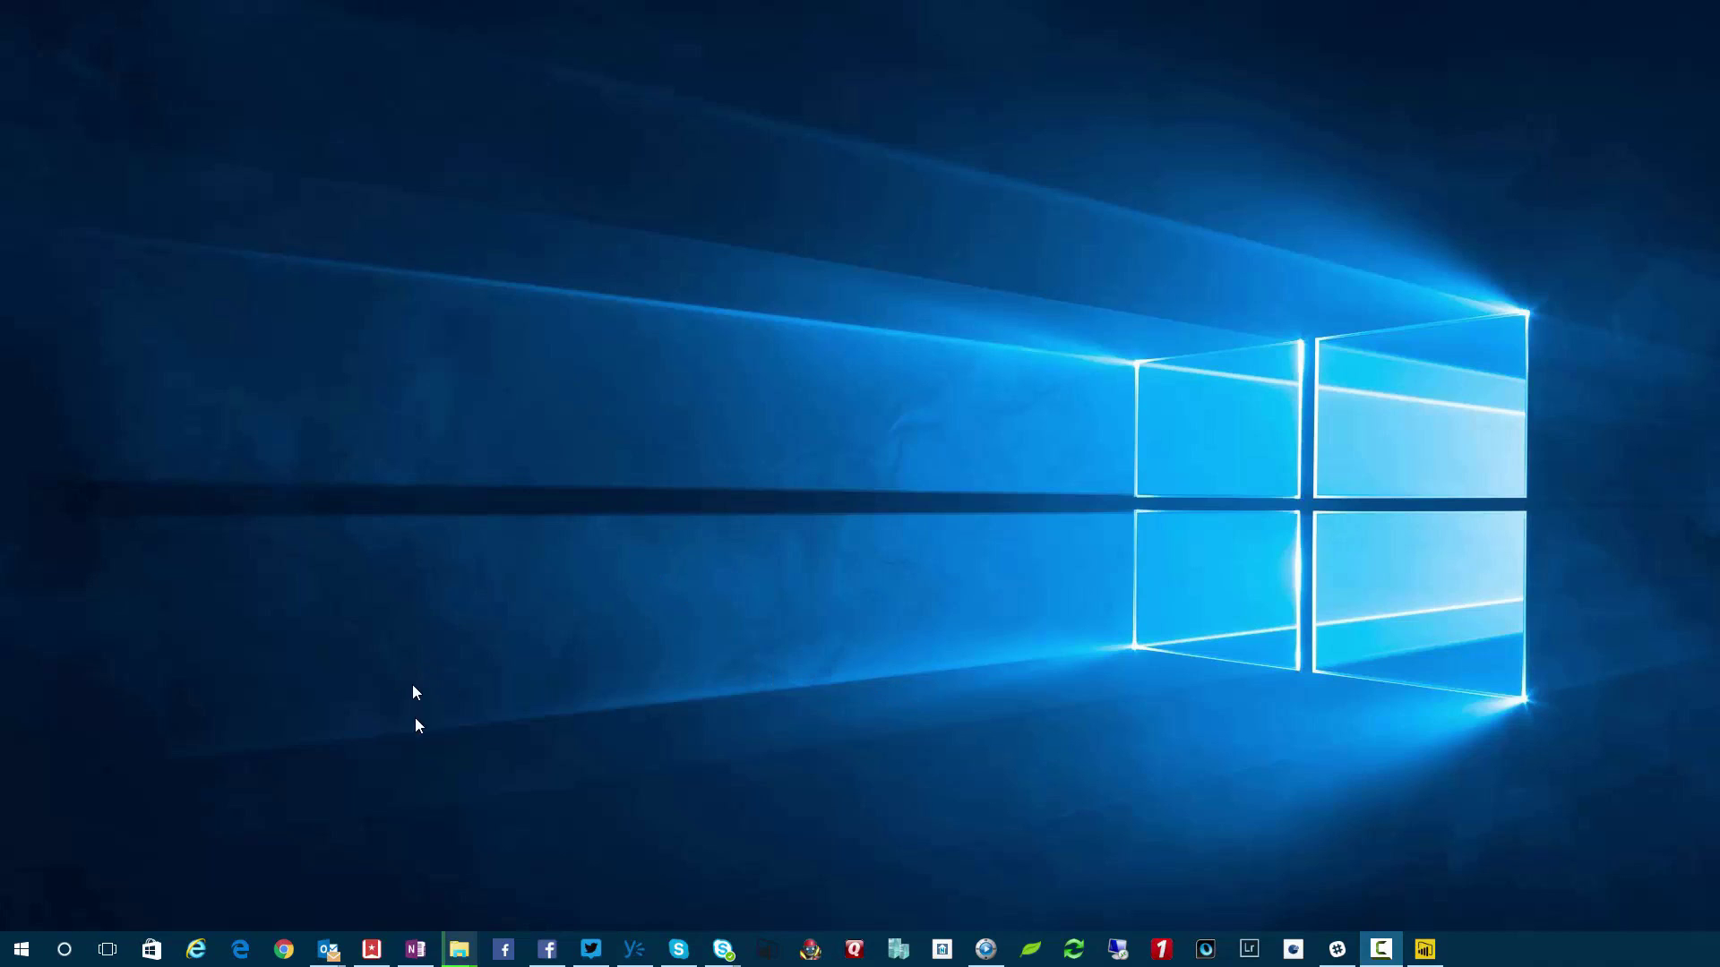
Launch Chrome and go to app.powerbi.com
{"action": "left_click", "coordinate": [574, 704]}
{"action": "left_click", "coordinate": [284, 949]}
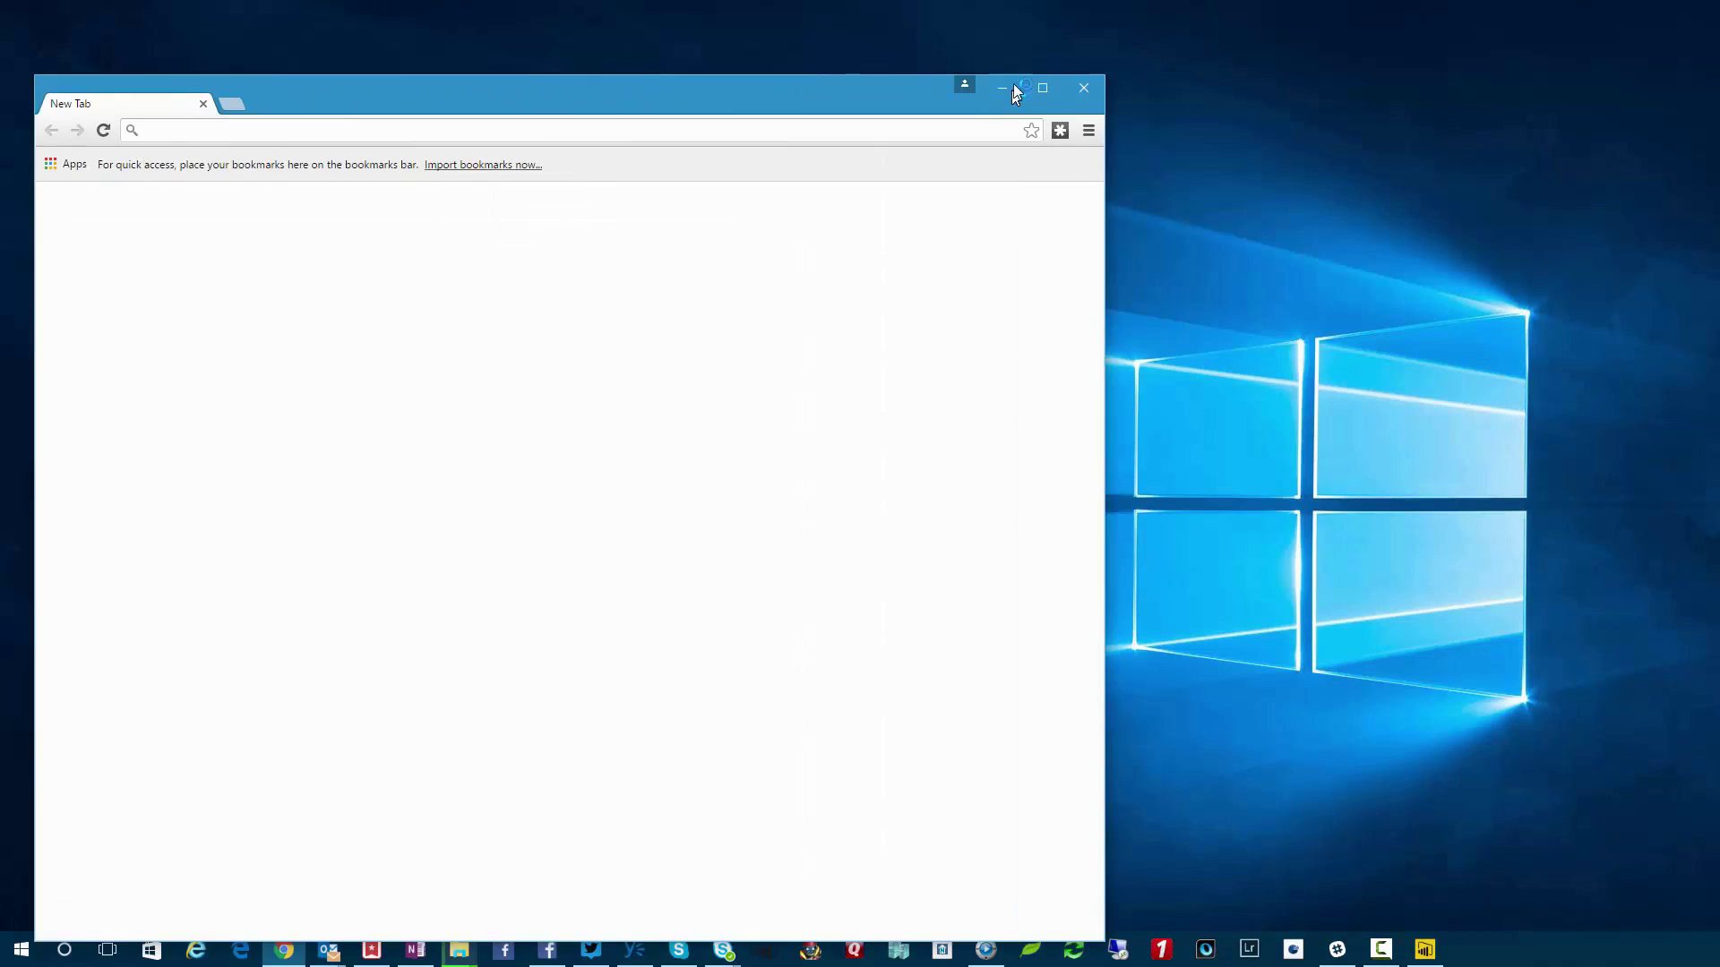
{"action": "left_click_drag", "start_coordinate": [303, 84], "coordinate": [571, 46]}
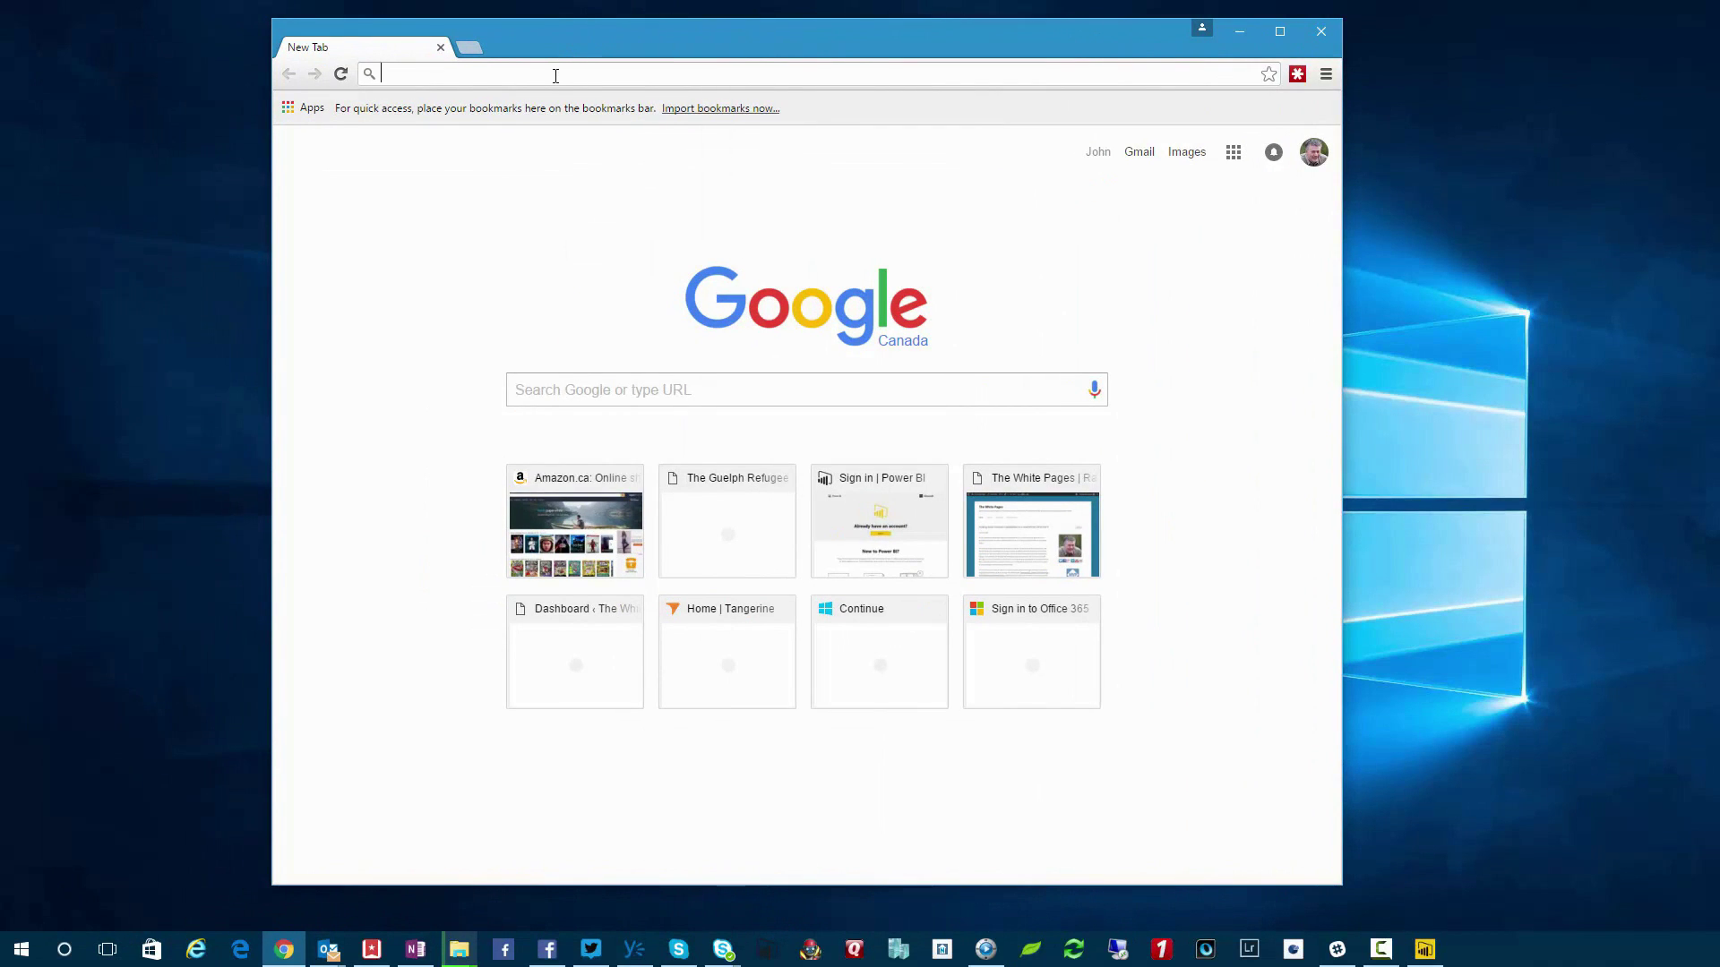
{"action": "type", "text": "app.powe"}
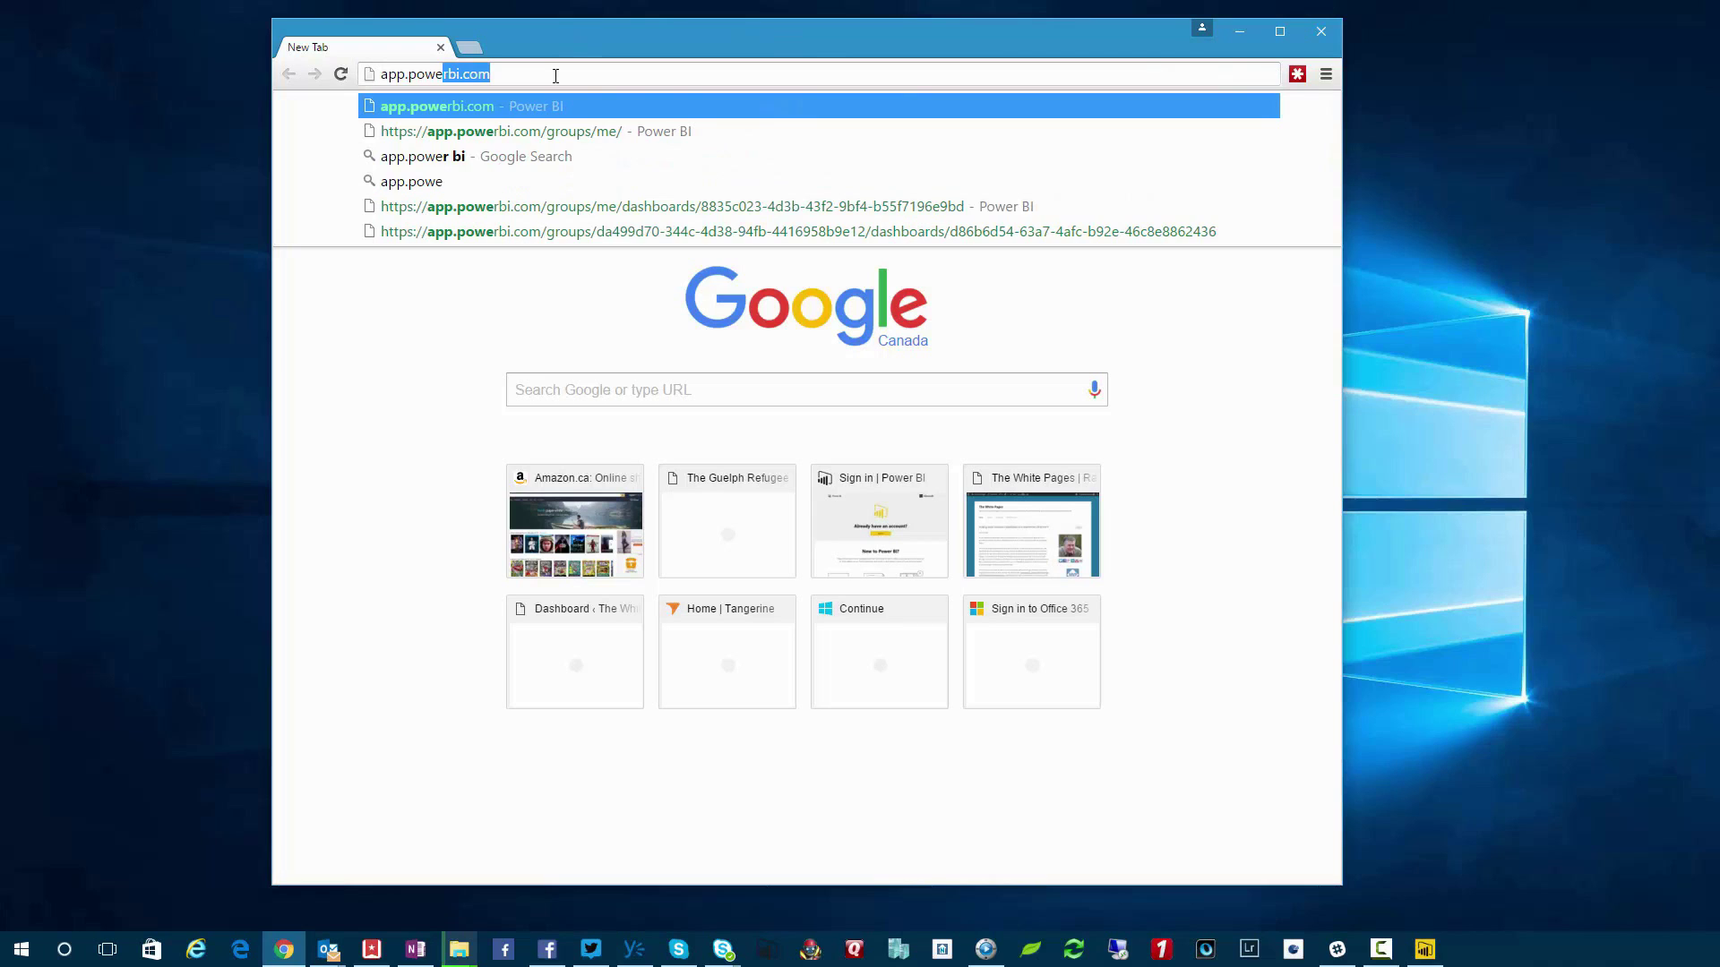
{"action": "type", "text": "rbi.c"}
{"action": "key", "text": "Return"}
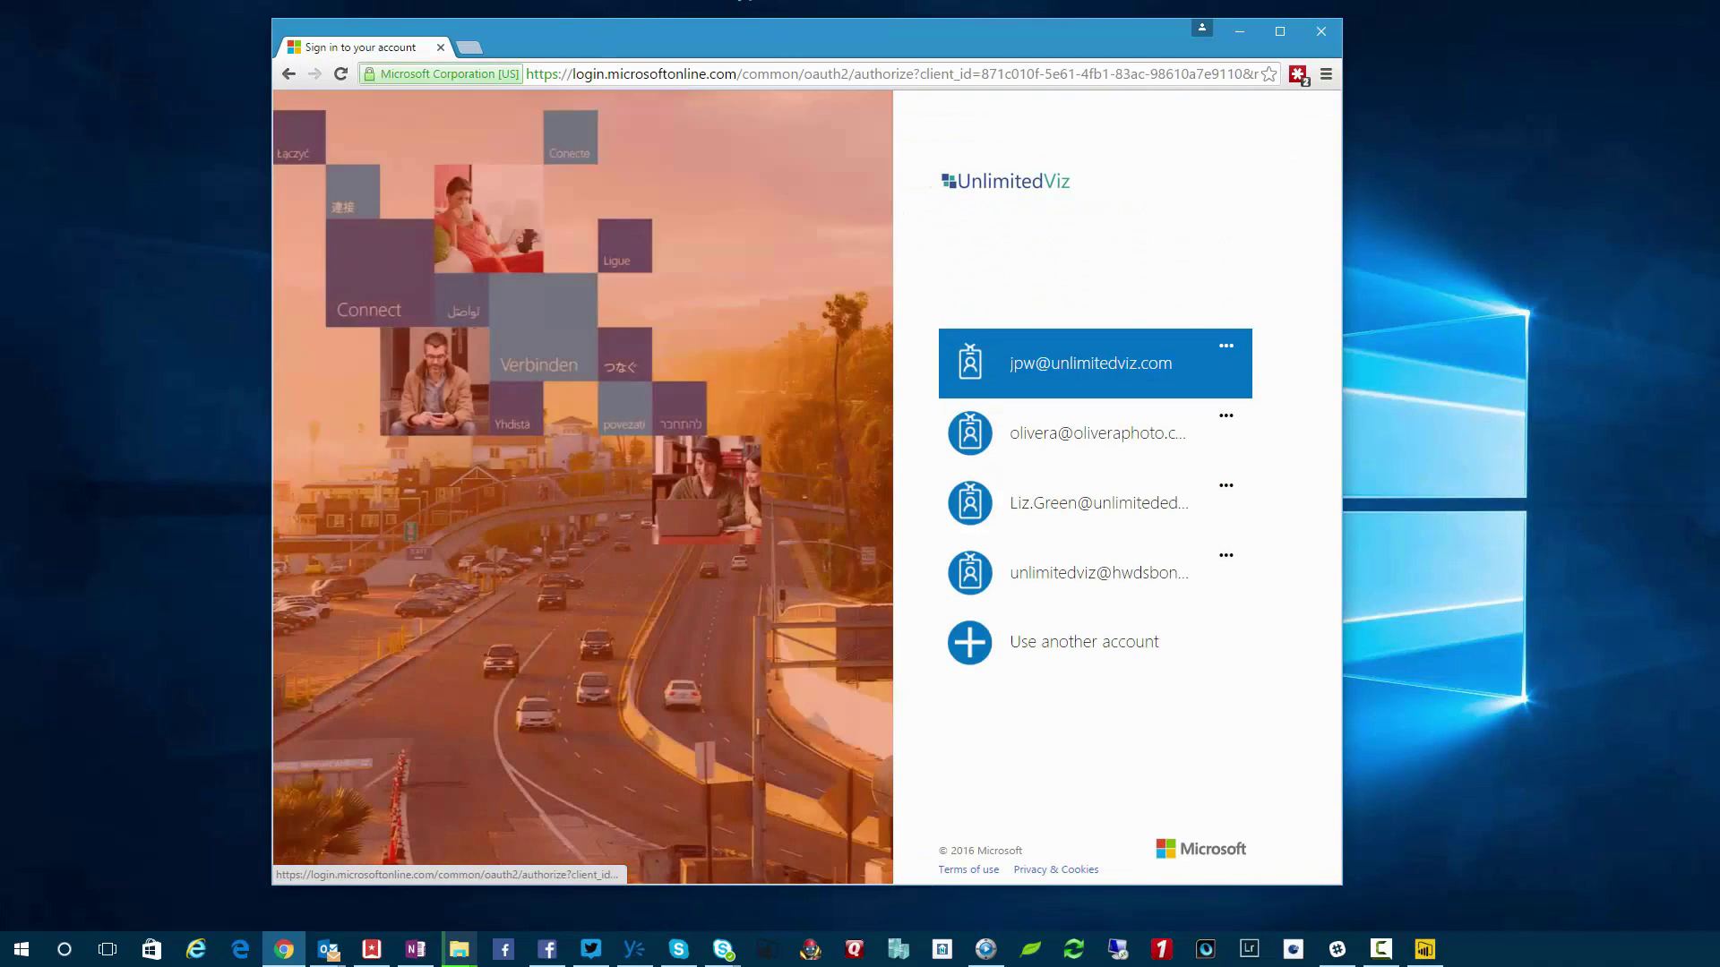
Sign in with the work account, submitting its saved password and the verification code
{"action": "left_click", "coordinate": [1030, 372]}
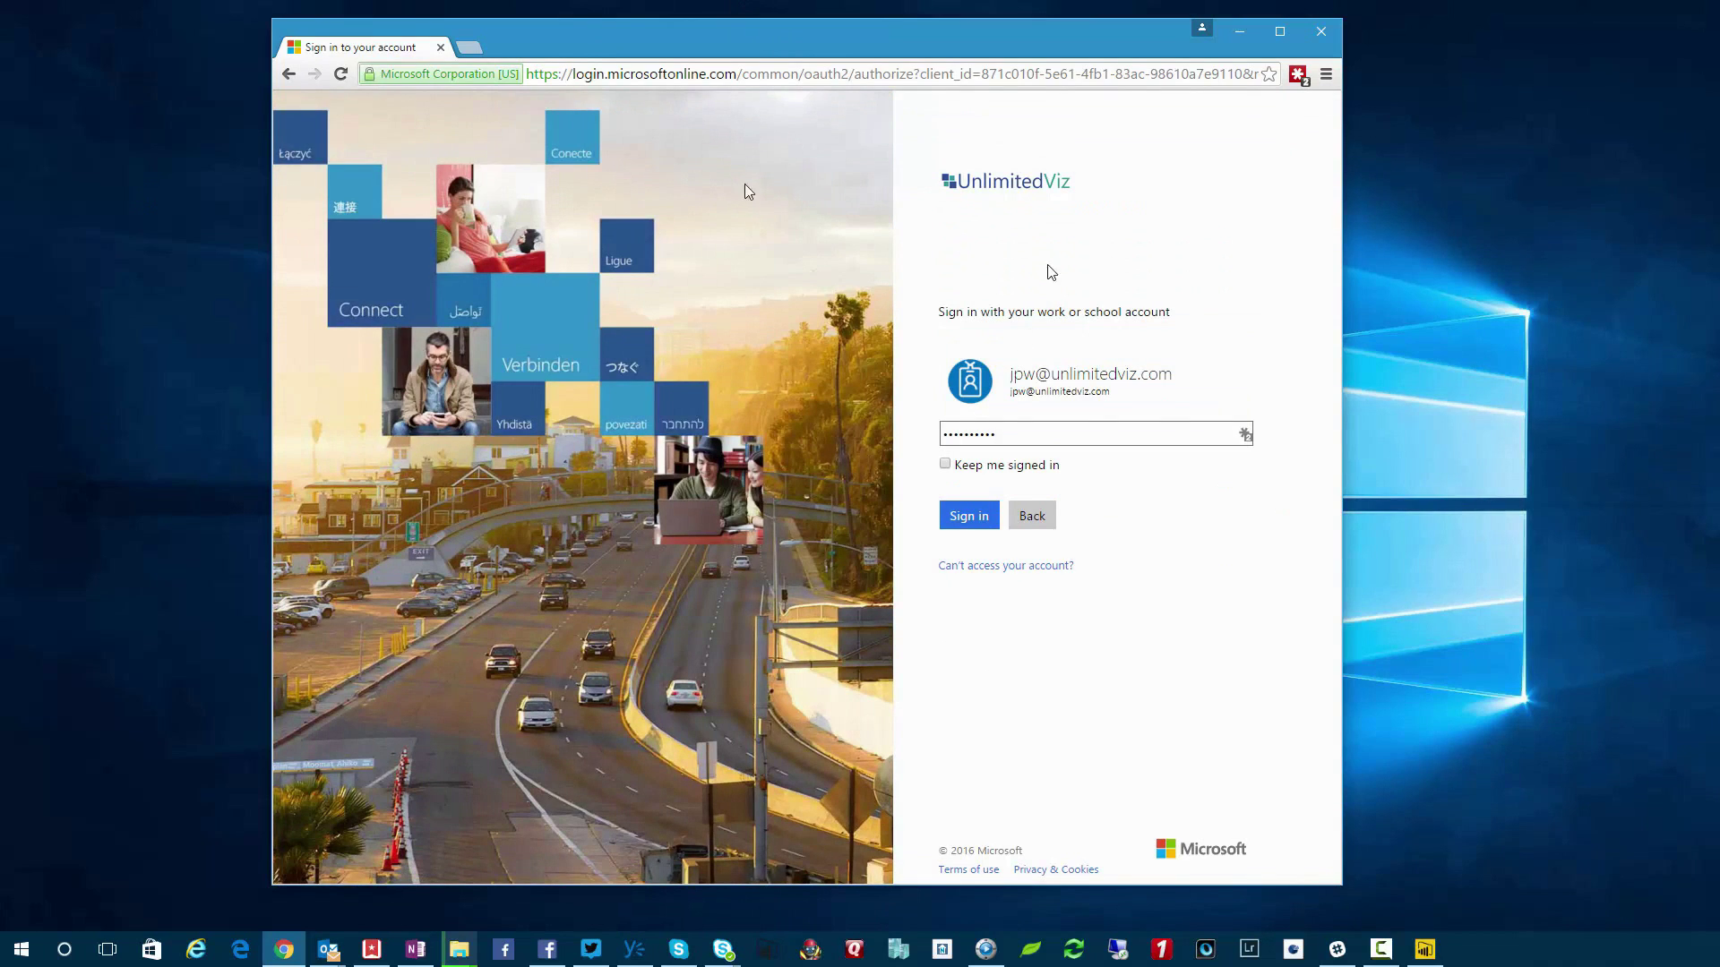
{"action": "left_click", "coordinate": [964, 515]}
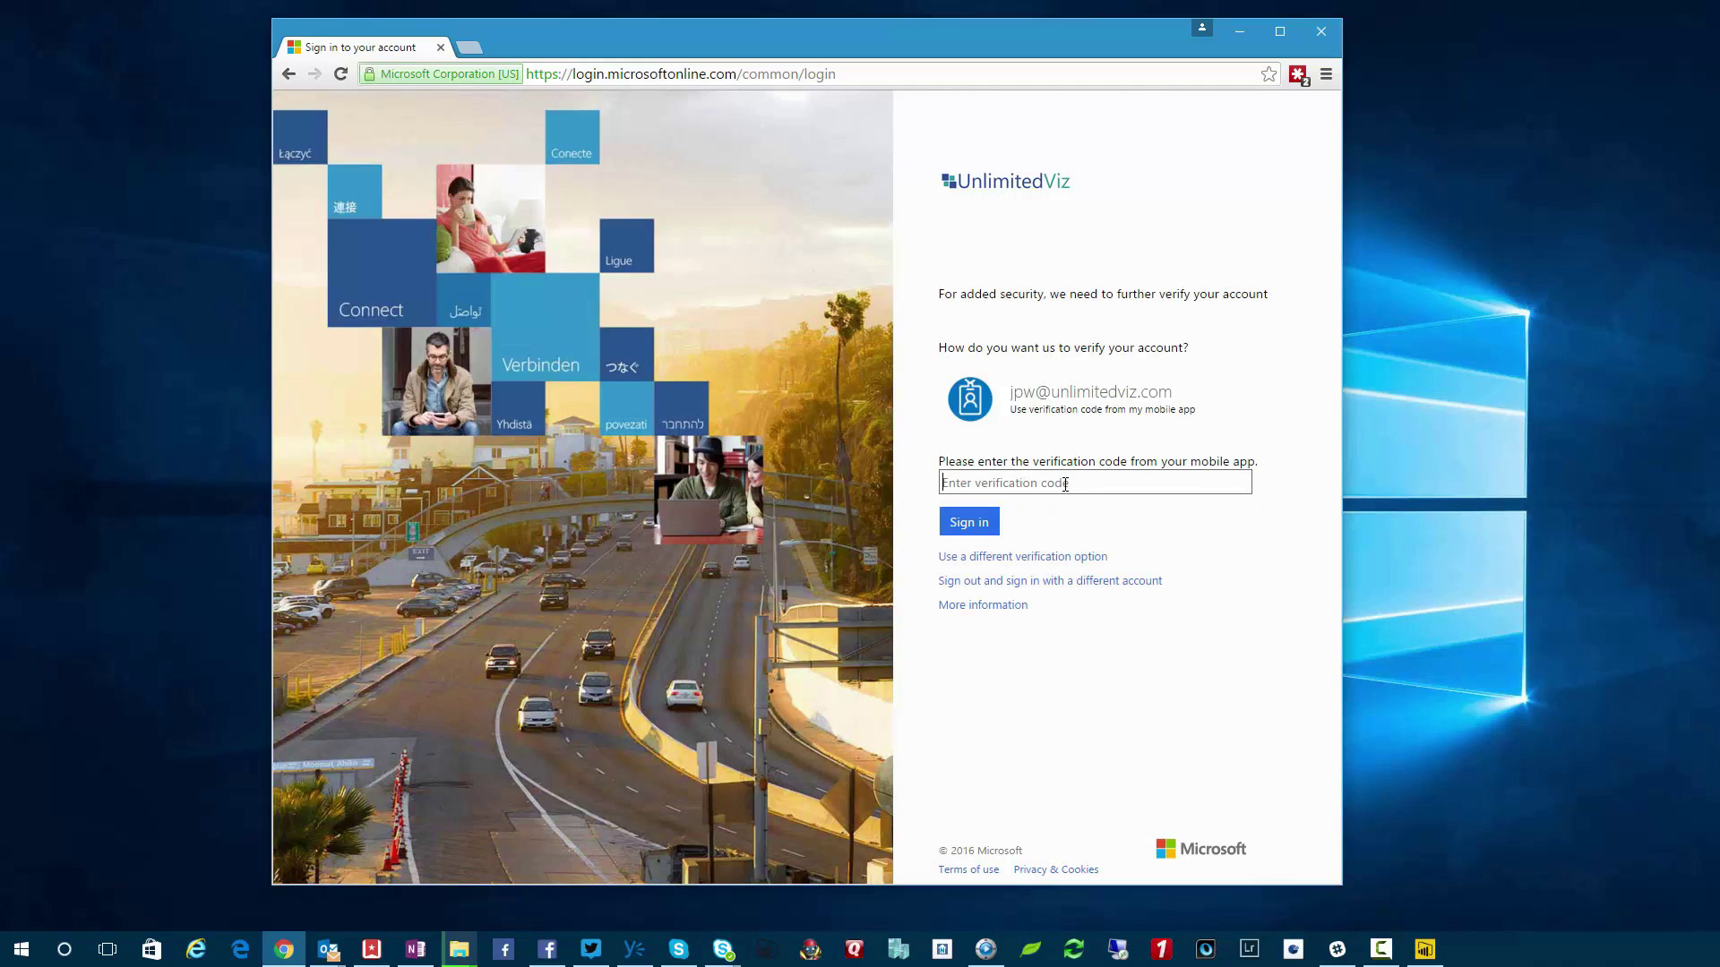
{"action": "left_click", "coordinate": [981, 524]}
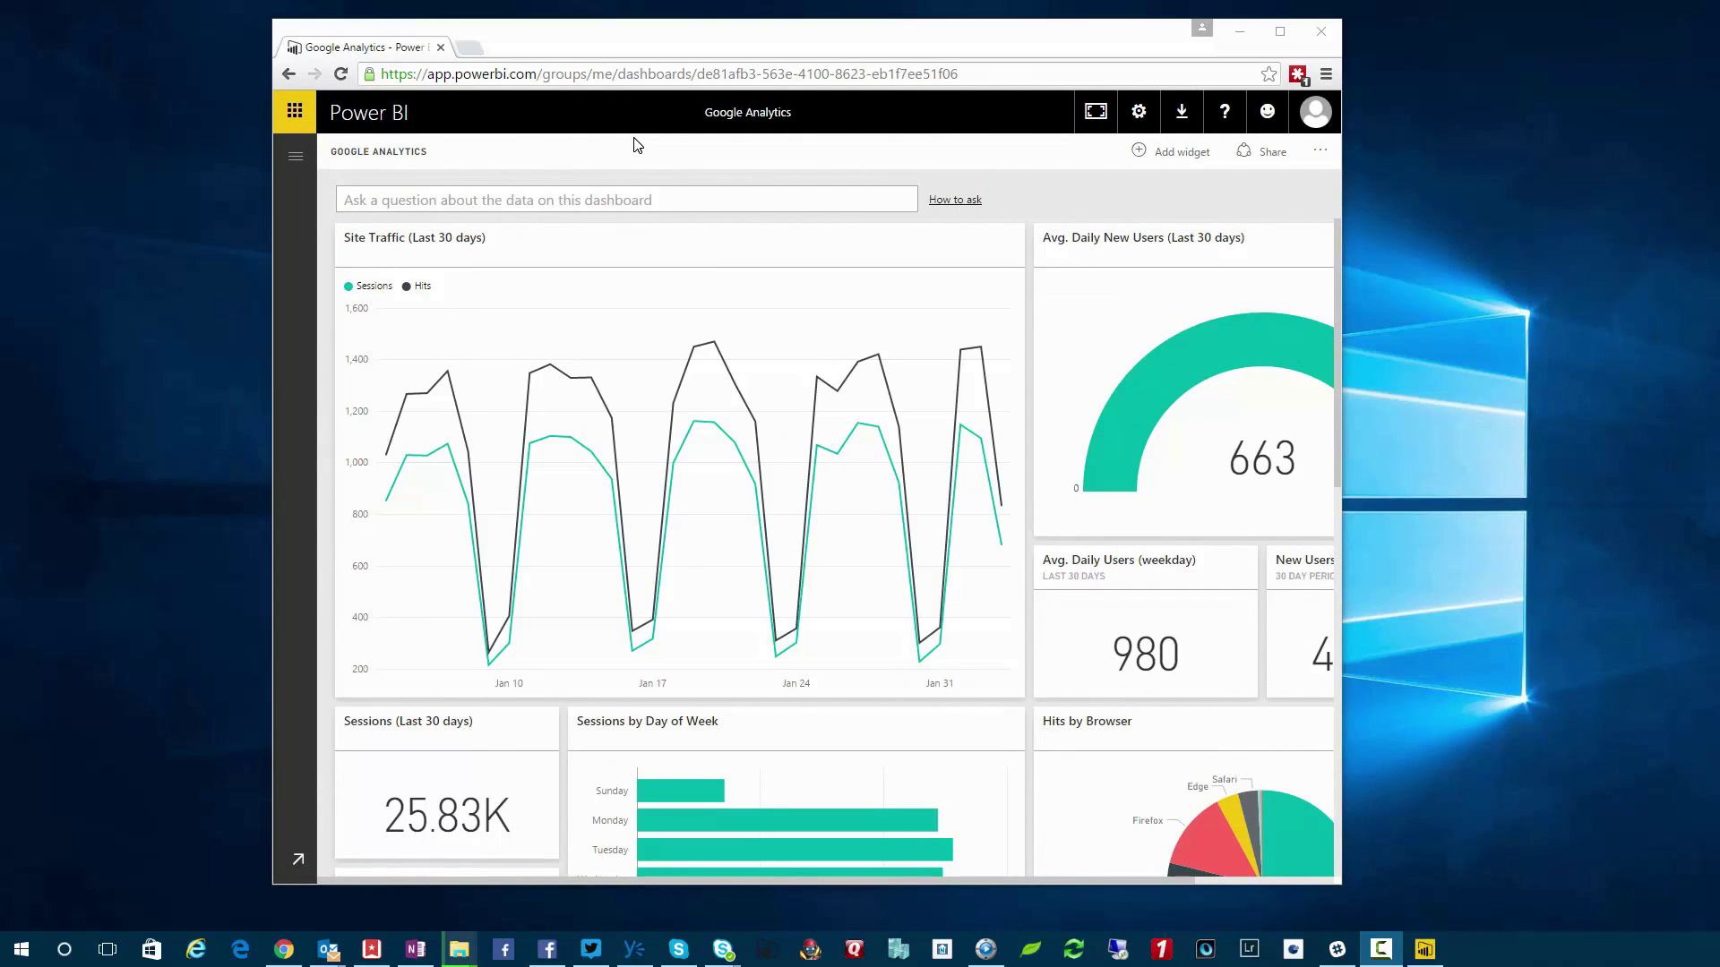
Download the Power BI Desktop installer from the service's Downloads list
{"action": "left_click", "coordinate": [1183, 112]}
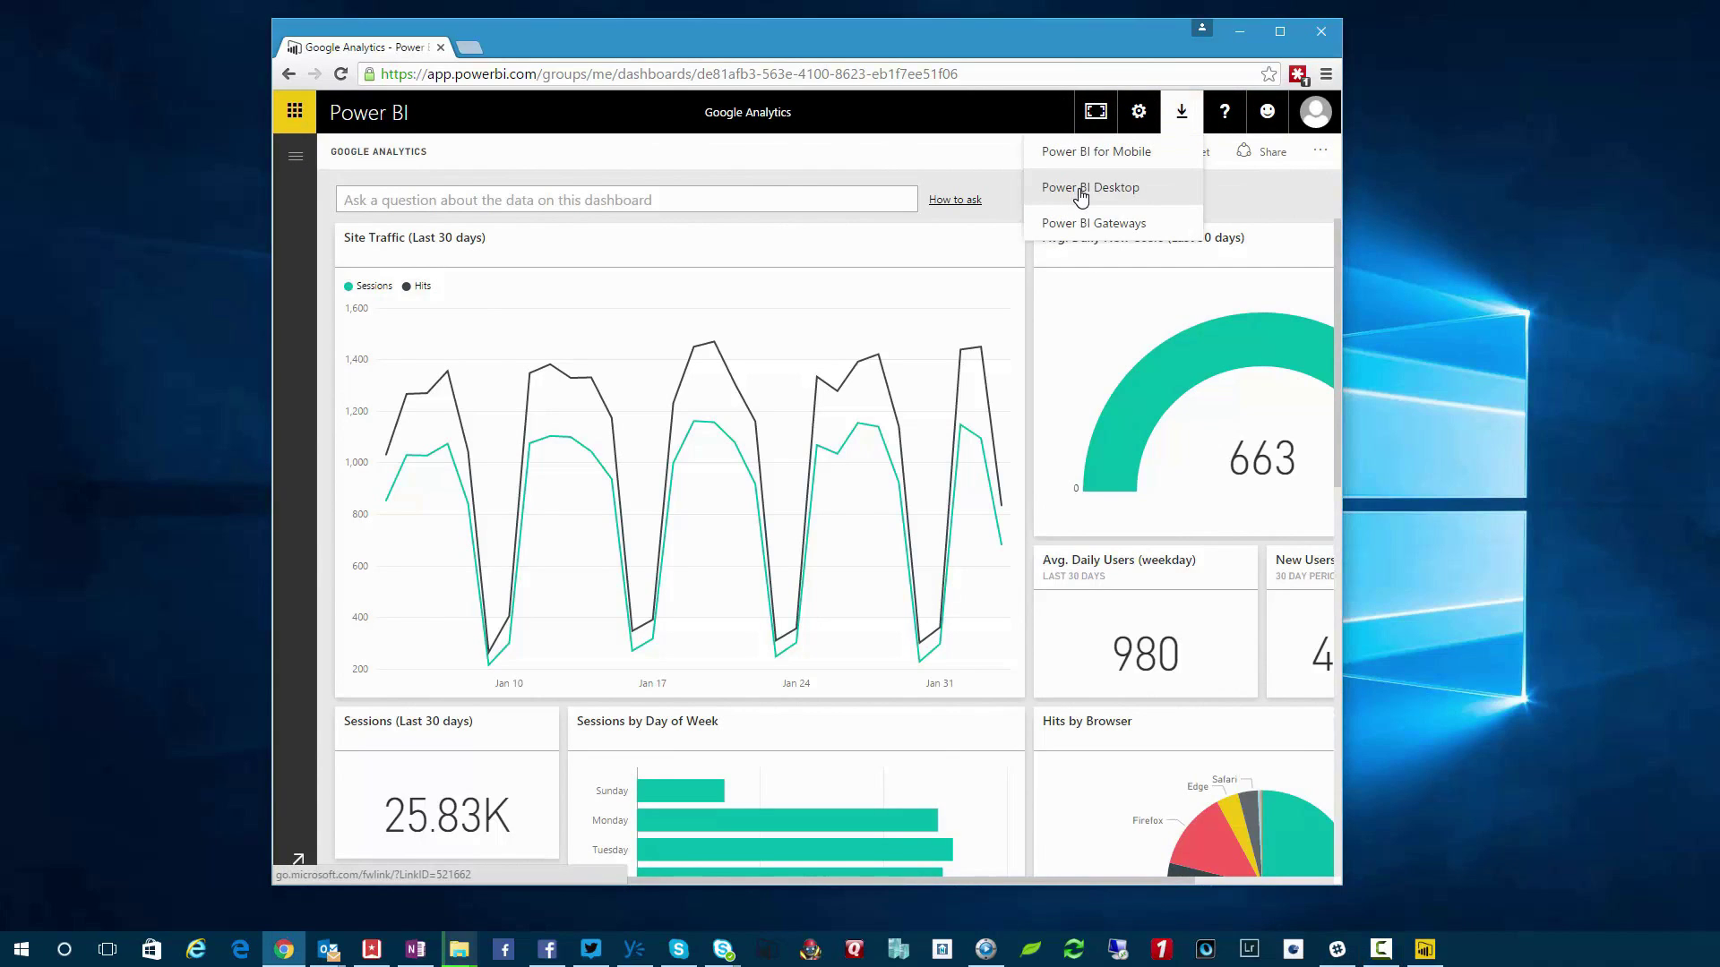
{"action": "left_click", "coordinate": [1081, 190]}
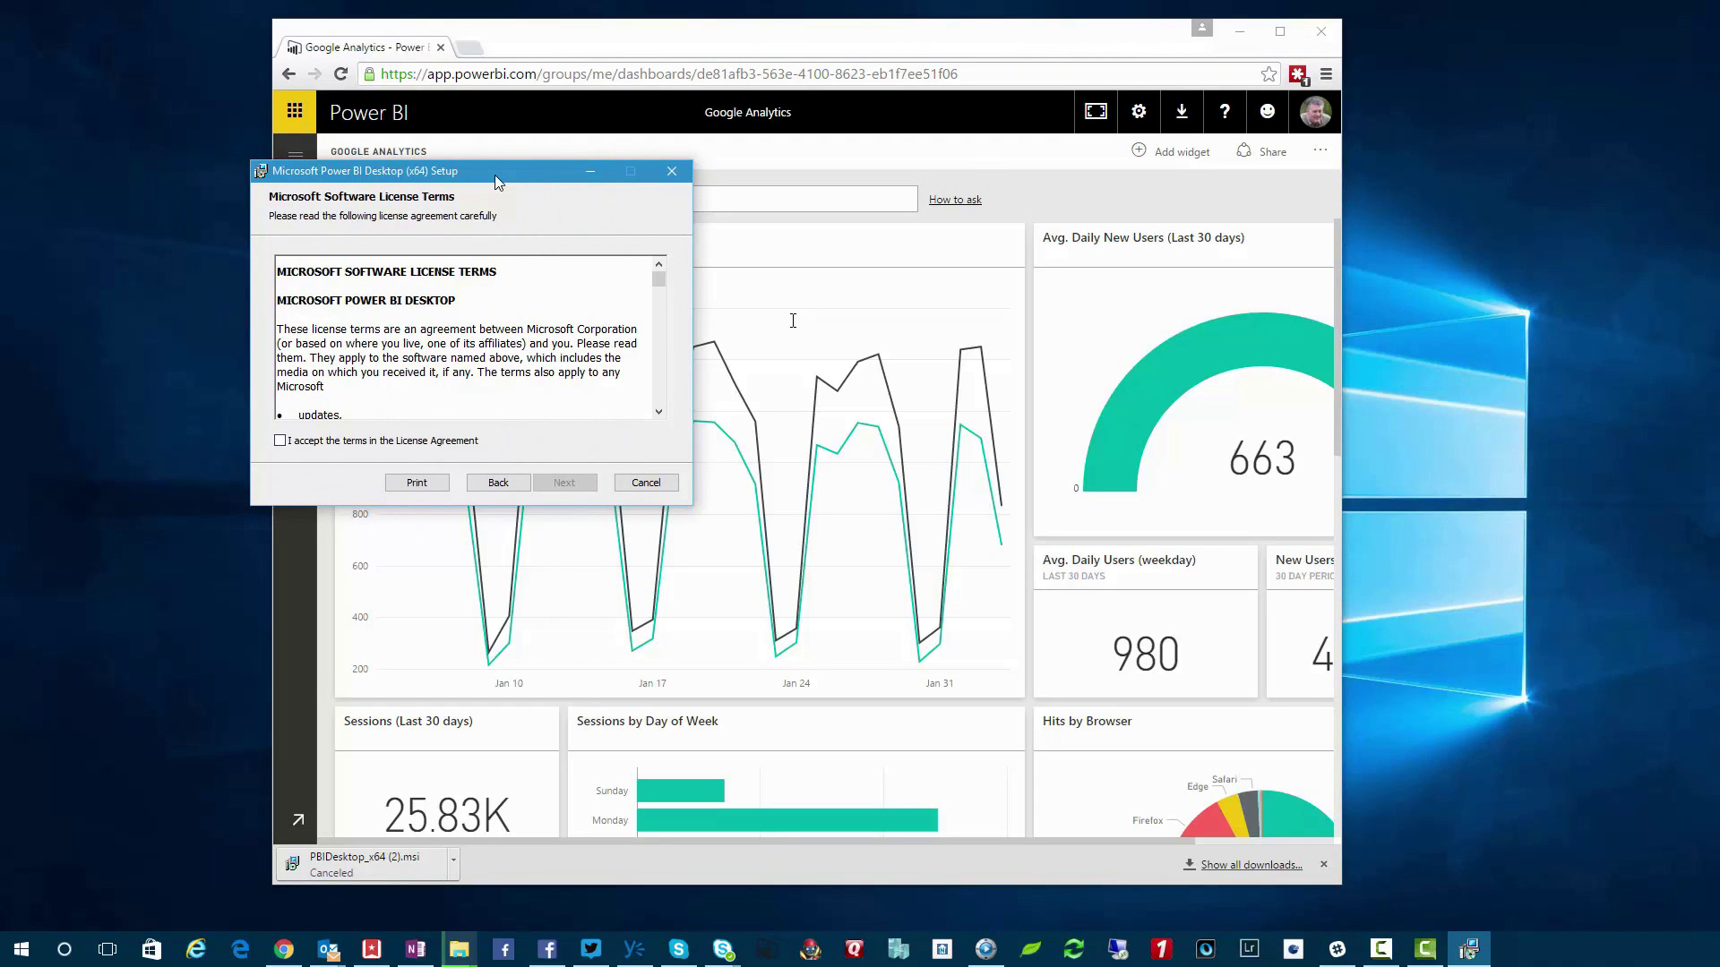
Accept the licence terms, install to the default folder, and launch Power BI Desktop
{"action": "left_click_drag", "start_coordinate": [494, 175], "coordinate": [779, 186]}
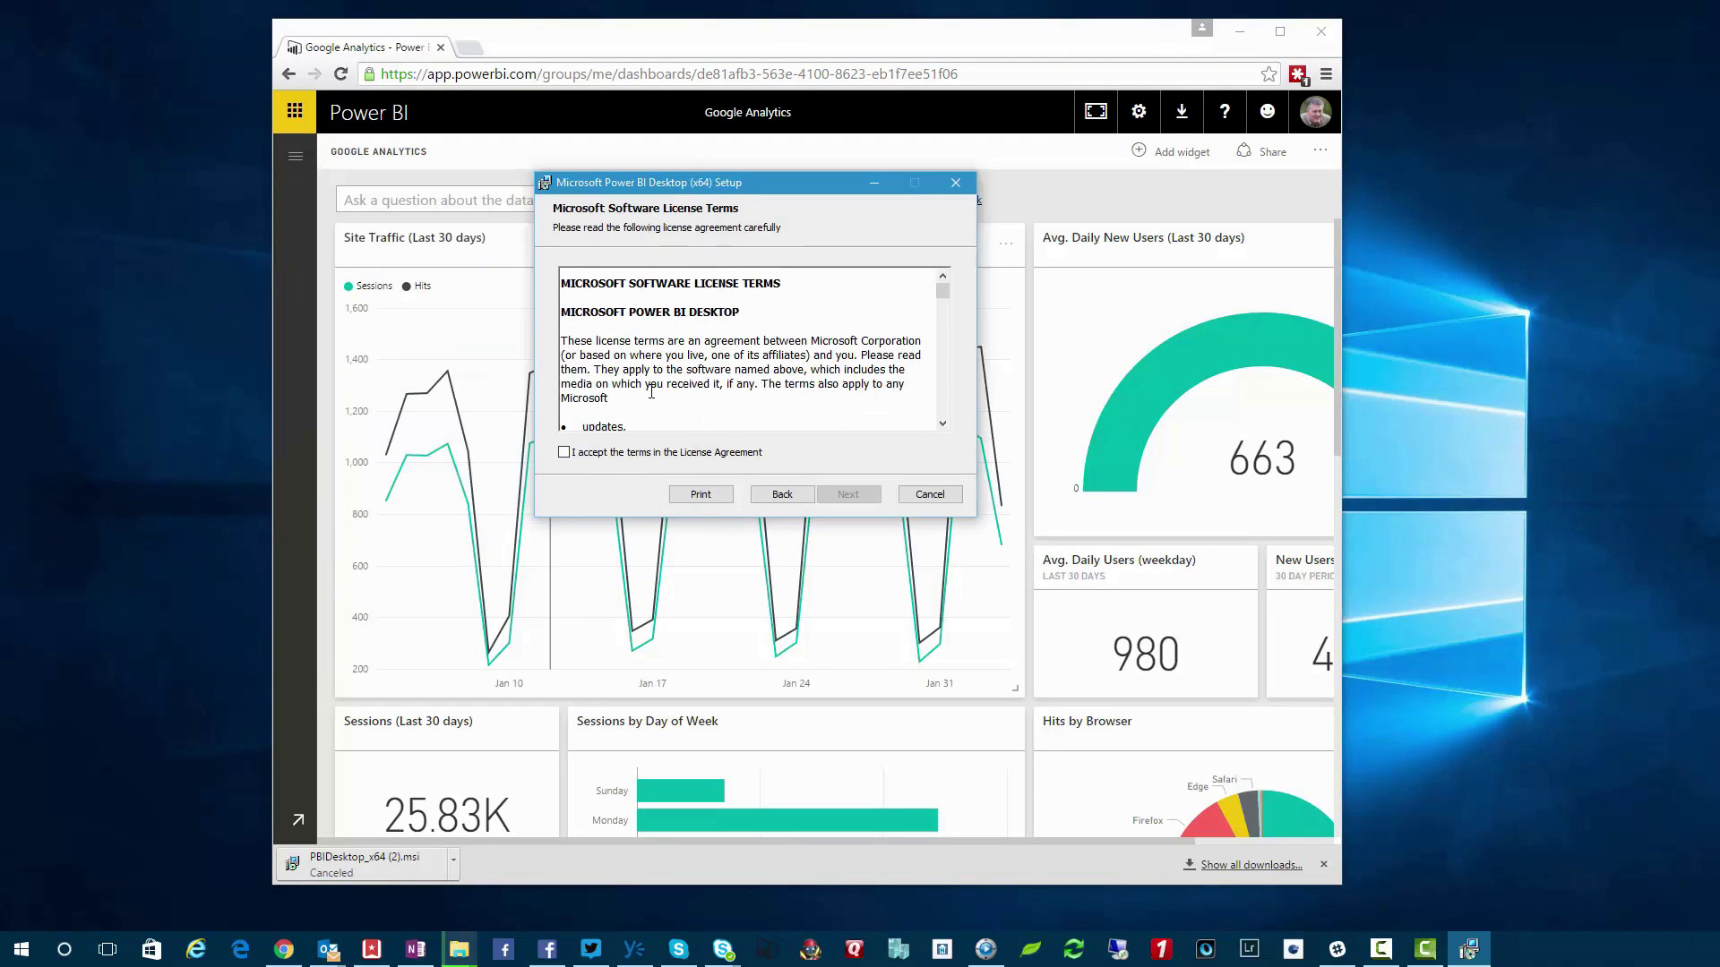
{"action": "left_click", "coordinate": [565, 452]}
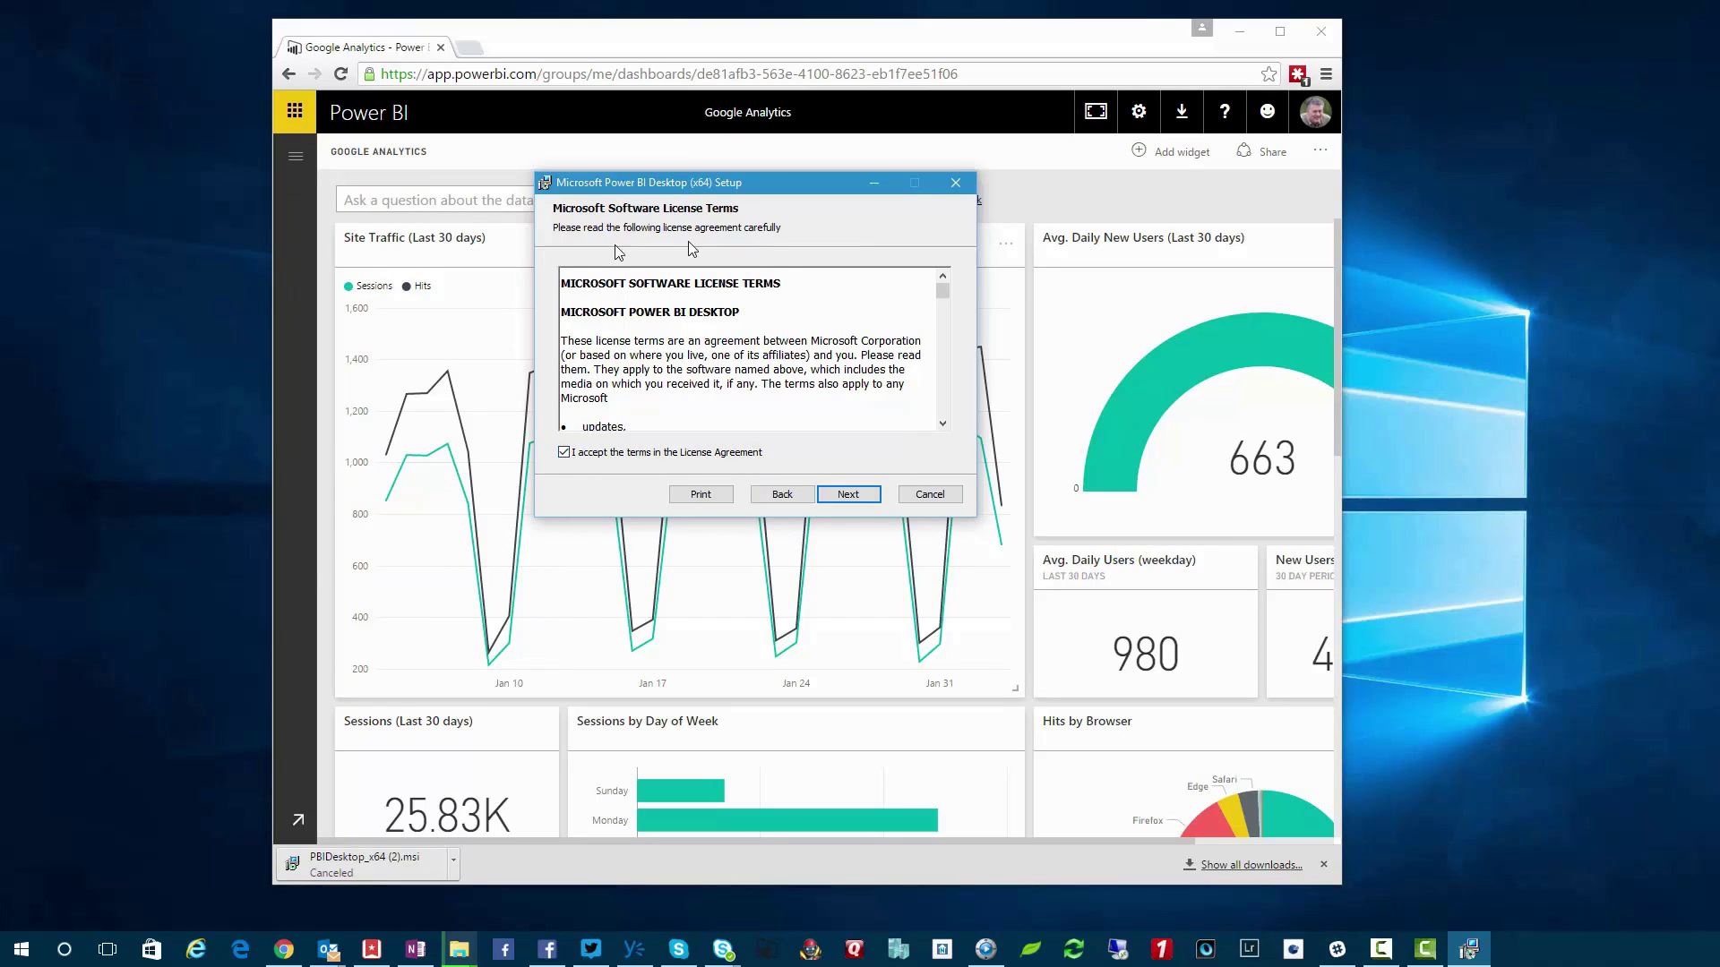
{"action": "left_click", "coordinate": [864, 497]}
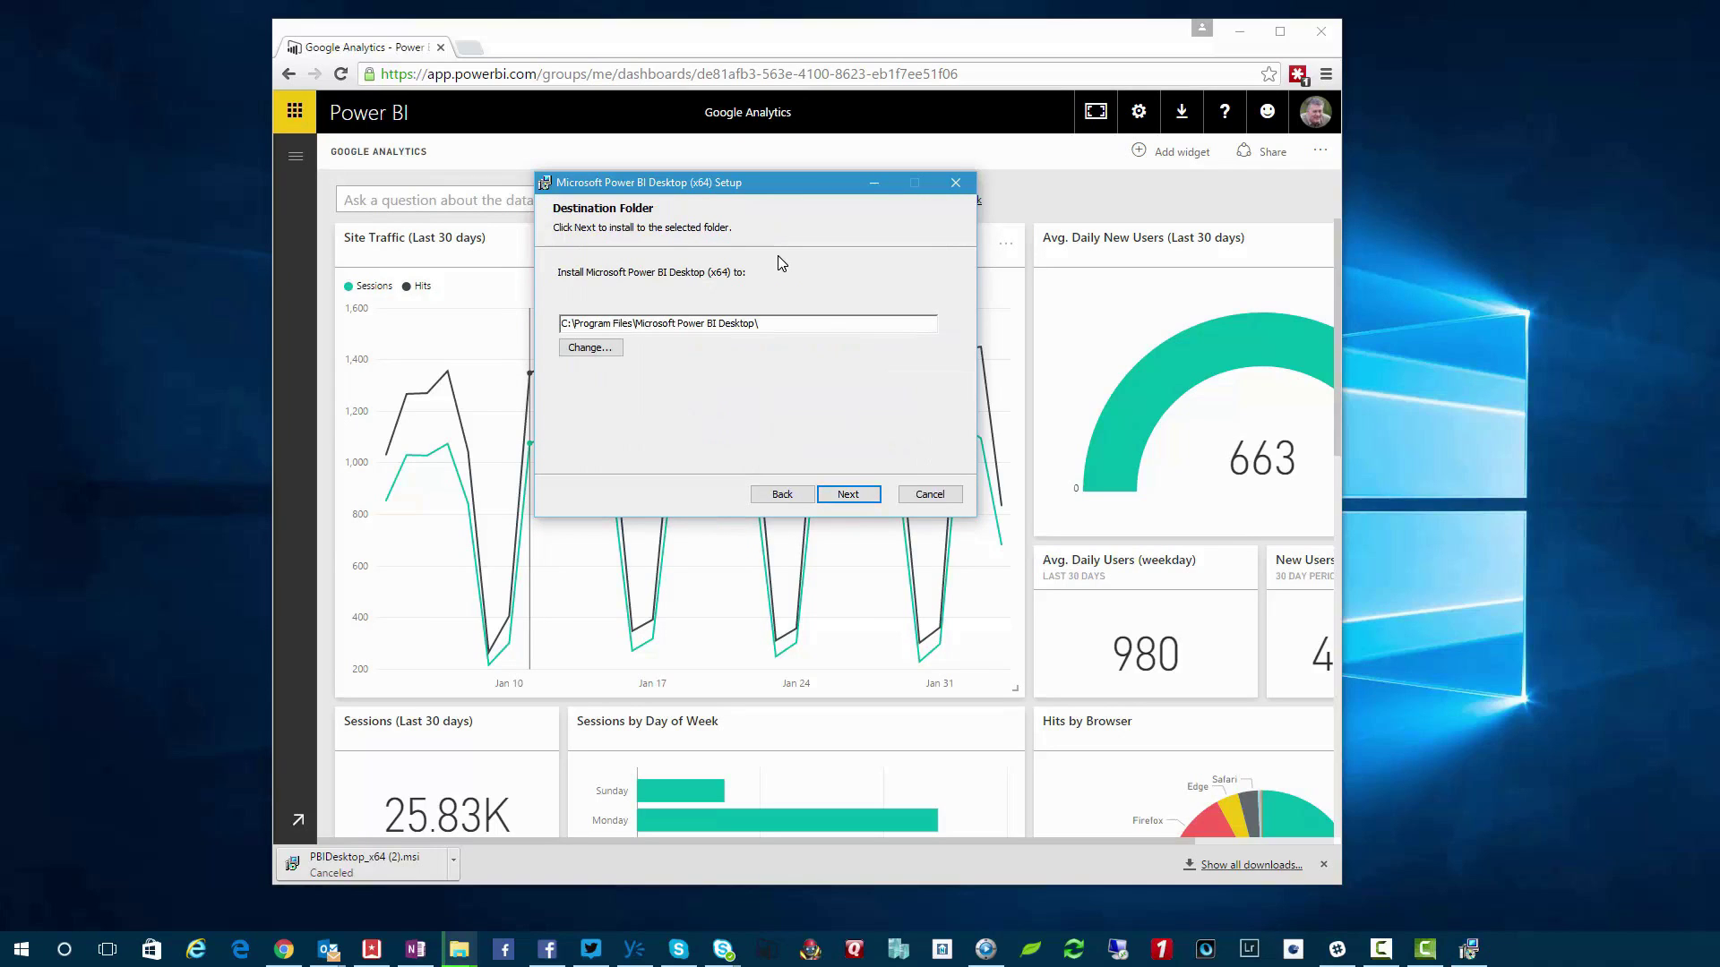
{"action": "left_click", "coordinate": [867, 494]}
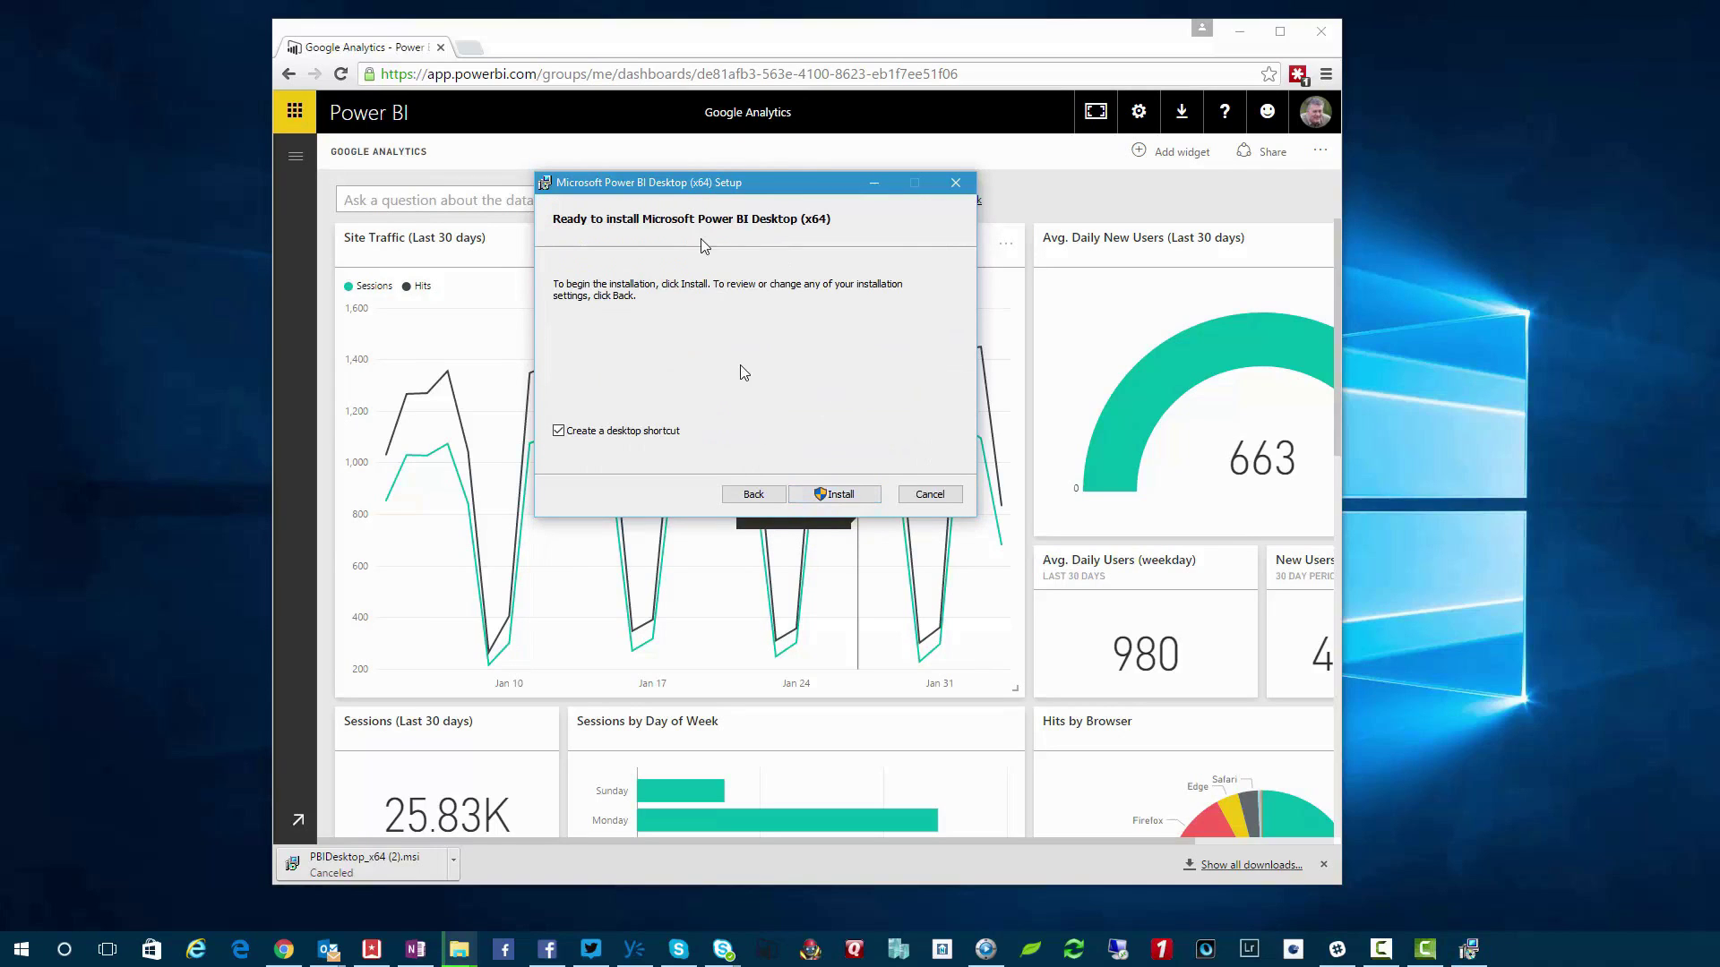
{"action": "left_click", "coordinate": [834, 495]}
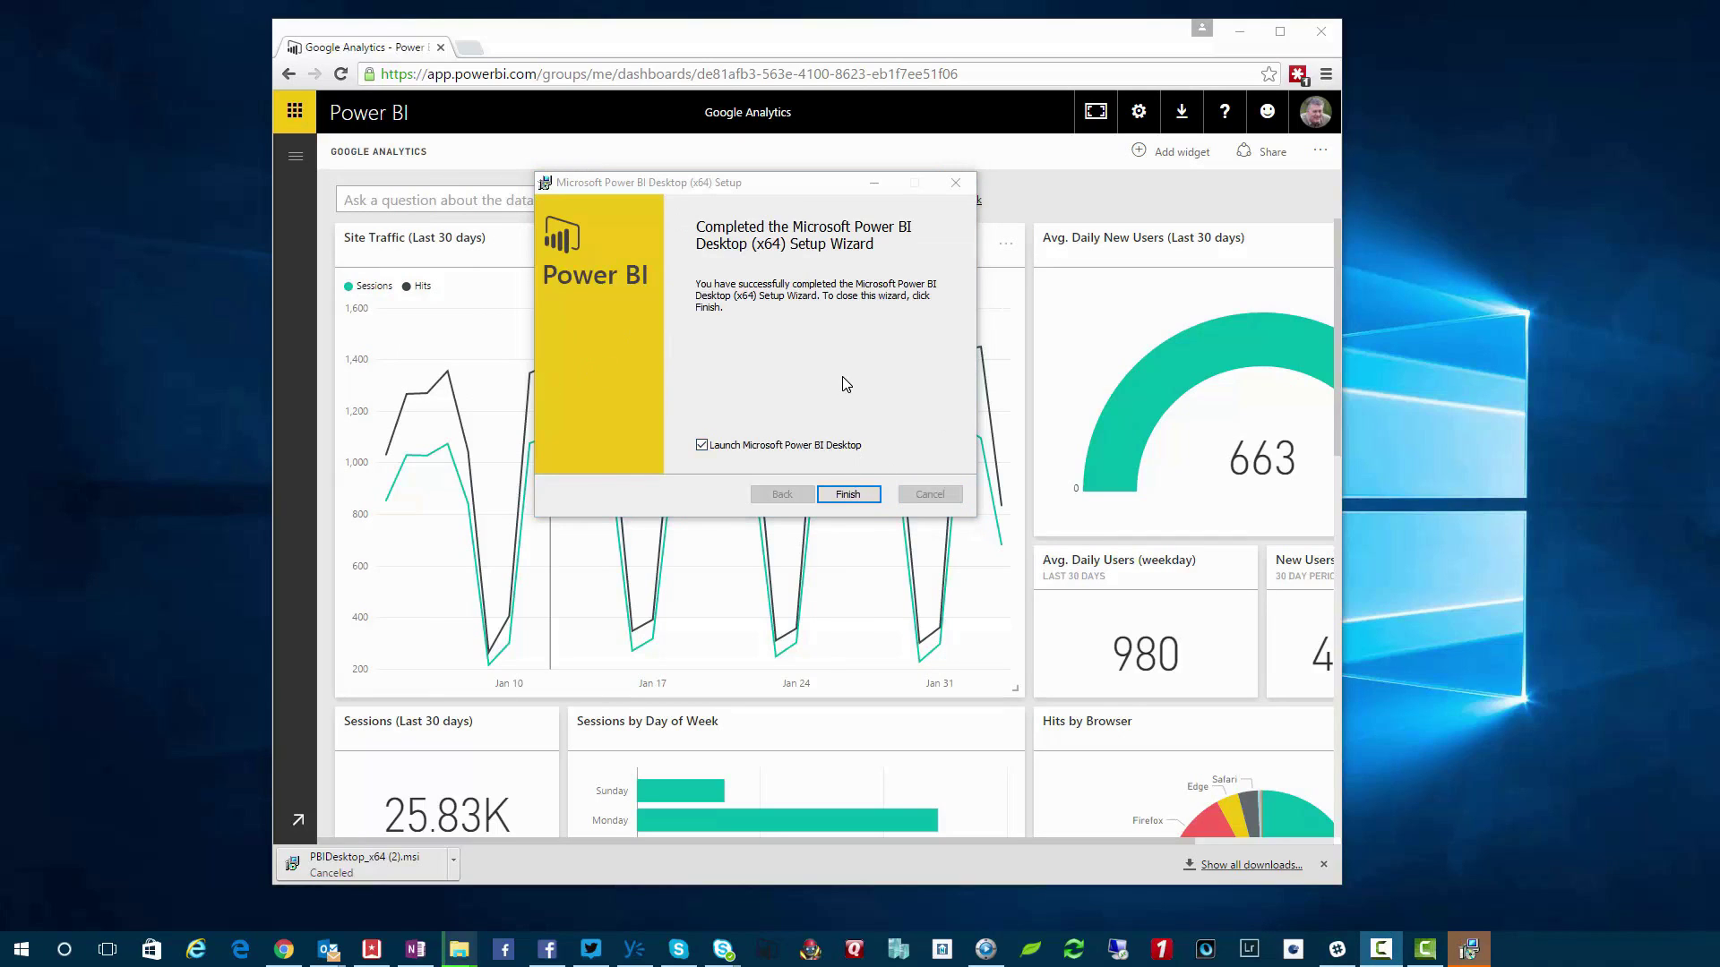
{"action": "left_click", "coordinate": [858, 495]}
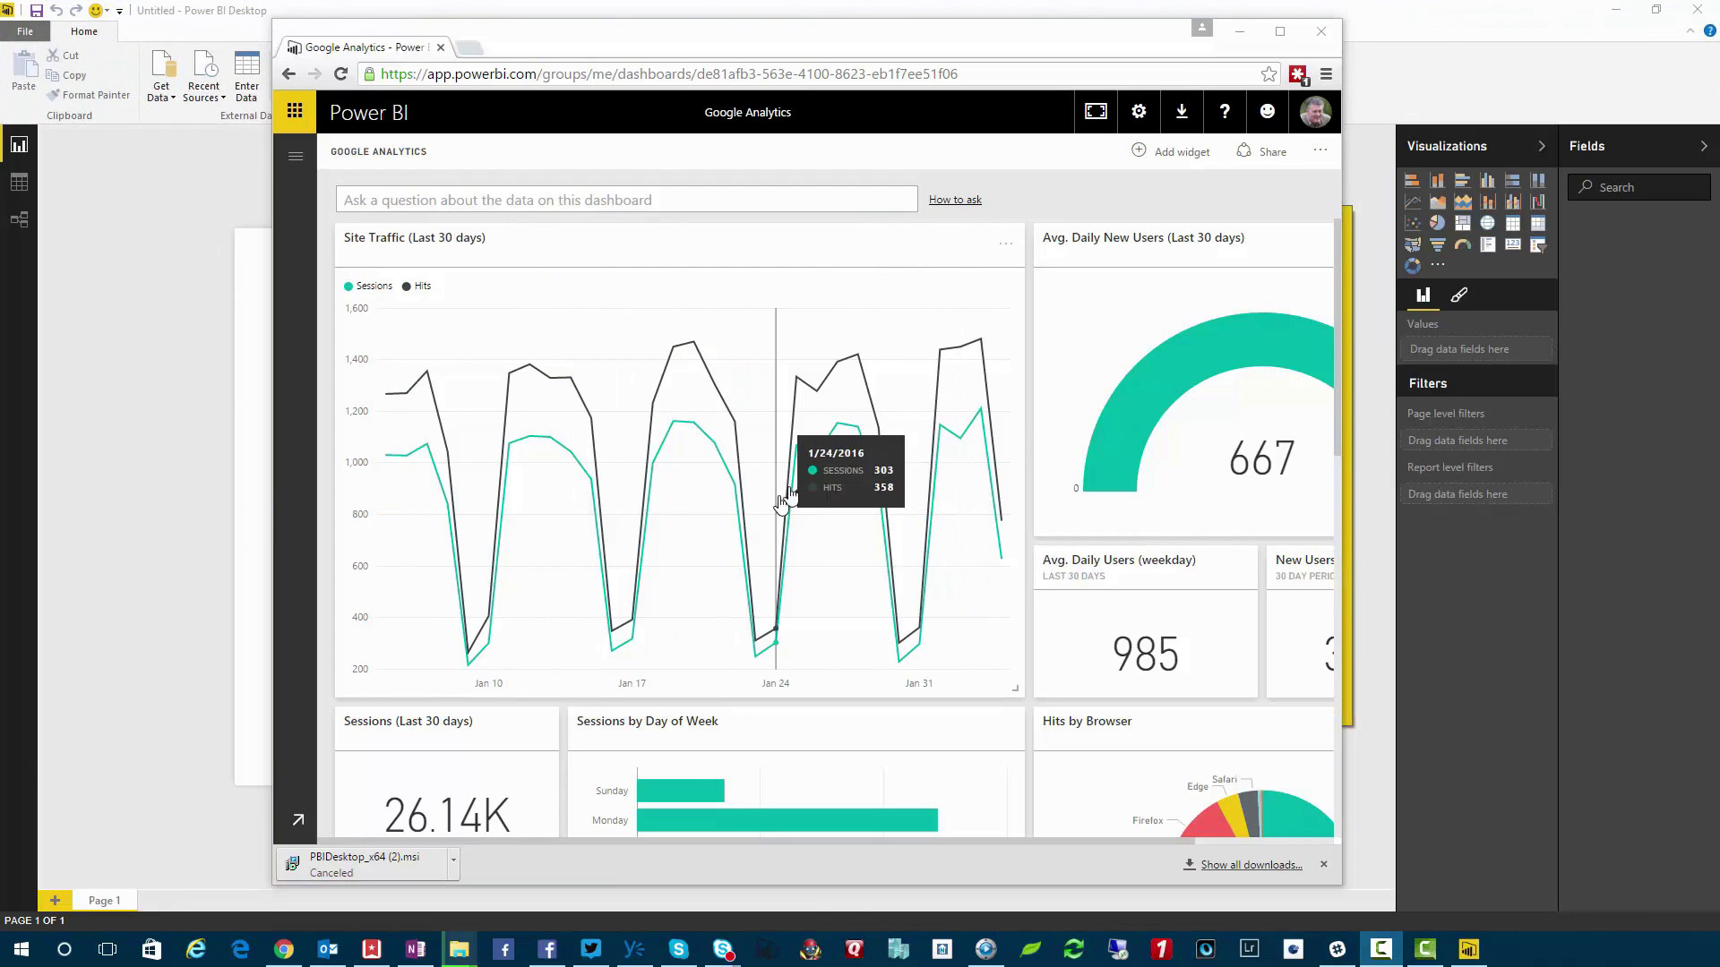
Minimize Chrome and start a Get Data connection using the Folder source
{"action": "left_click", "coordinate": [1240, 31]}
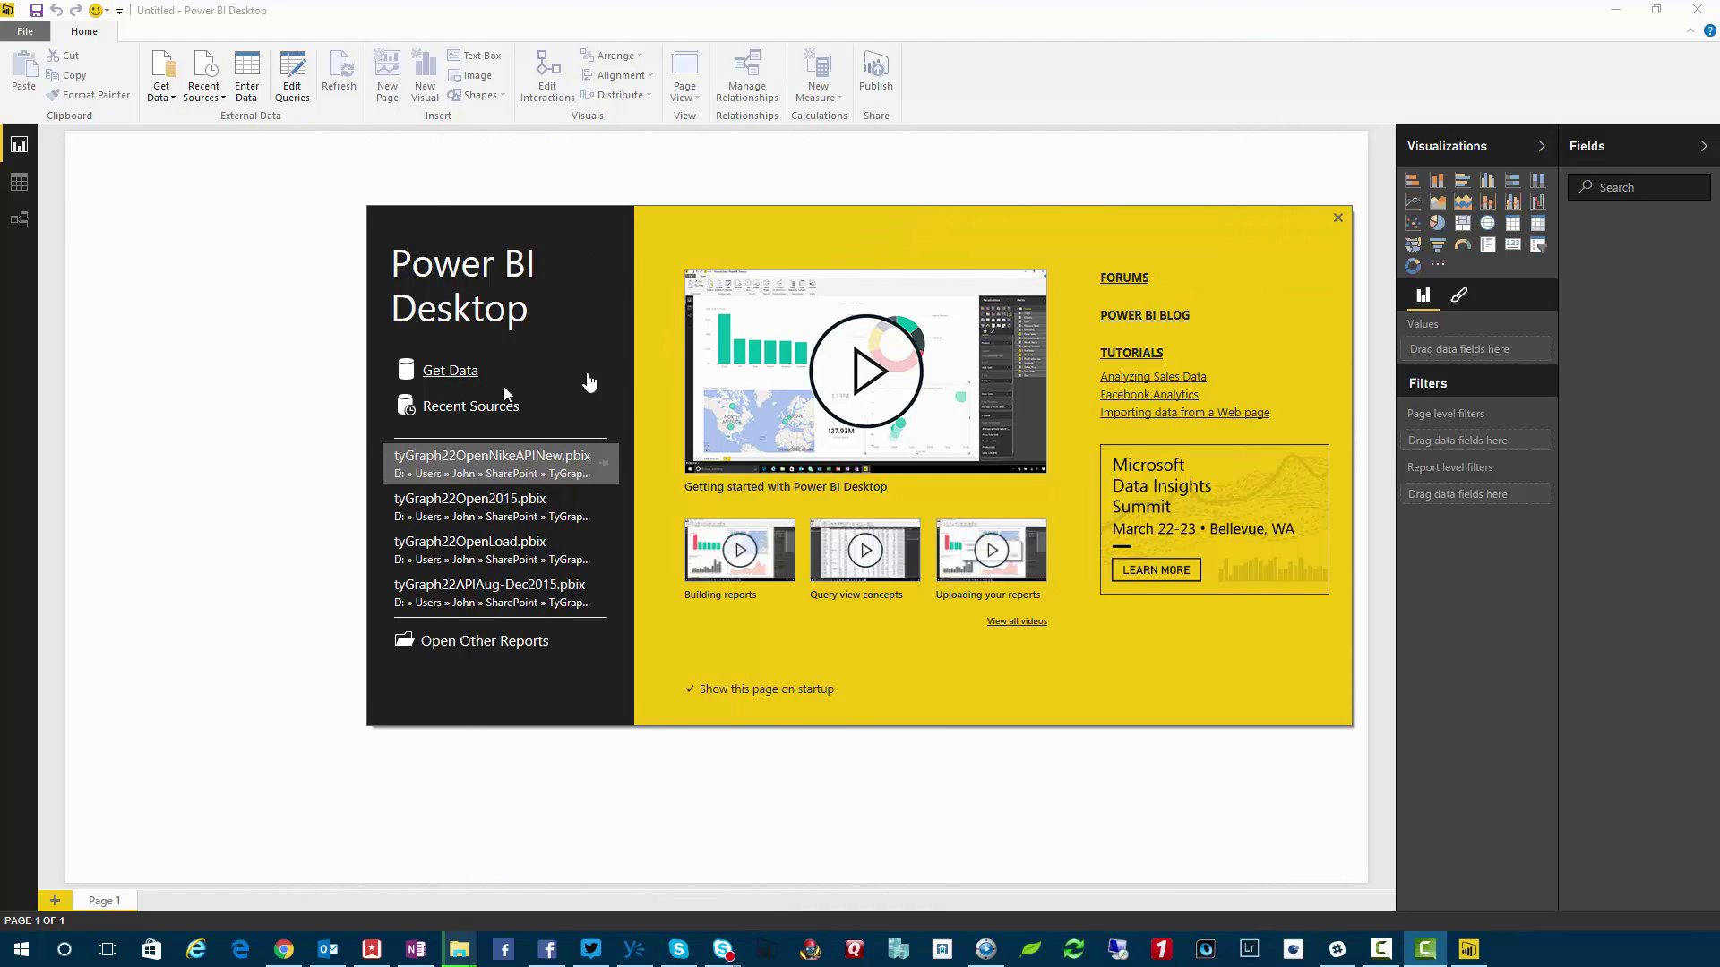
{"action": "left_click", "coordinate": [444, 371]}
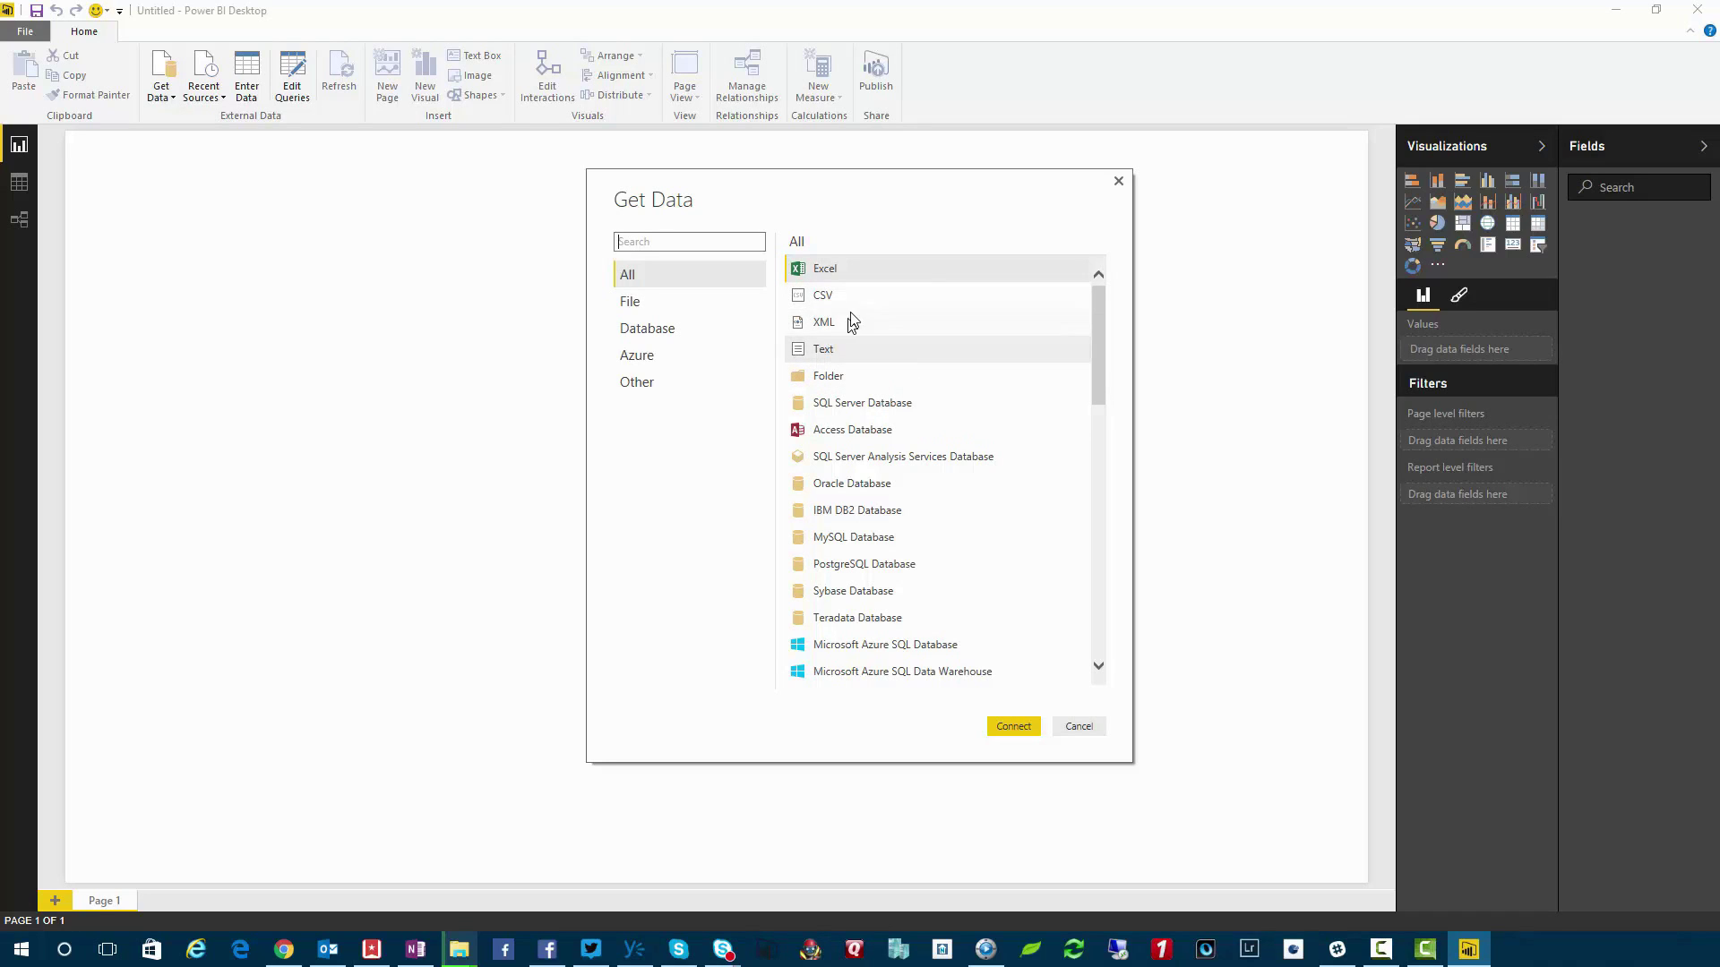
{"action": "left_click", "coordinate": [853, 373]}
{"action": "left_click", "coordinate": [1015, 726]}
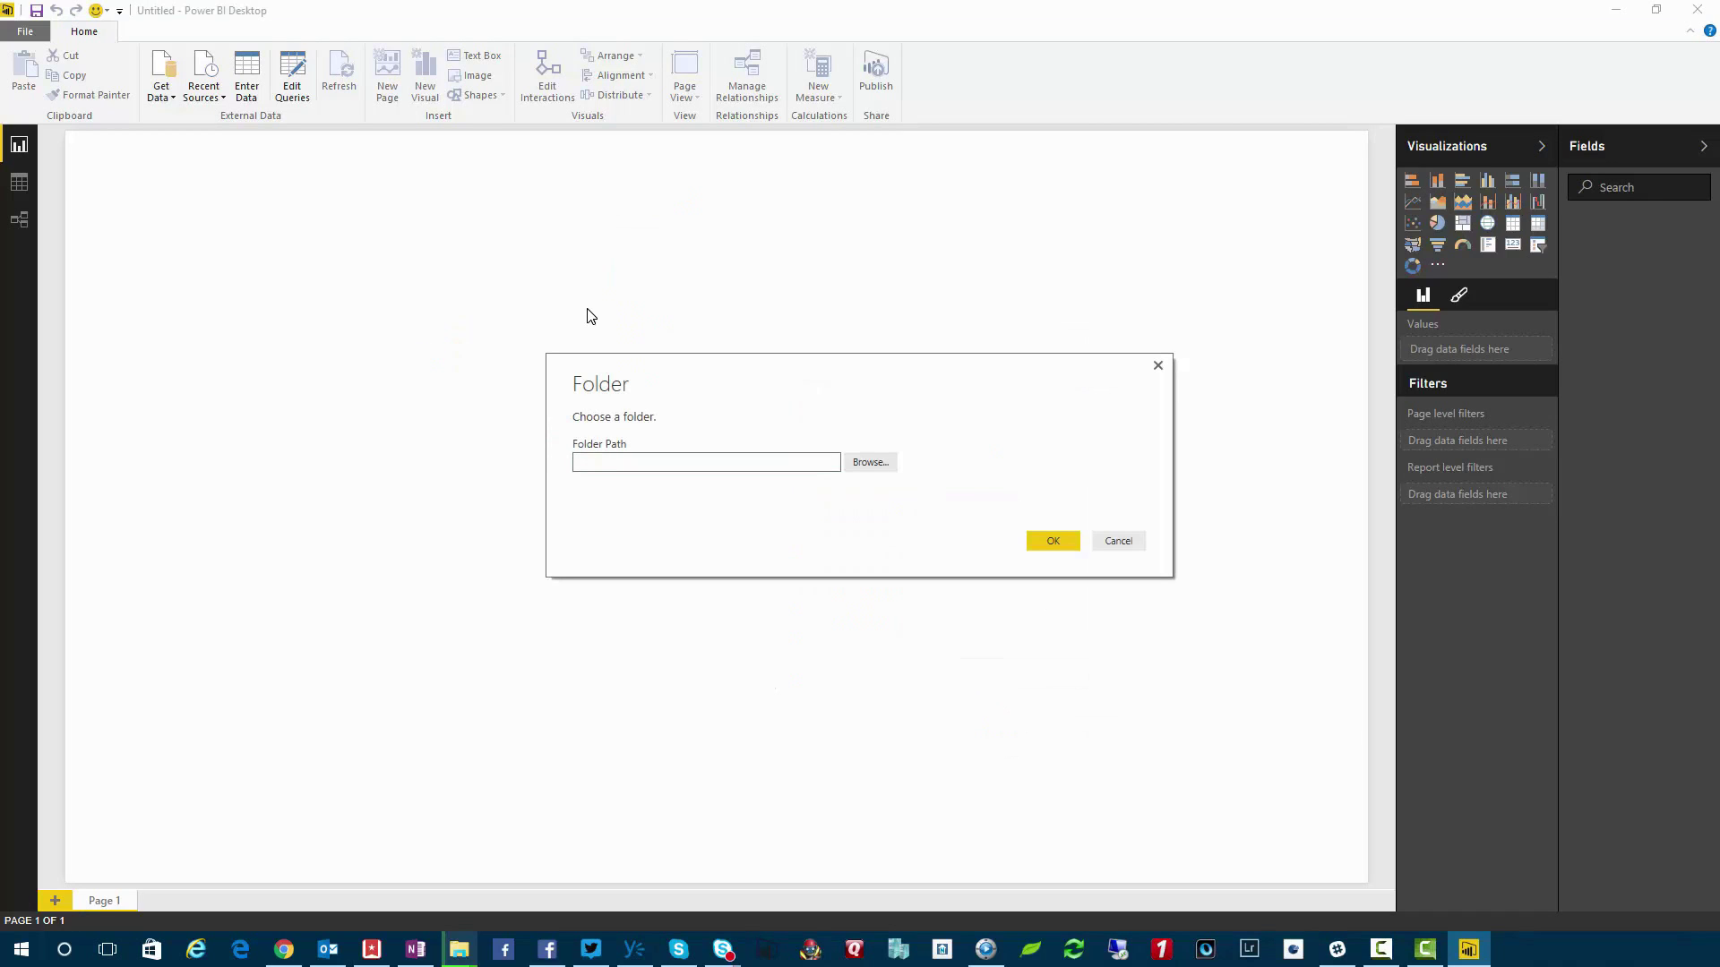
Choose OneDrive - Personal > Data > Mileage as the folder and load its two CSVs for editing
{"action": "left_click", "coordinate": [870, 464]}
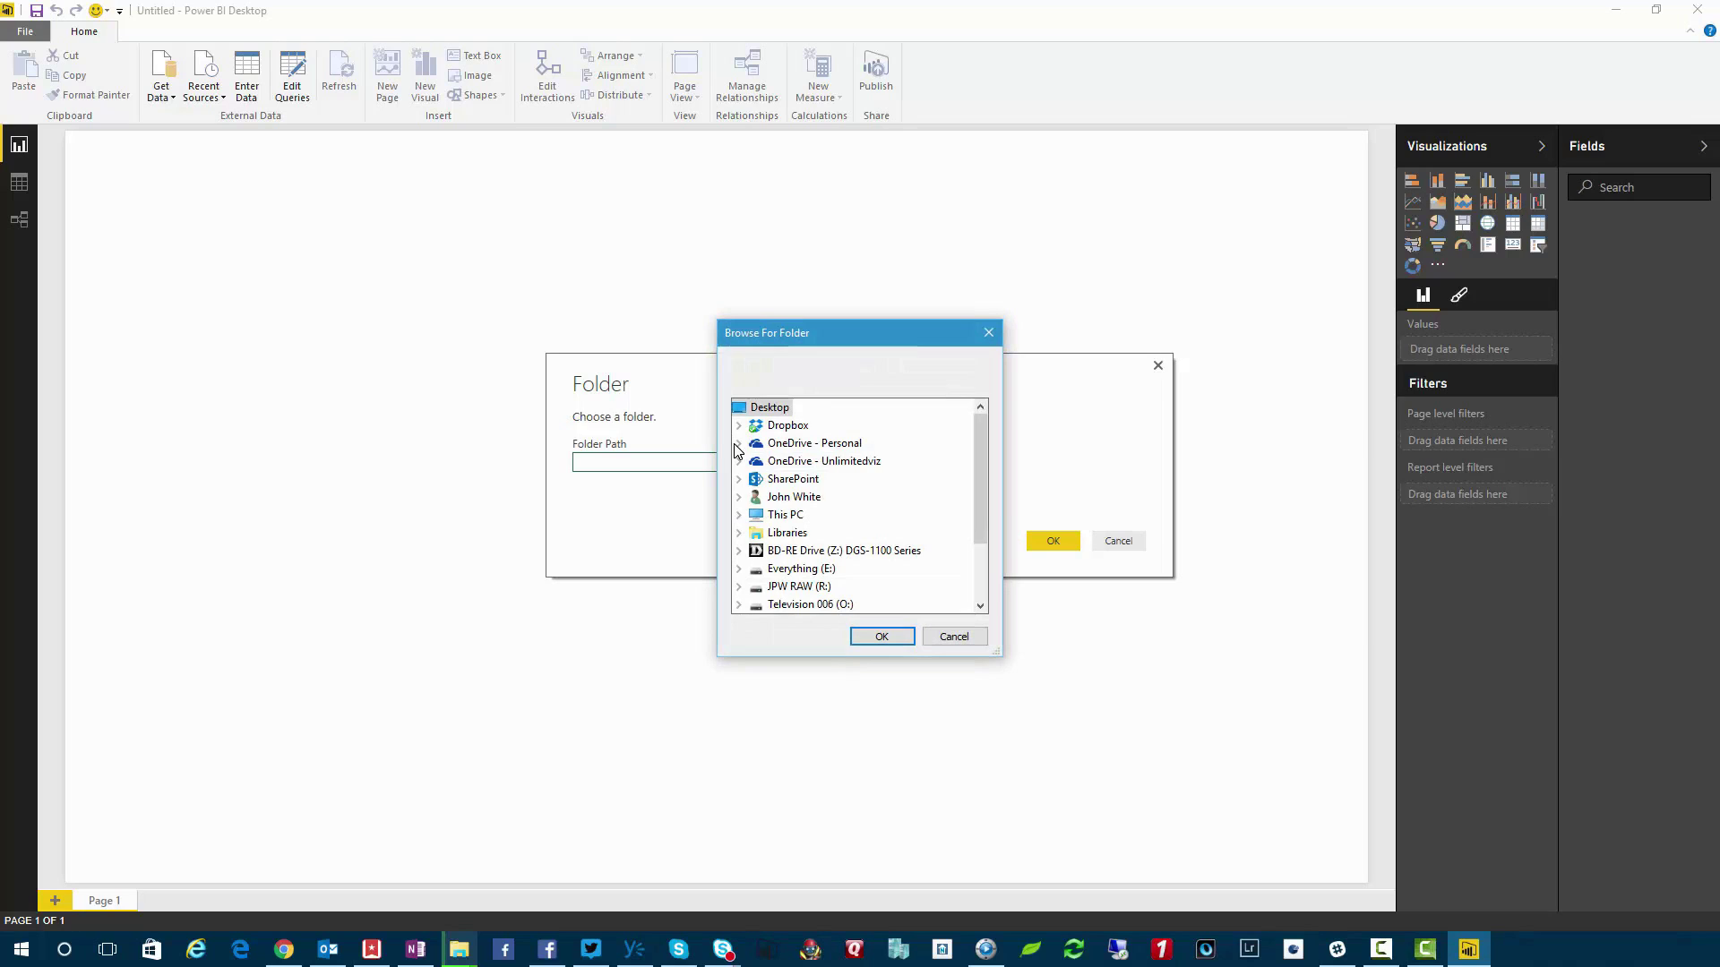
{"action": "left_click", "coordinate": [737, 444]}
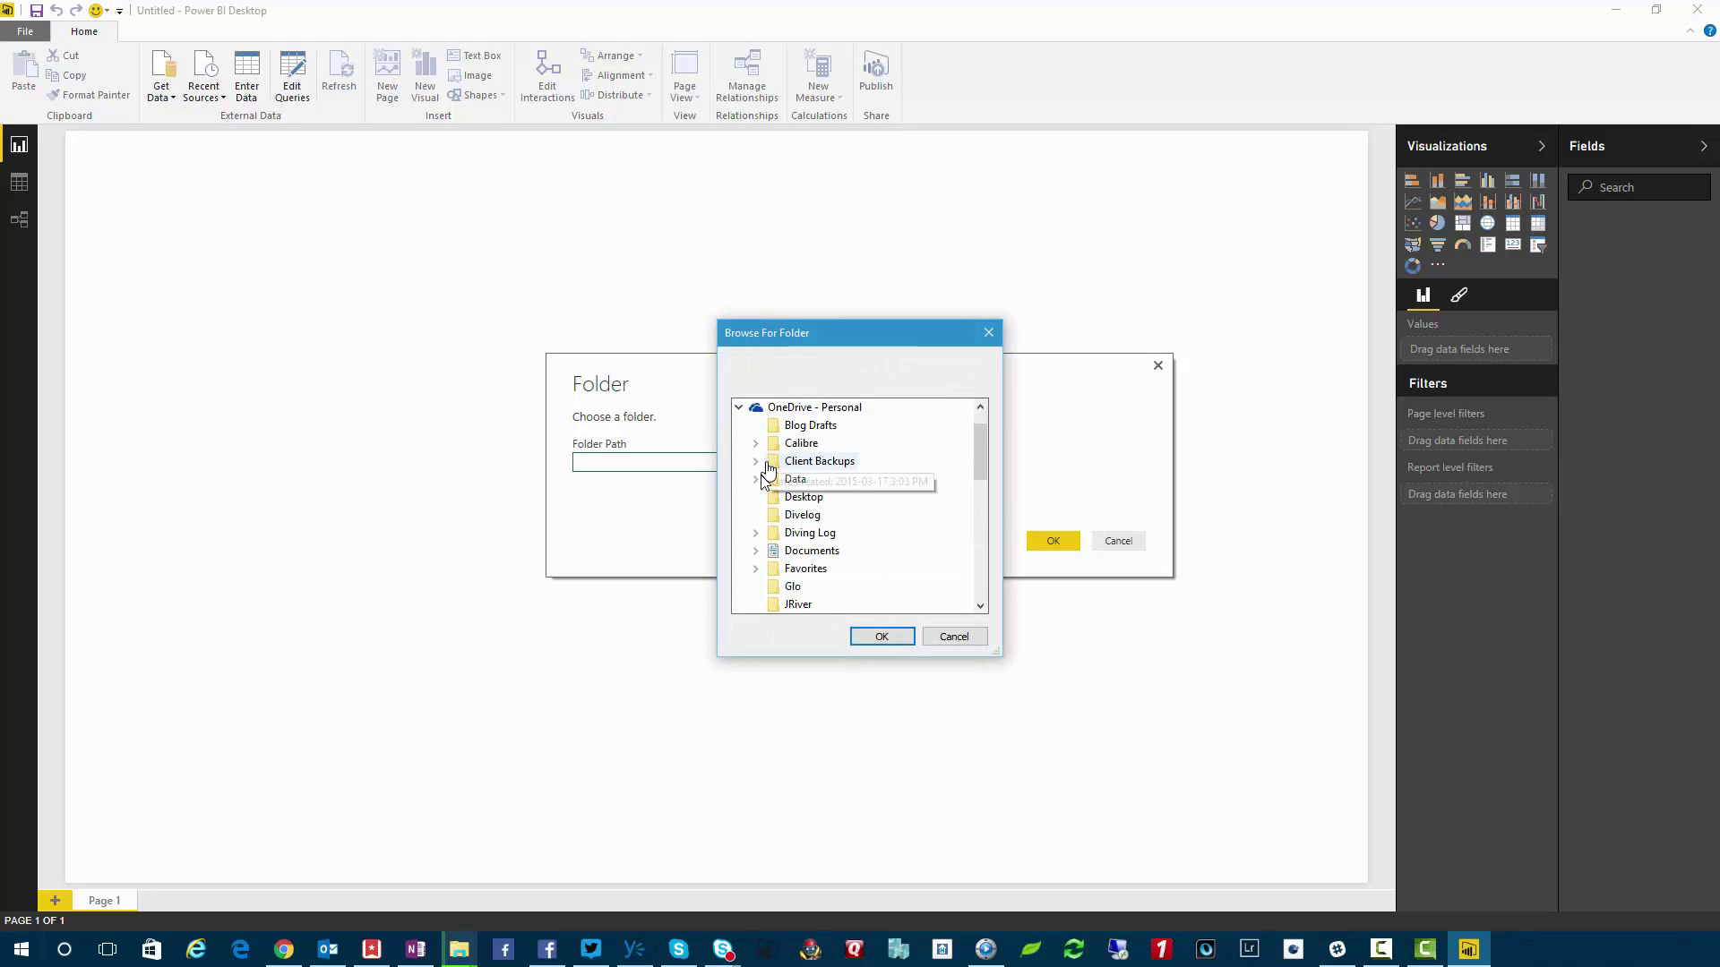
{"action": "left_click", "coordinate": [756, 480]}
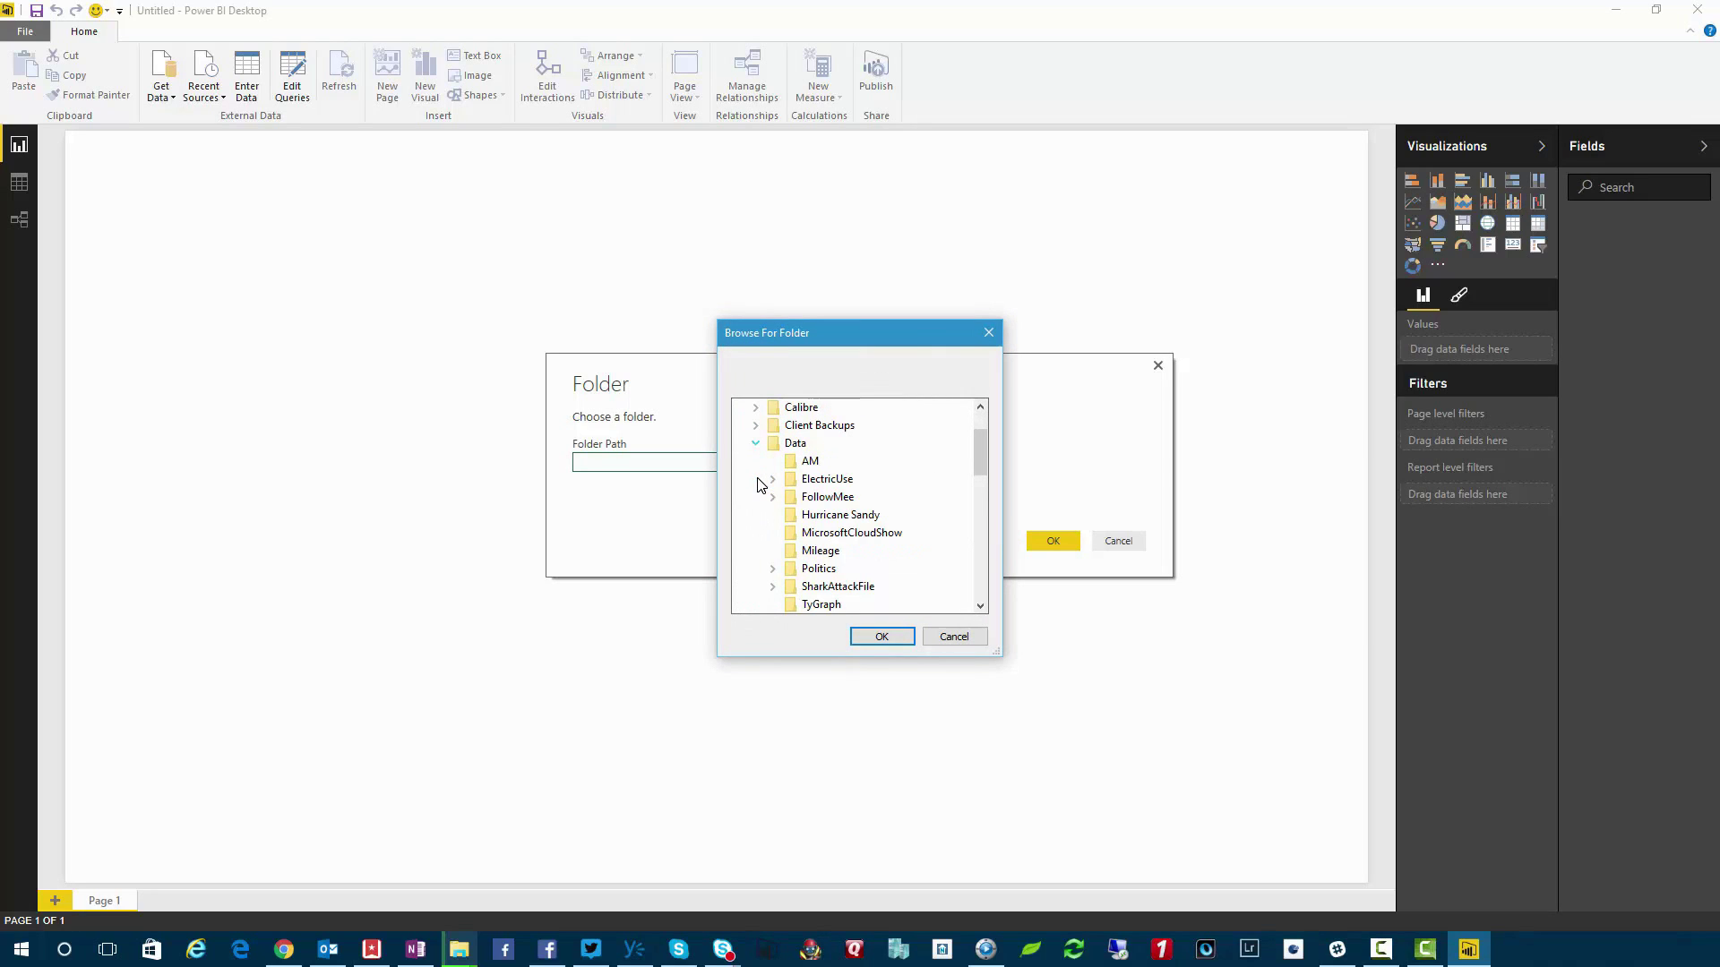
{"action": "left_click", "coordinate": [821, 550]}
{"action": "left_click", "coordinate": [885, 637]}
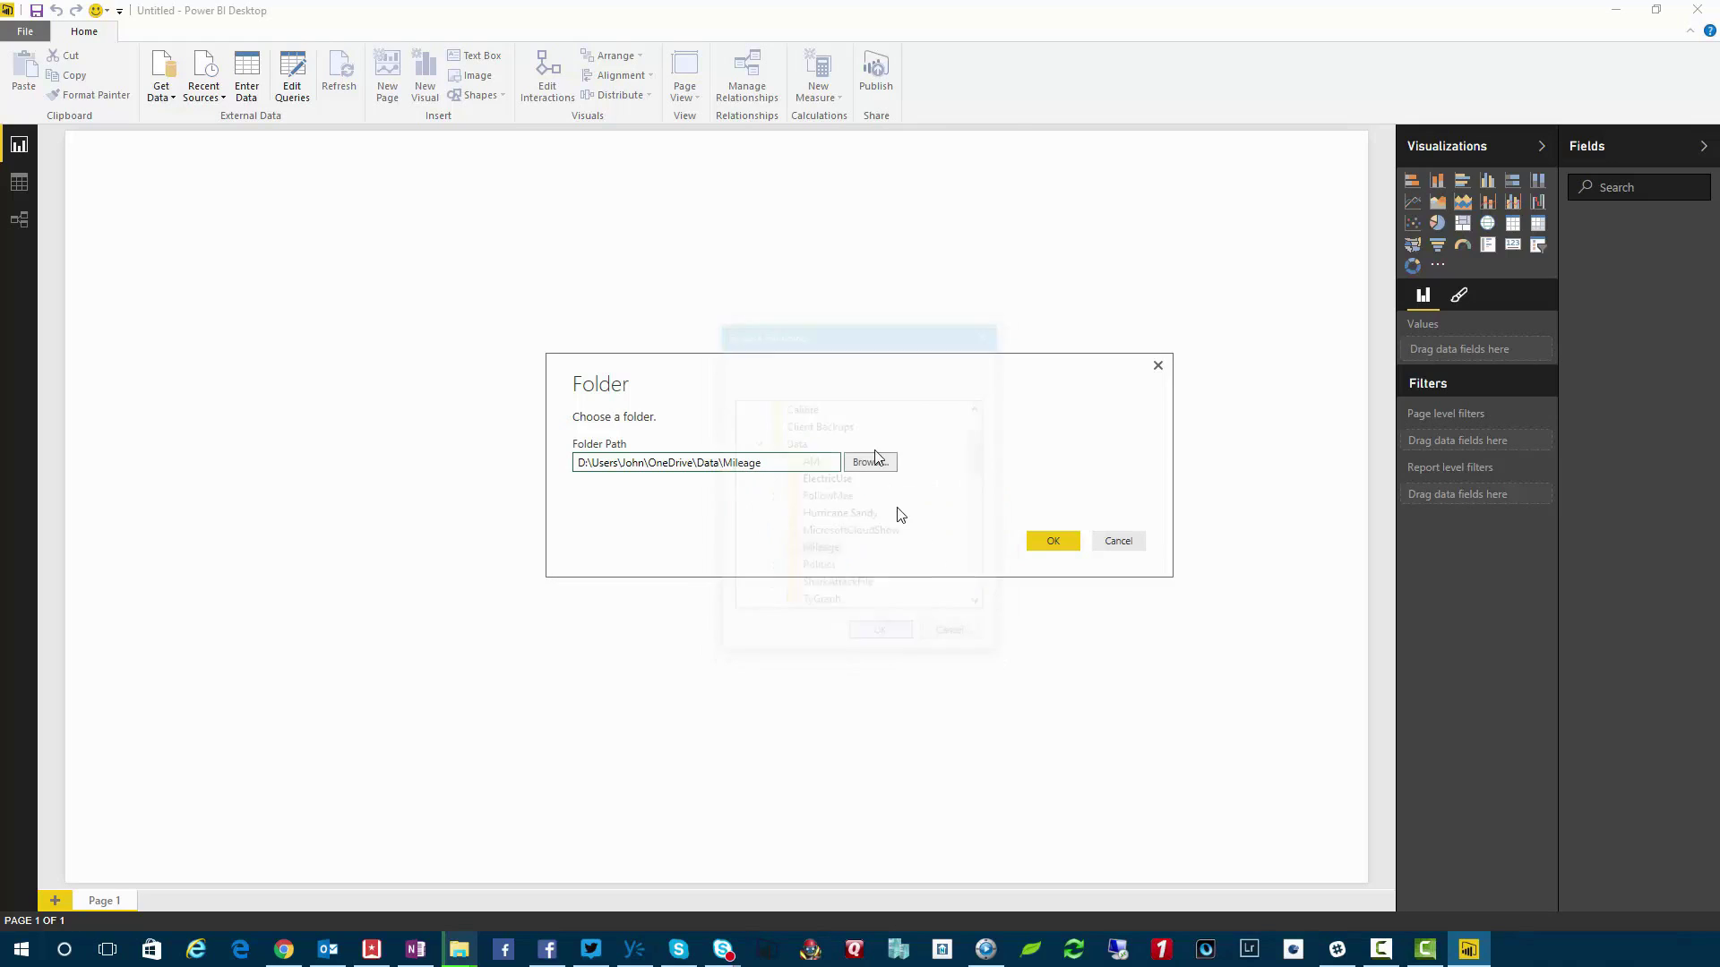
{"action": "left_click", "coordinate": [1051, 539]}
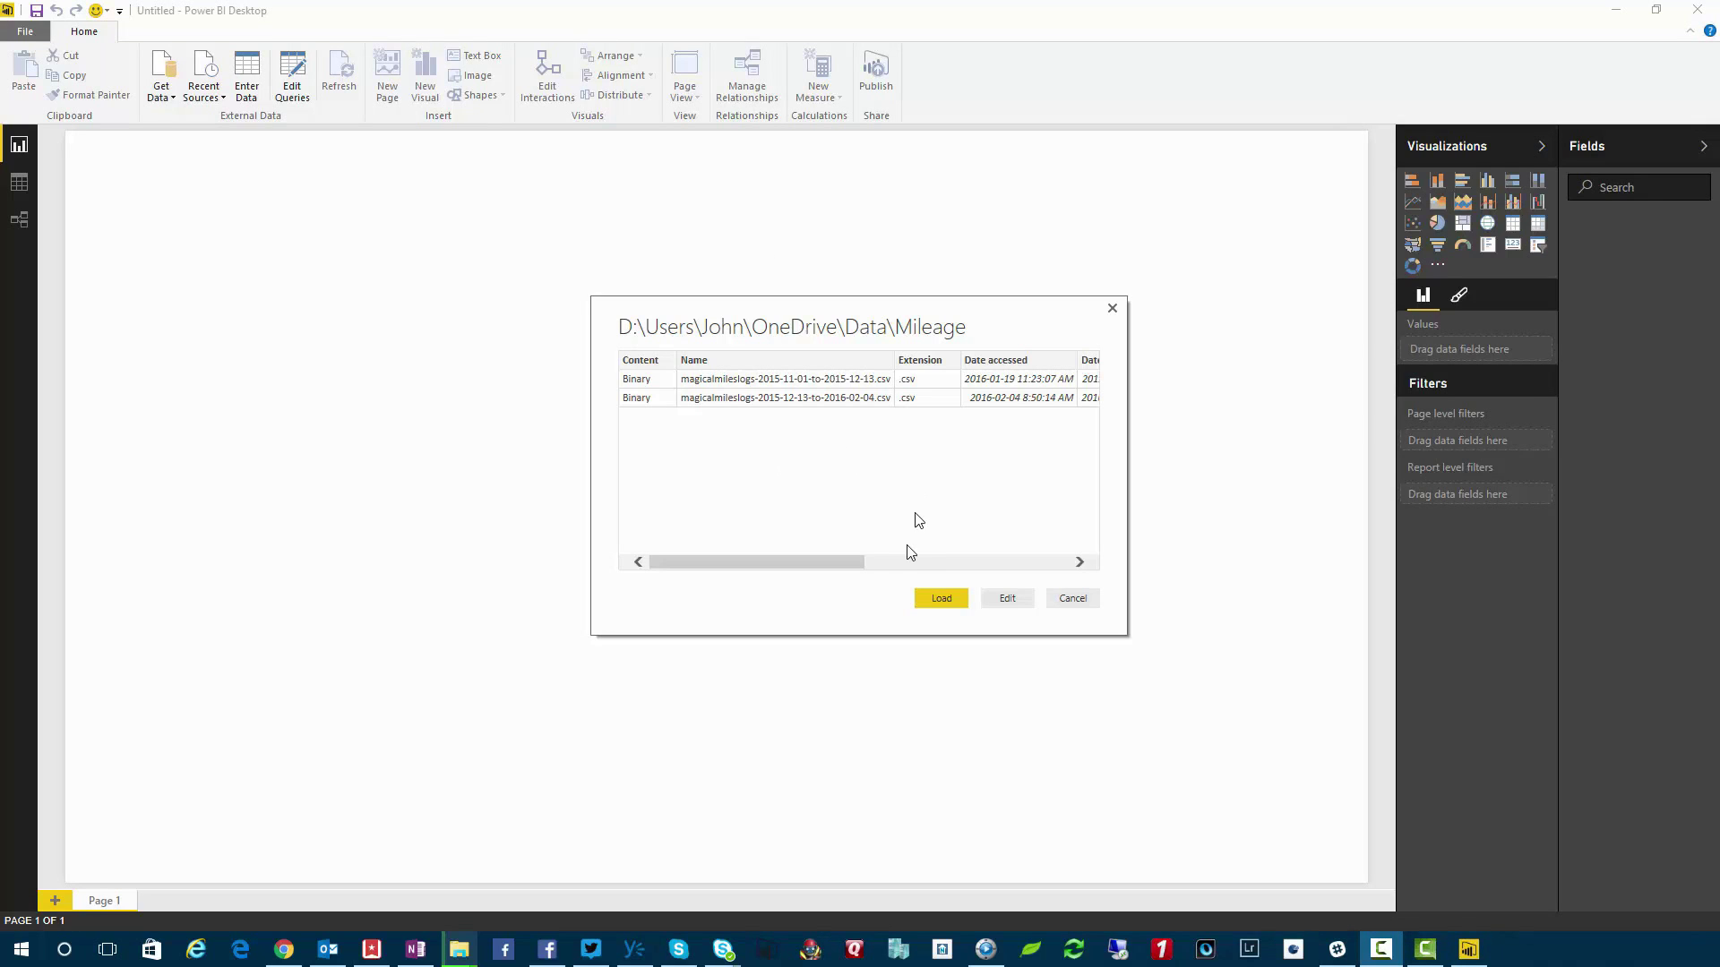
{"action": "left_click", "coordinate": [1002, 598]}
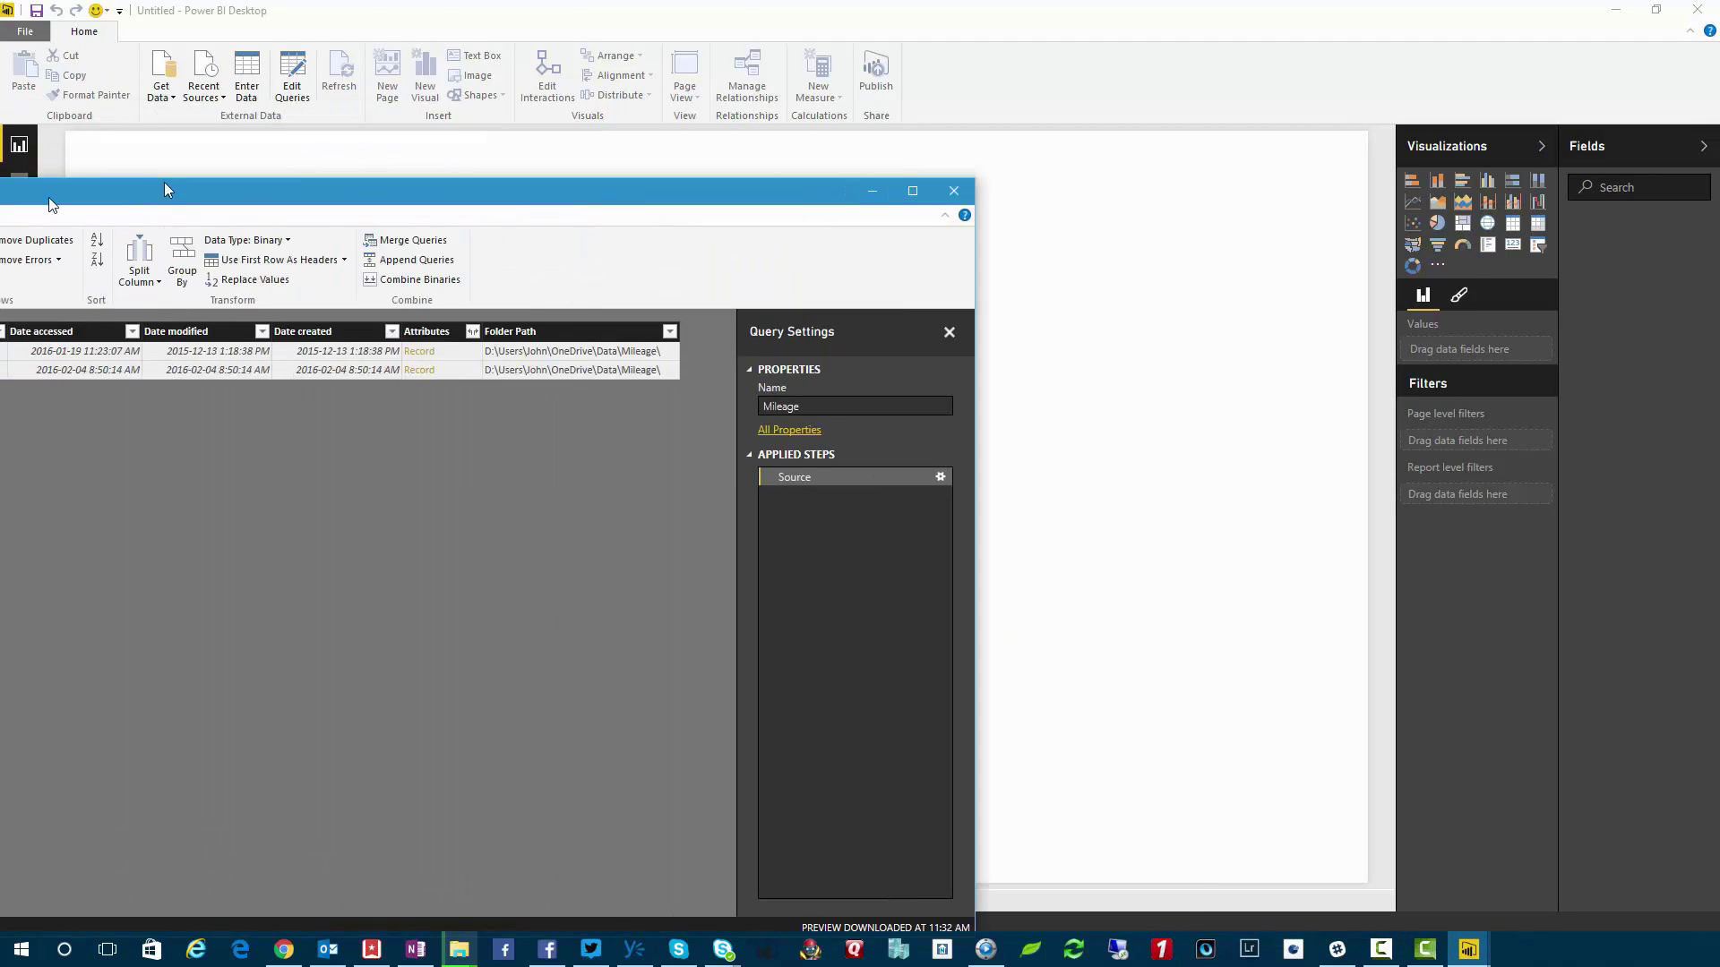
Maximize the Query Editor and combine both CSV binaries into one 132-row Mileage table
{"action": "left_click_drag", "start_coordinate": [49, 204], "coordinate": [628, 66]}
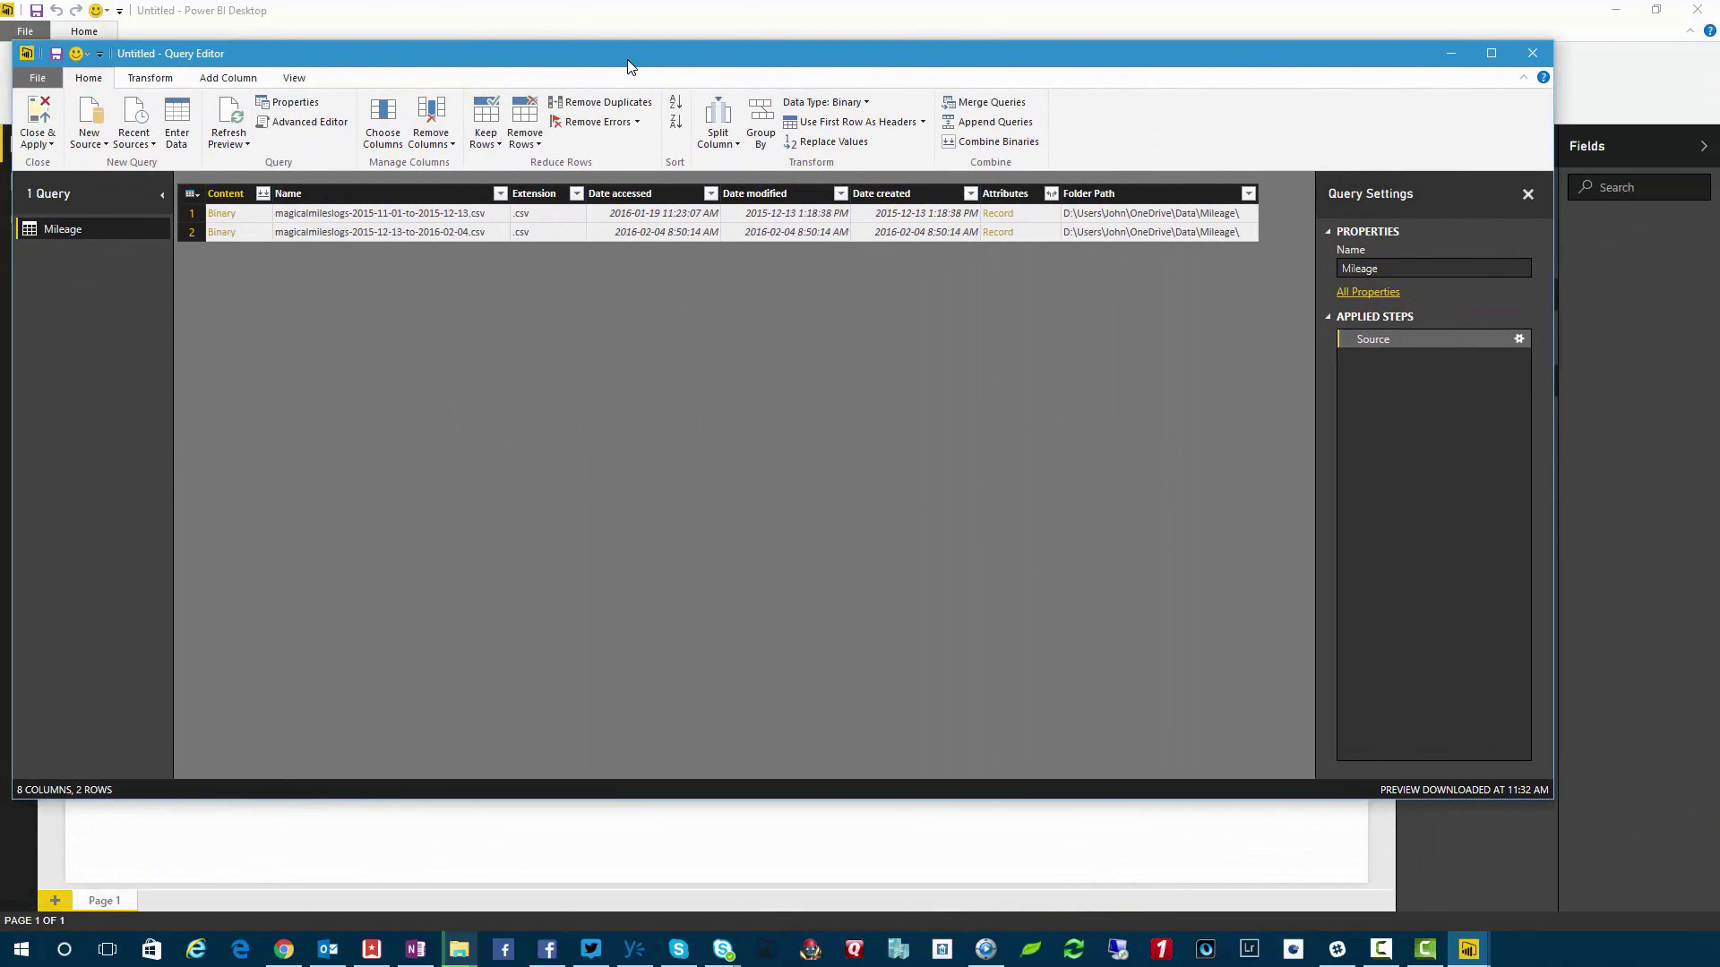
{"action": "double_click", "coordinate": [628, 61]}
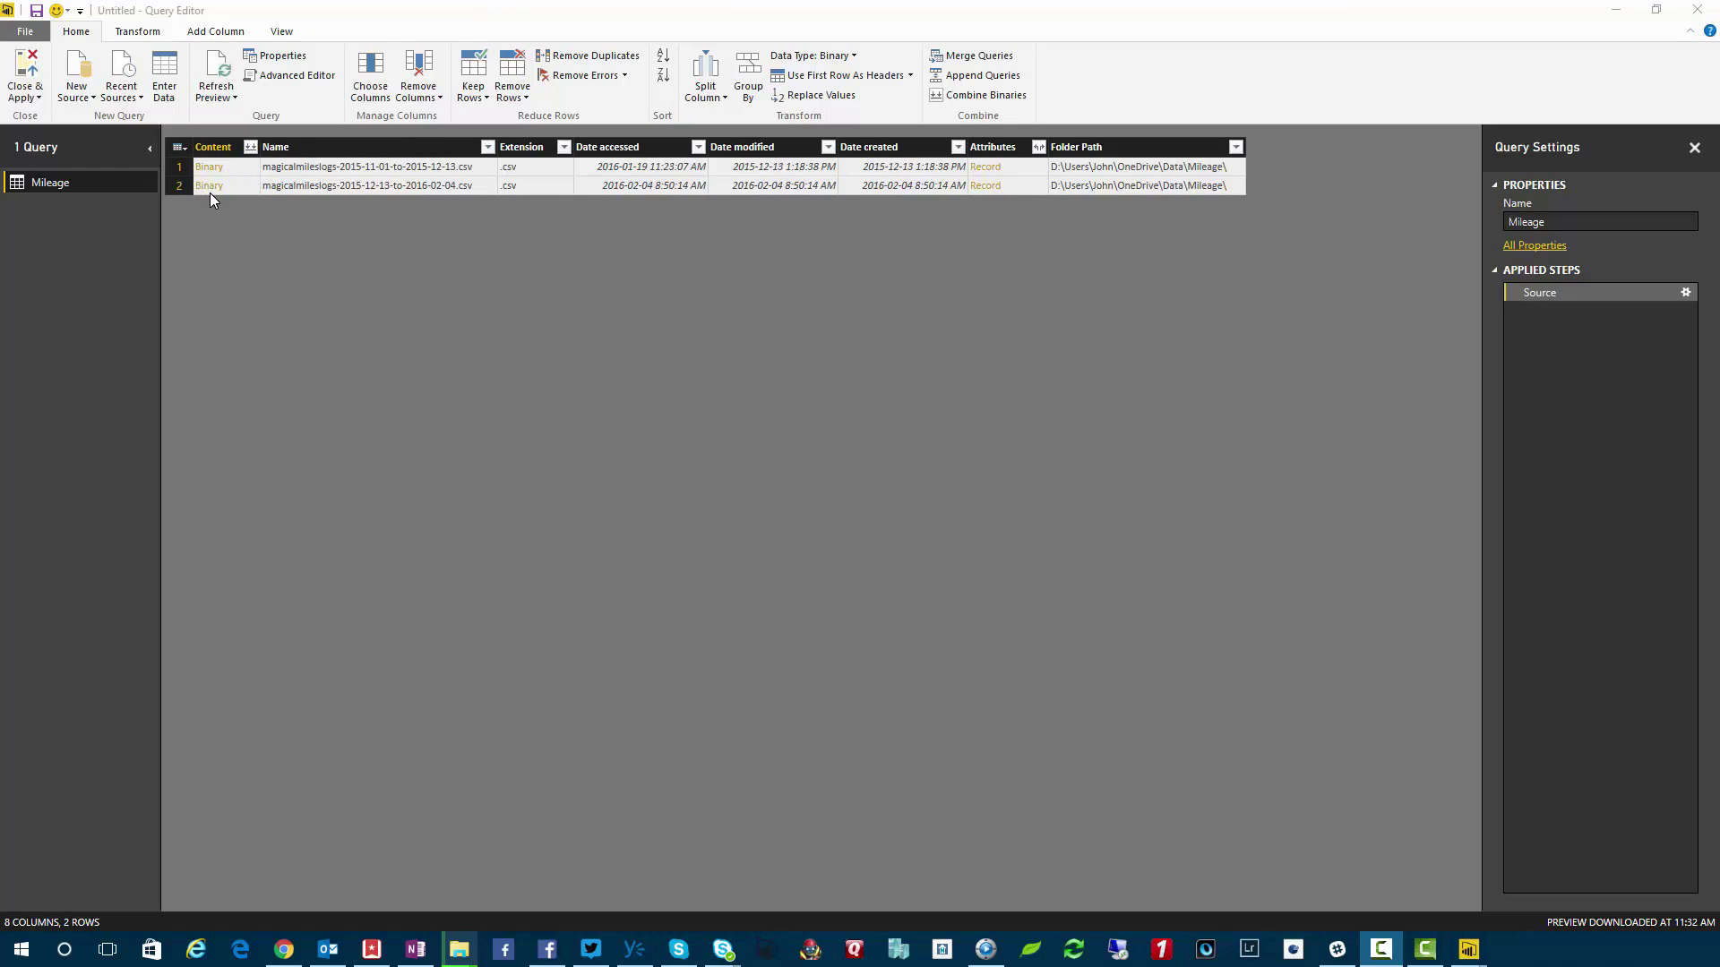
{"action": "left_click", "coordinate": [244, 146]}
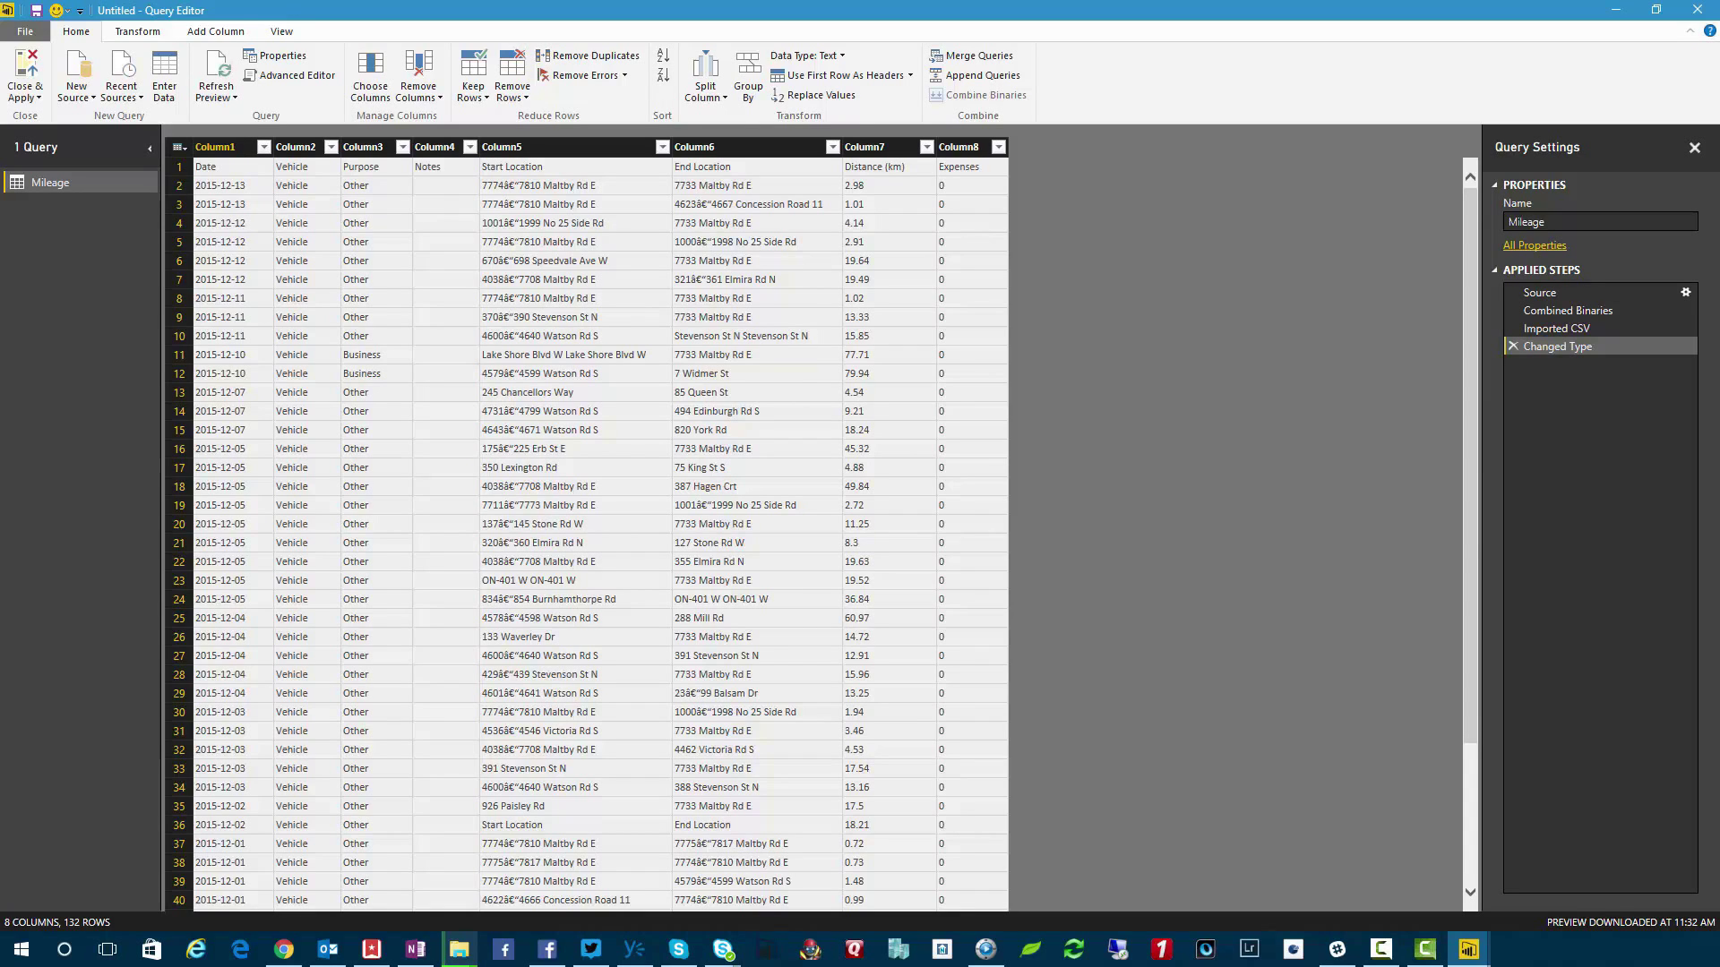
Promote the Mileage table's first row to headers like Date and Distance (km), leaving 131 rows
{"action": "key", "text": "F10"}
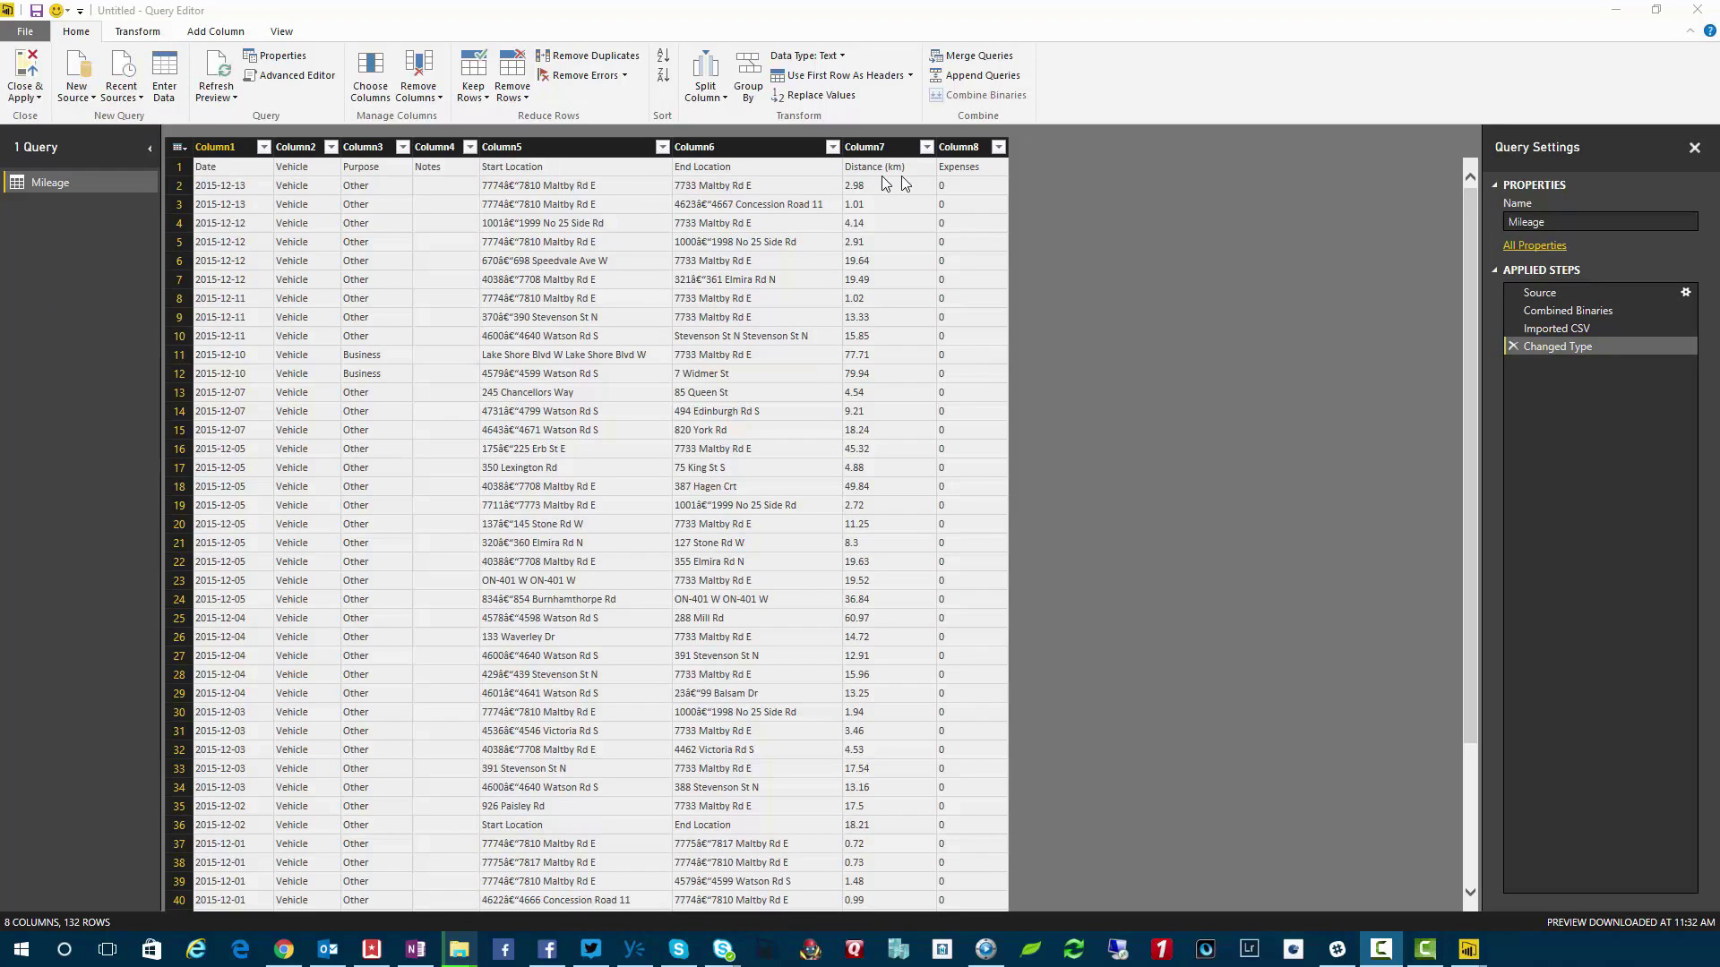
{"action": "left_click", "coordinate": [184, 170]}
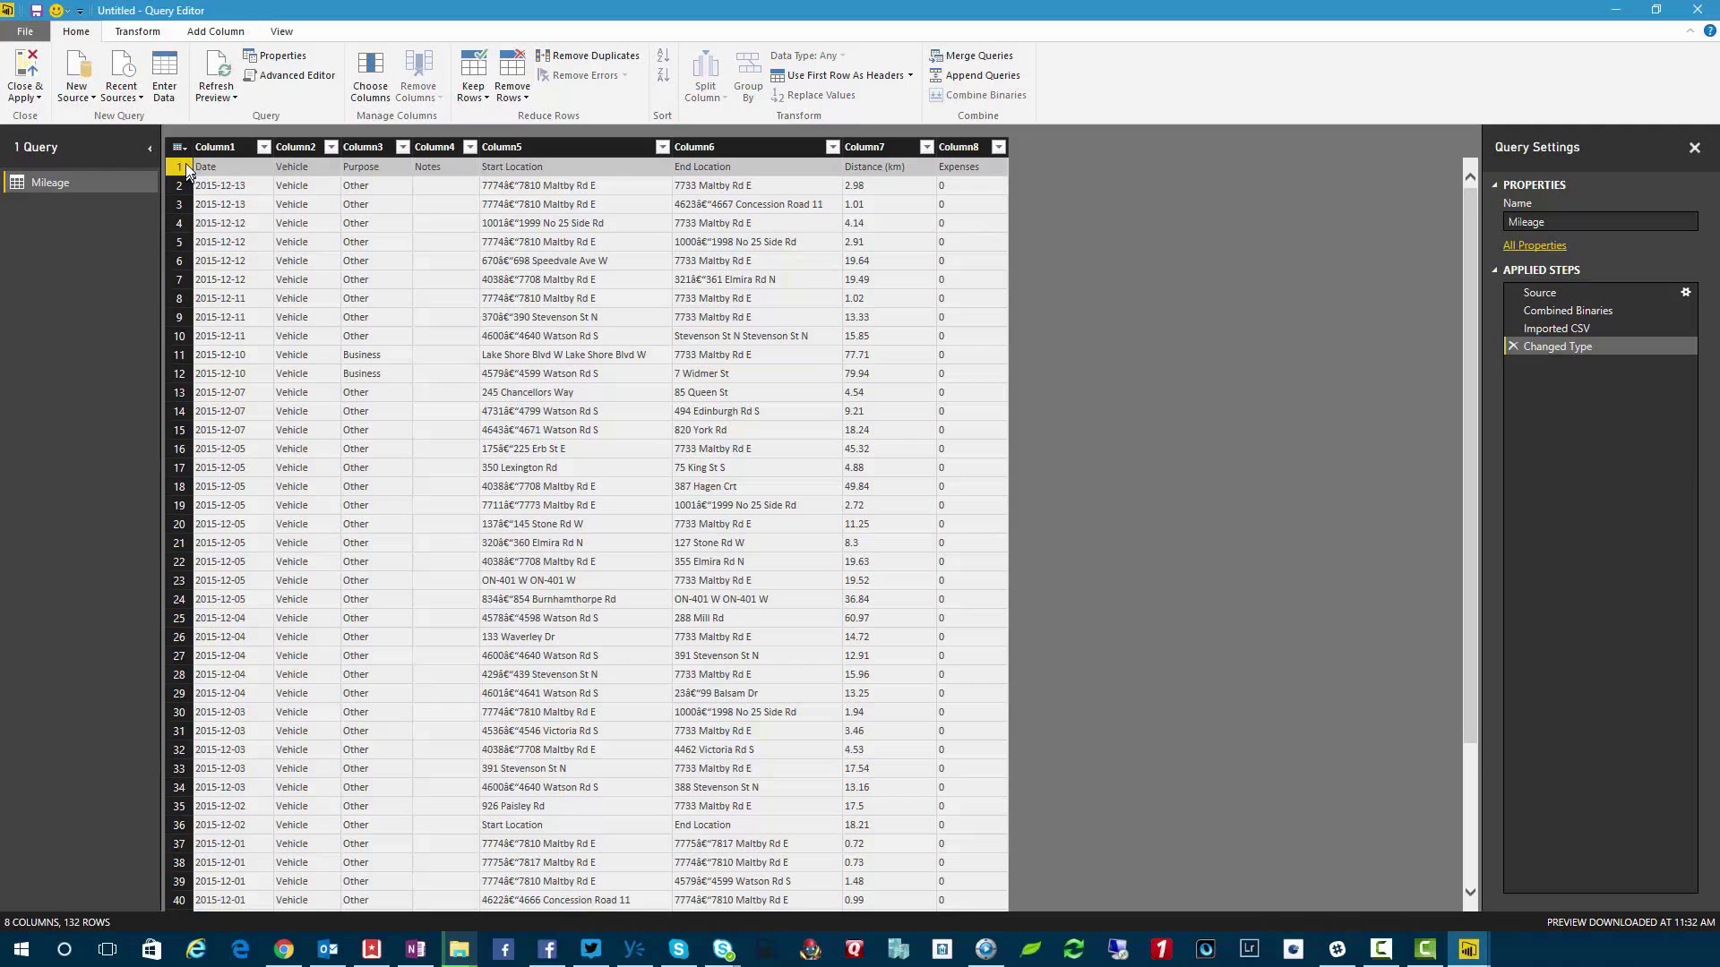
{"action": "left_click", "coordinate": [186, 146]}
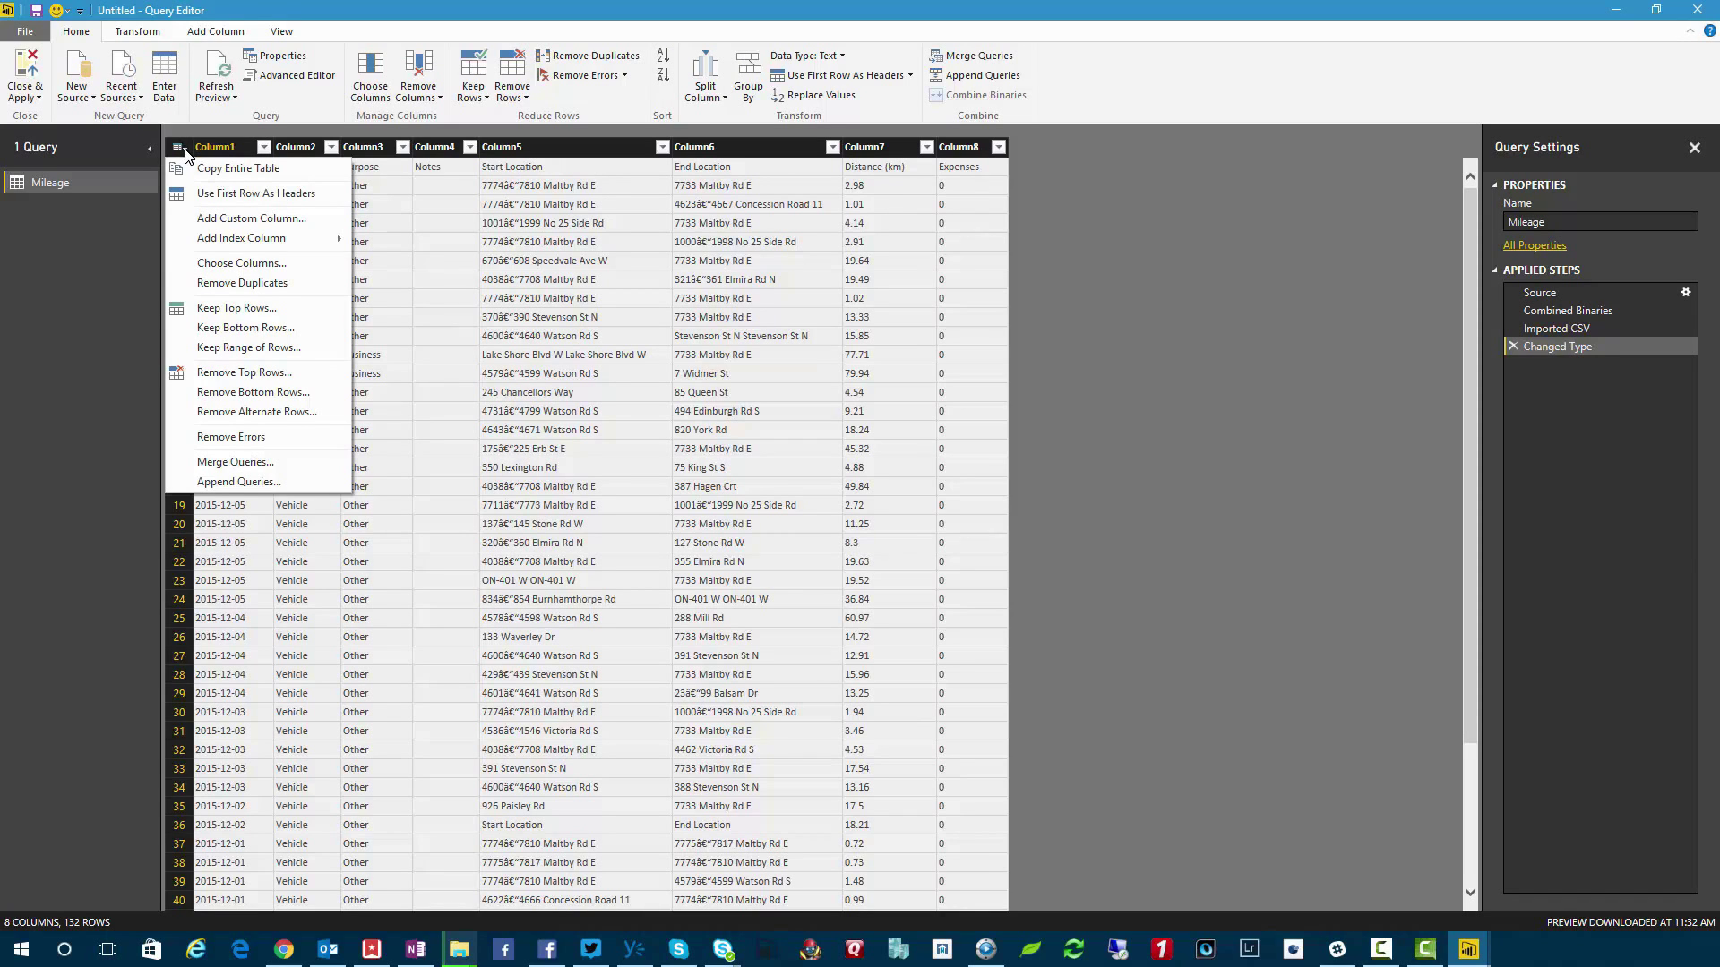
{"action": "left_click", "coordinate": [250, 196]}
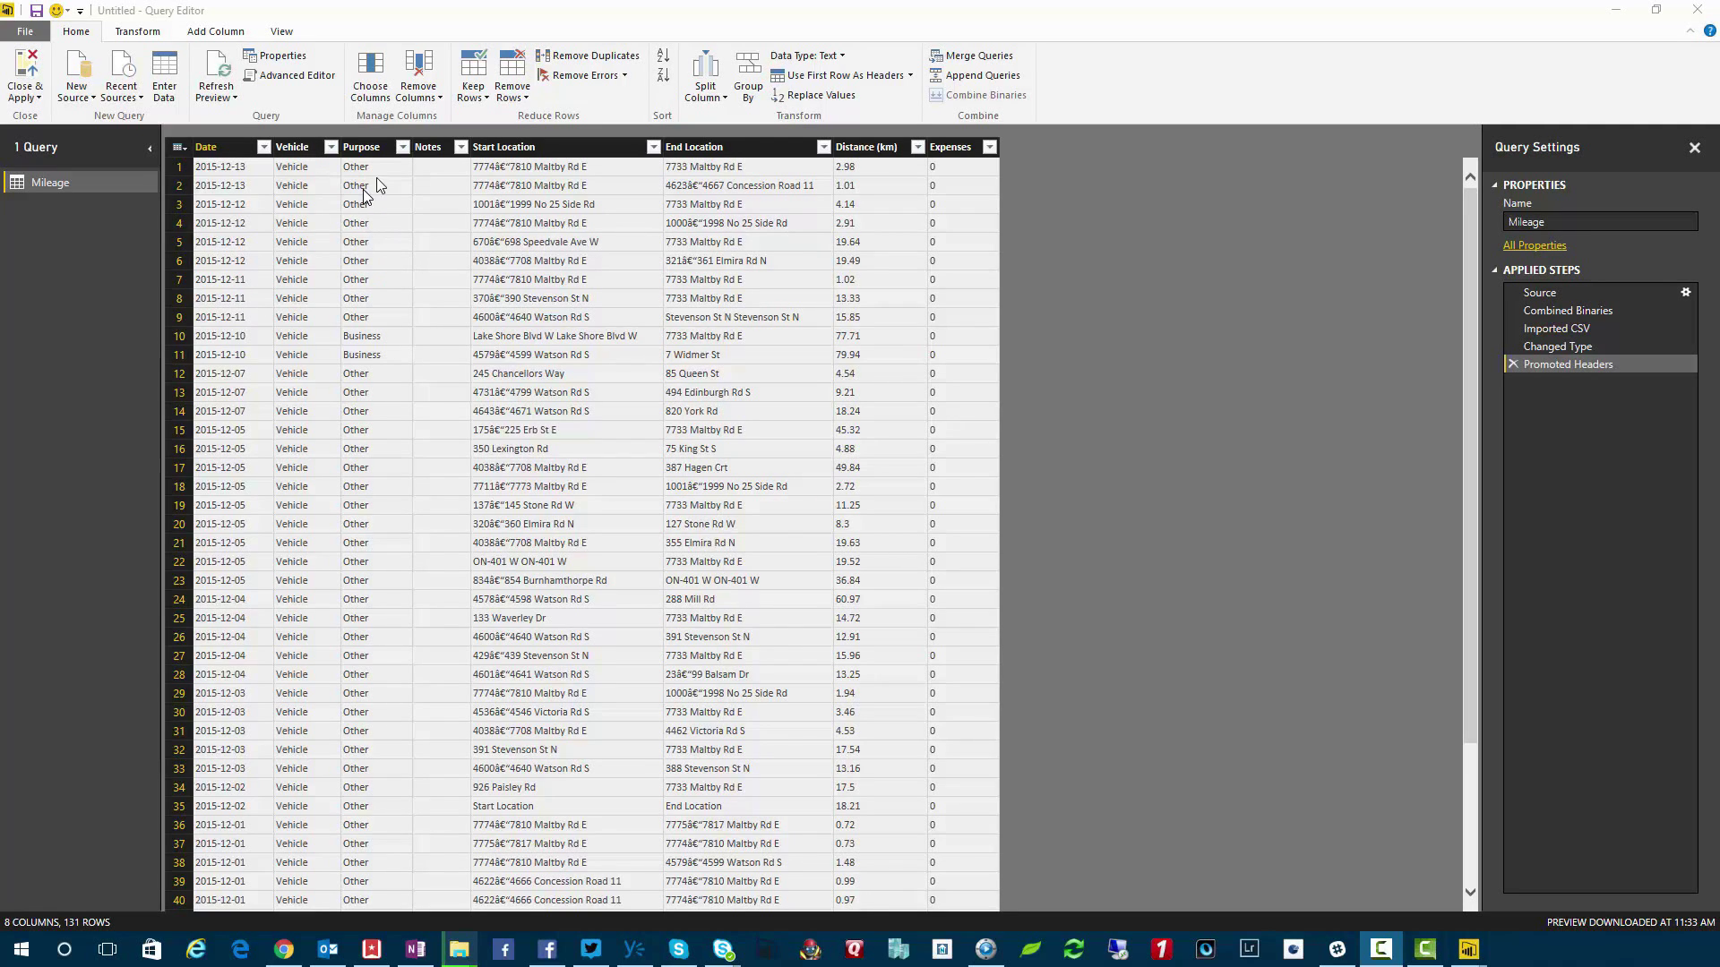
Filter the Purpose column to Business only, leaving 24 rows
{"action": "left_click", "coordinate": [403, 148]}
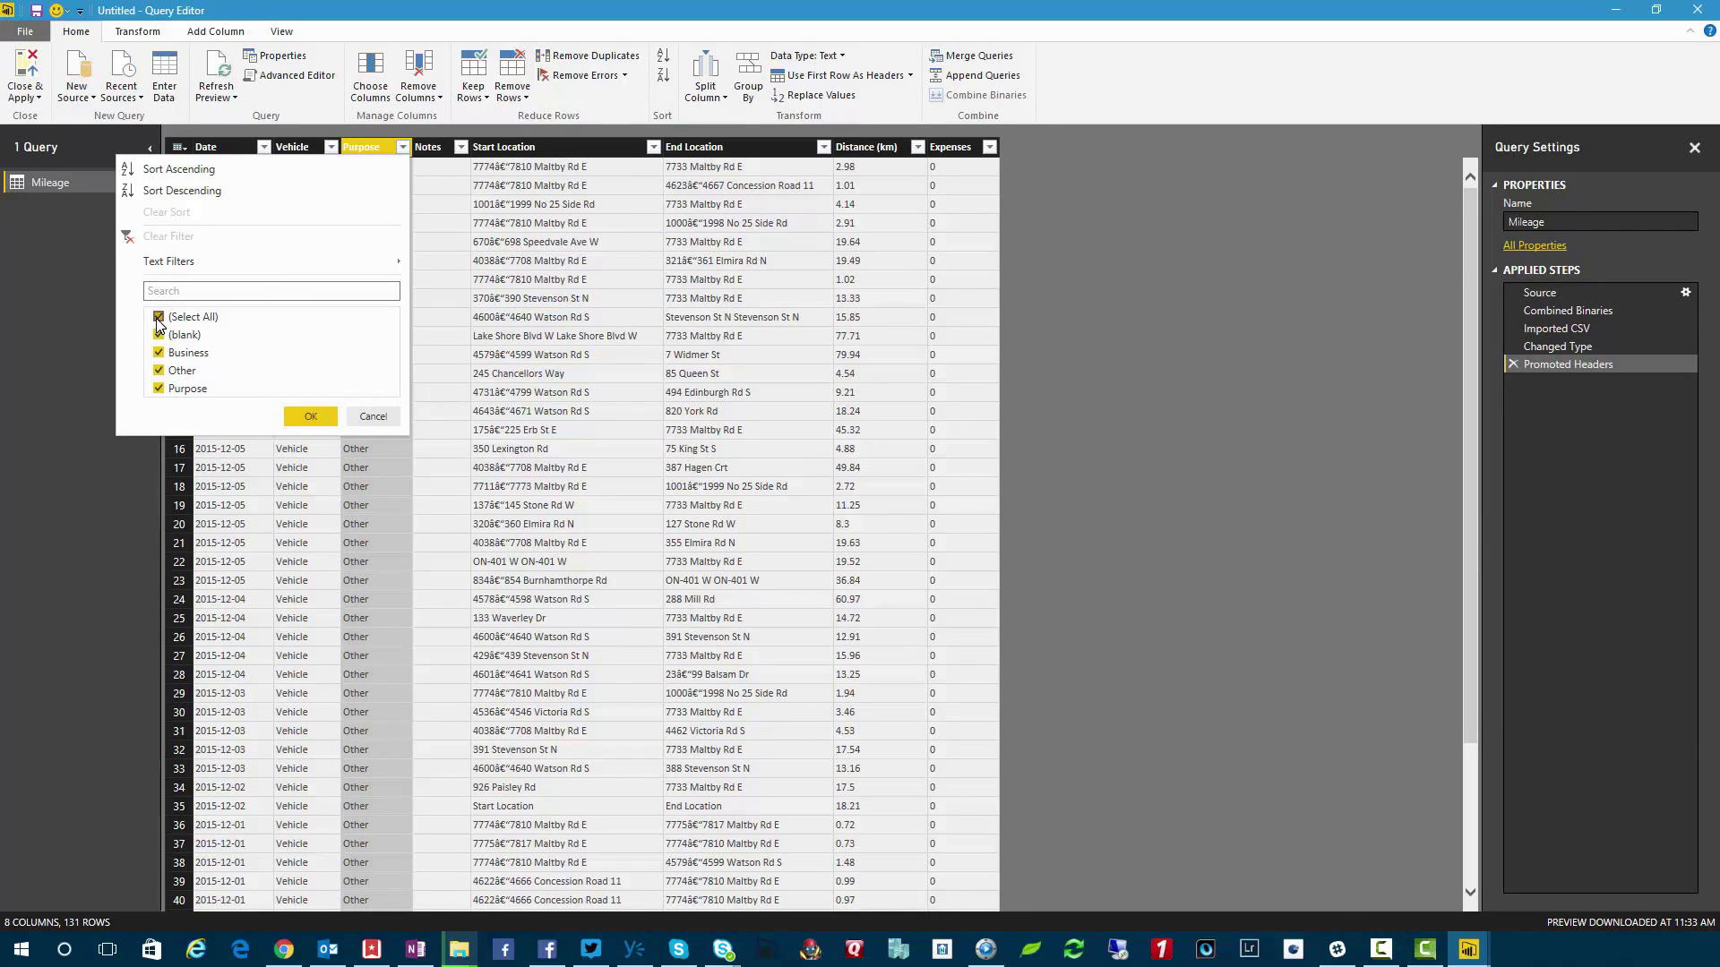
{"action": "left_click", "coordinate": [159, 317]}
{"action": "left_click", "coordinate": [160, 352]}
{"action": "left_click", "coordinate": [306, 414]}
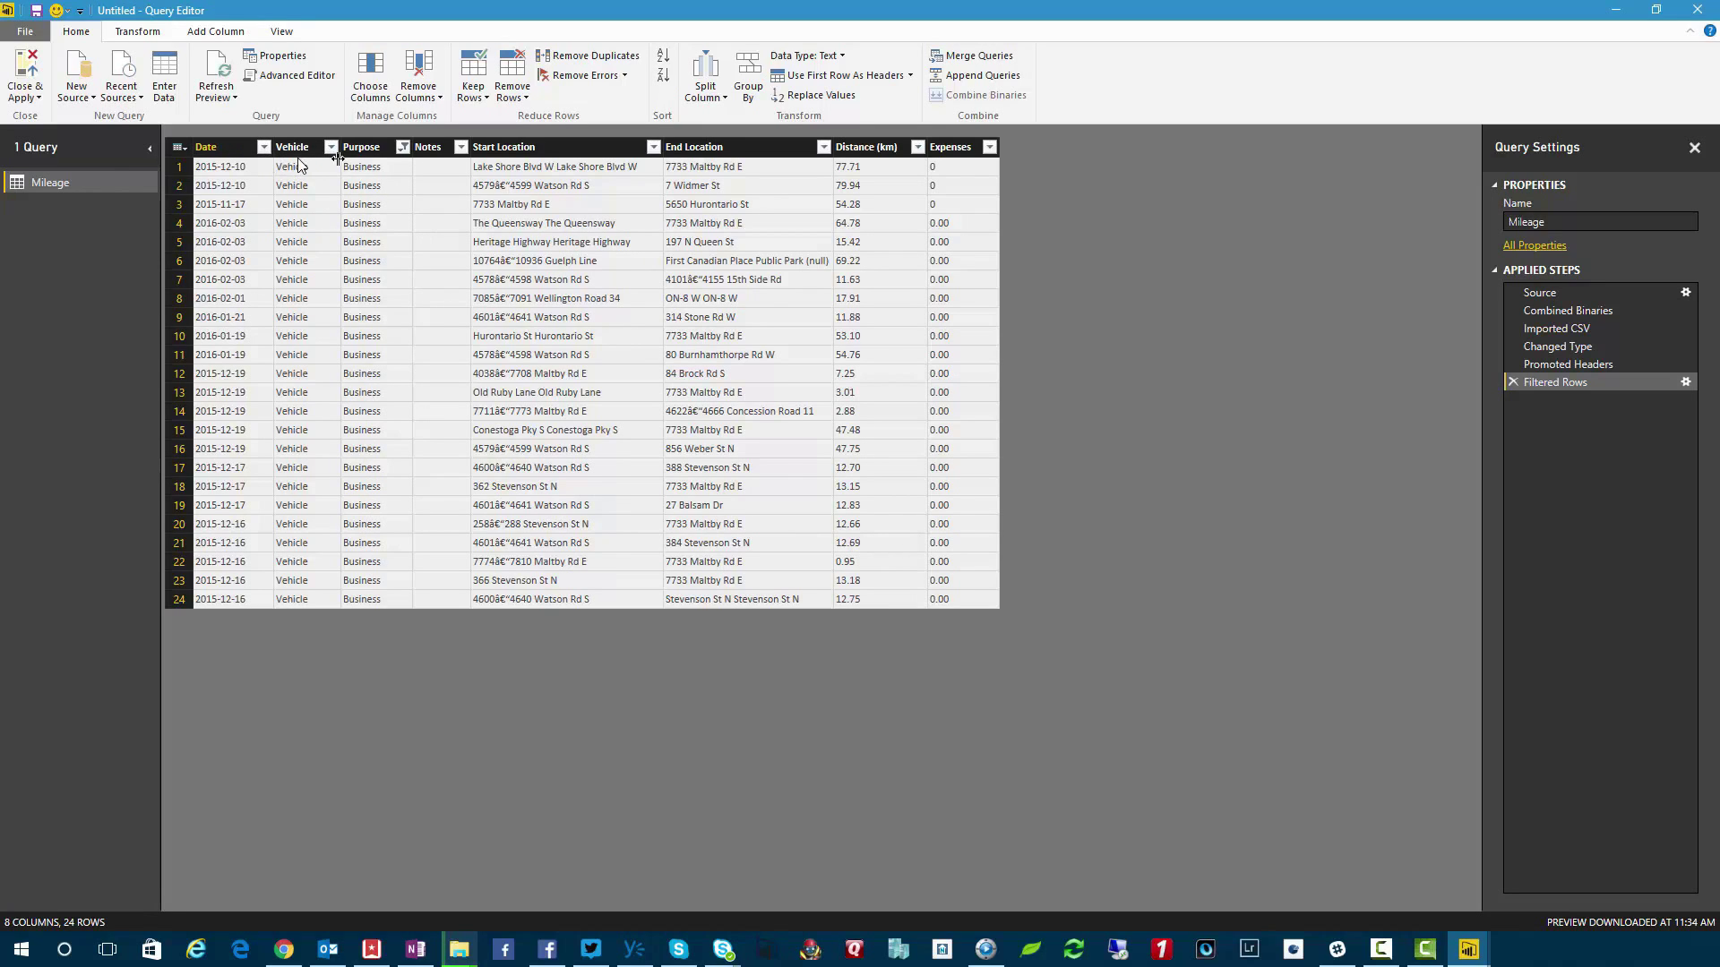
Delete the Purpose, Vehicle and Expenses columns, leaving five columns ending with Distance (km)
{"action": "left_click", "coordinate": [370, 167]}
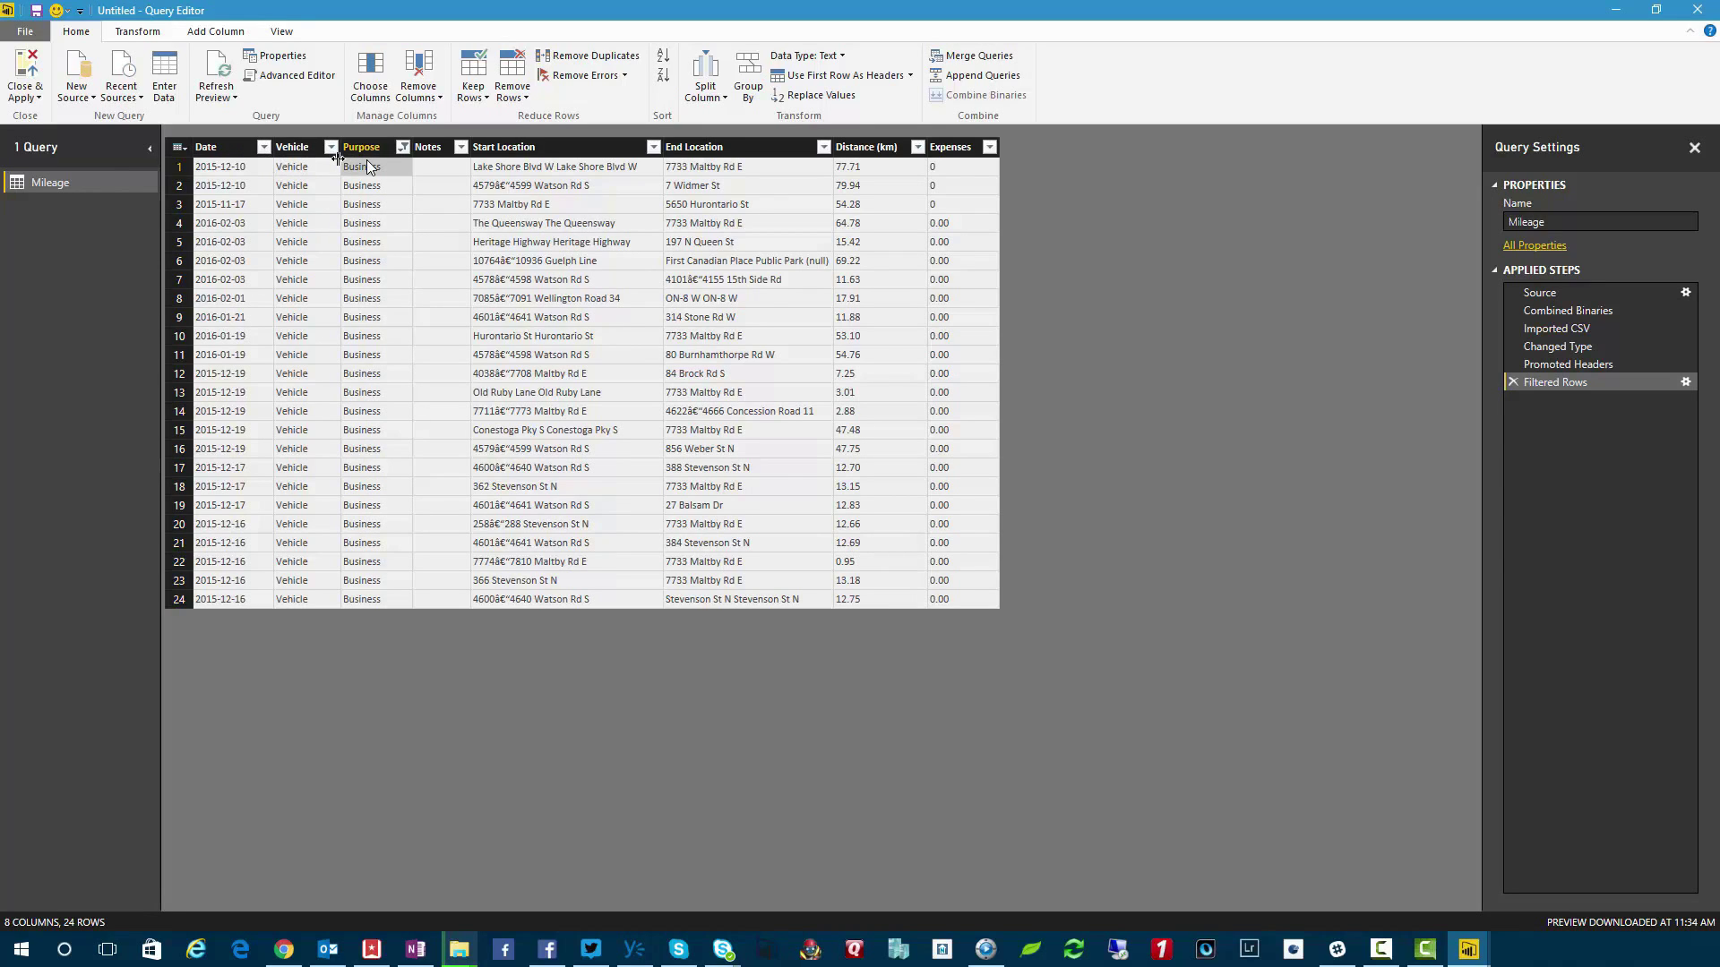
{"action": "right_click", "coordinate": [359, 148]}
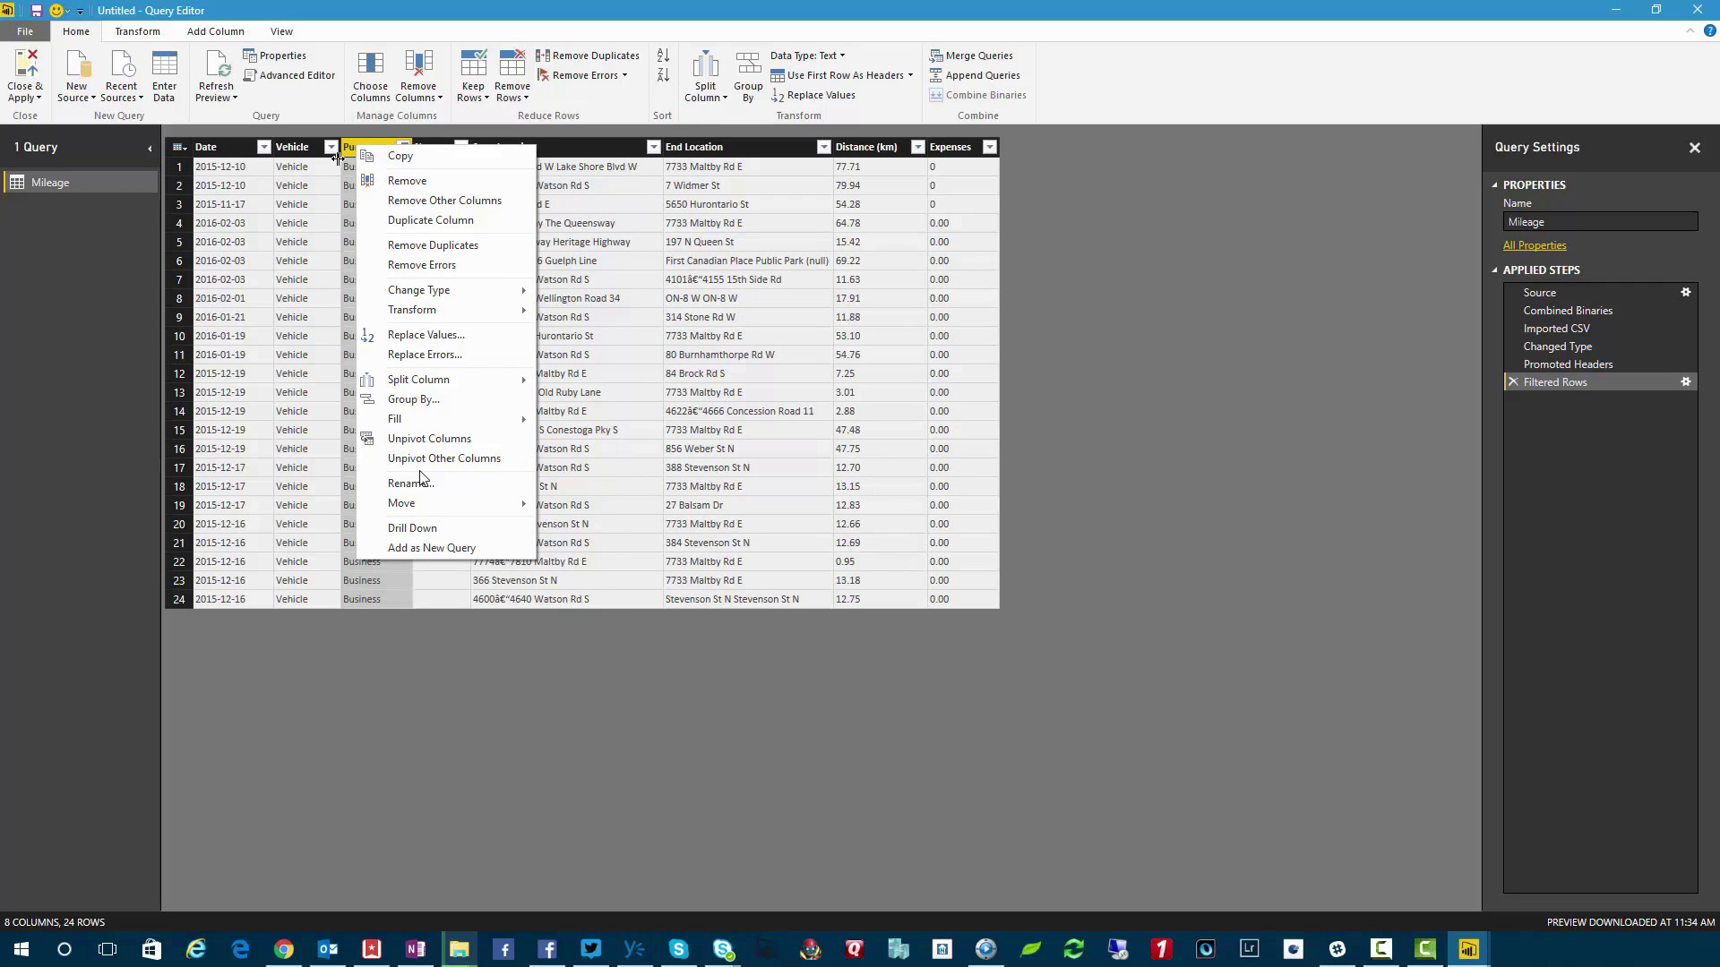
{"action": "left_click", "coordinate": [414, 181]}
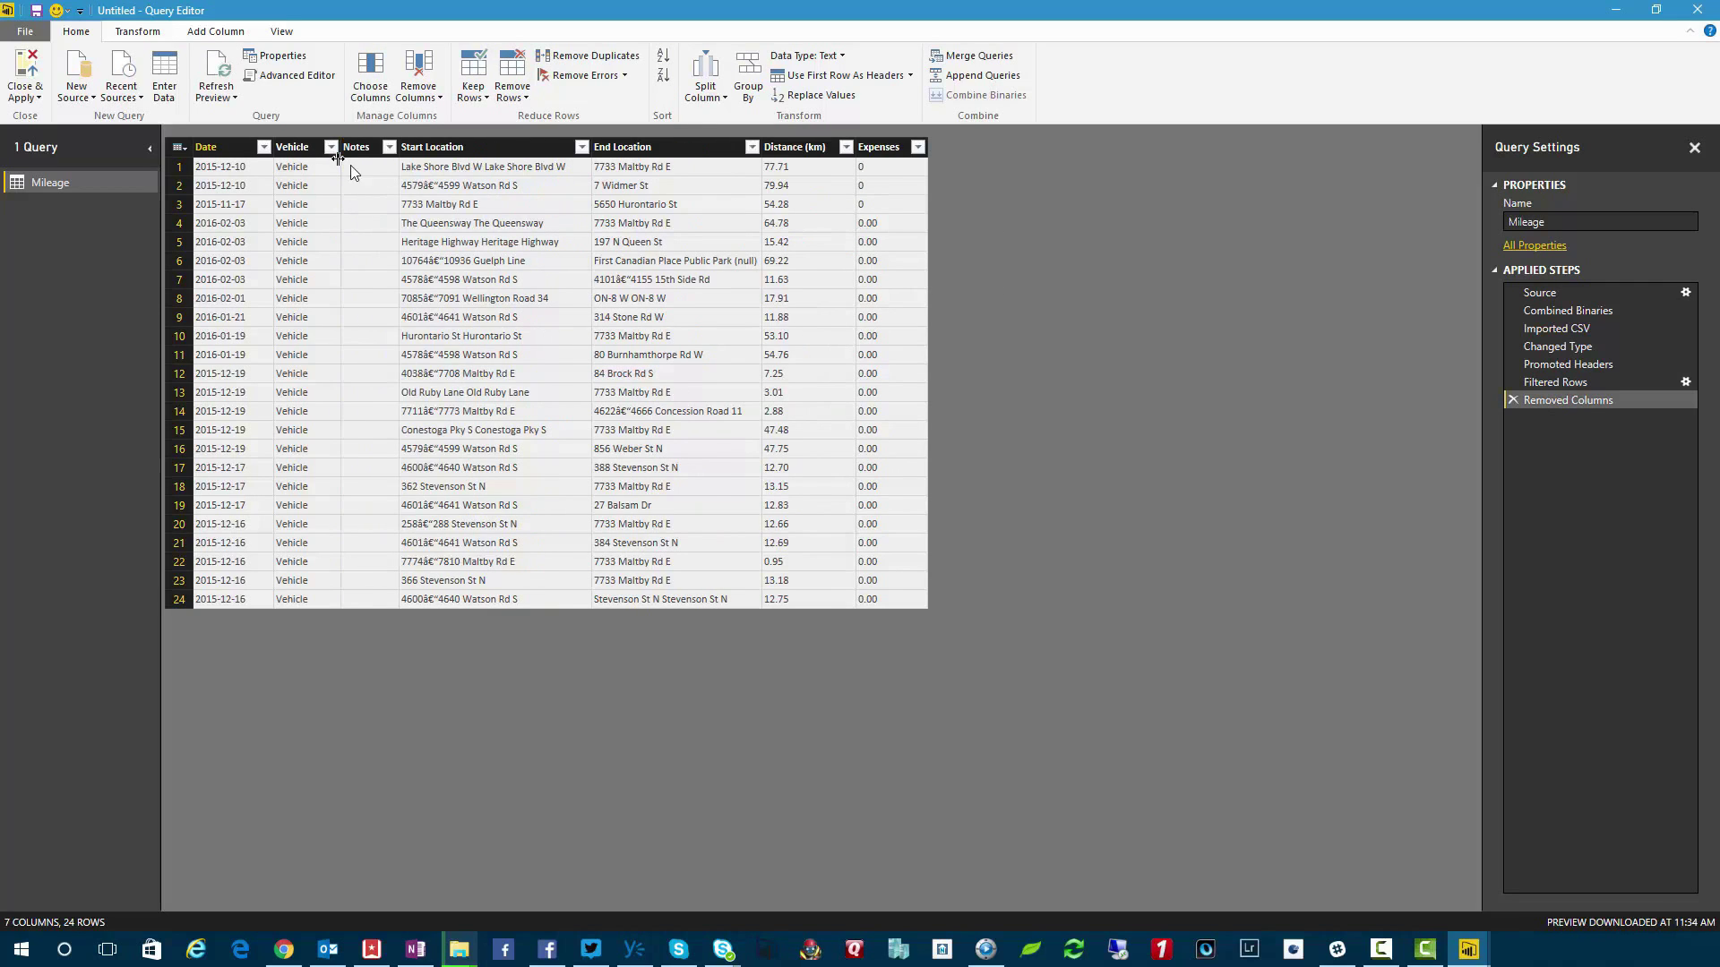
{"action": "right_click", "coordinate": [305, 162]}
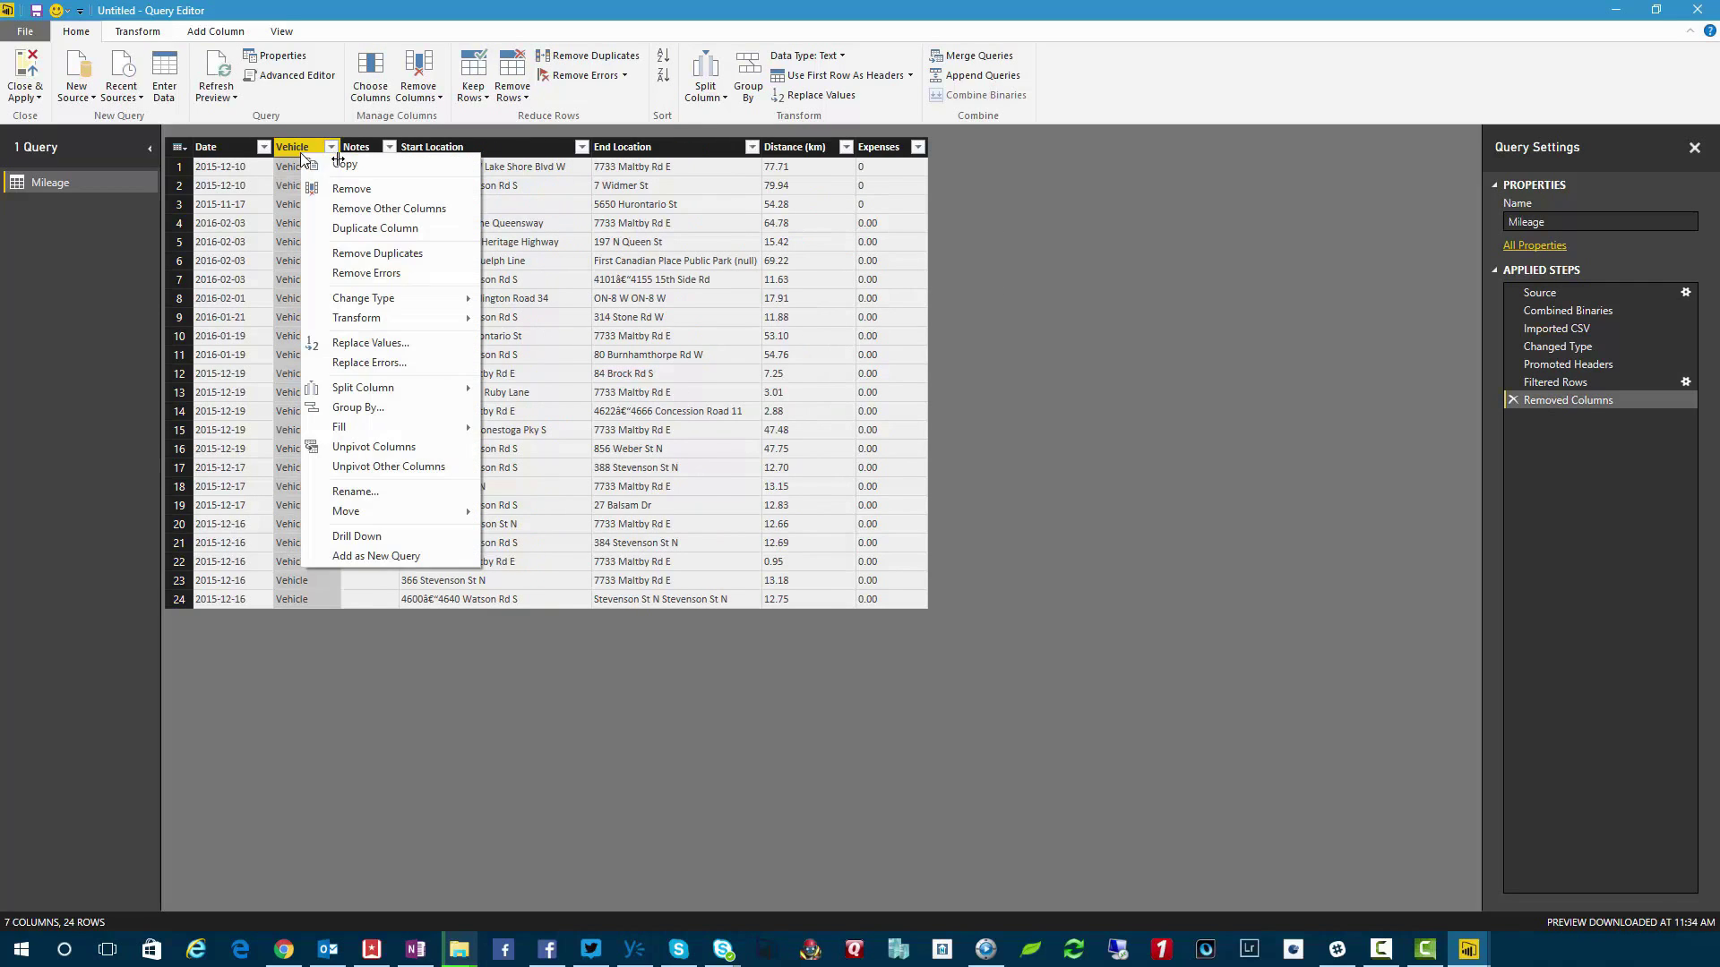
{"action": "left_click", "coordinate": [360, 189]}
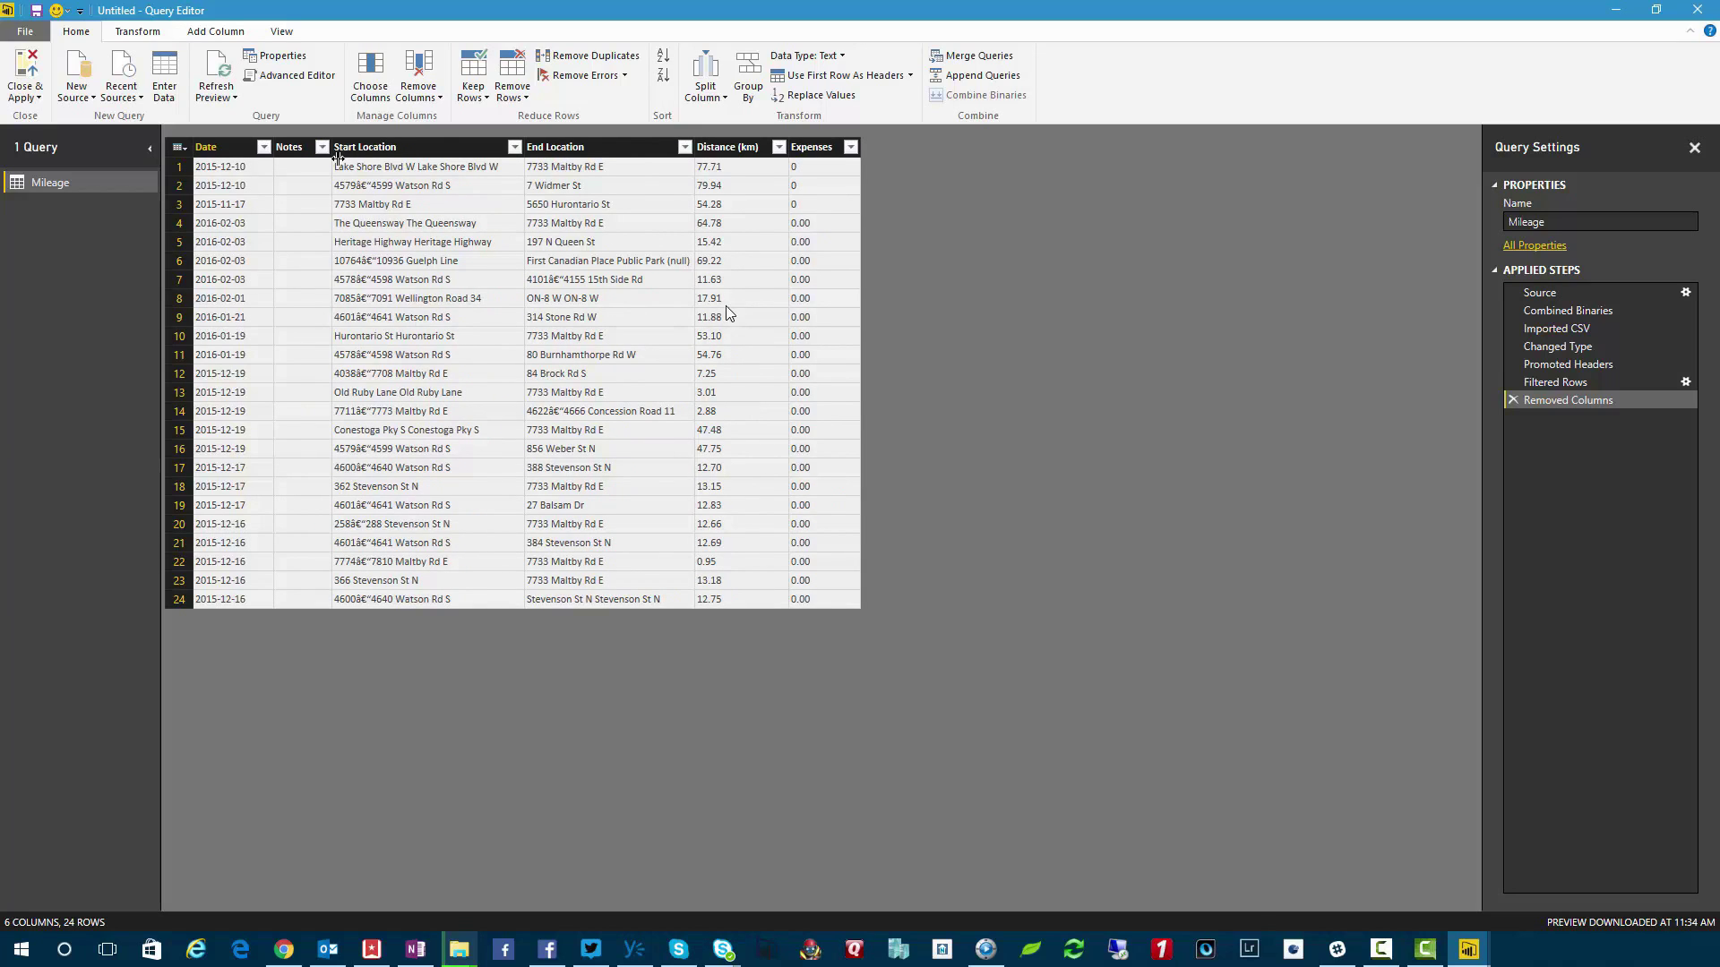
{"action": "right_click", "coordinate": [821, 150]}
{"action": "left_click", "coordinate": [889, 188]}
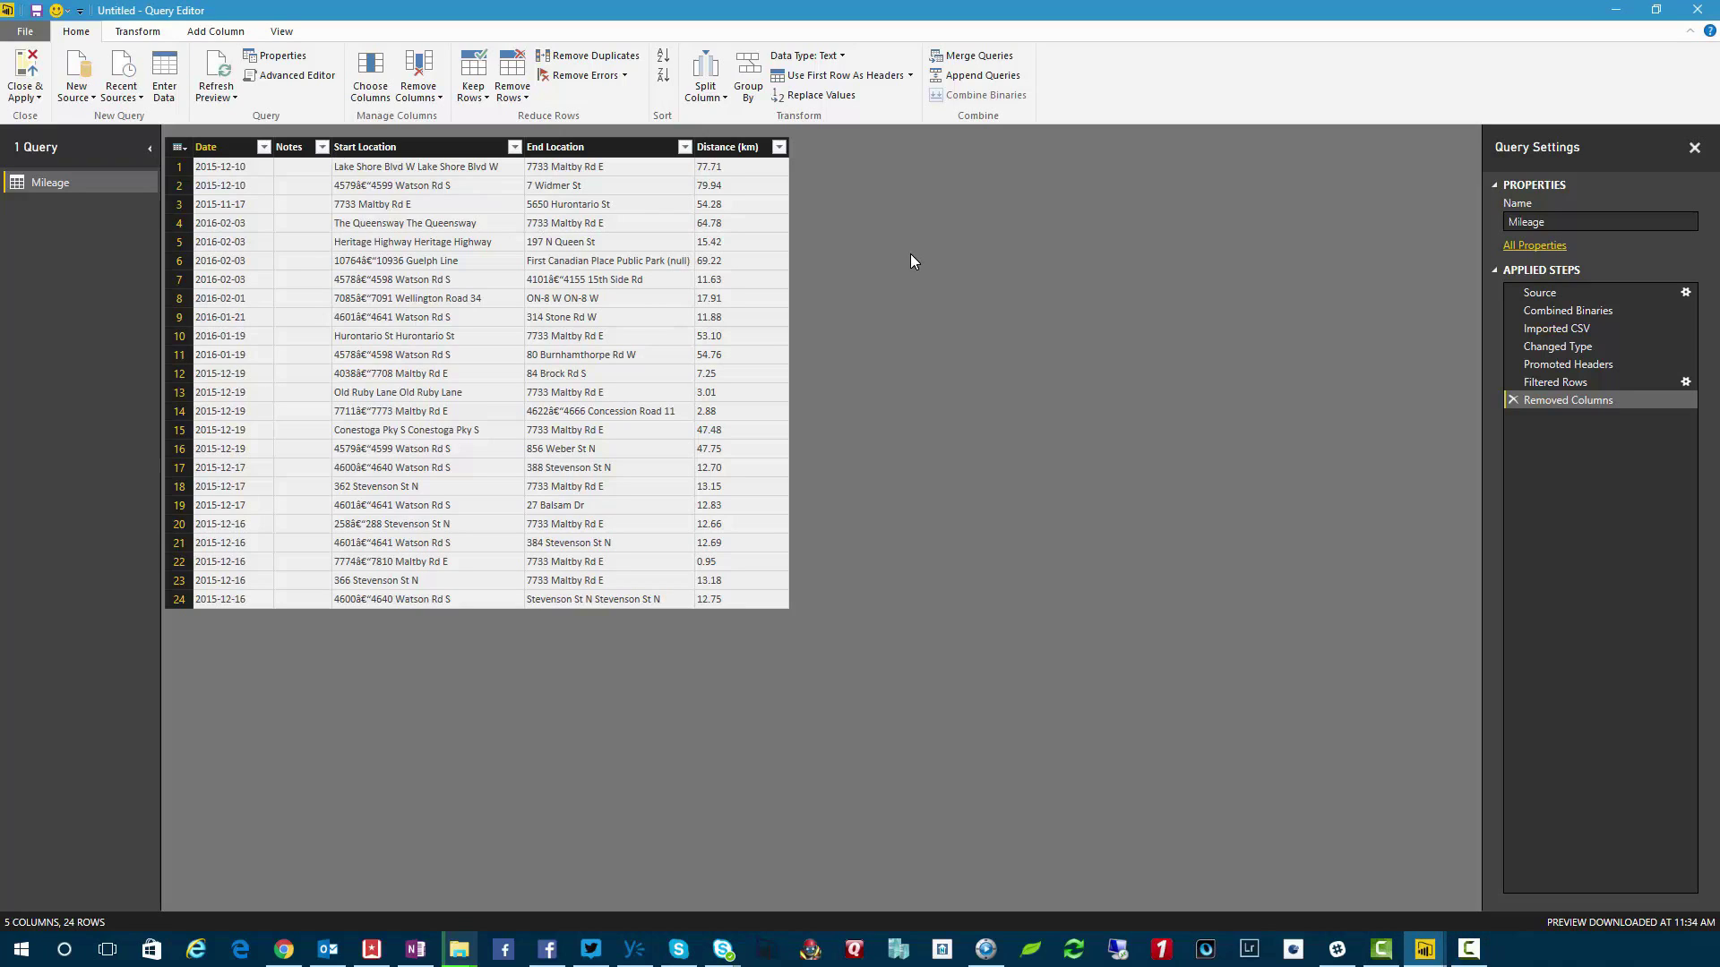
{"action": "left_click", "coordinate": [738, 149]}
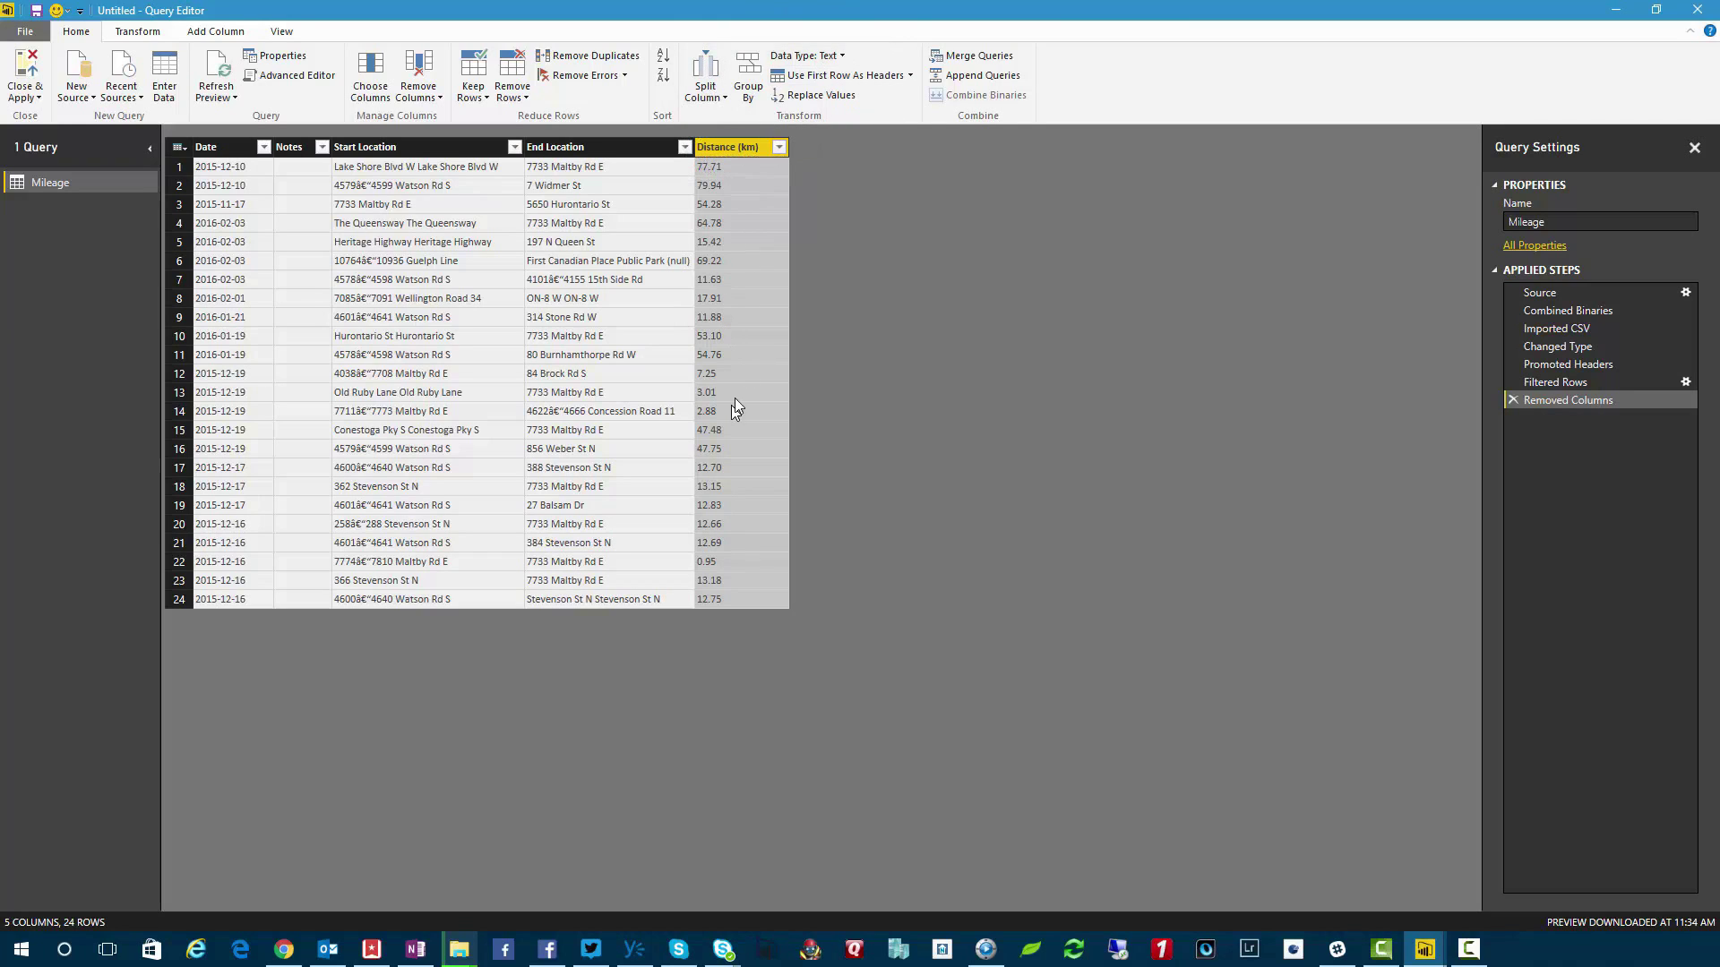
Set Distance (km) to Decimal Number and add a custom column Charge = [Distance (km)]*0.46
{"action": "left_click", "coordinate": [836, 59]}
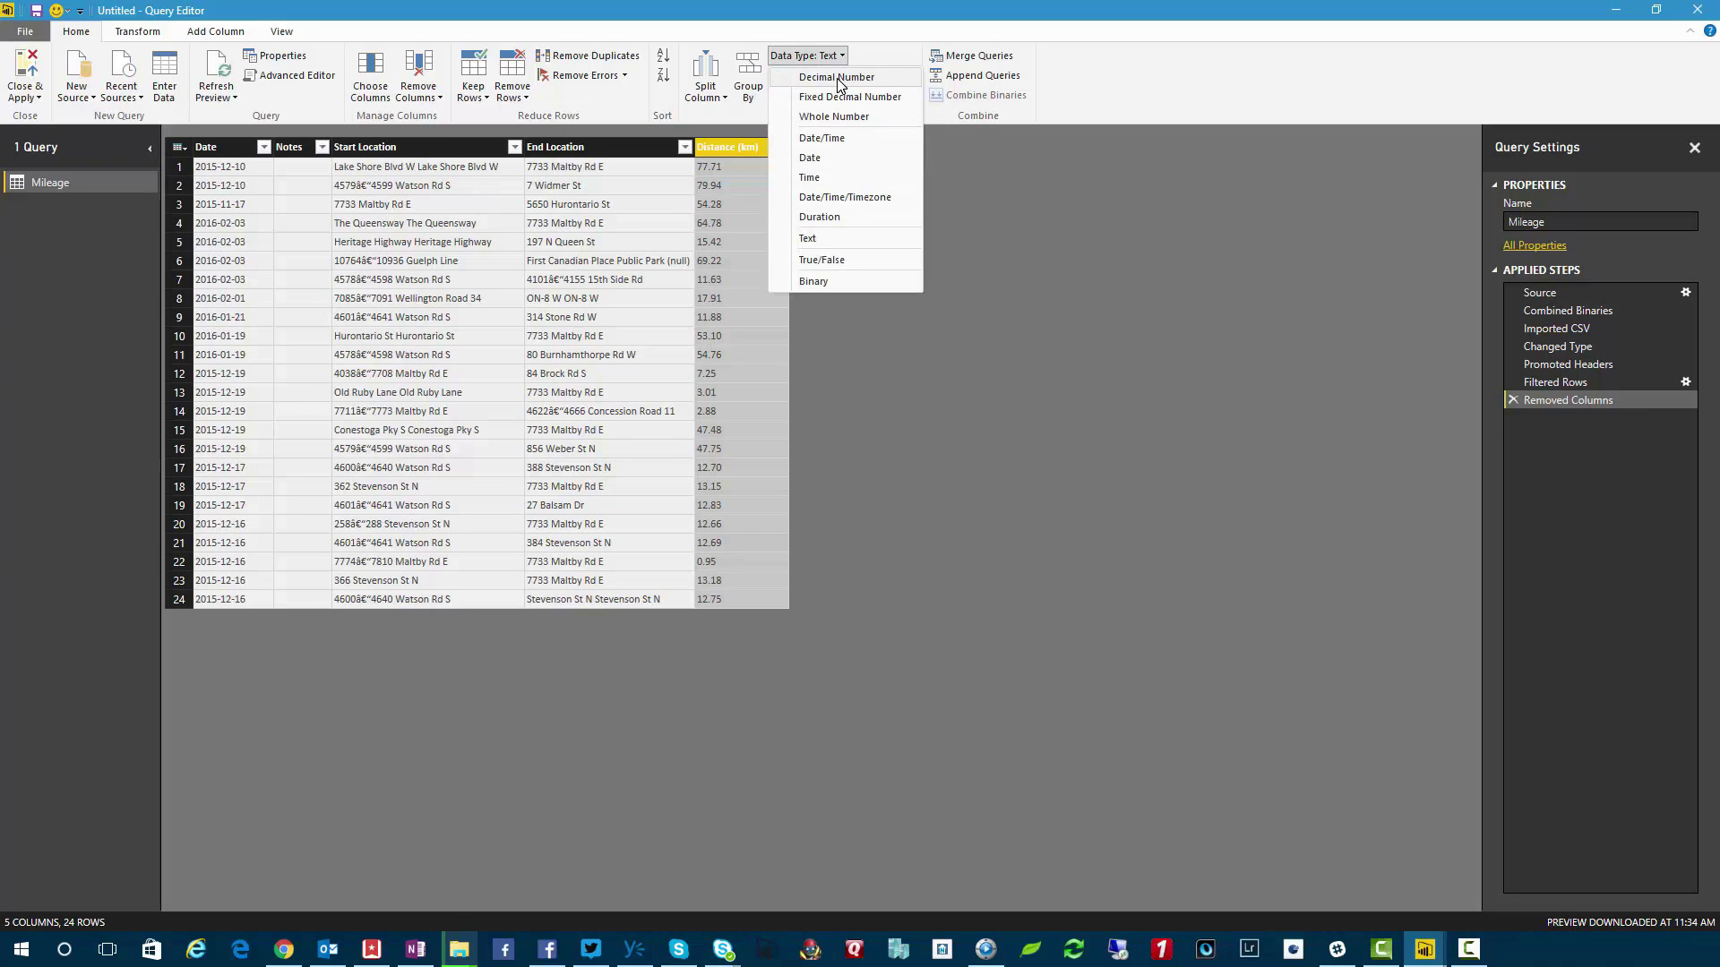
{"action": "left_click", "coordinate": [838, 79]}
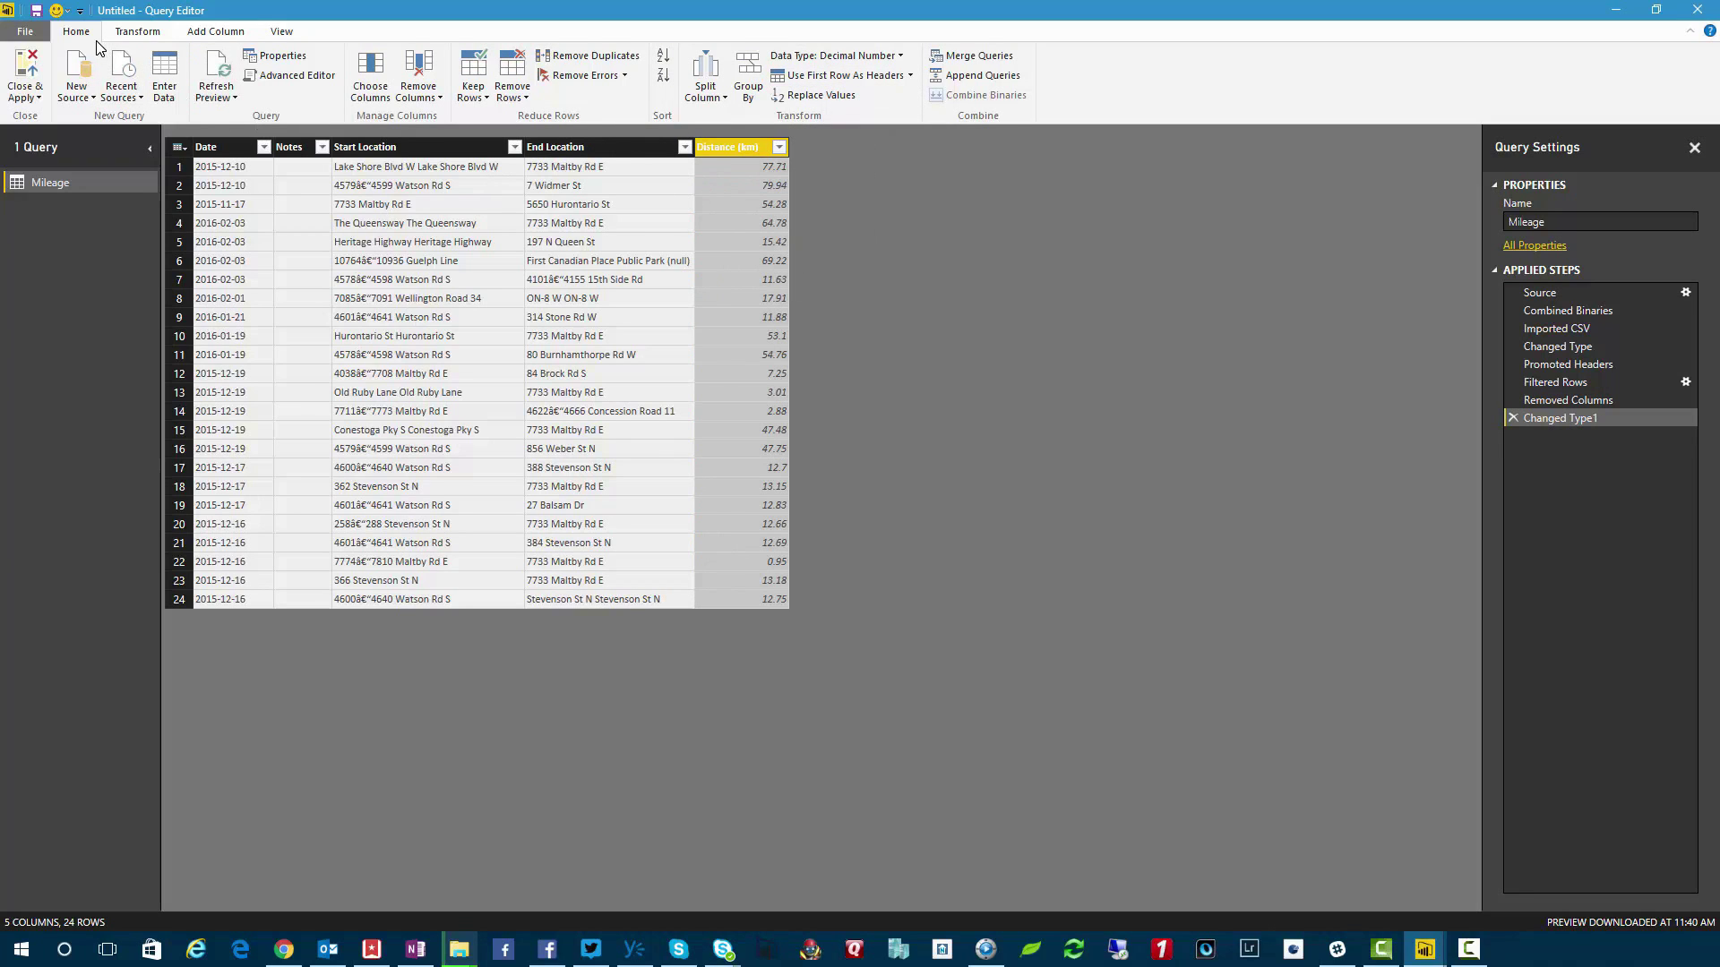
{"action": "left_click", "coordinate": [215, 32]}
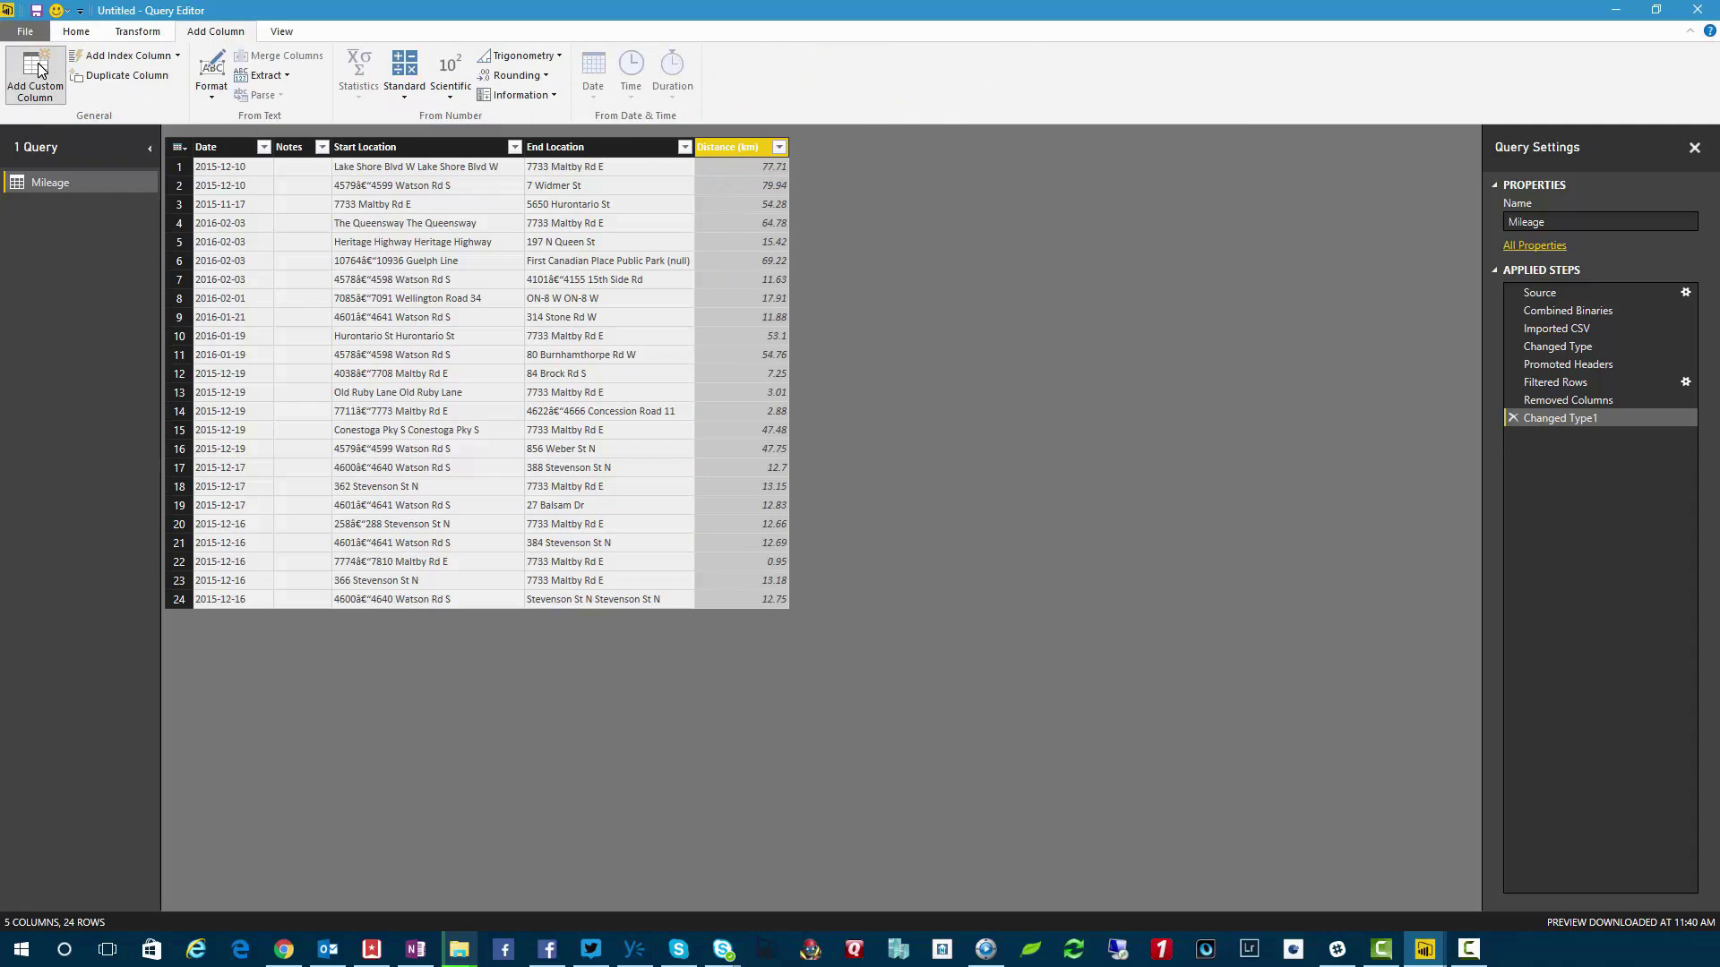
{"action": "left_click", "coordinate": [39, 69]}
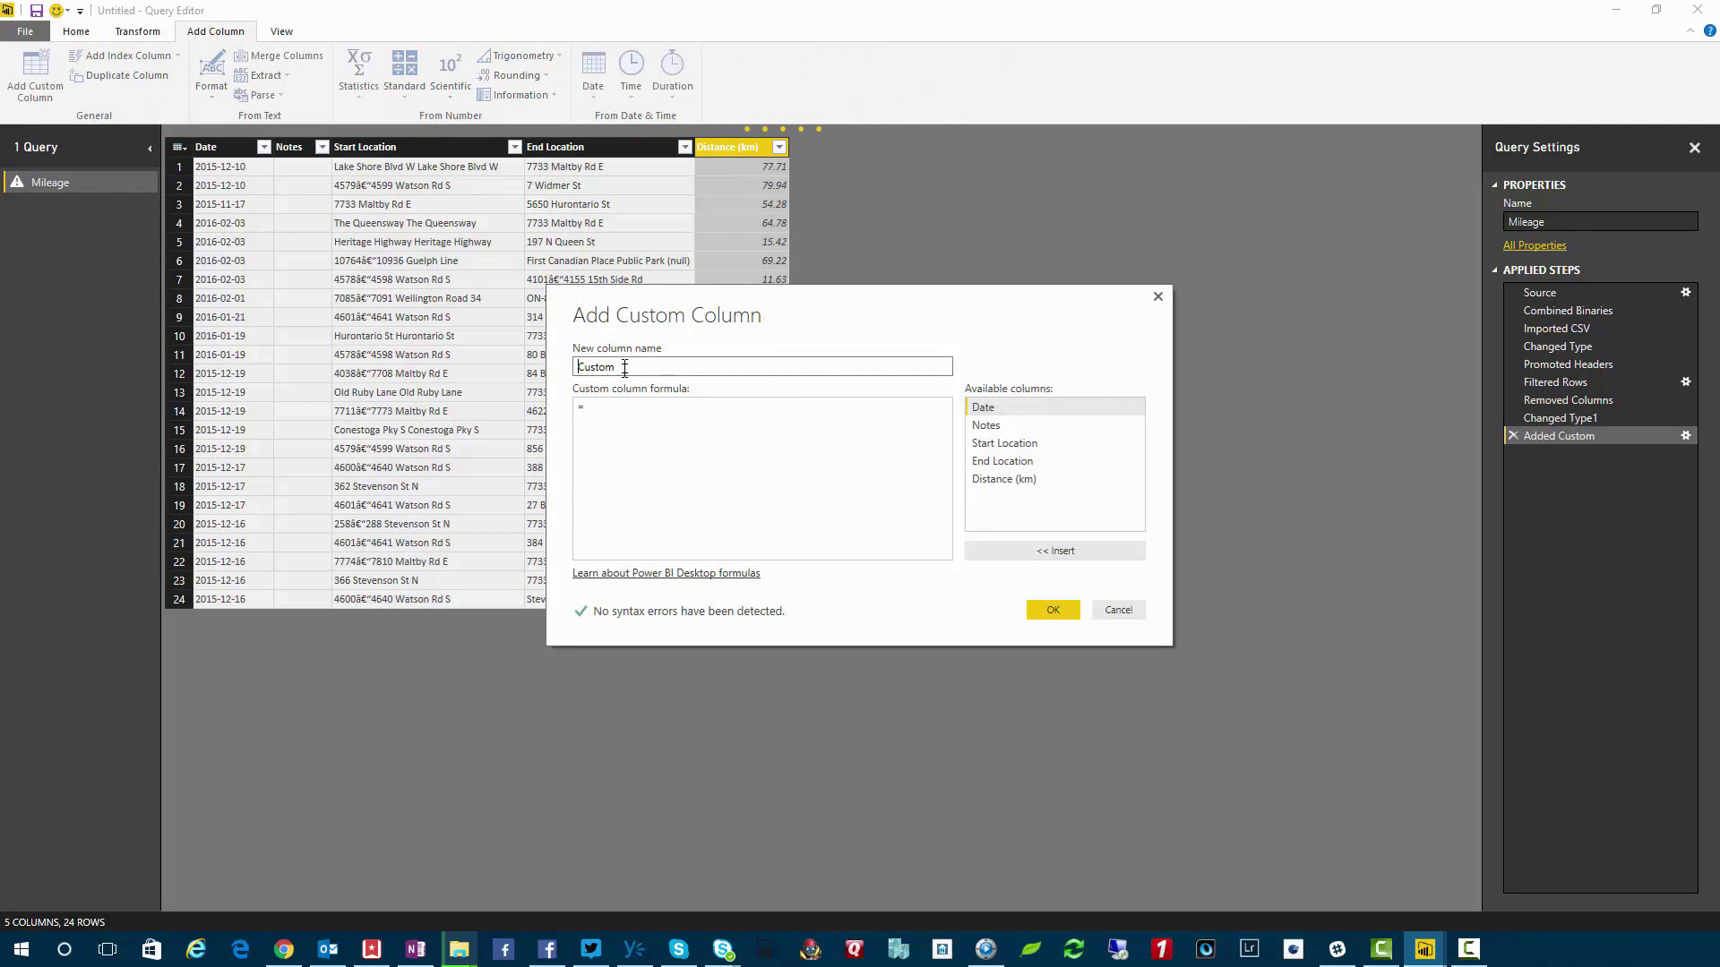
{"action": "double_click", "coordinate": [625, 367]}
{"action": "type", "text": "Charge"}
{"action": "left_click", "coordinate": [901, 435]}
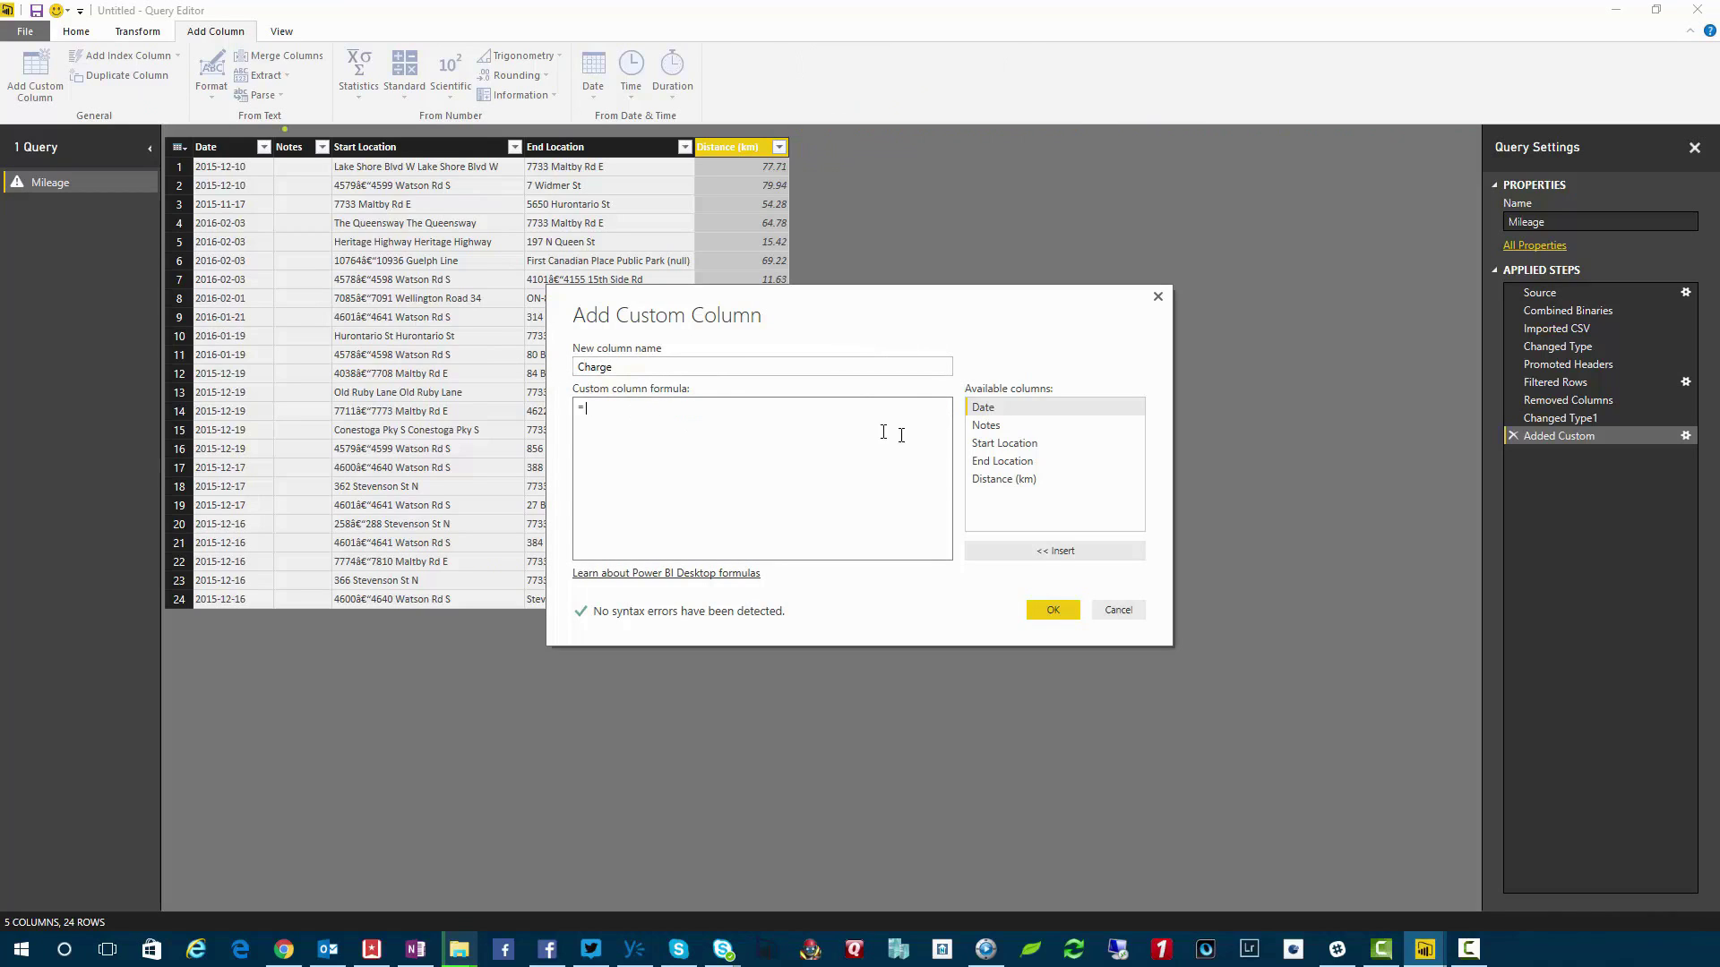
{"action": "double_click", "coordinate": [1001, 480]}
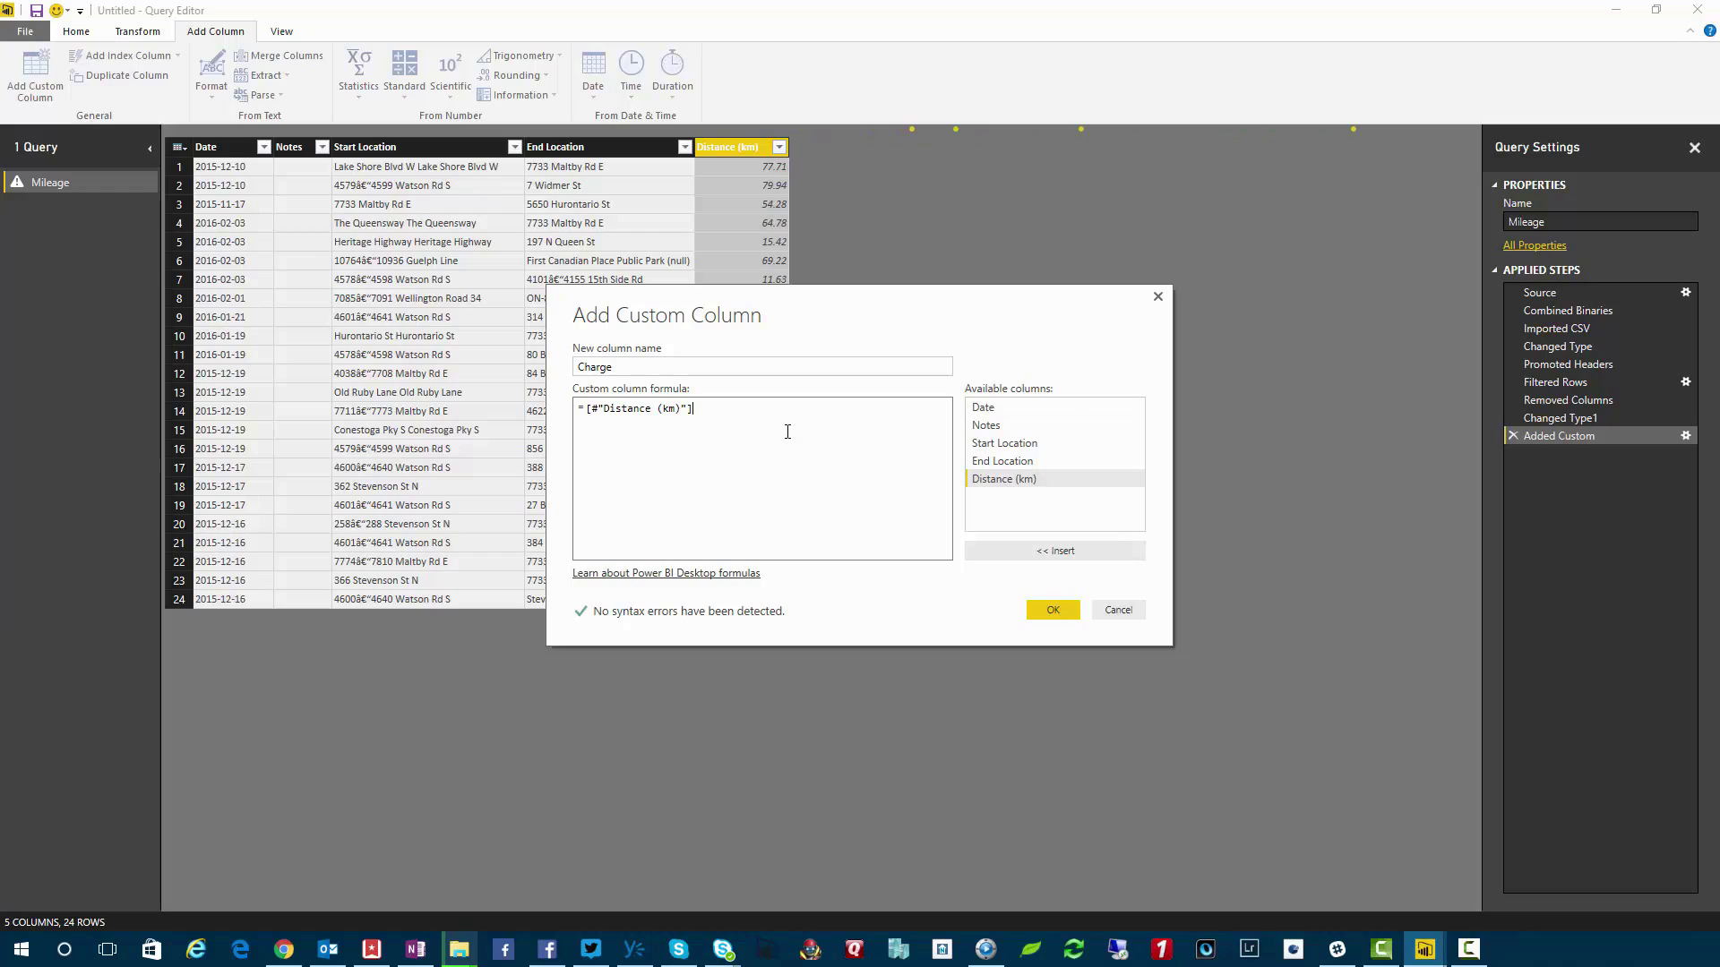
{"action": "type", "text": "*0.46"}
{"action": "left_click", "coordinate": [1050, 610]}
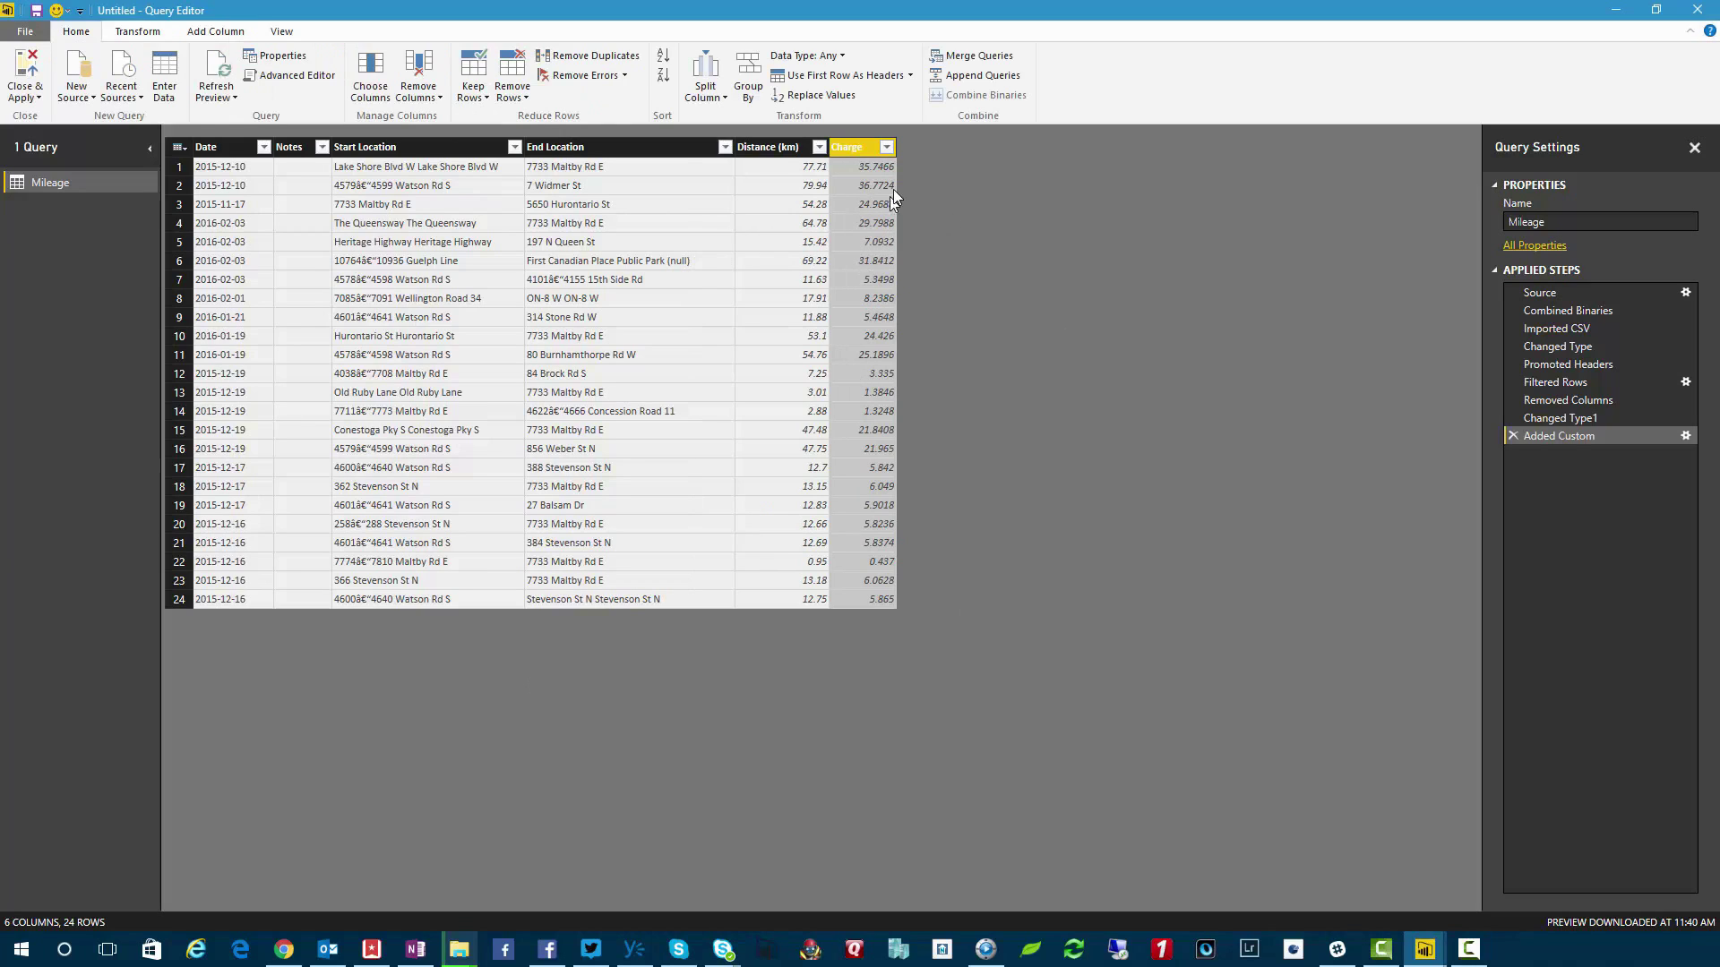
Change the Charge column to Decimal Number and the Date column to Date type
{"action": "left_click", "coordinate": [845, 53]}
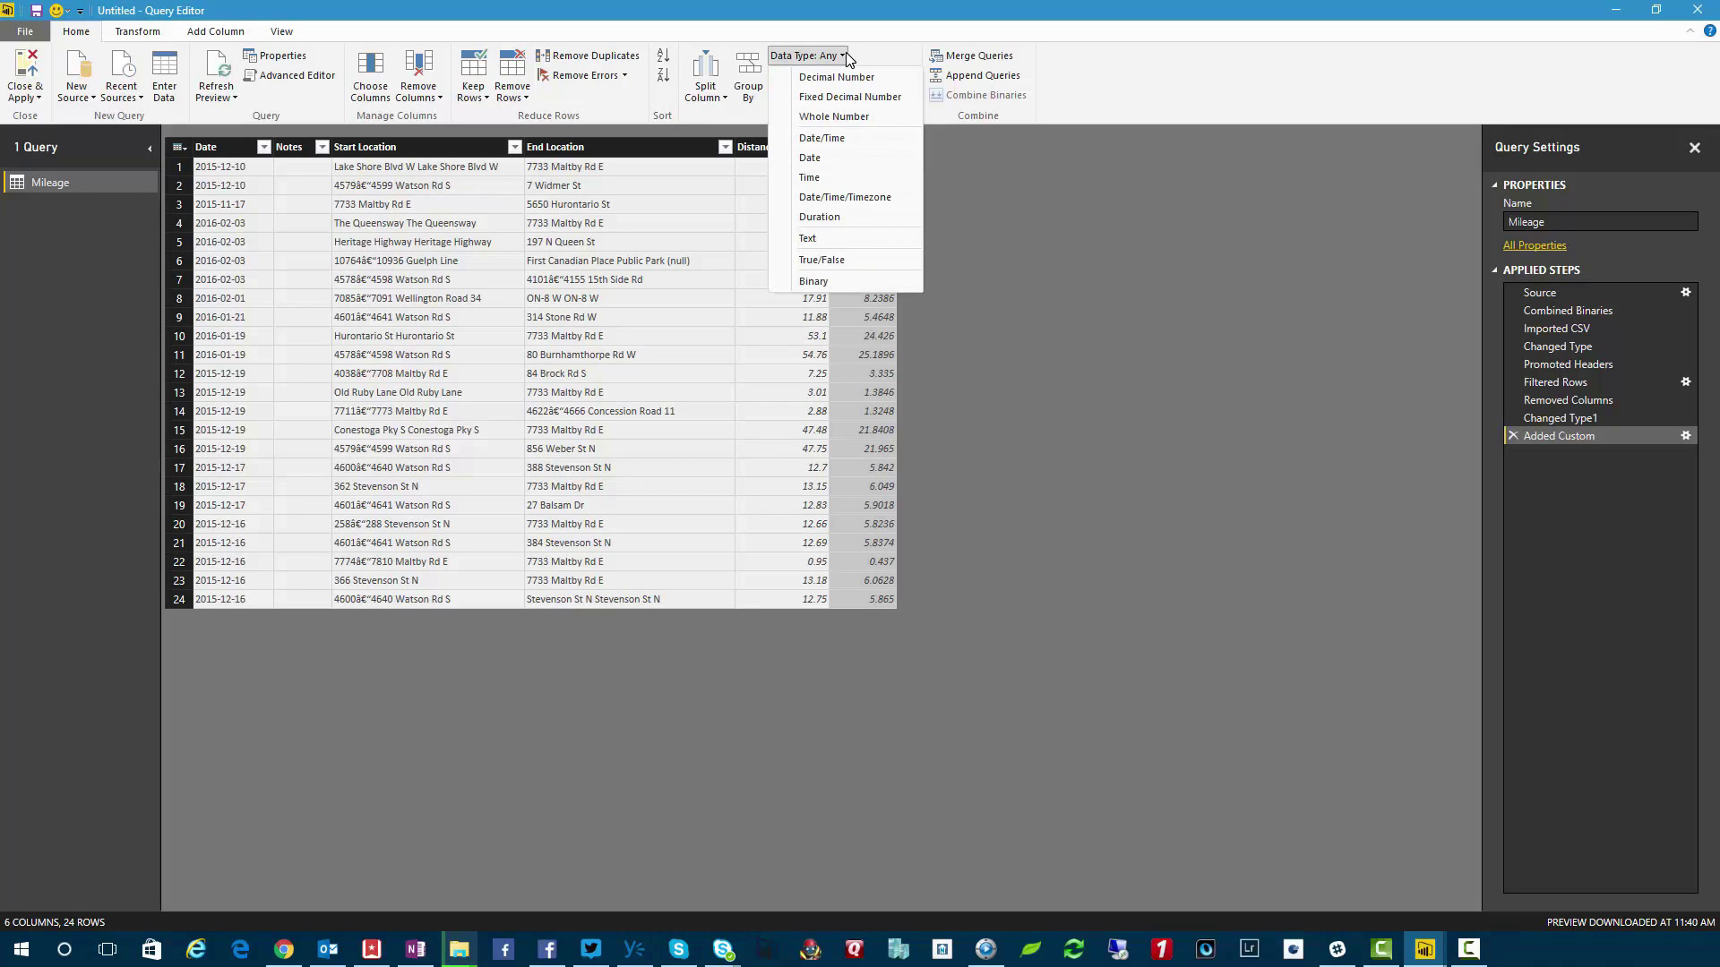
{"action": "left_click", "coordinate": [846, 79]}
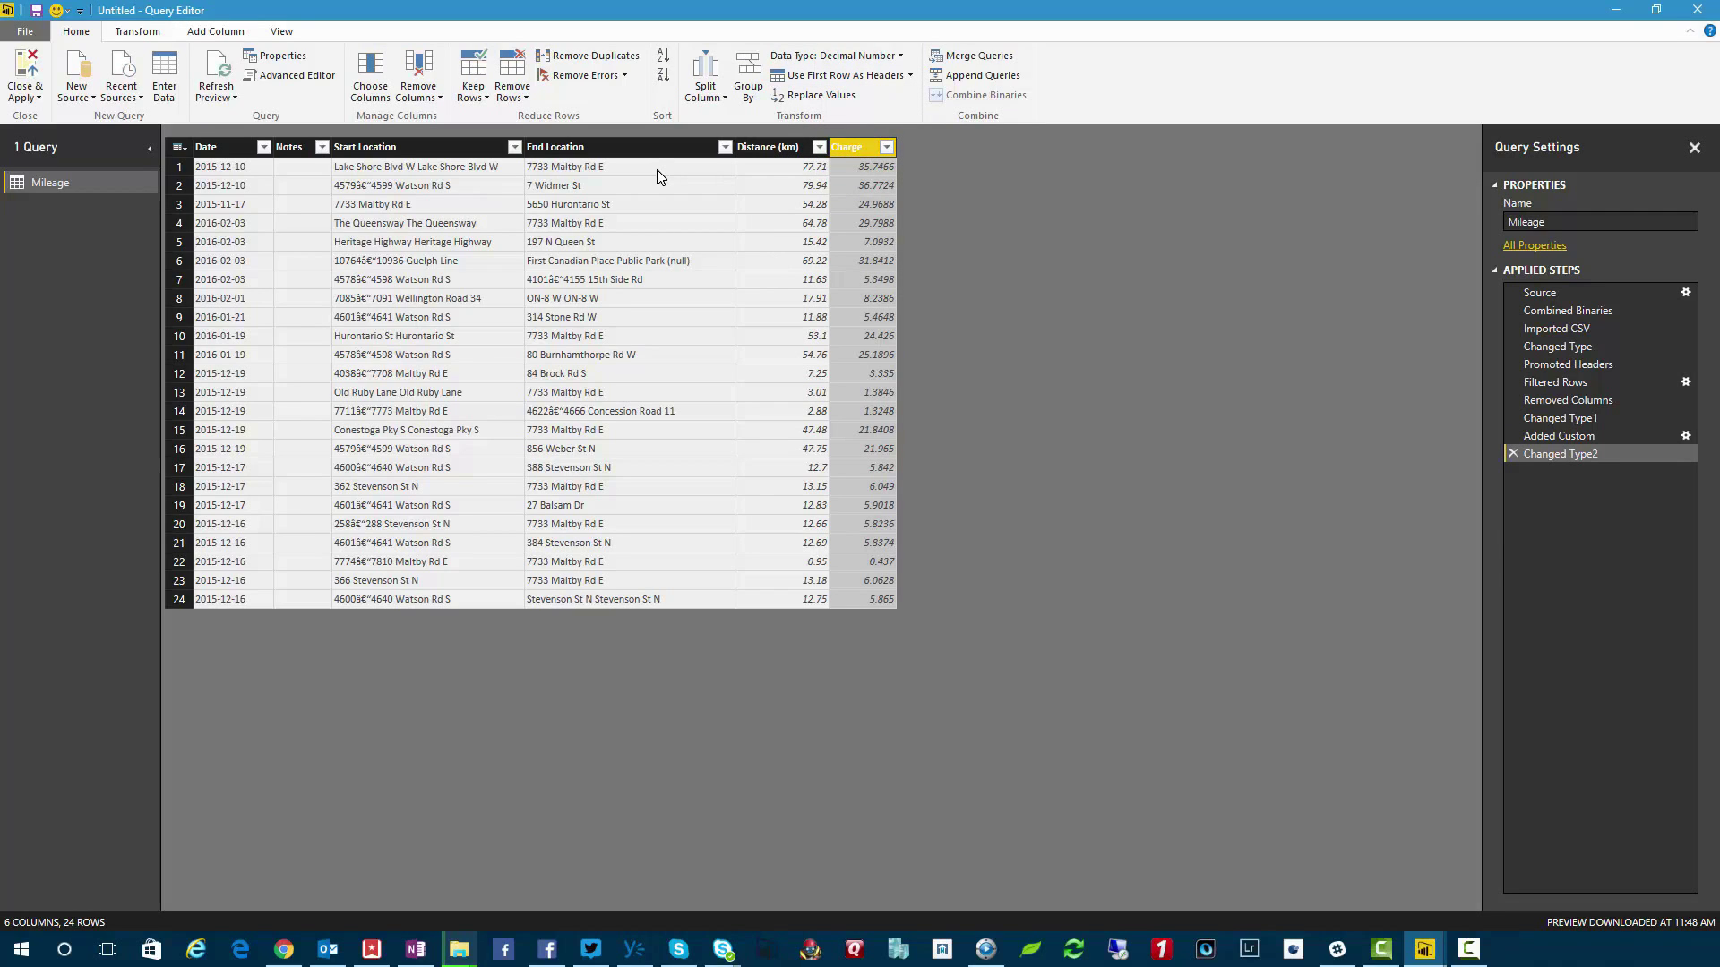
{"action": "left_click", "coordinate": [219, 147]}
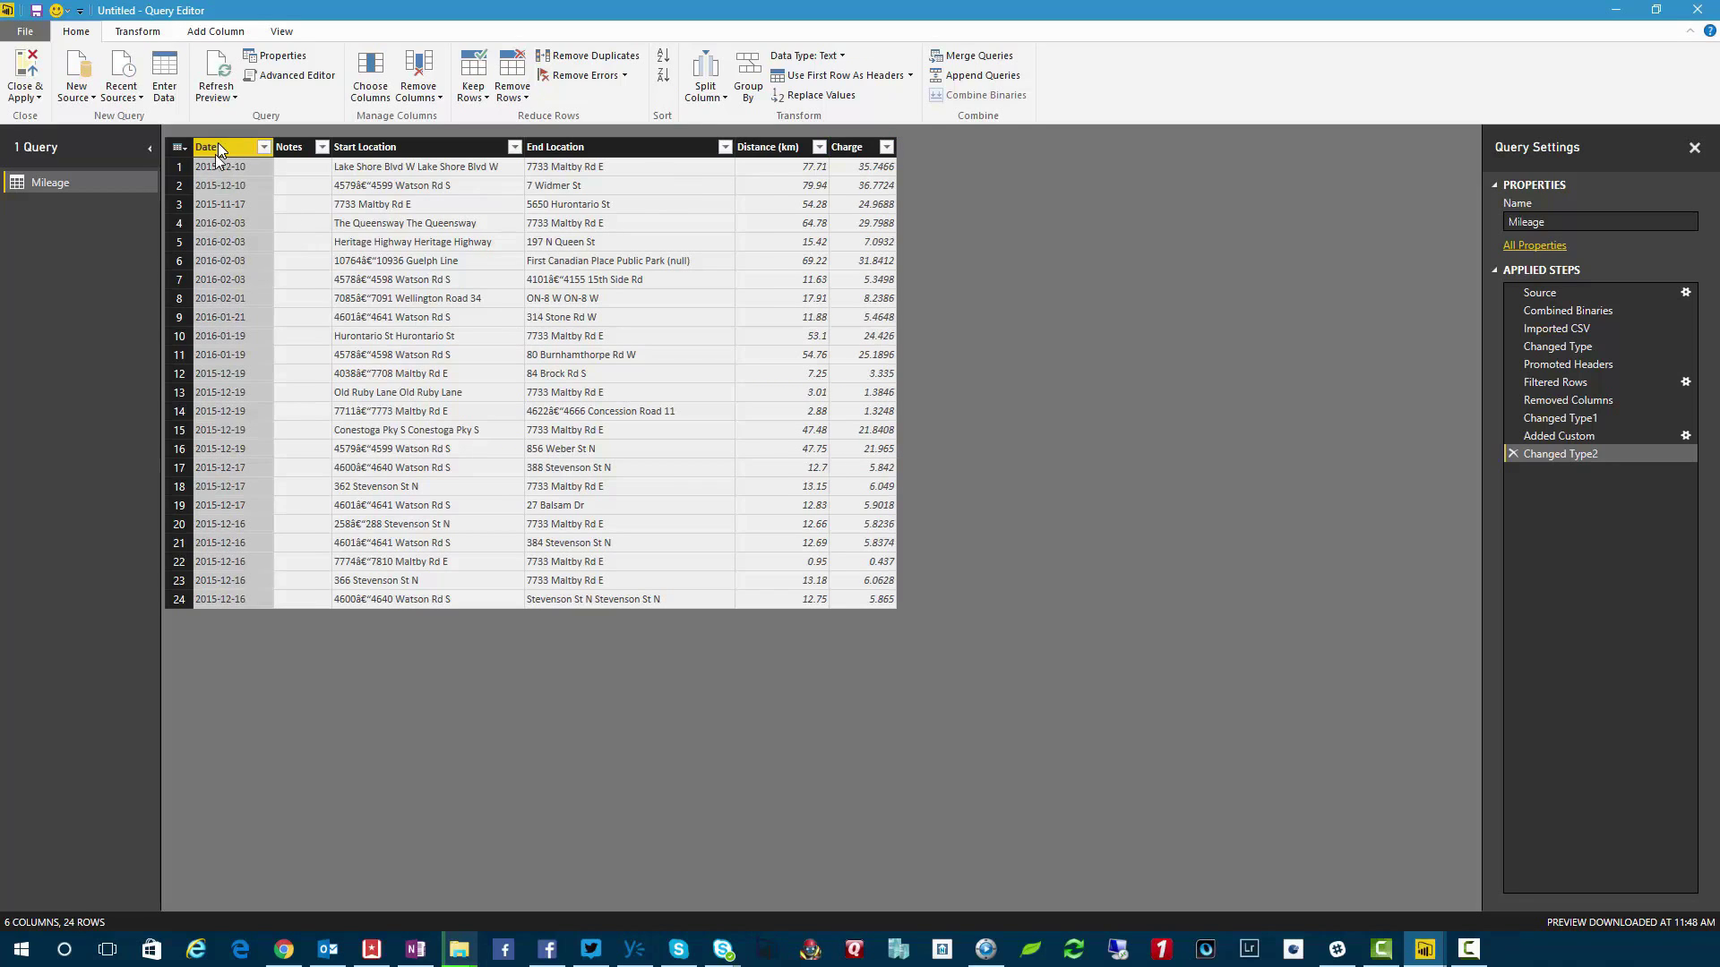
{"action": "left_click", "coordinate": [846, 57]}
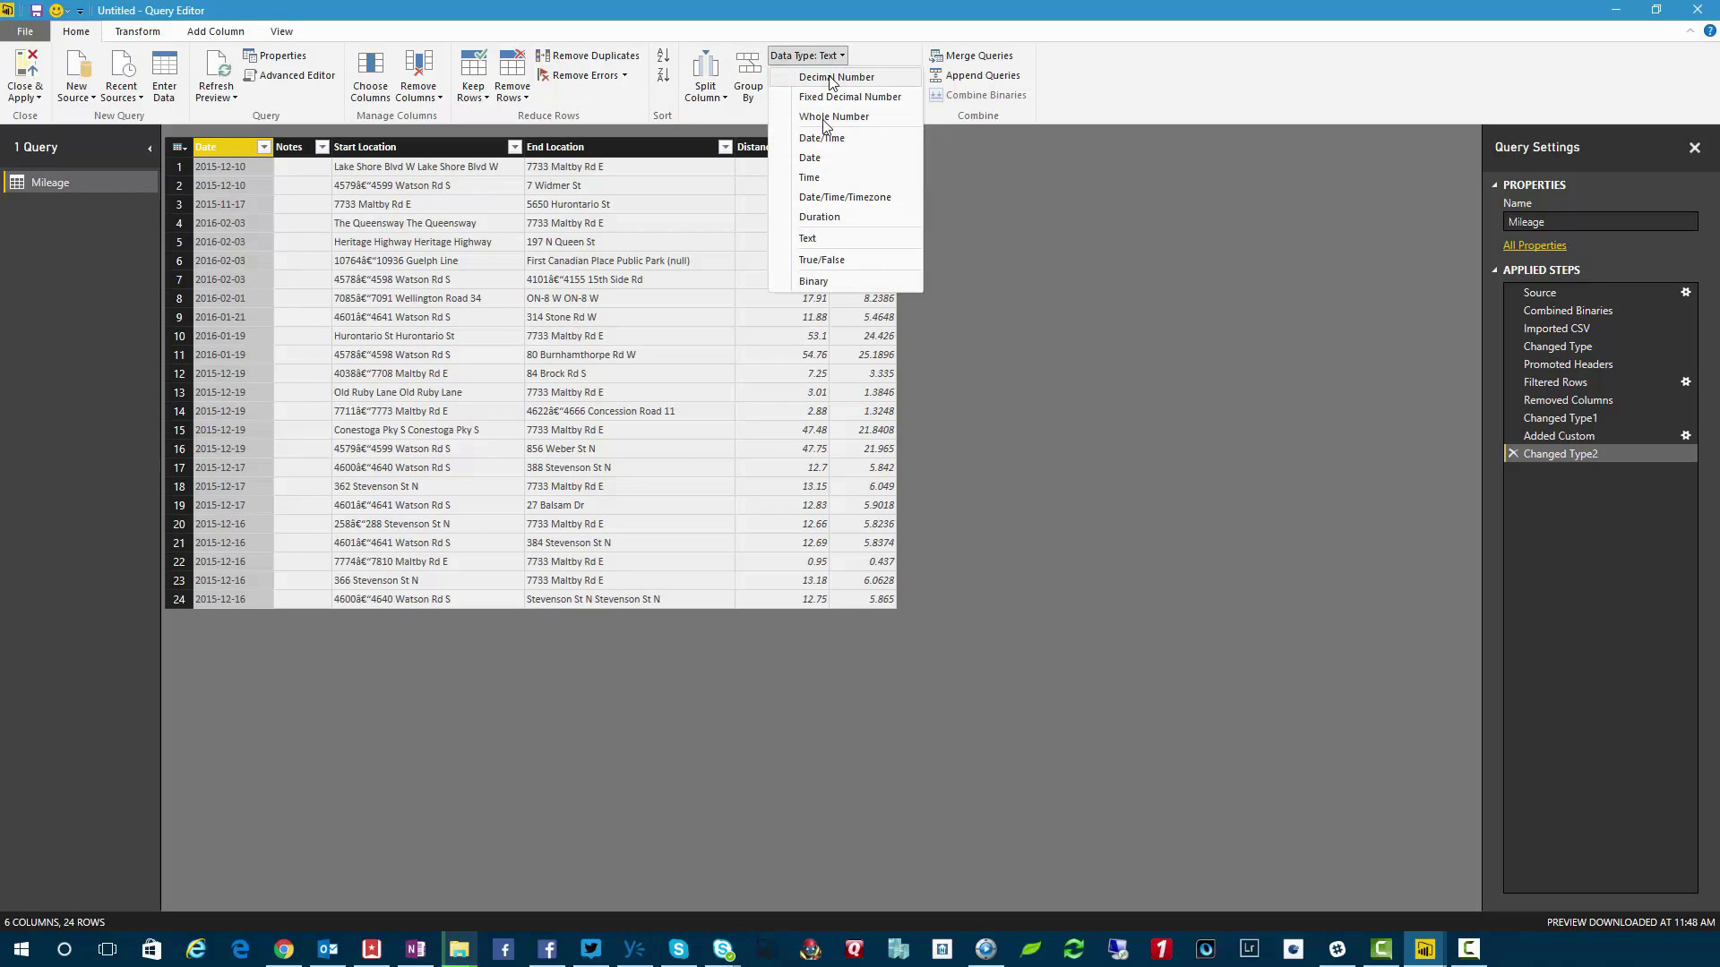
{"action": "left_click", "coordinate": [832, 162]}
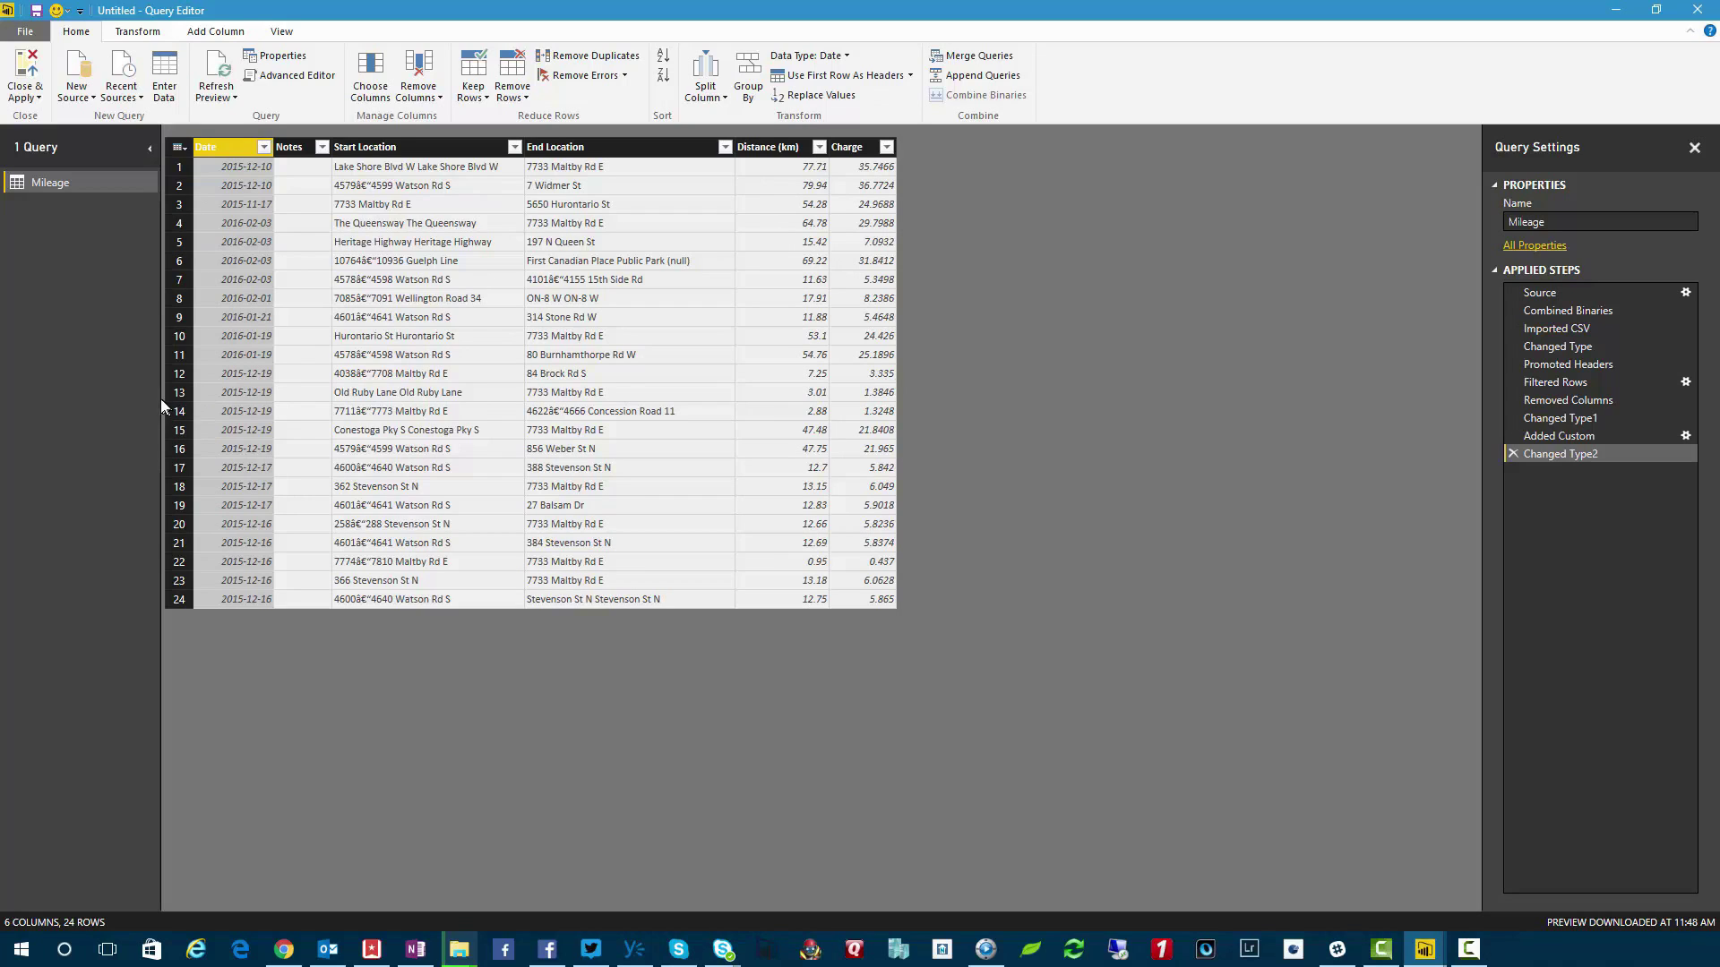
Apply the query changes, then format Charge in Data view as $ English (United States) currency
{"action": "left_click", "coordinate": [27, 68]}
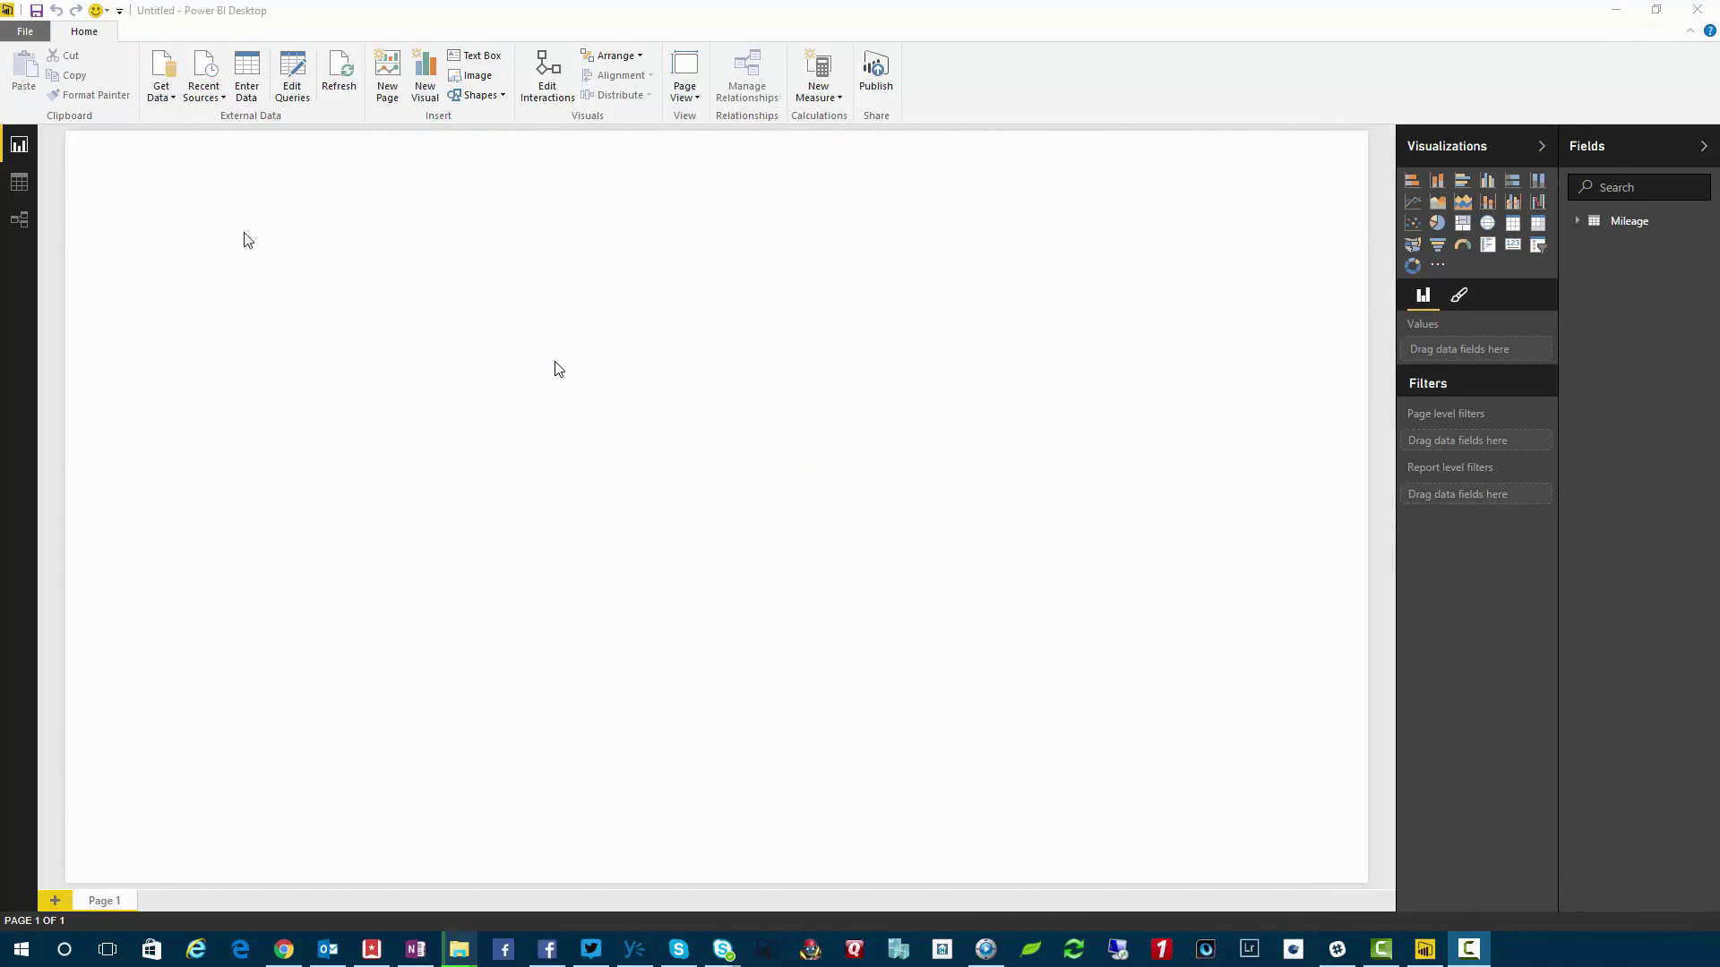
{"action": "left_click", "coordinate": [19, 181]}
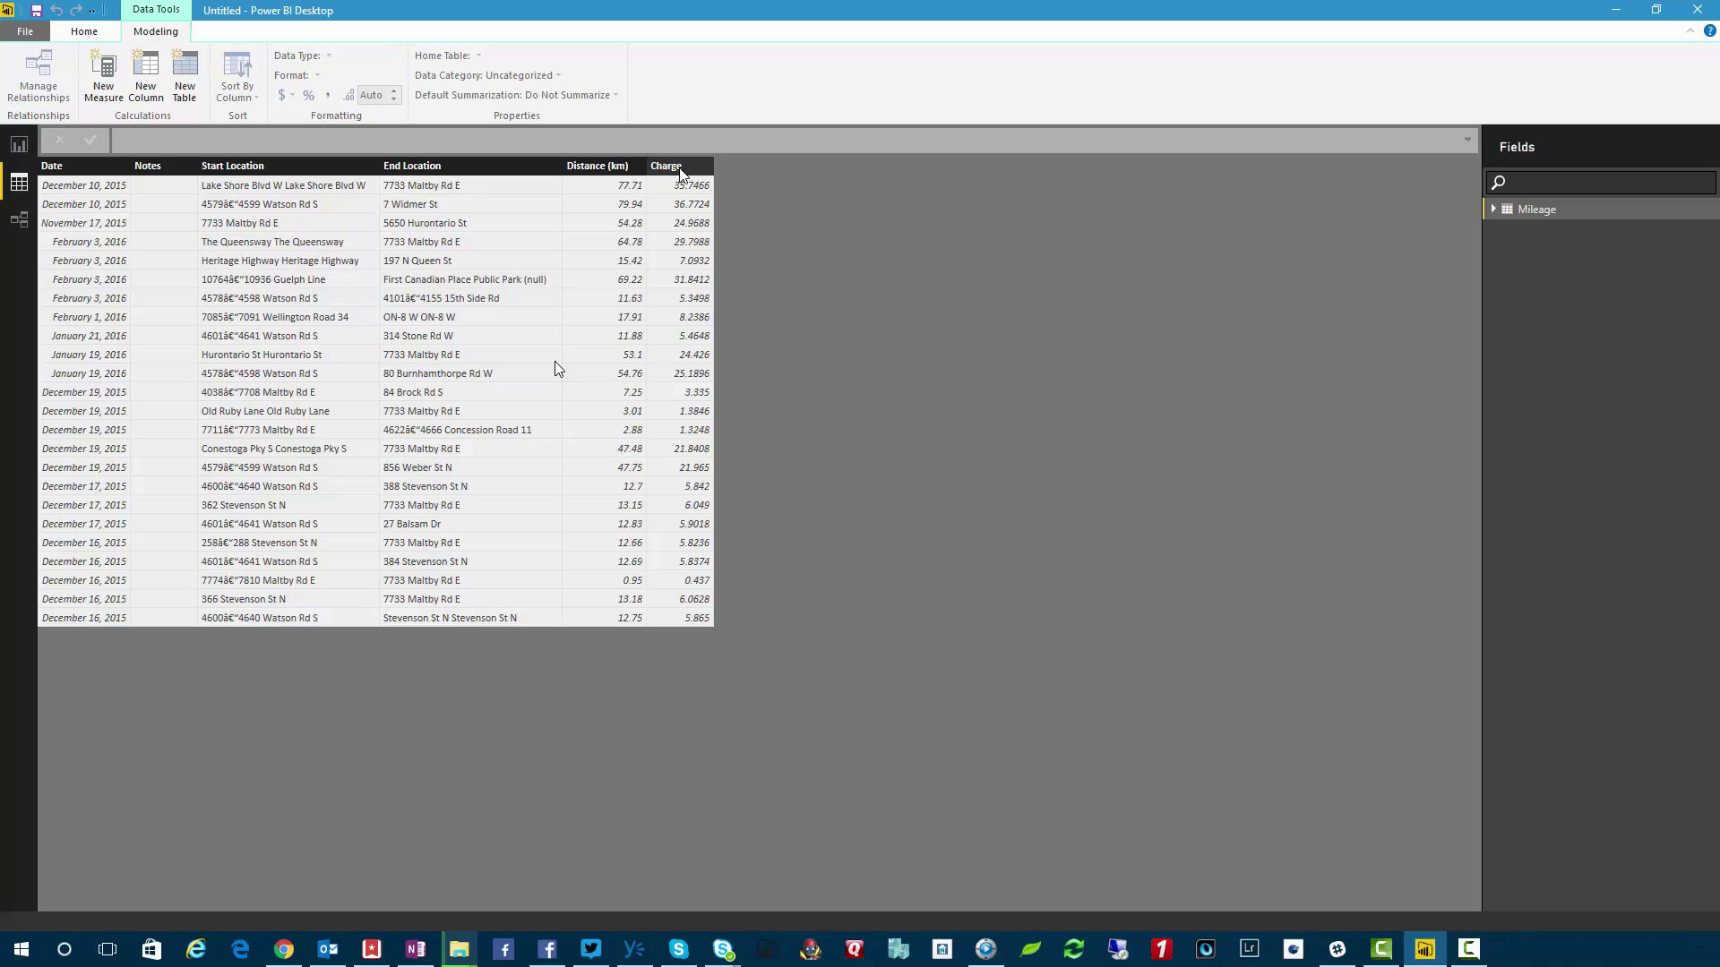
{"action": "left_click", "coordinate": [667, 167]}
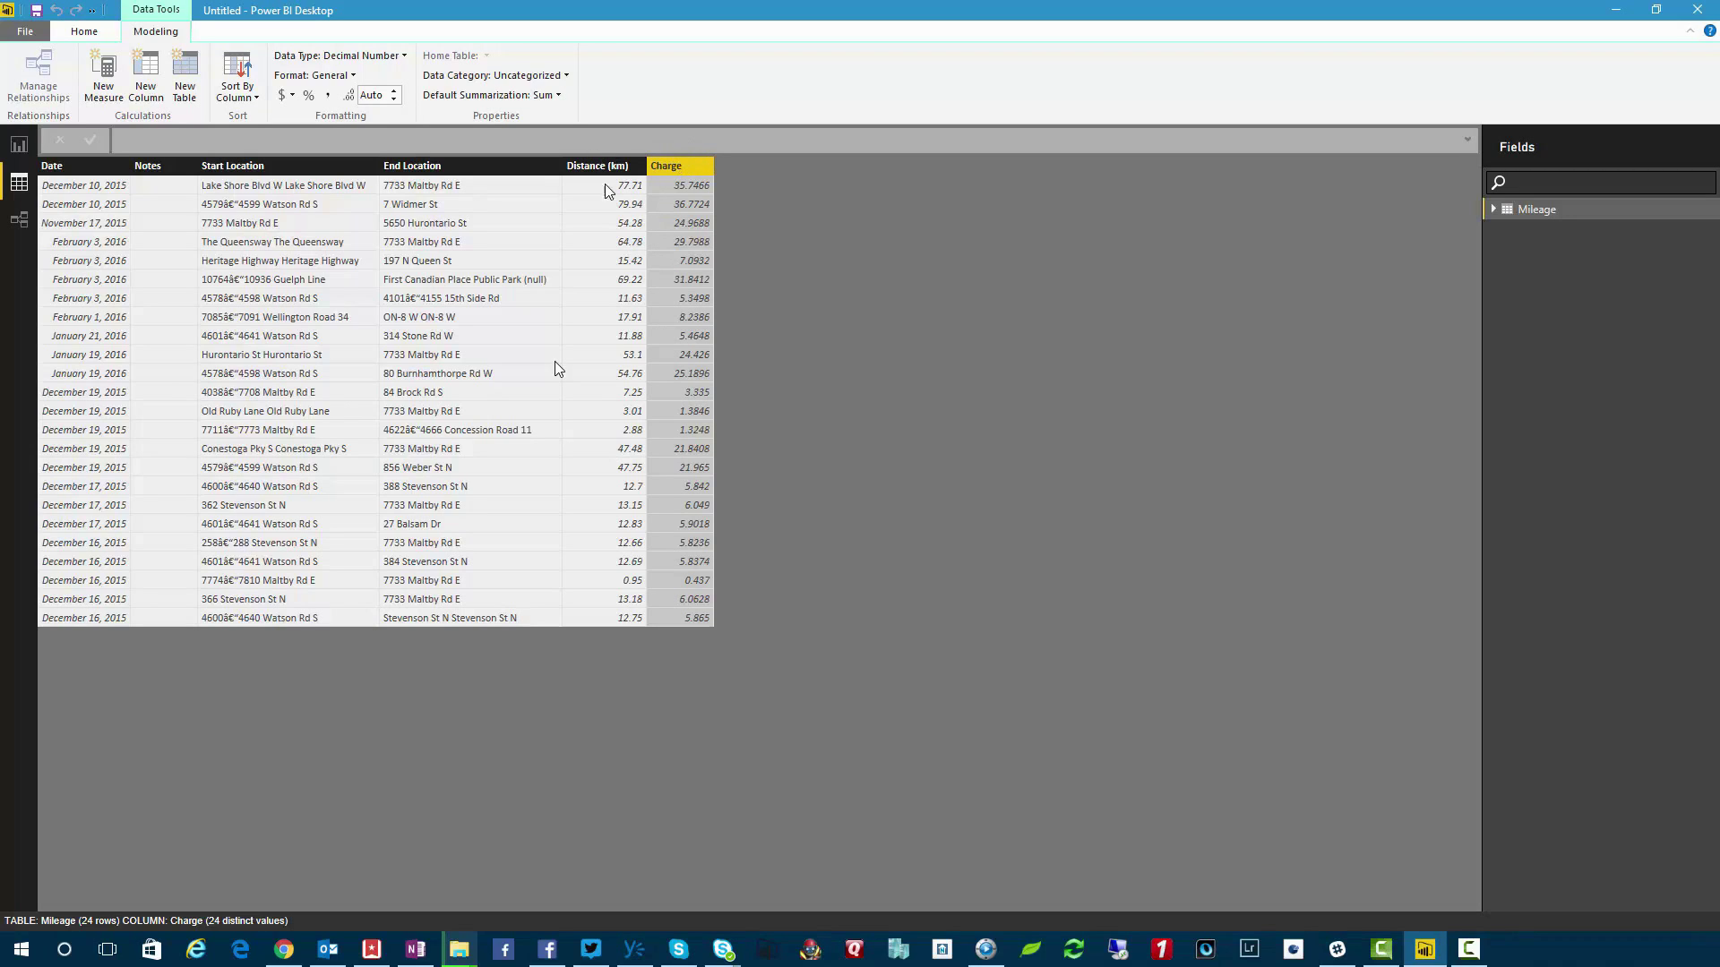
{"action": "left_click", "coordinate": [283, 99]}
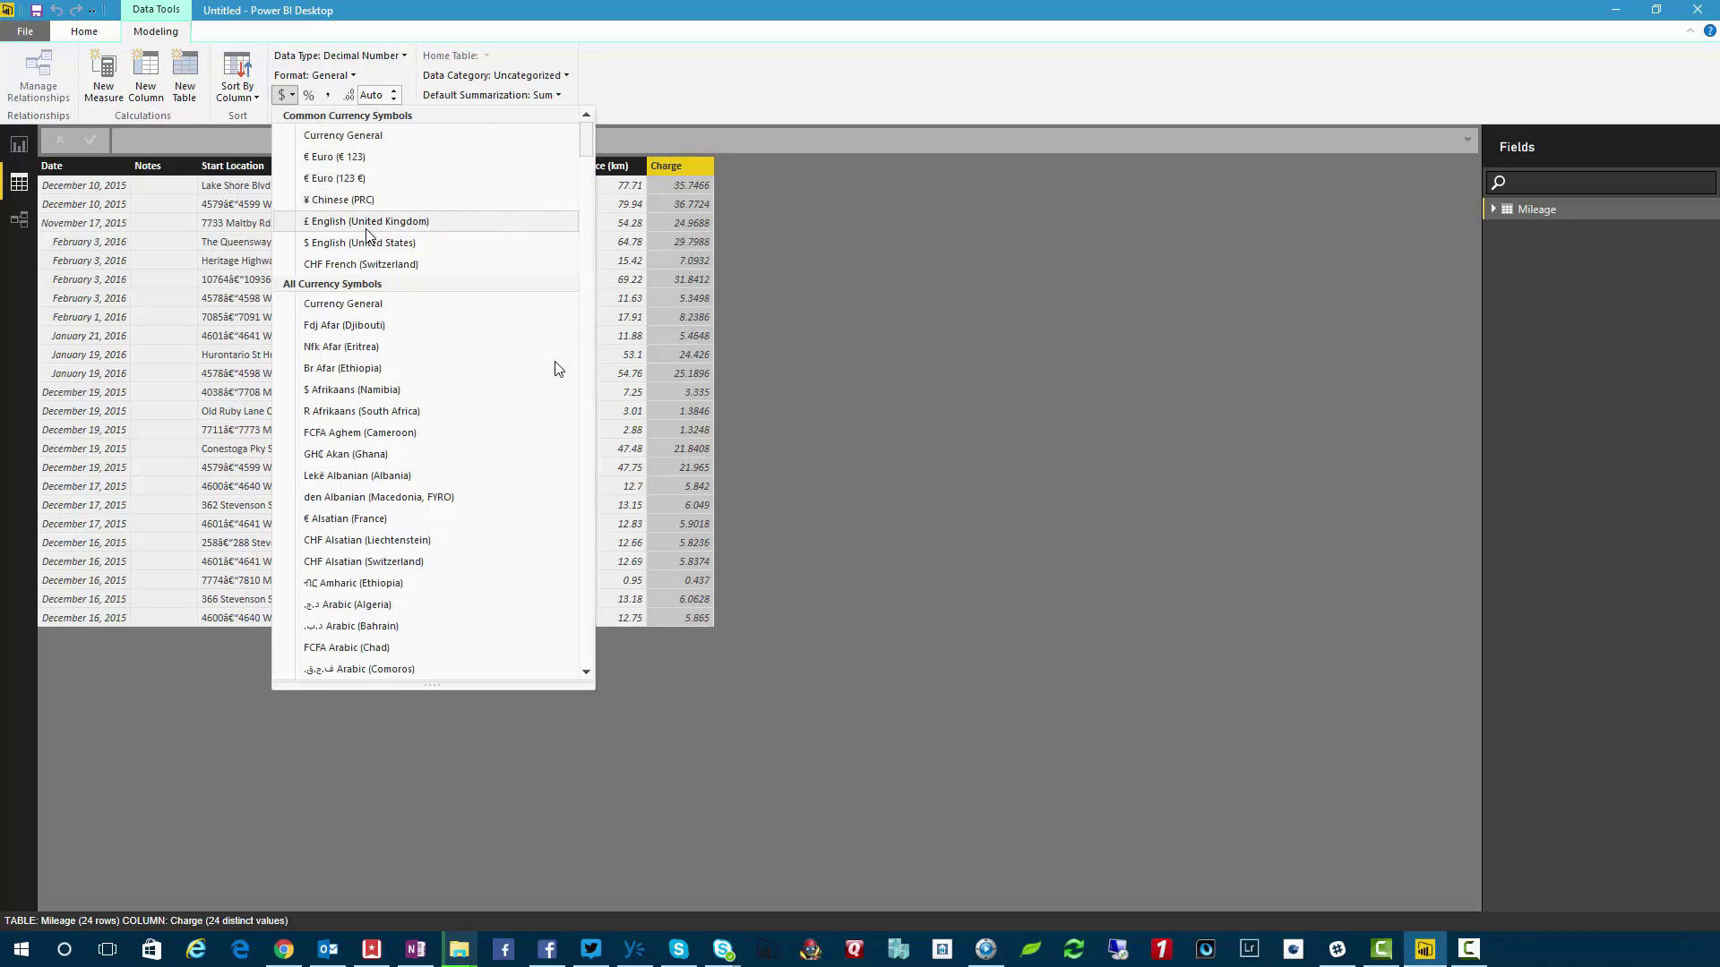
{"action": "left_click", "coordinate": [377, 251]}
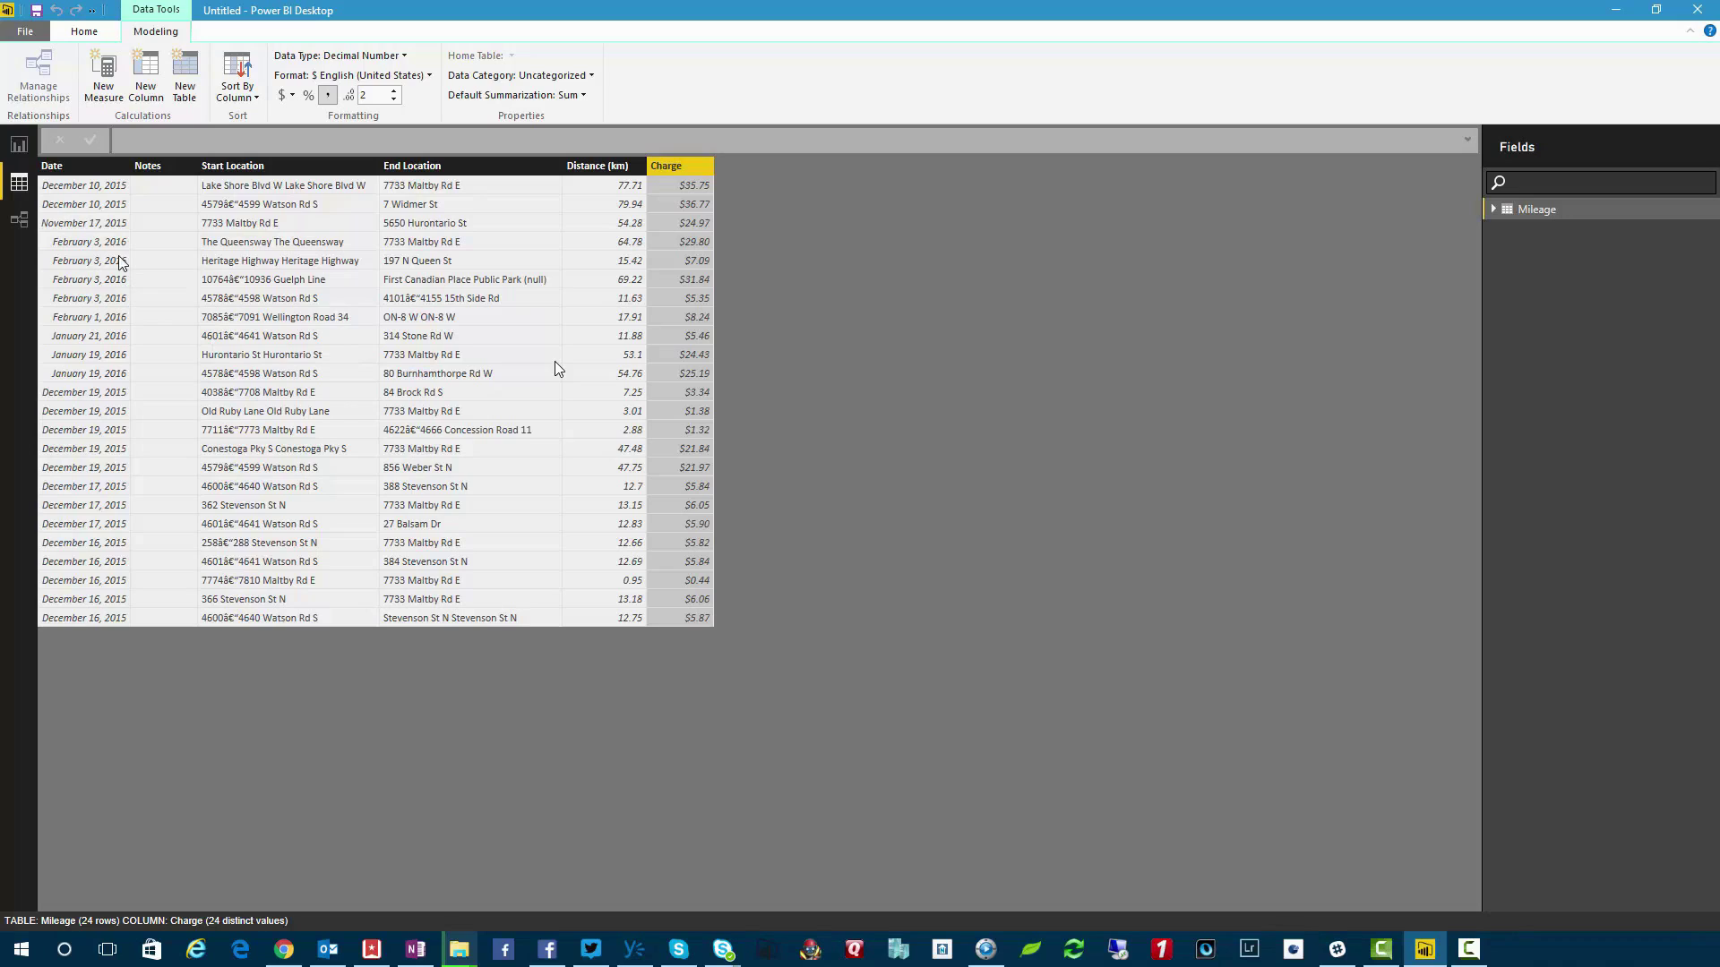
Add a stacked column chart to the report page with Date on the axis and Distance (km) as the value
{"action": "left_click", "coordinate": [17, 153]}
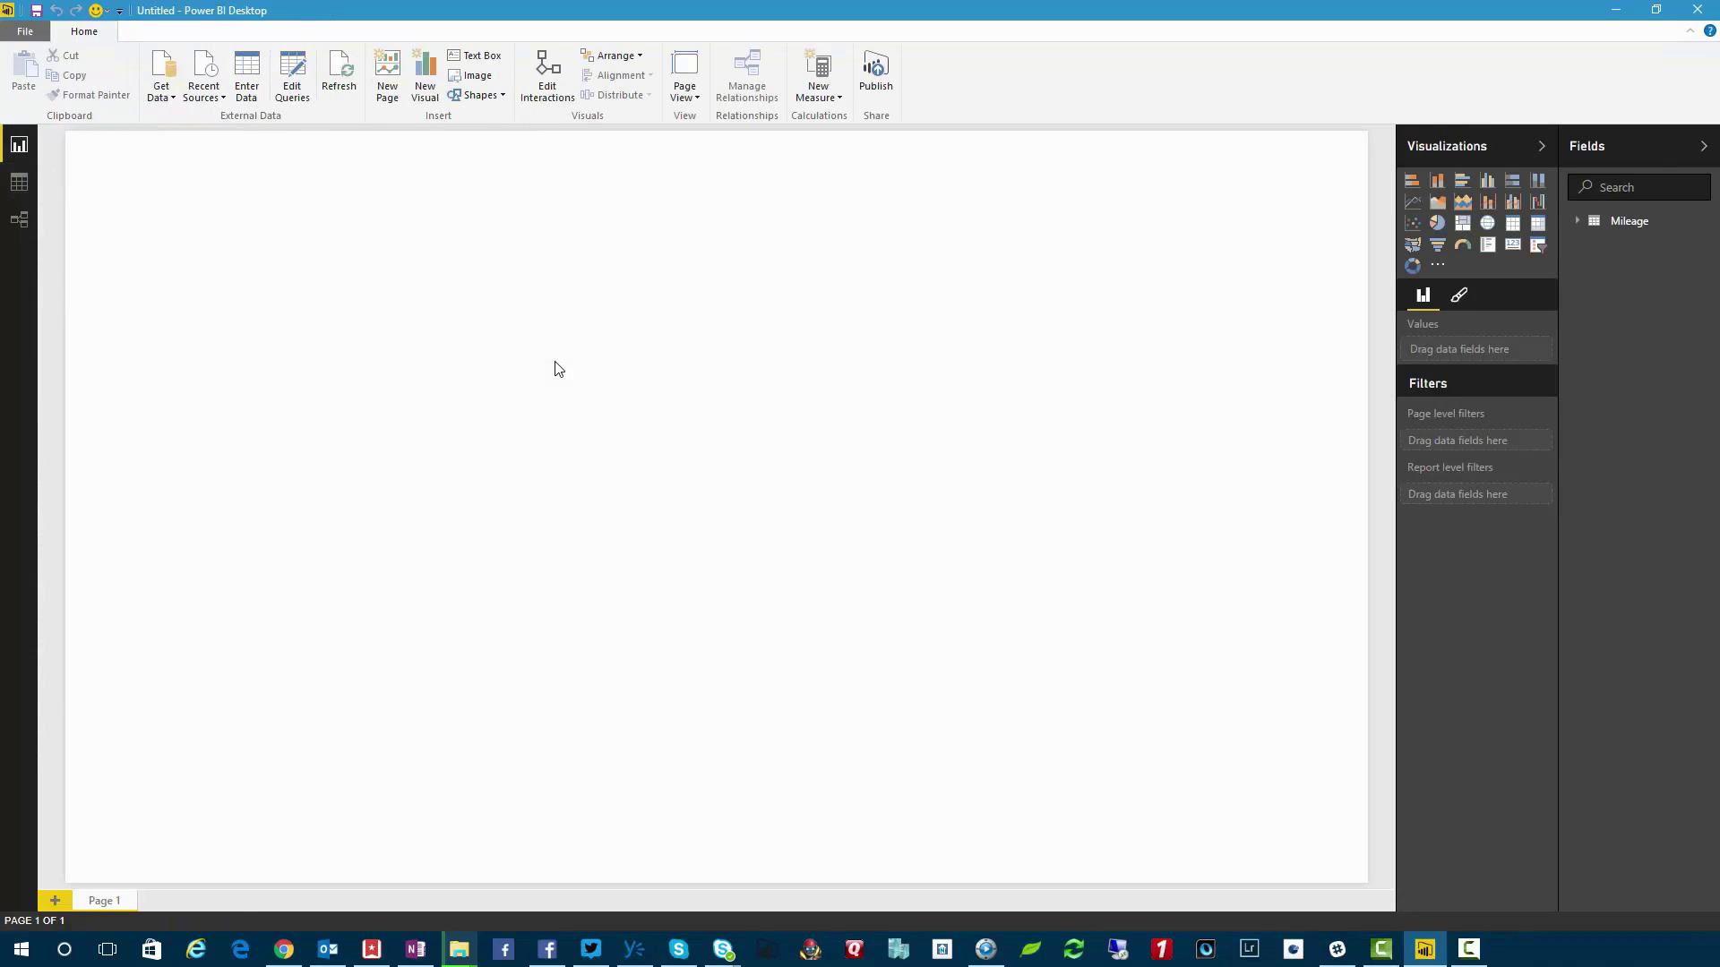
{"action": "key", "text": "F10"}
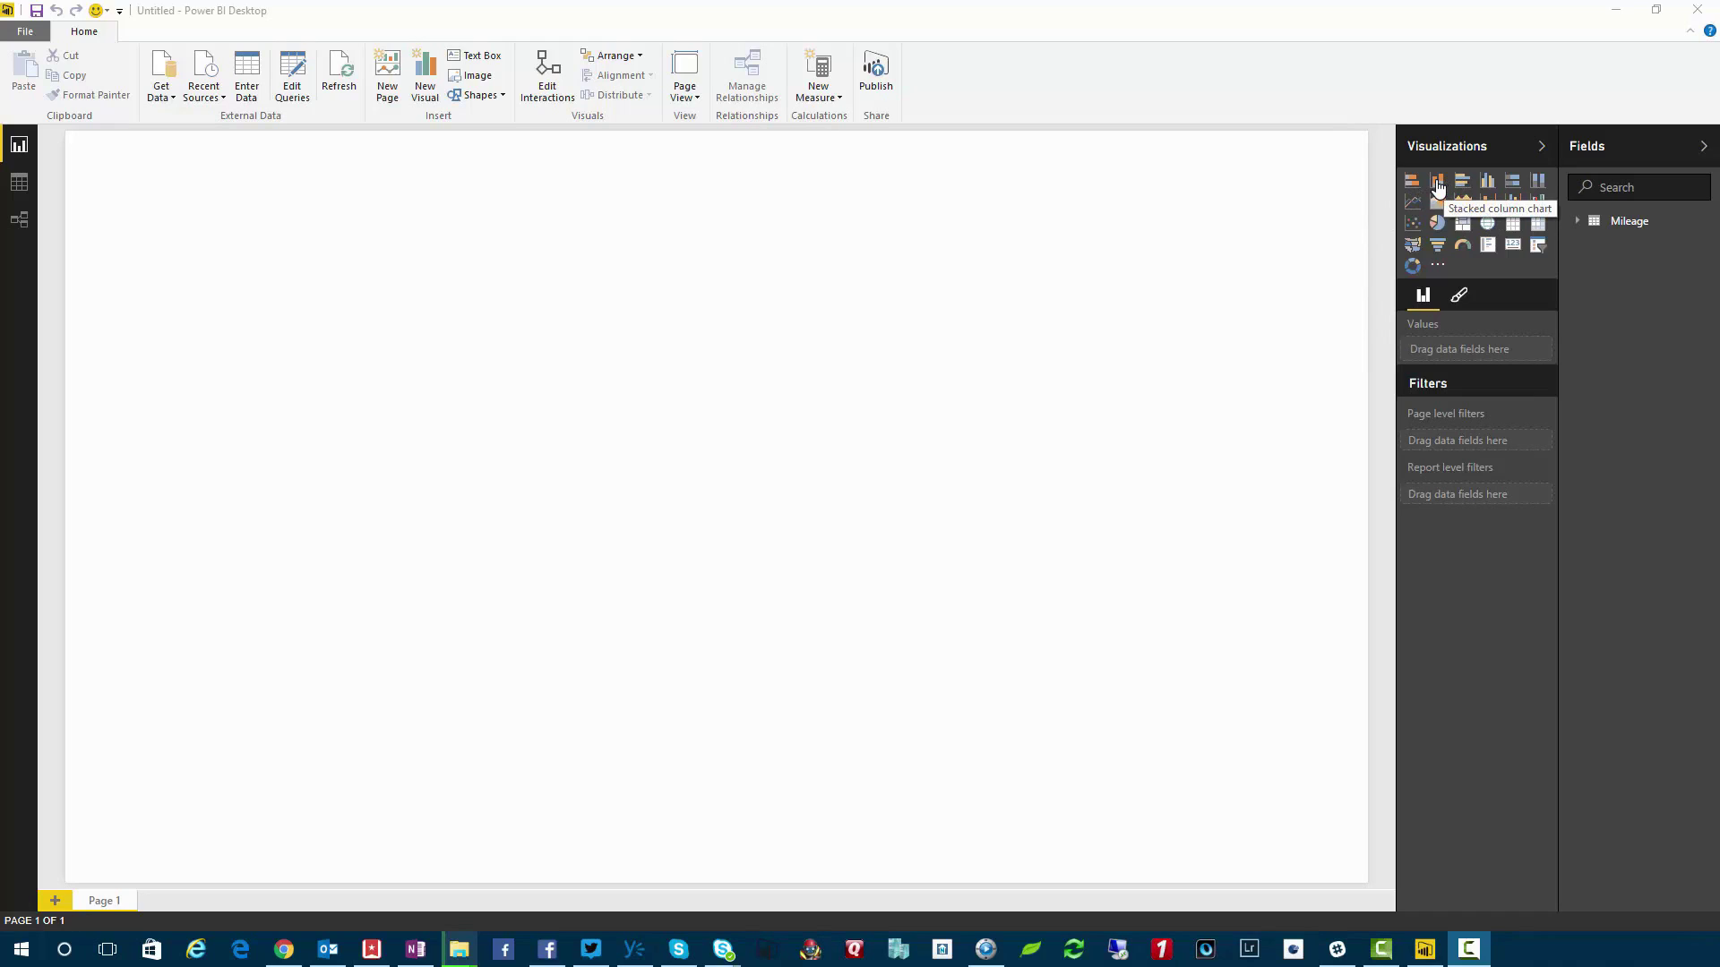
{"action": "left_click", "coordinate": [1438, 185]}
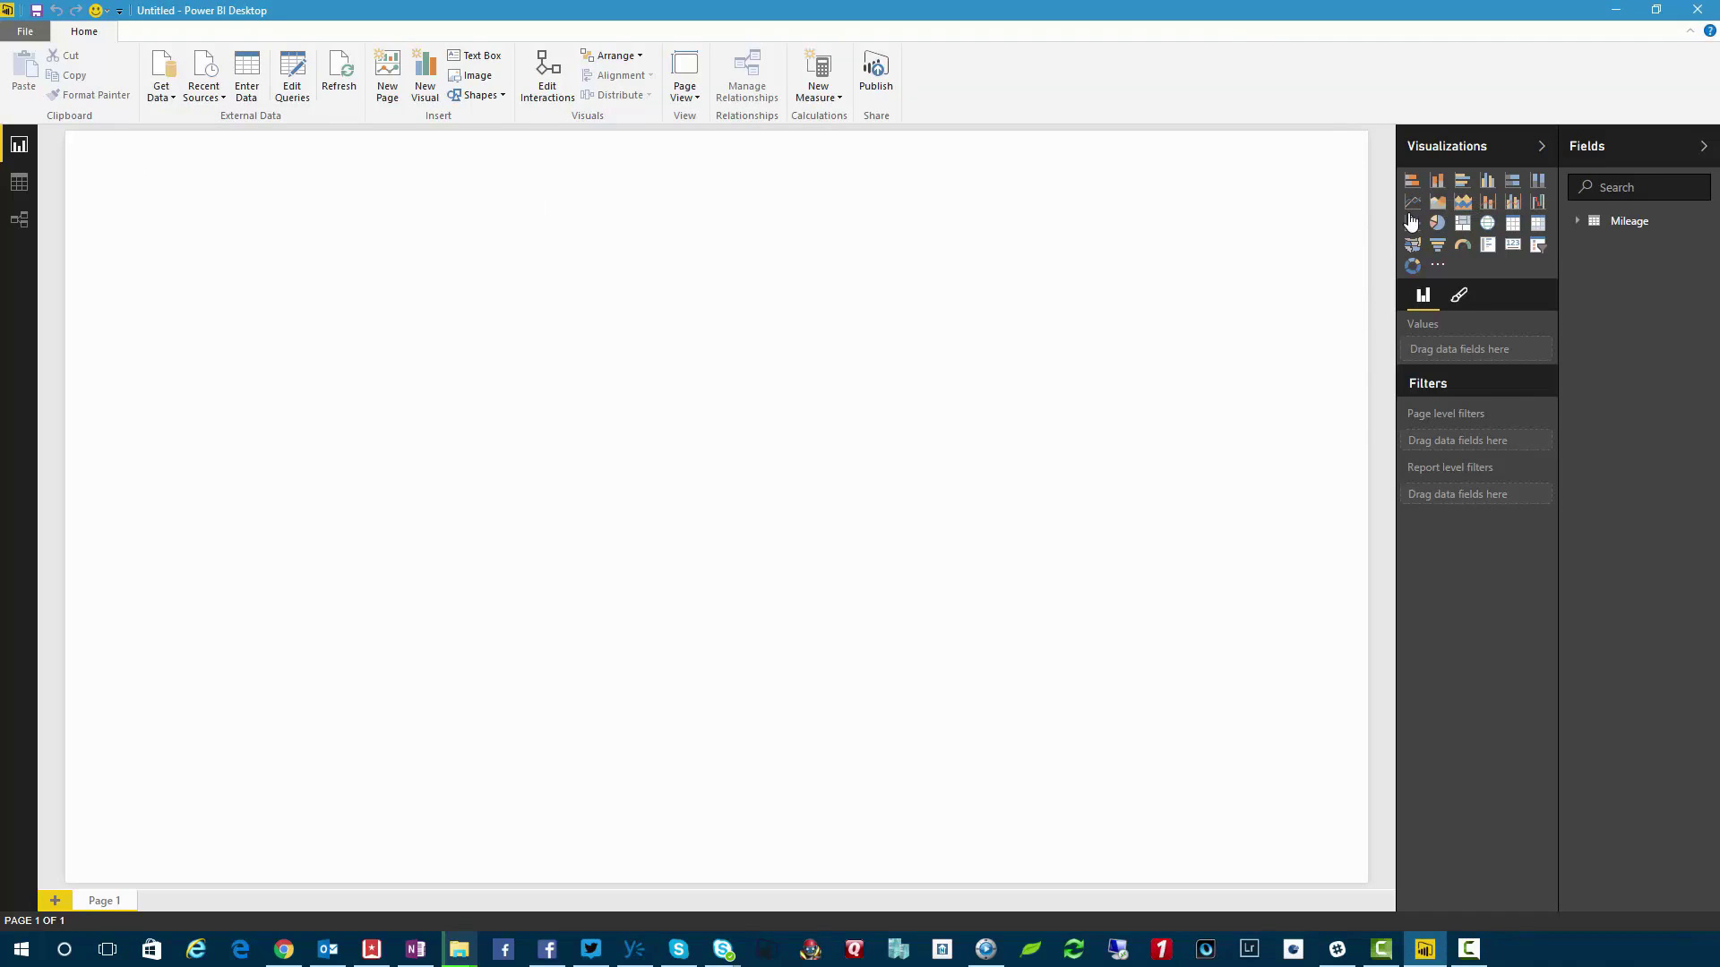
{"action": "left_click", "coordinate": [1437, 180]}
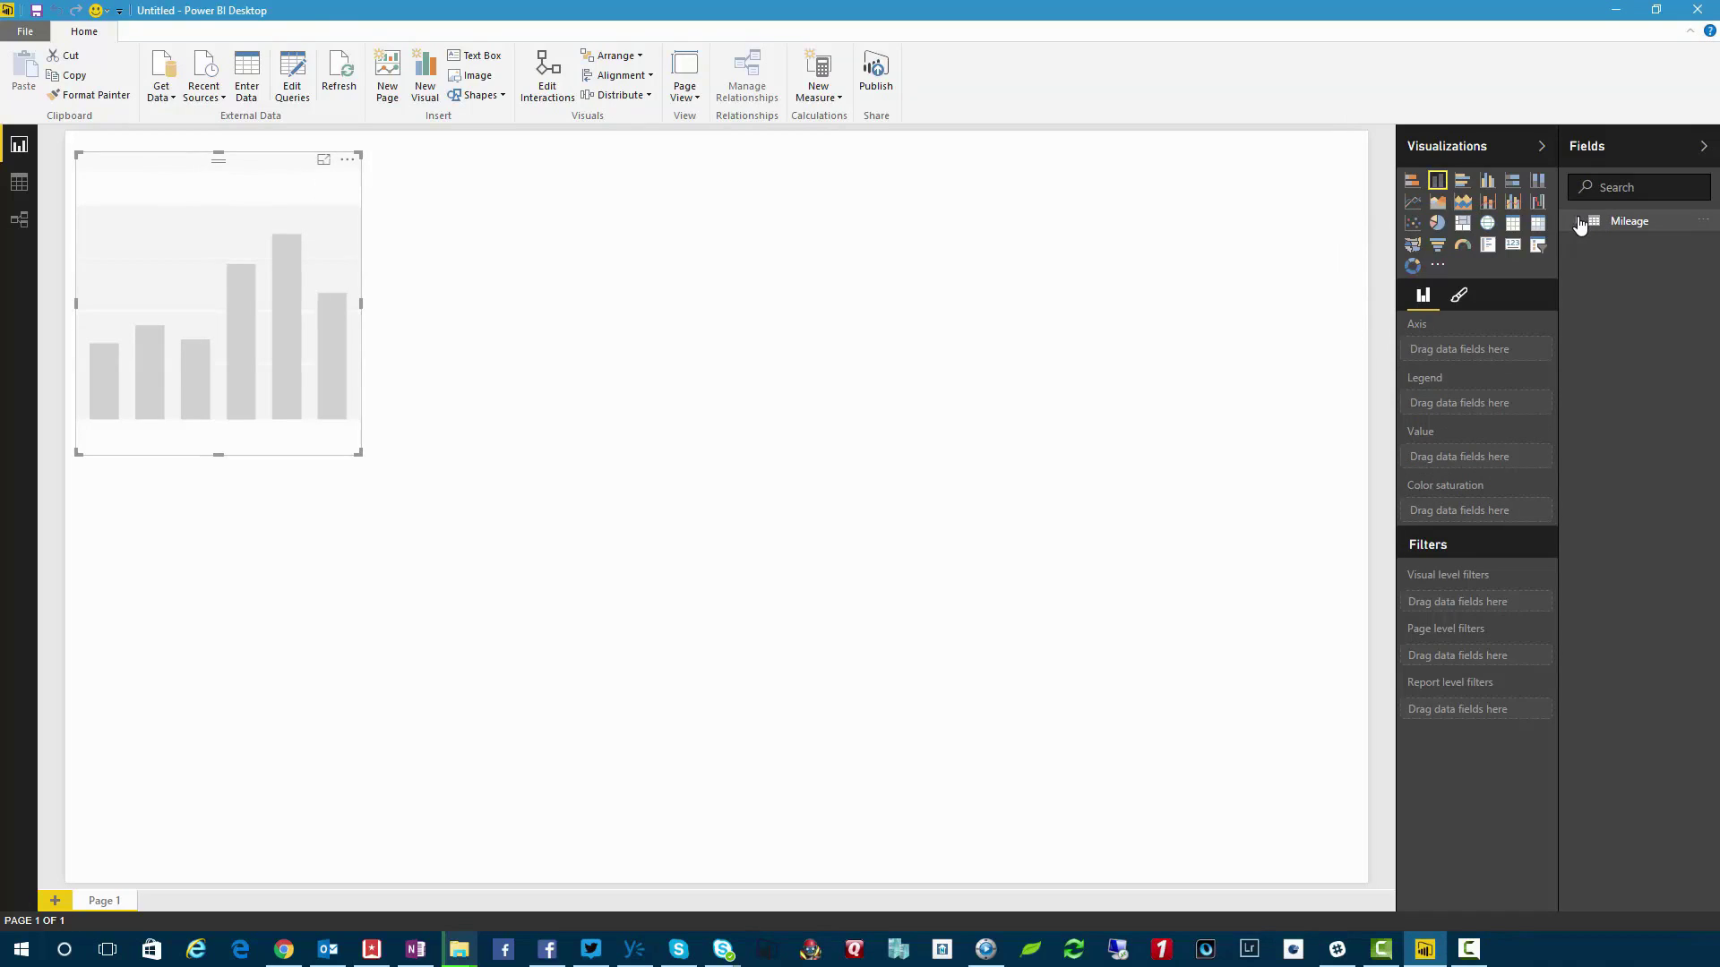
{"action": "left_click", "coordinate": [1580, 224]}
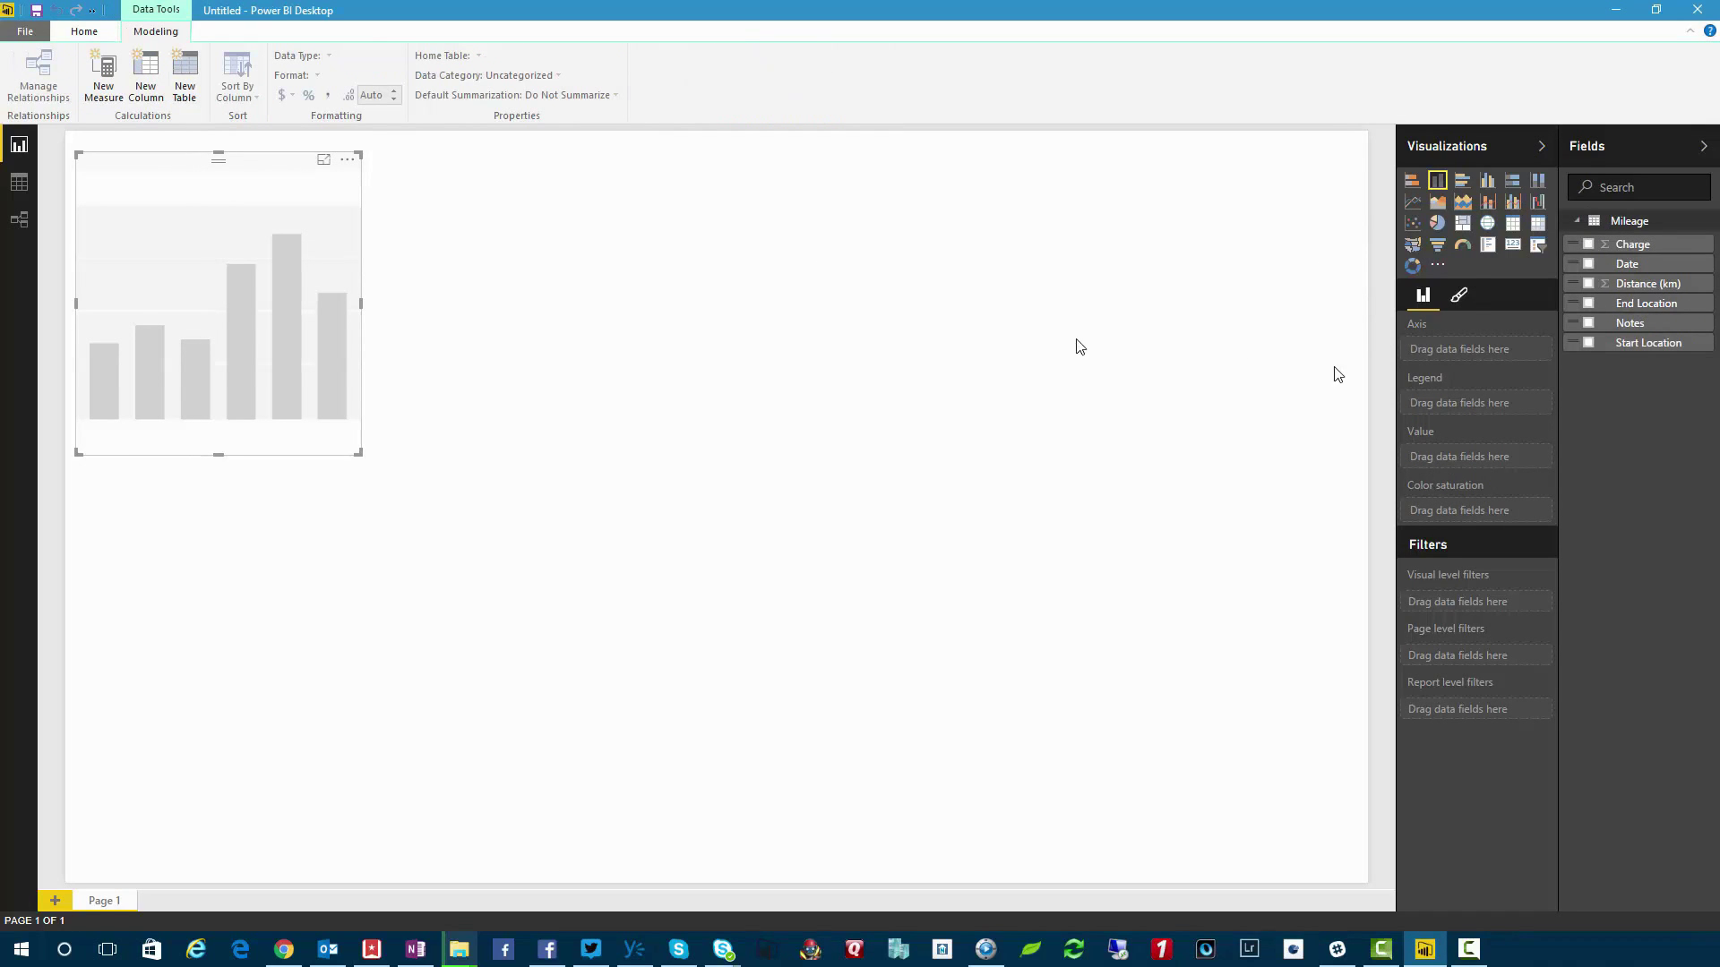
{"action": "left_click", "coordinate": [1588, 265]}
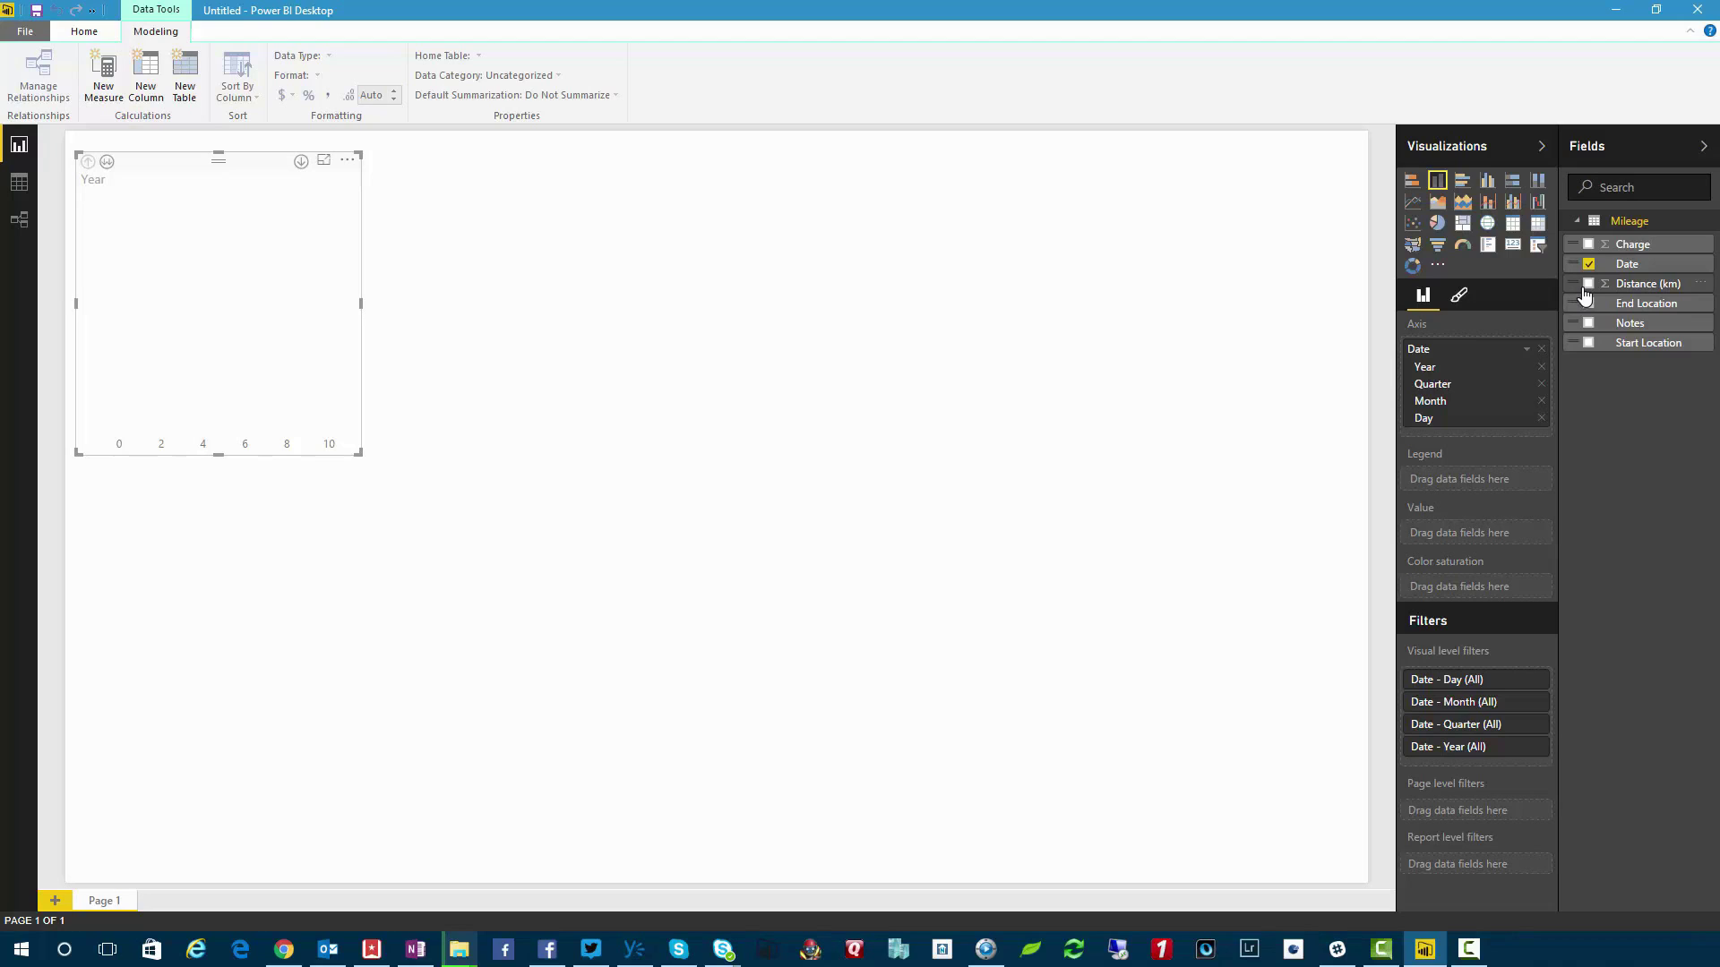
{"action": "left_click", "coordinate": [1587, 285]}
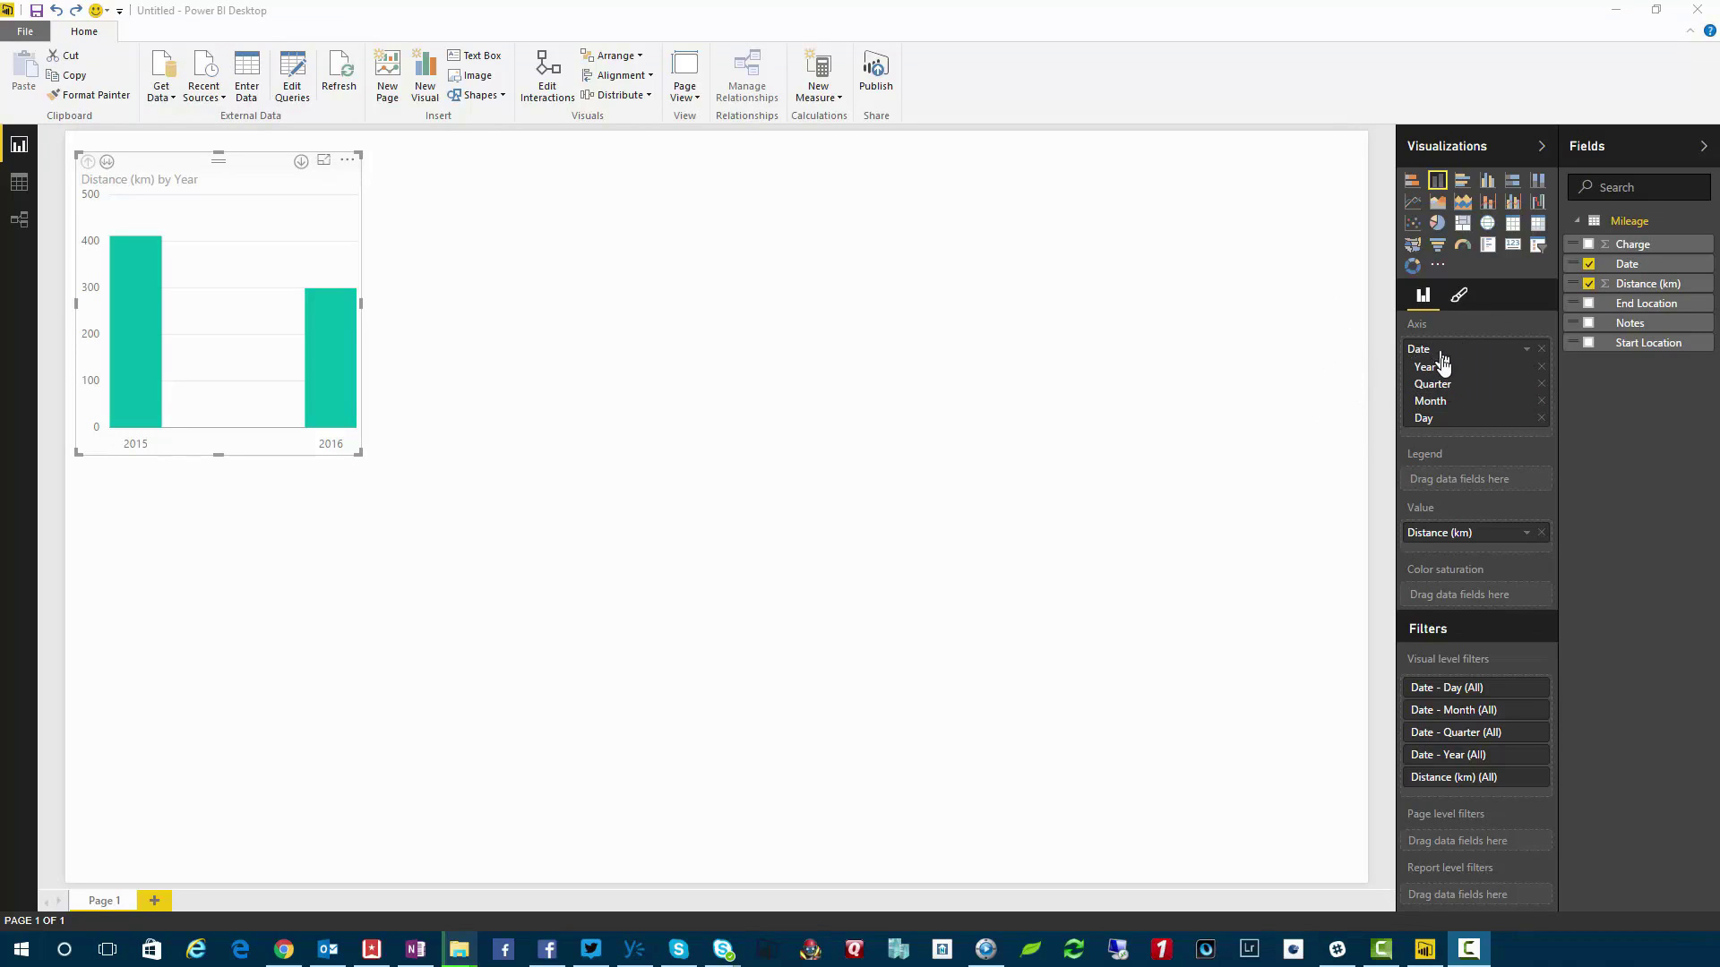
Remove Year and Quarter from the Date hierarchy so the chart groups by Month, and widen it
{"action": "left_click", "coordinate": [1528, 350]}
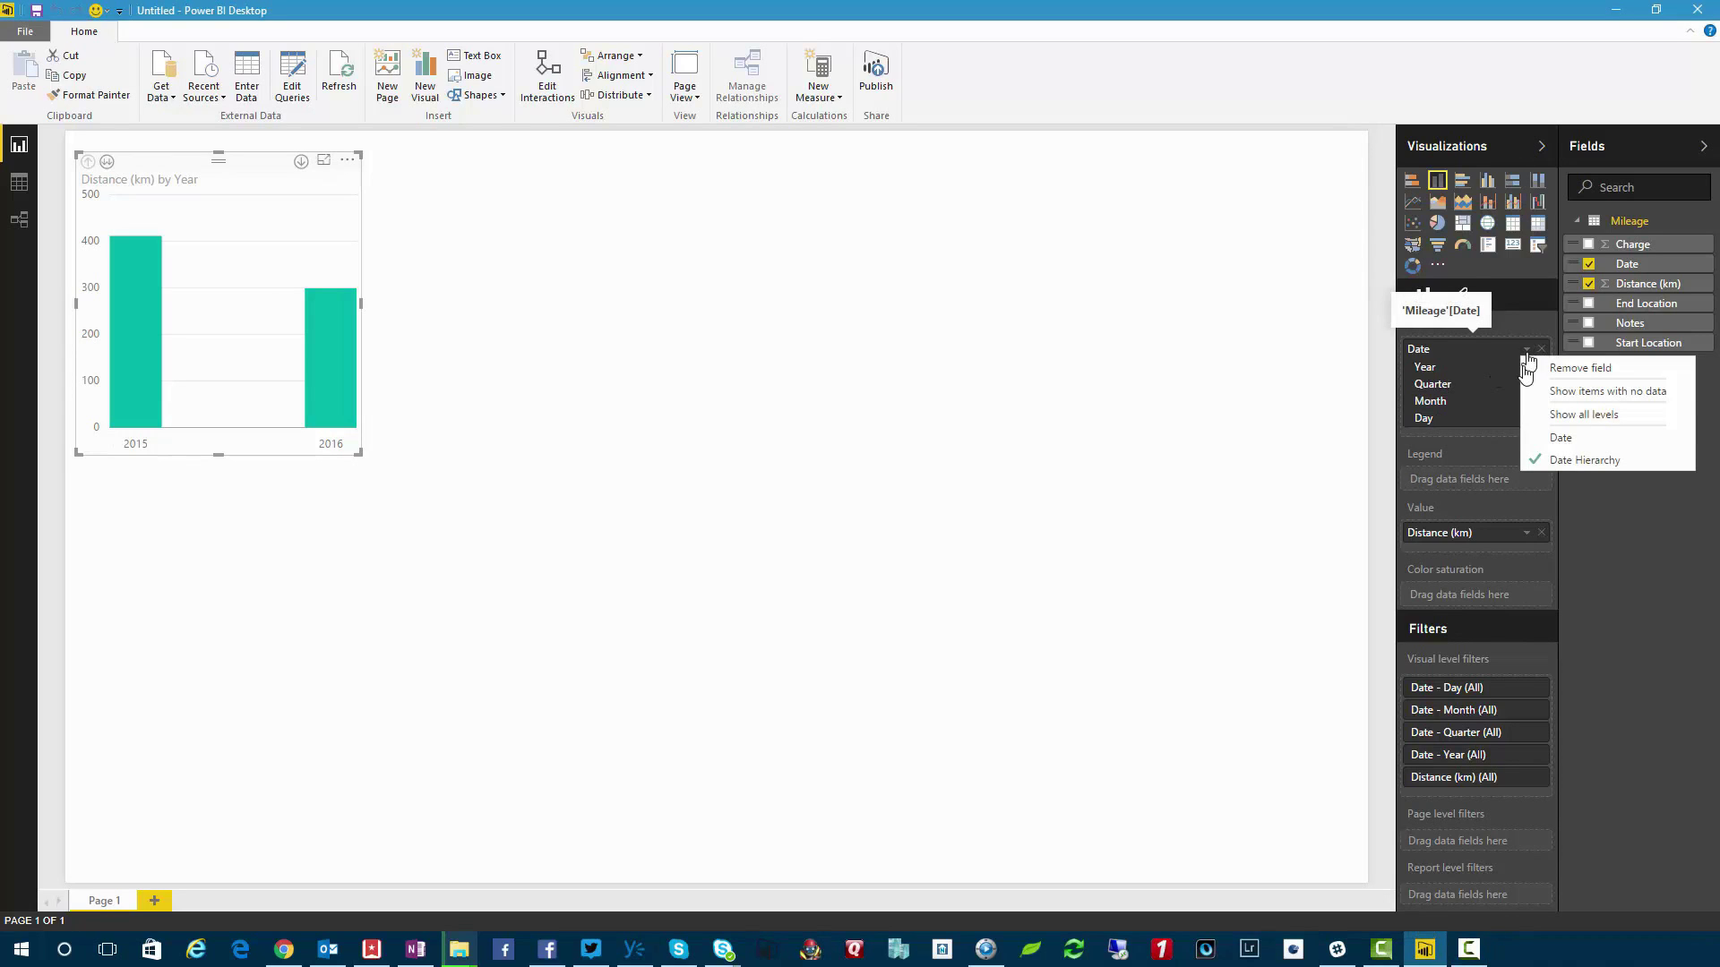
{"action": "left_click", "coordinate": [1561, 441]}
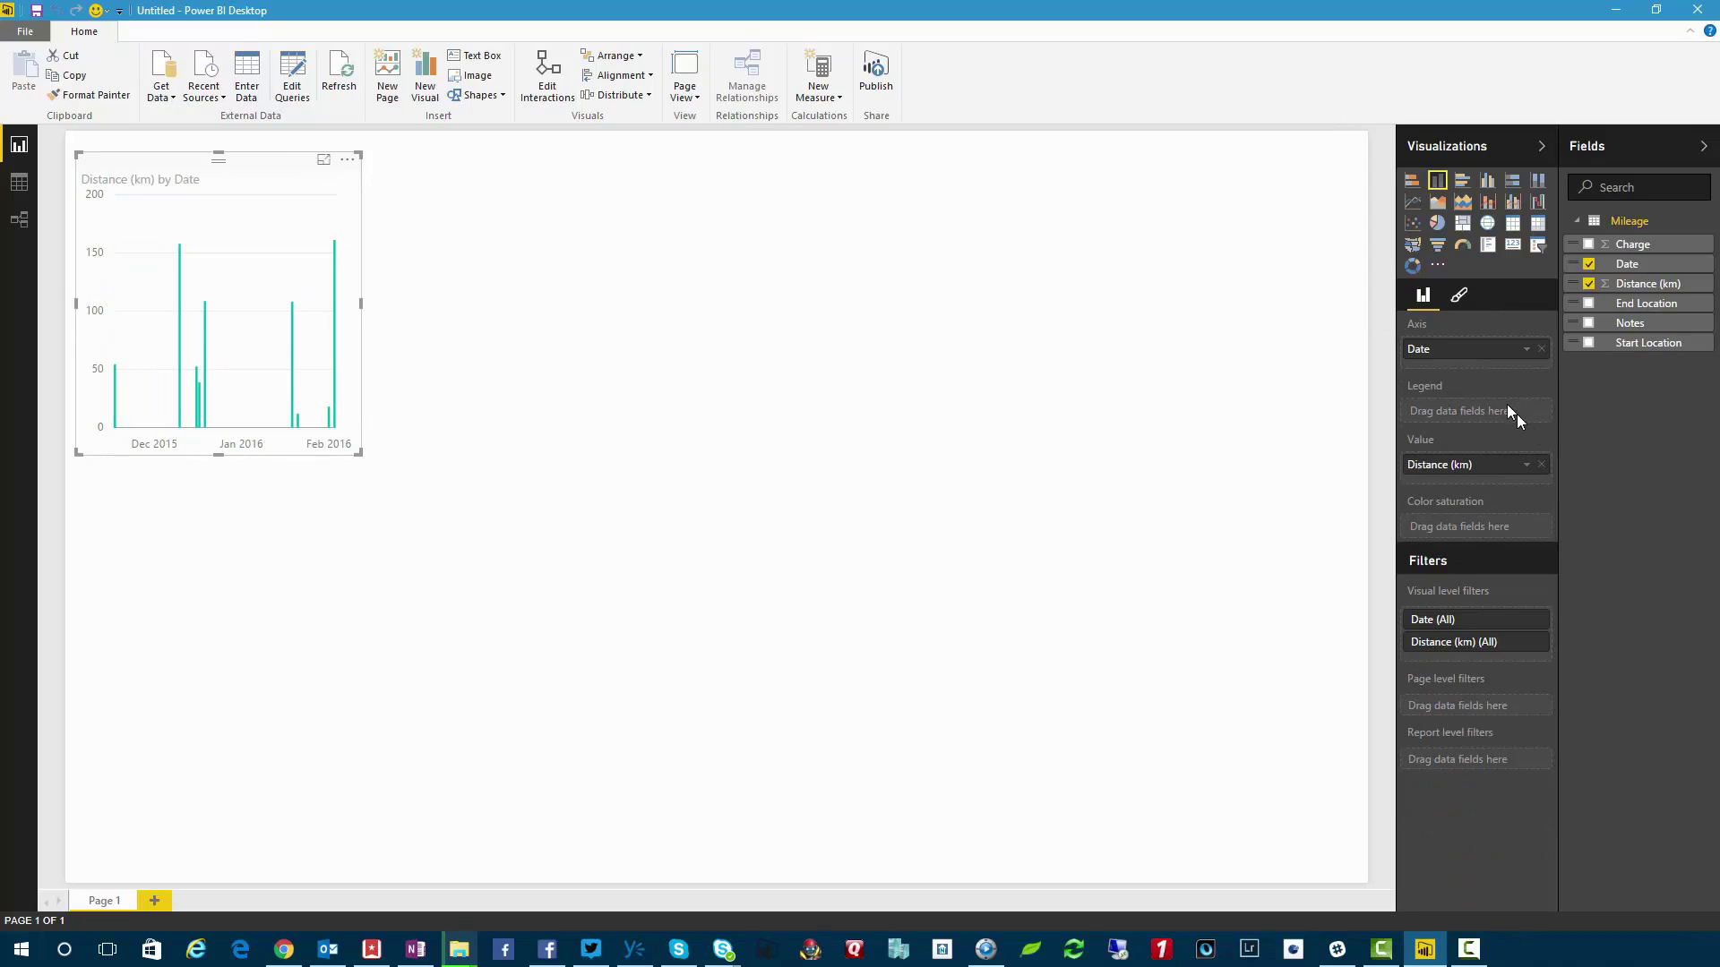
{"action": "left_click", "coordinate": [1528, 352]}
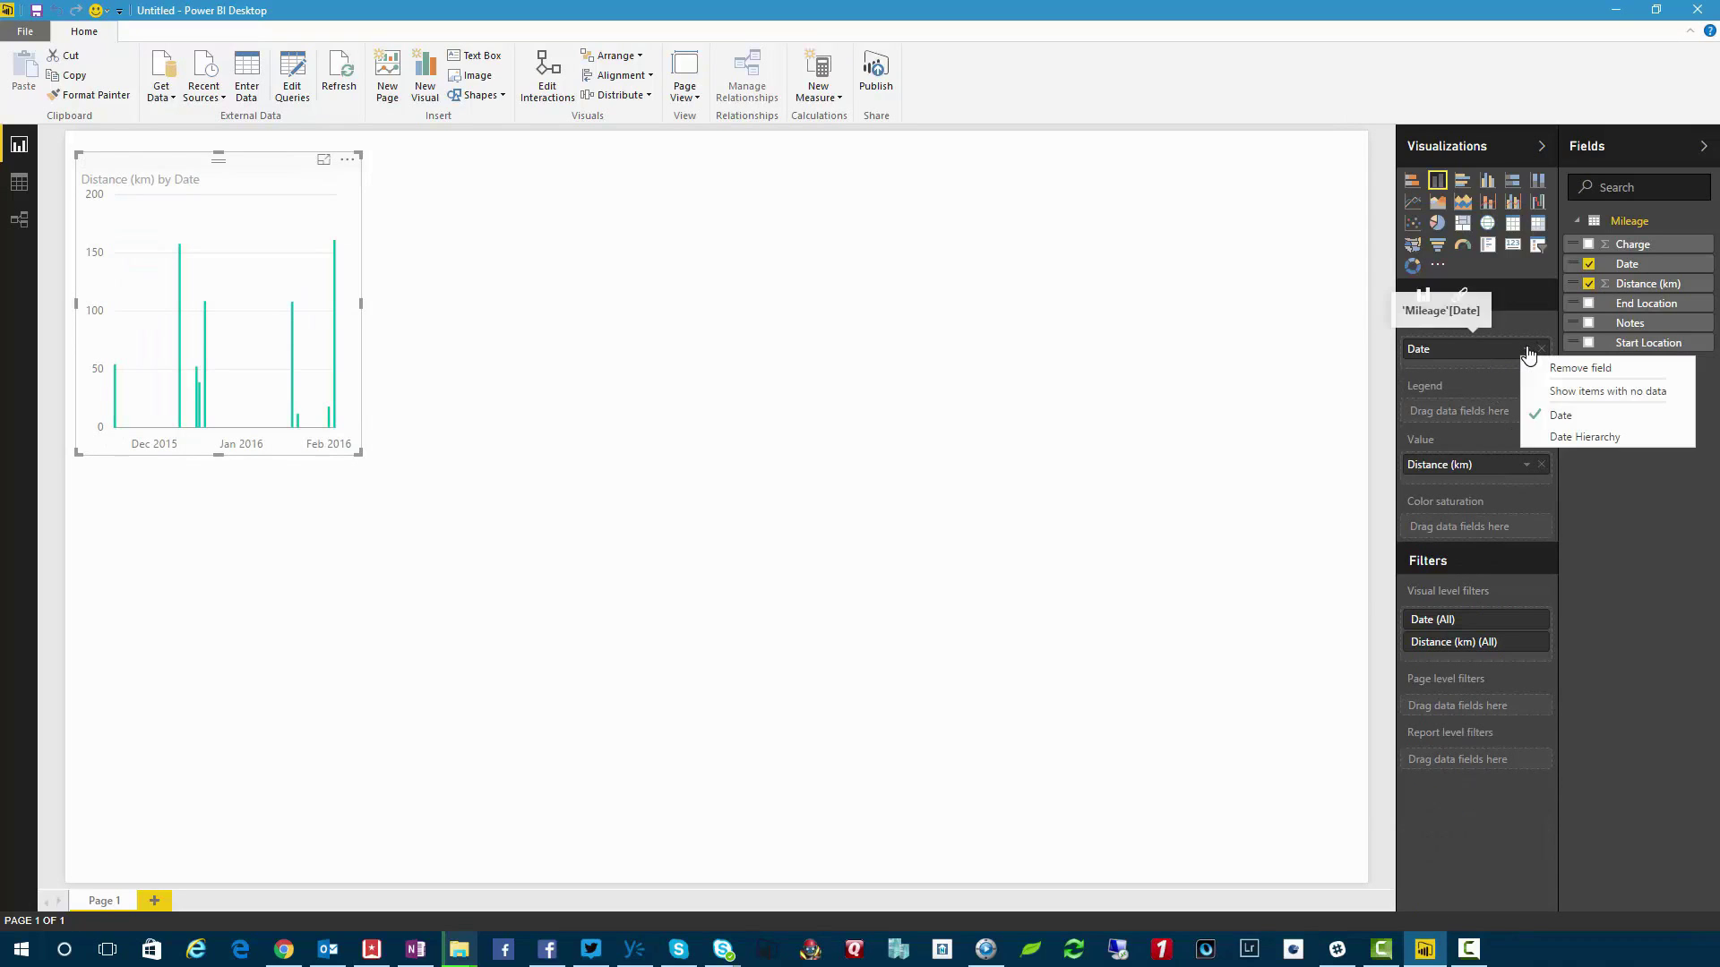
{"action": "left_click", "coordinate": [1572, 439]}
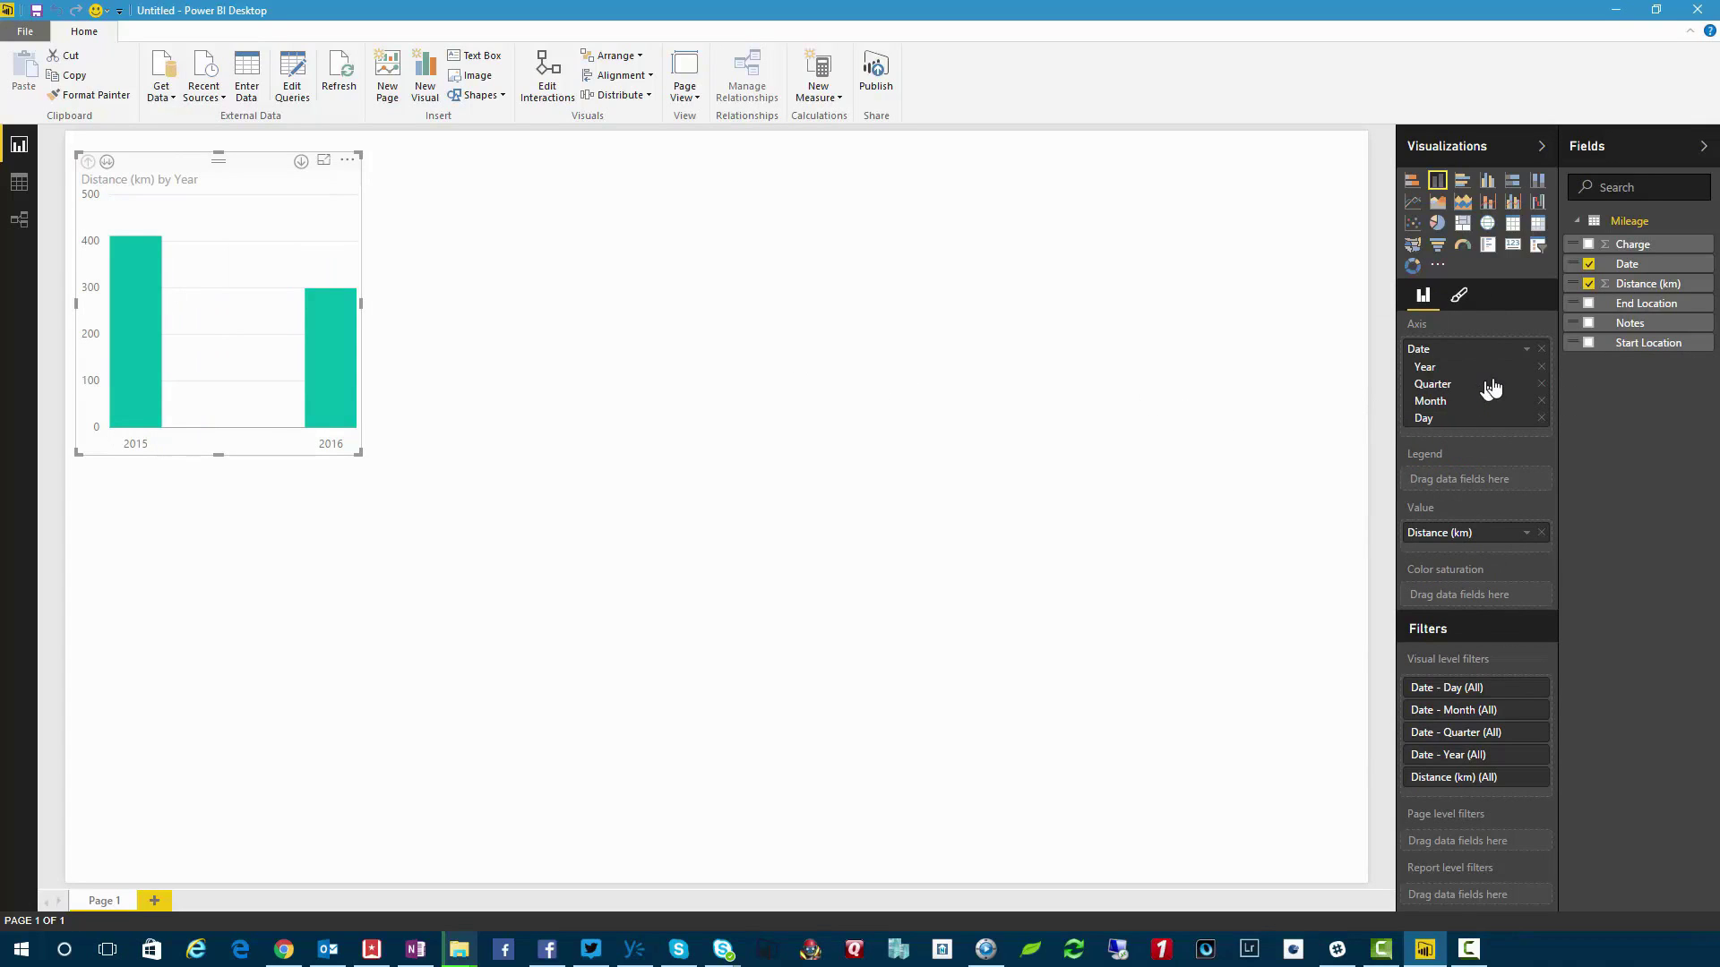
{"action": "left_click", "coordinate": [1542, 367]}
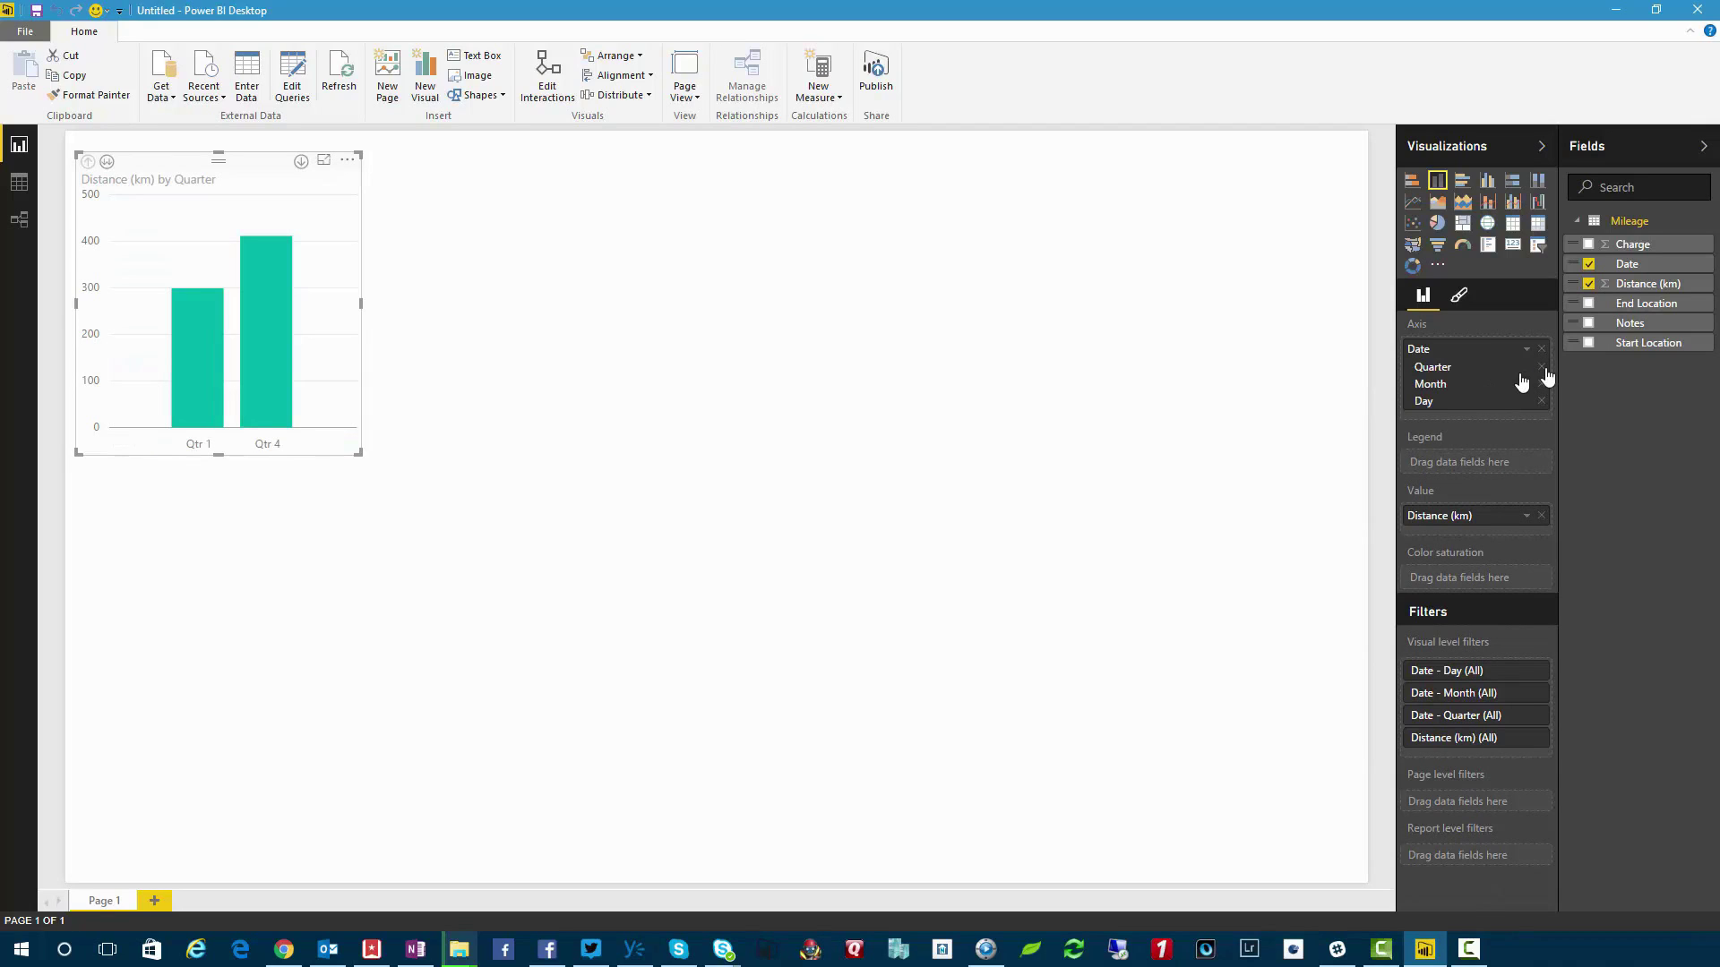
{"action": "left_click", "coordinate": [1542, 368]}
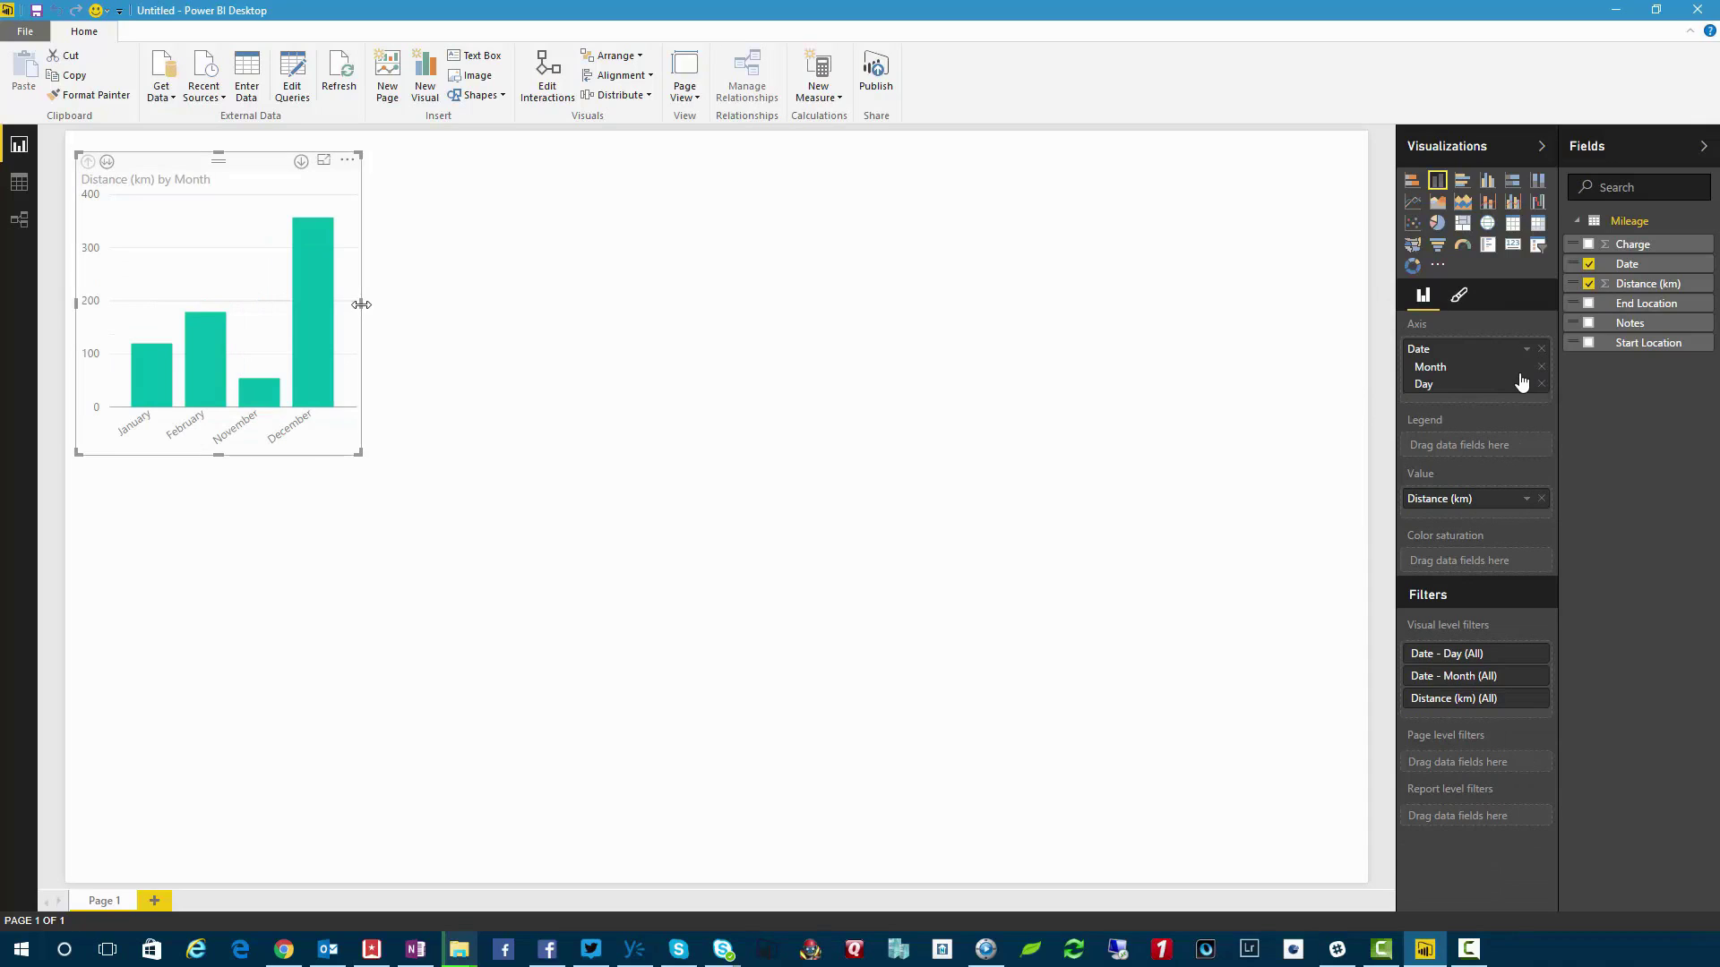
{"action": "left_click_drag", "start_coordinate": [361, 304], "coordinate": [924, 309]}
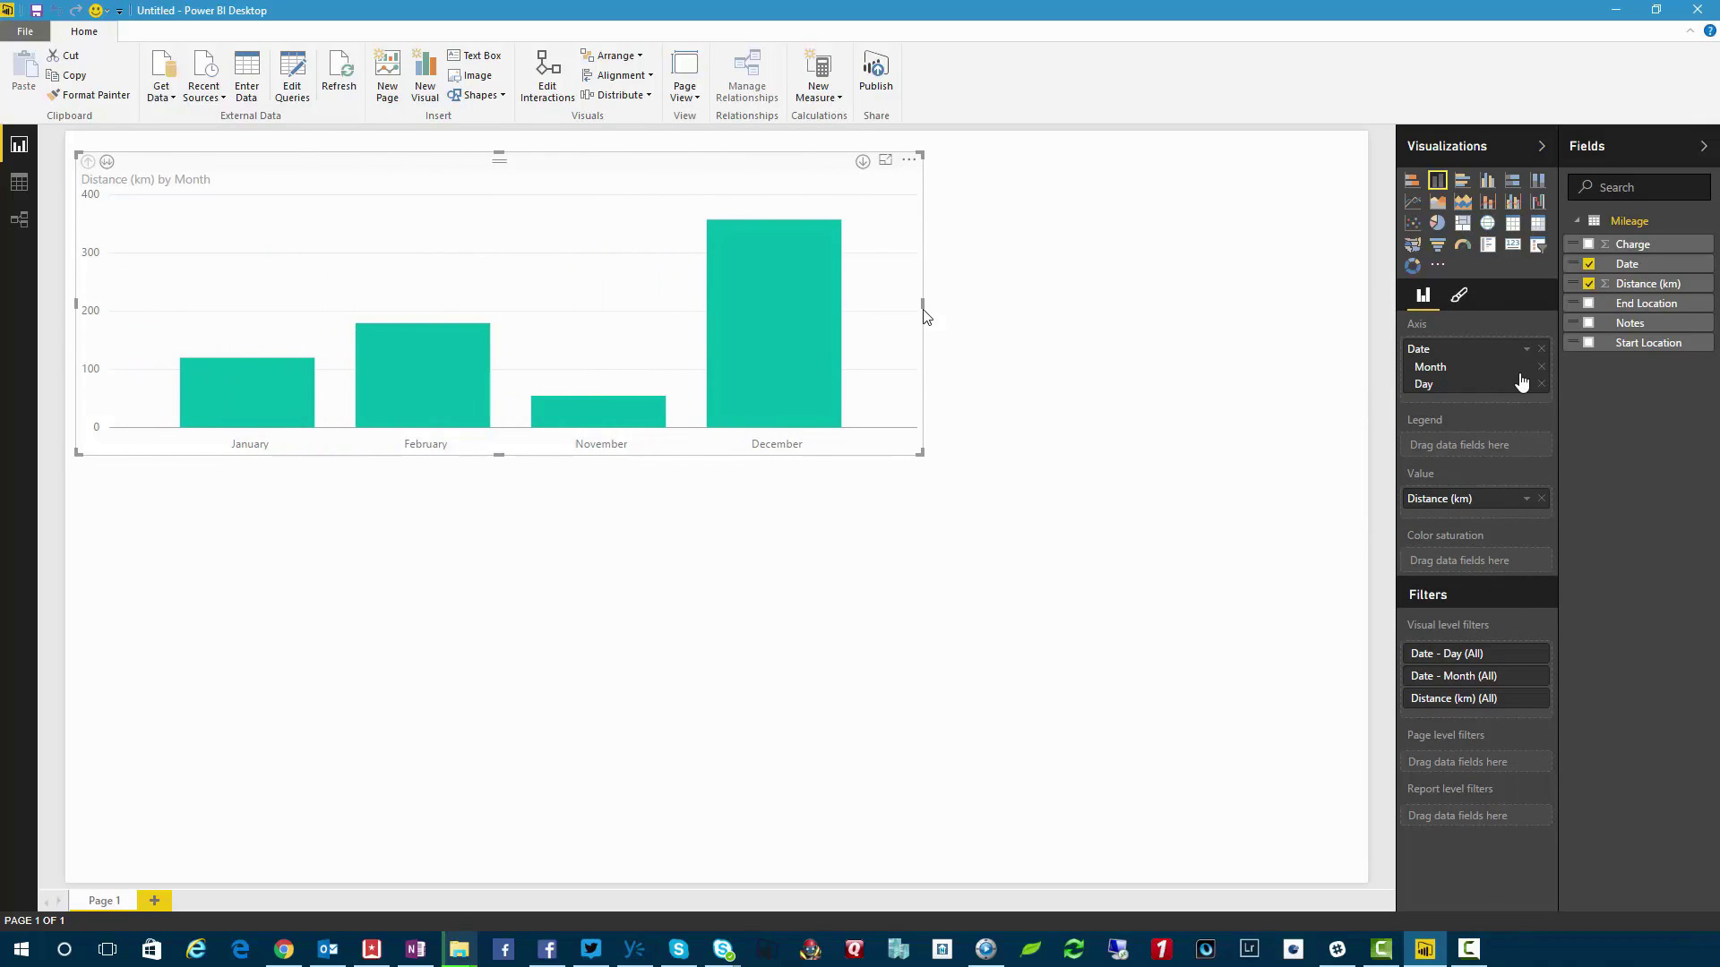
{"action": "left_click", "coordinate": [178, 520]}
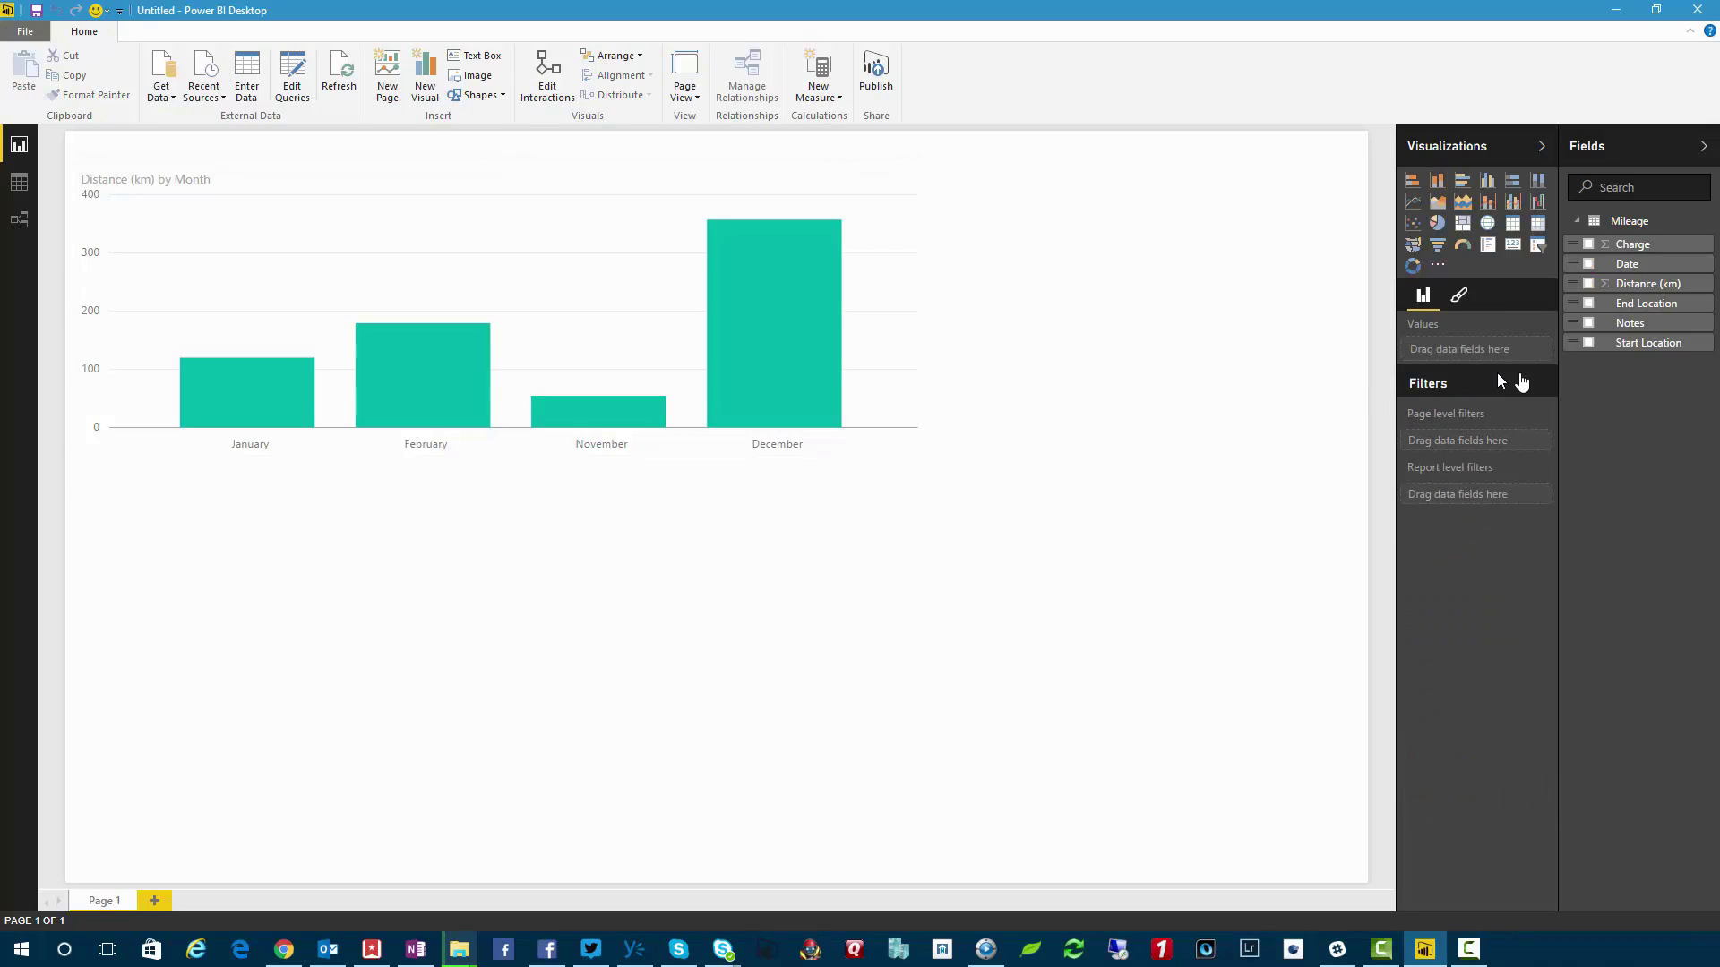
Place a table visual below the chart, widen it, and delete the stray empty date chart
{"action": "left_click", "coordinate": [1512, 224]}
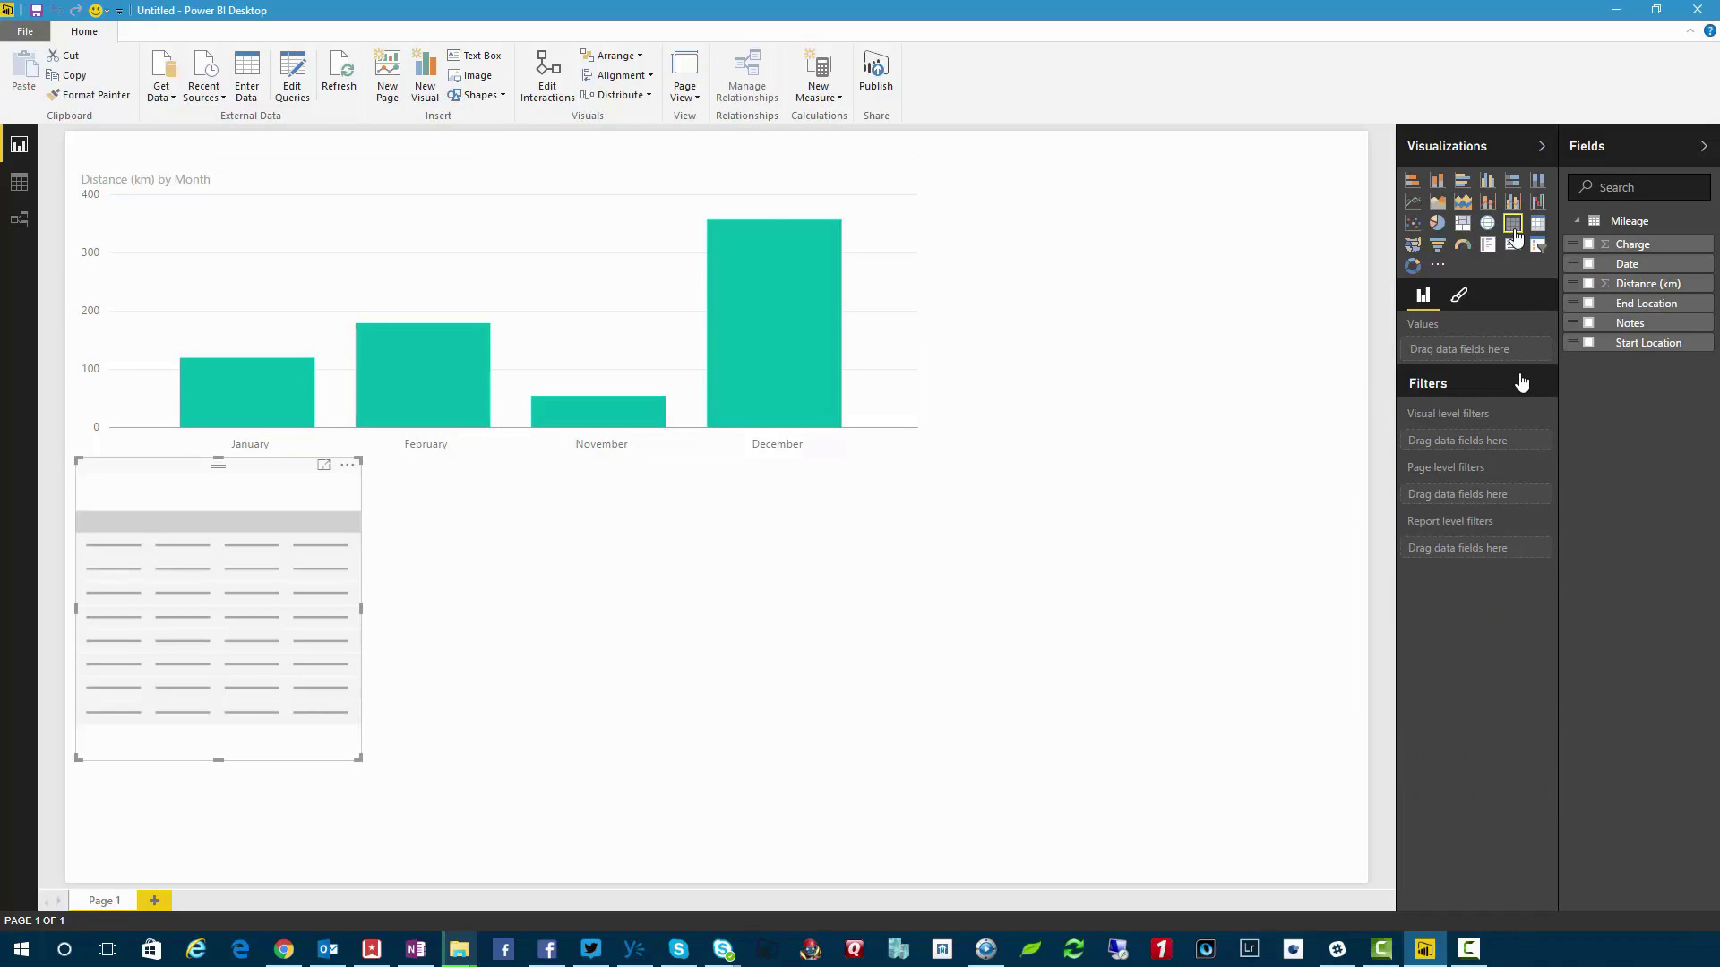
{"action": "left_click_drag", "start_coordinate": [362, 606], "coordinate": [920, 638]}
{"action": "left_click", "coordinate": [919, 638]}
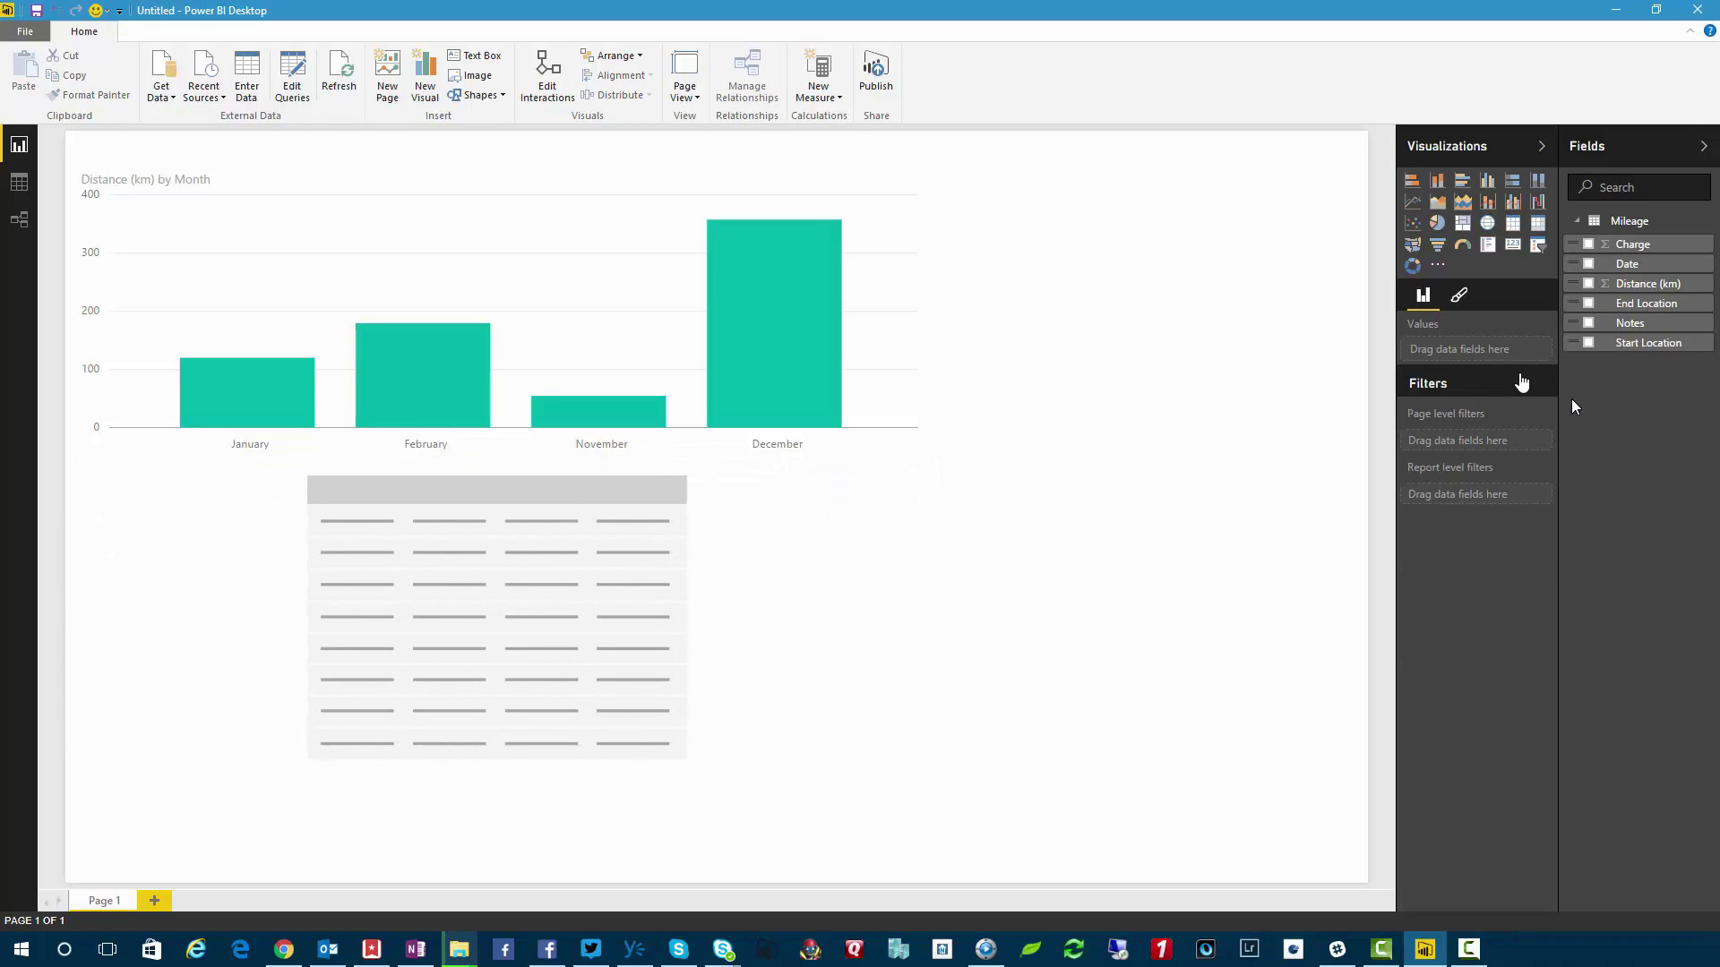
{"action": "left_click", "coordinate": [1590, 265]}
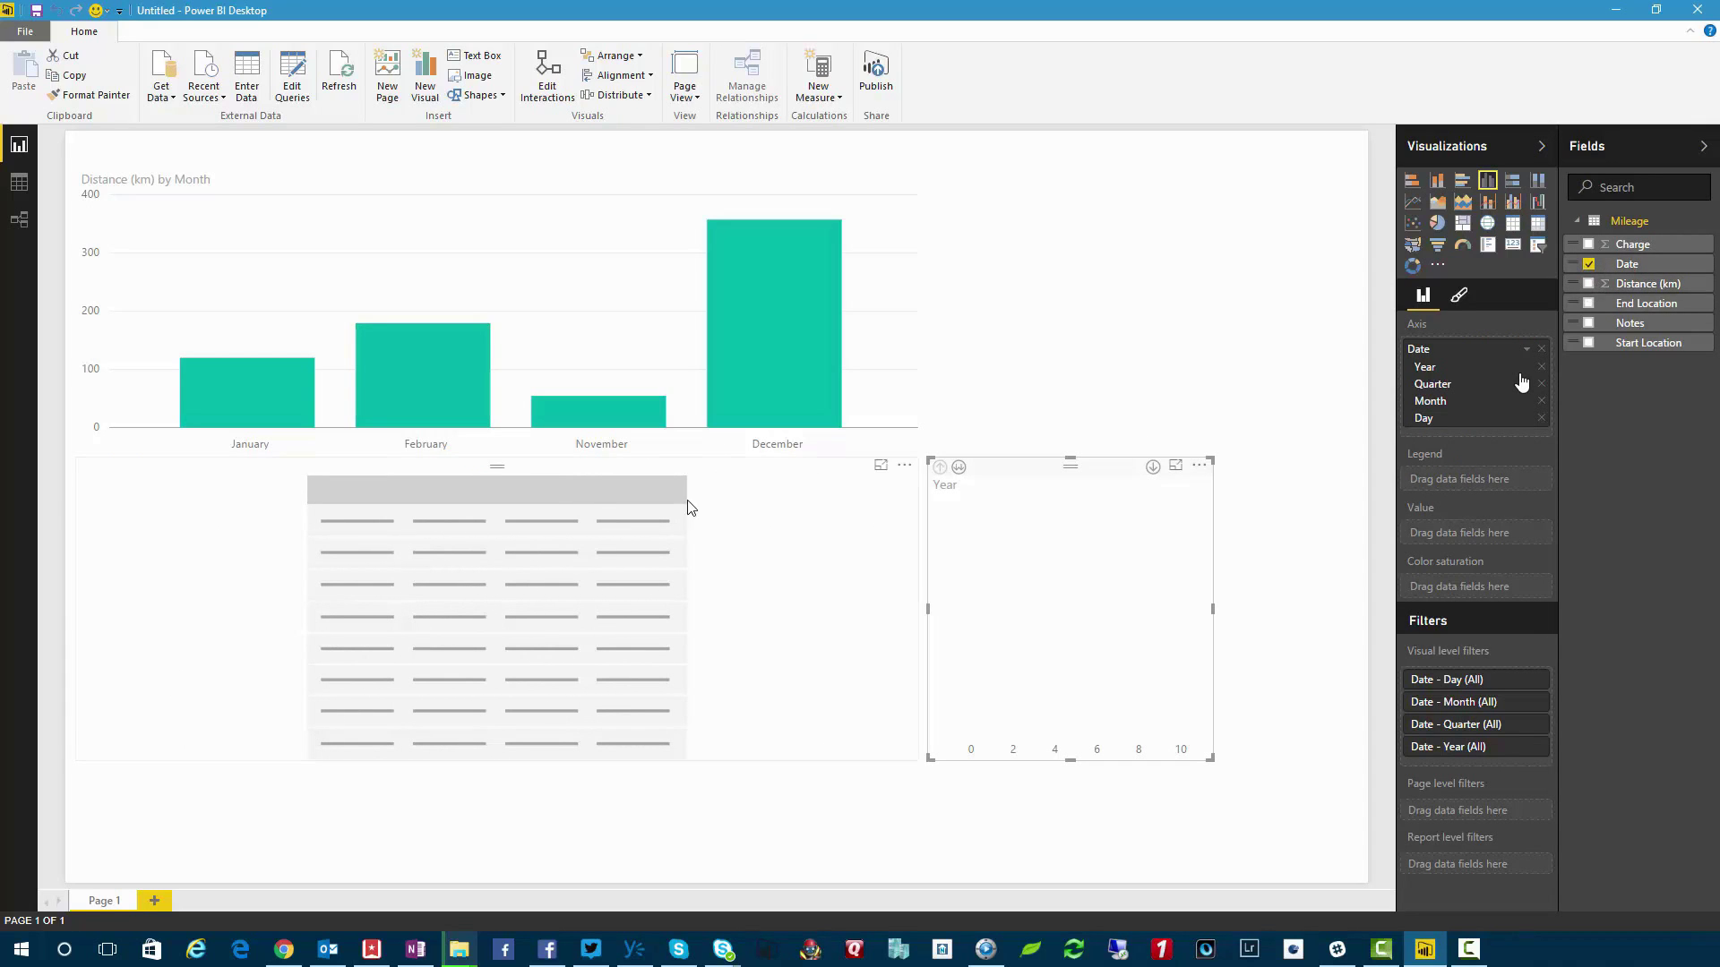
{"action": "left_click", "coordinate": [591, 439]}
{"action": "left_click", "coordinate": [586, 471]}
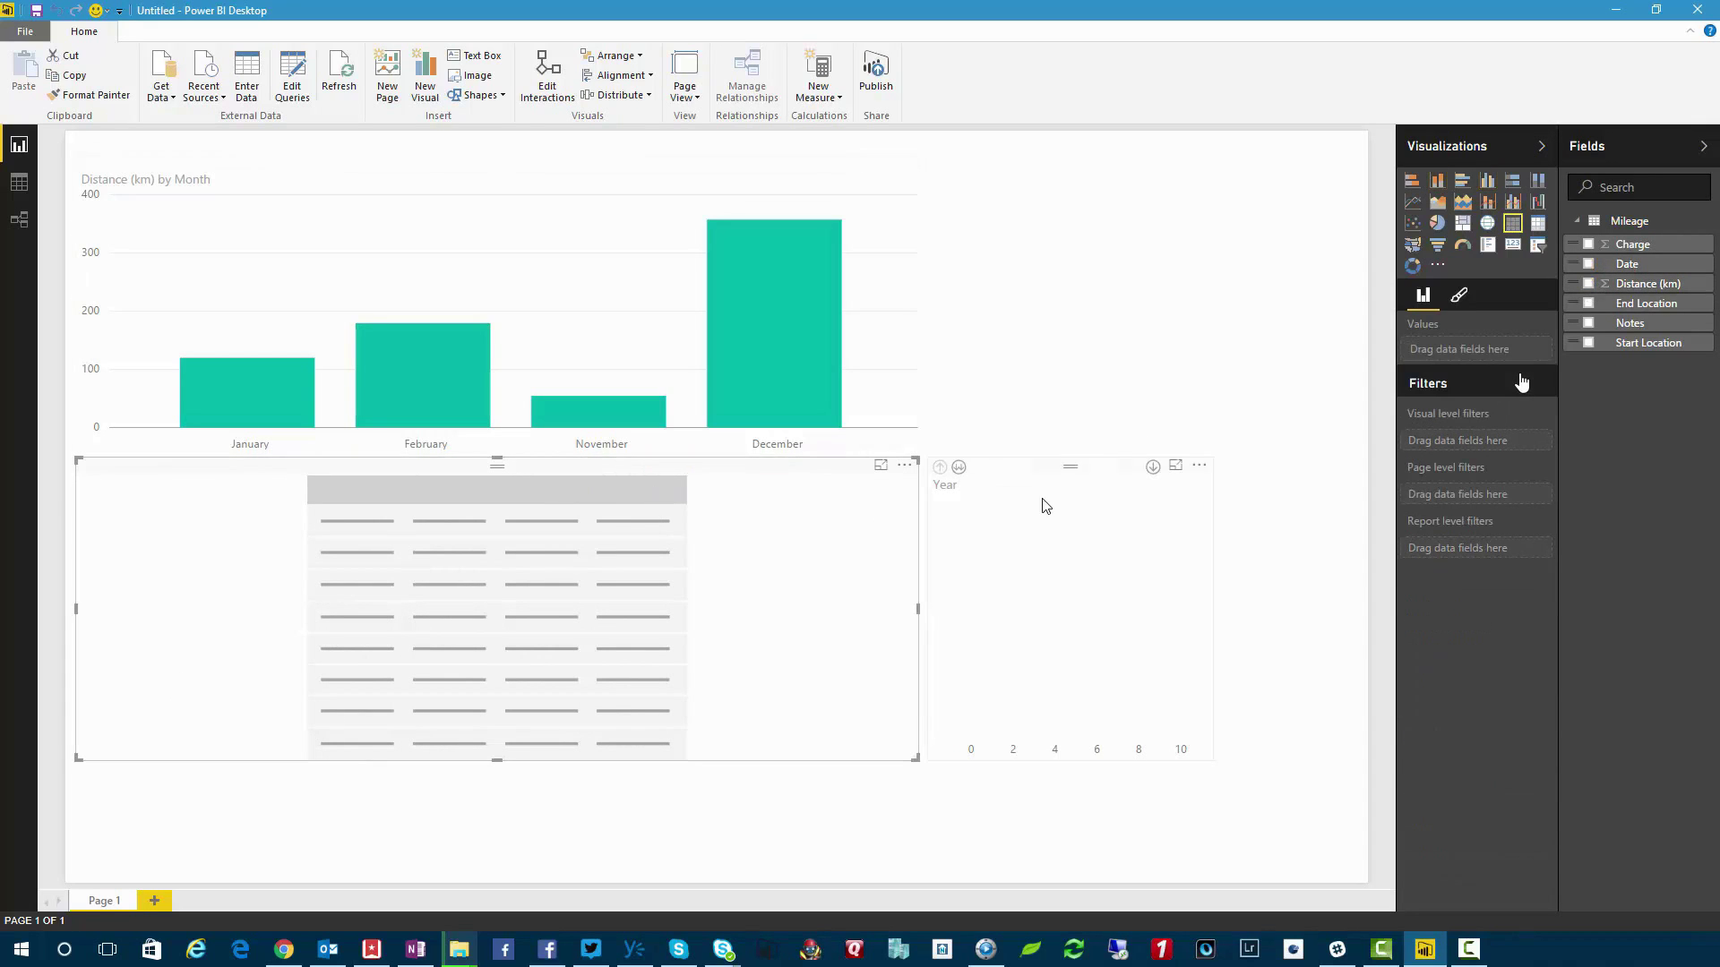
{"action": "left_click", "coordinate": [1019, 477]}
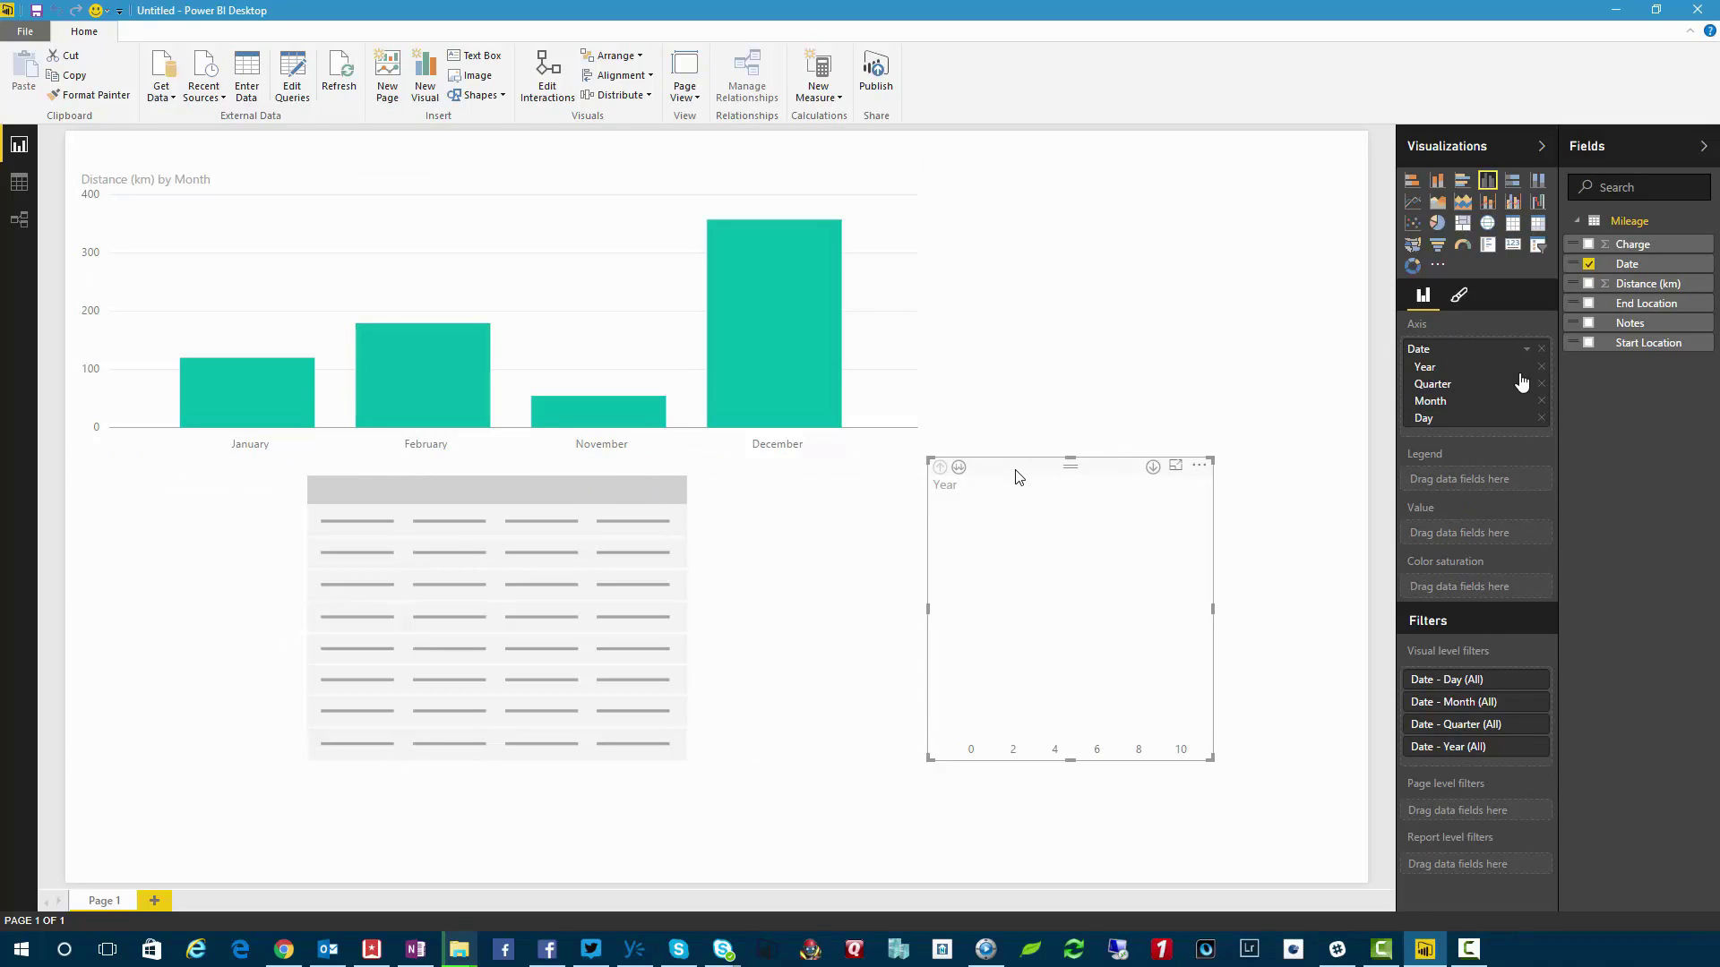
{"action": "key", "text": "Delete"}
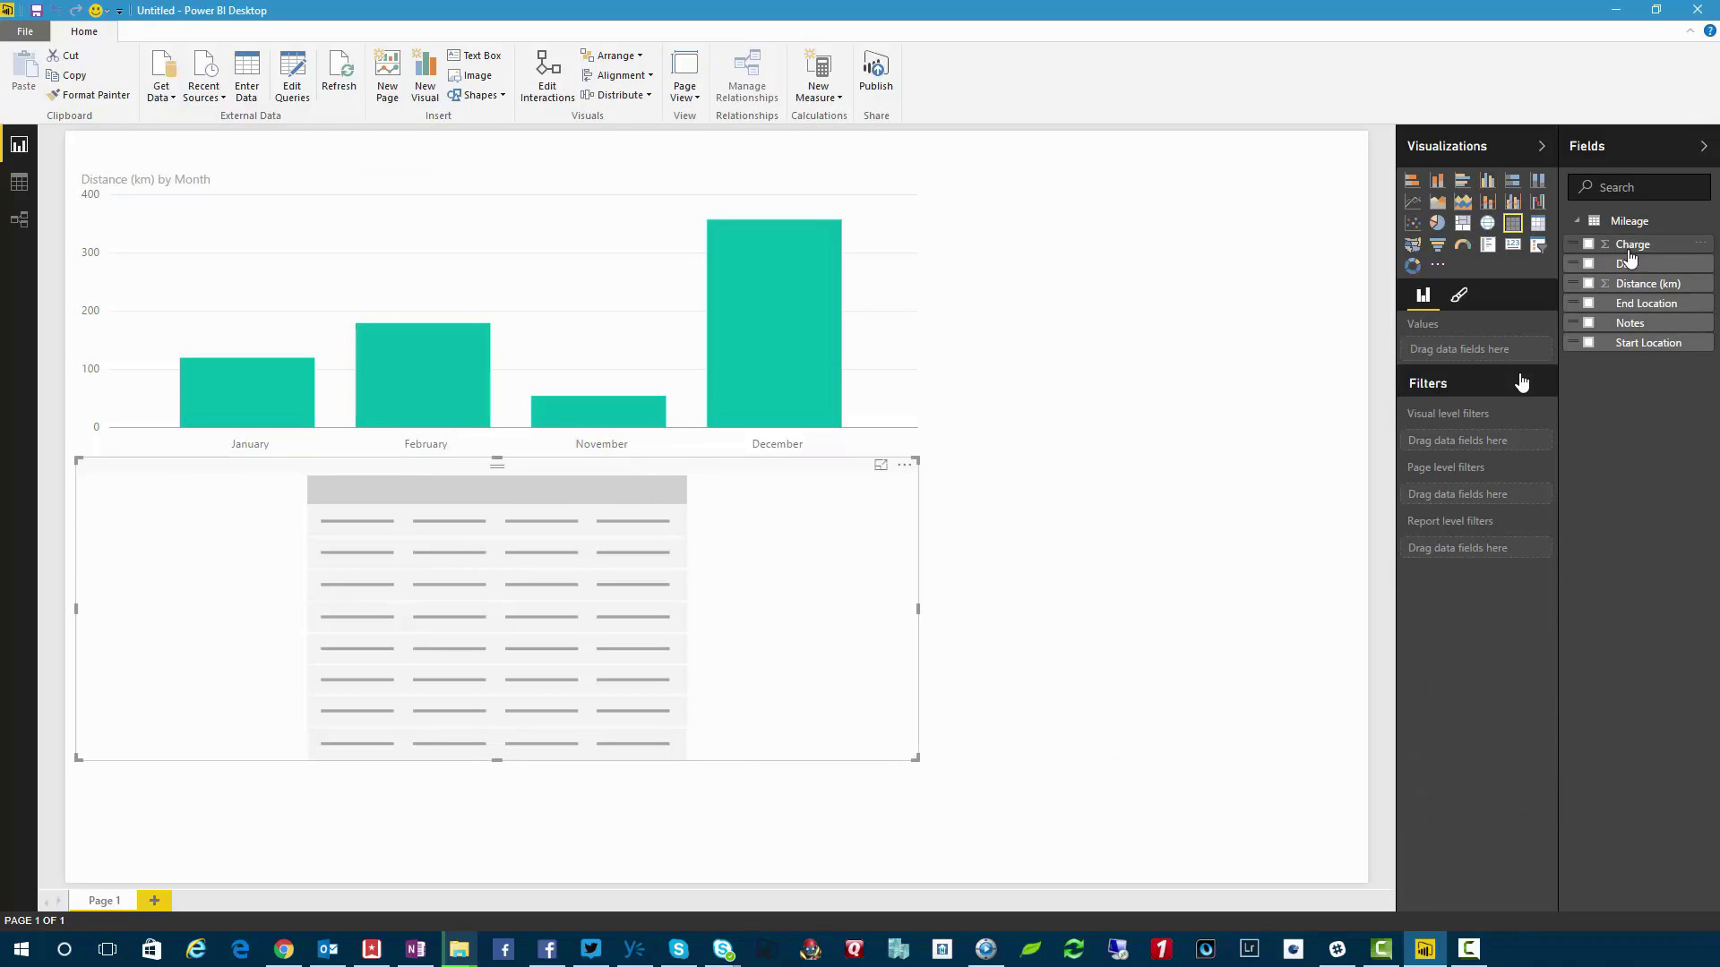
Fill the table with Date, Distance (km), End Location, Notes and Charge
{"action": "left_click", "coordinate": [1595, 262]}
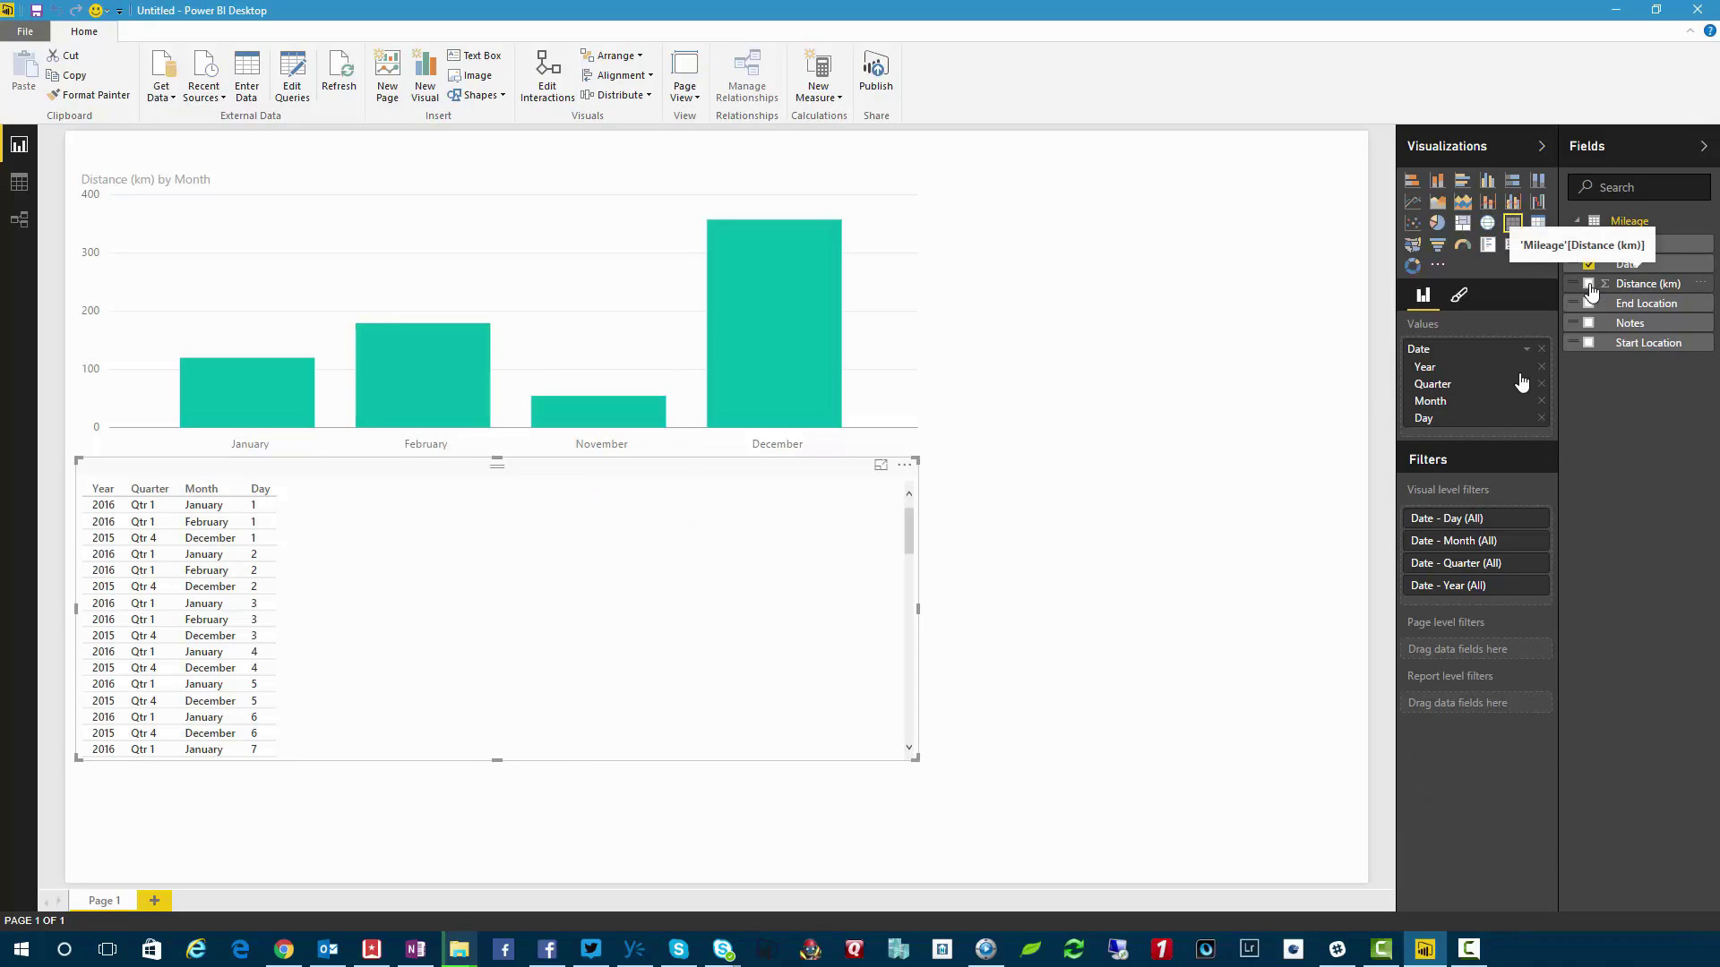
{"action": "left_click", "coordinate": [1589, 285]}
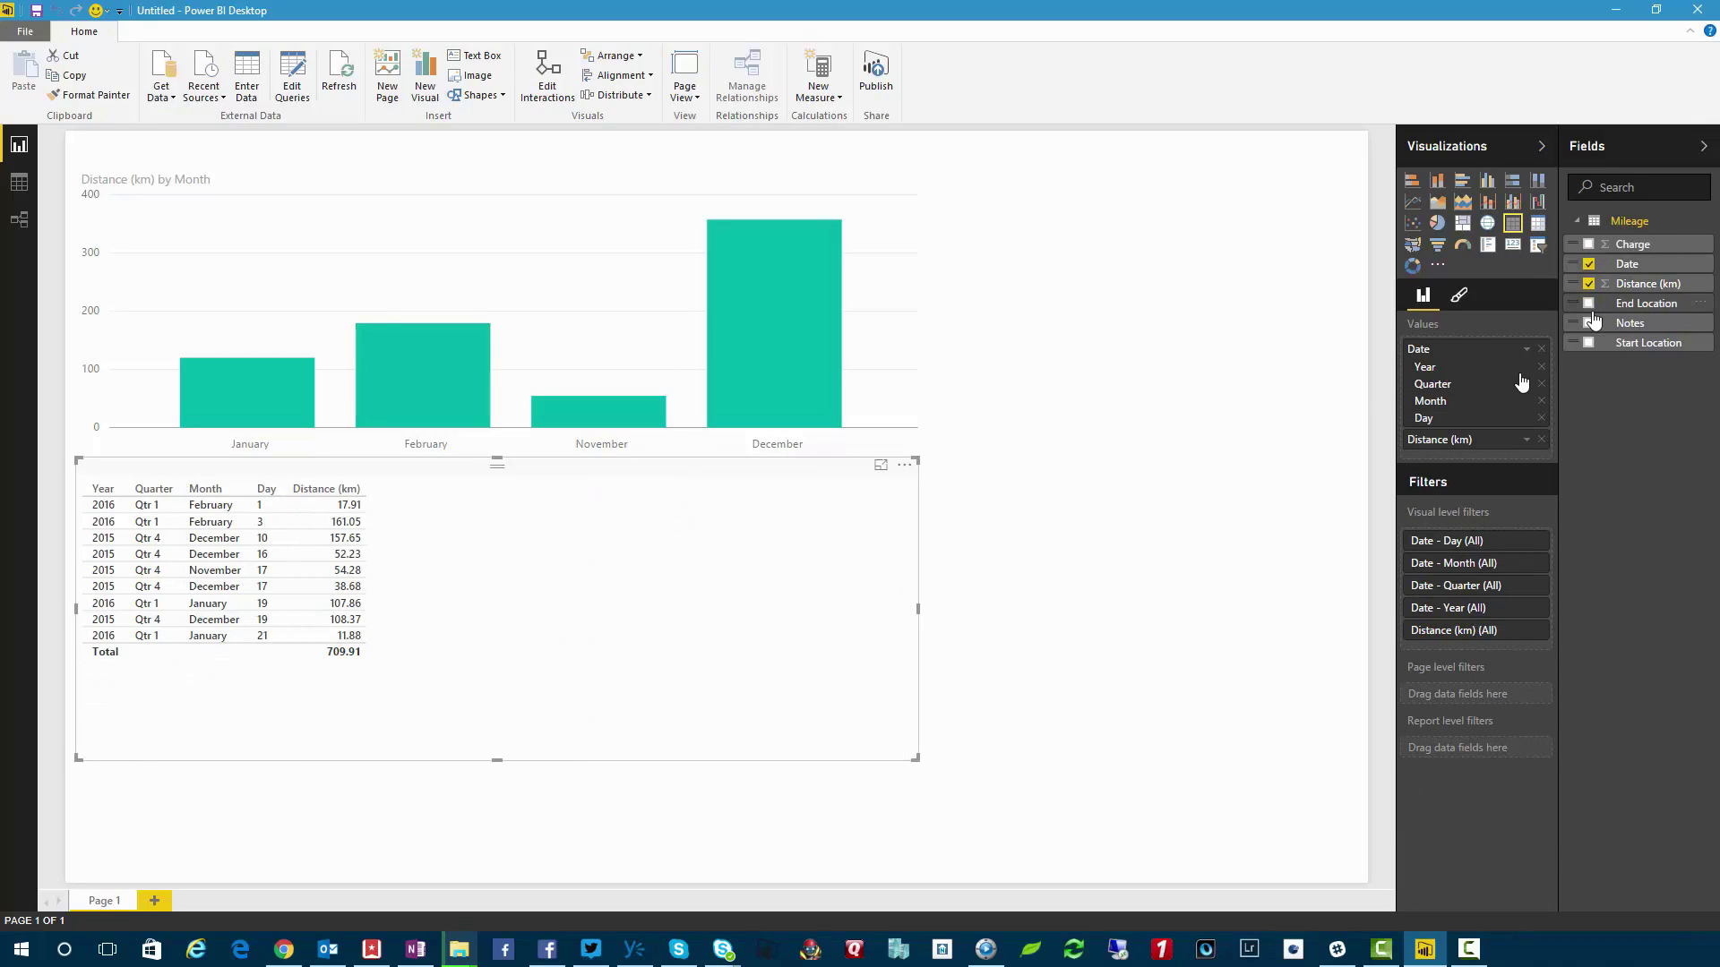
{"action": "left_click", "coordinate": [1588, 305]}
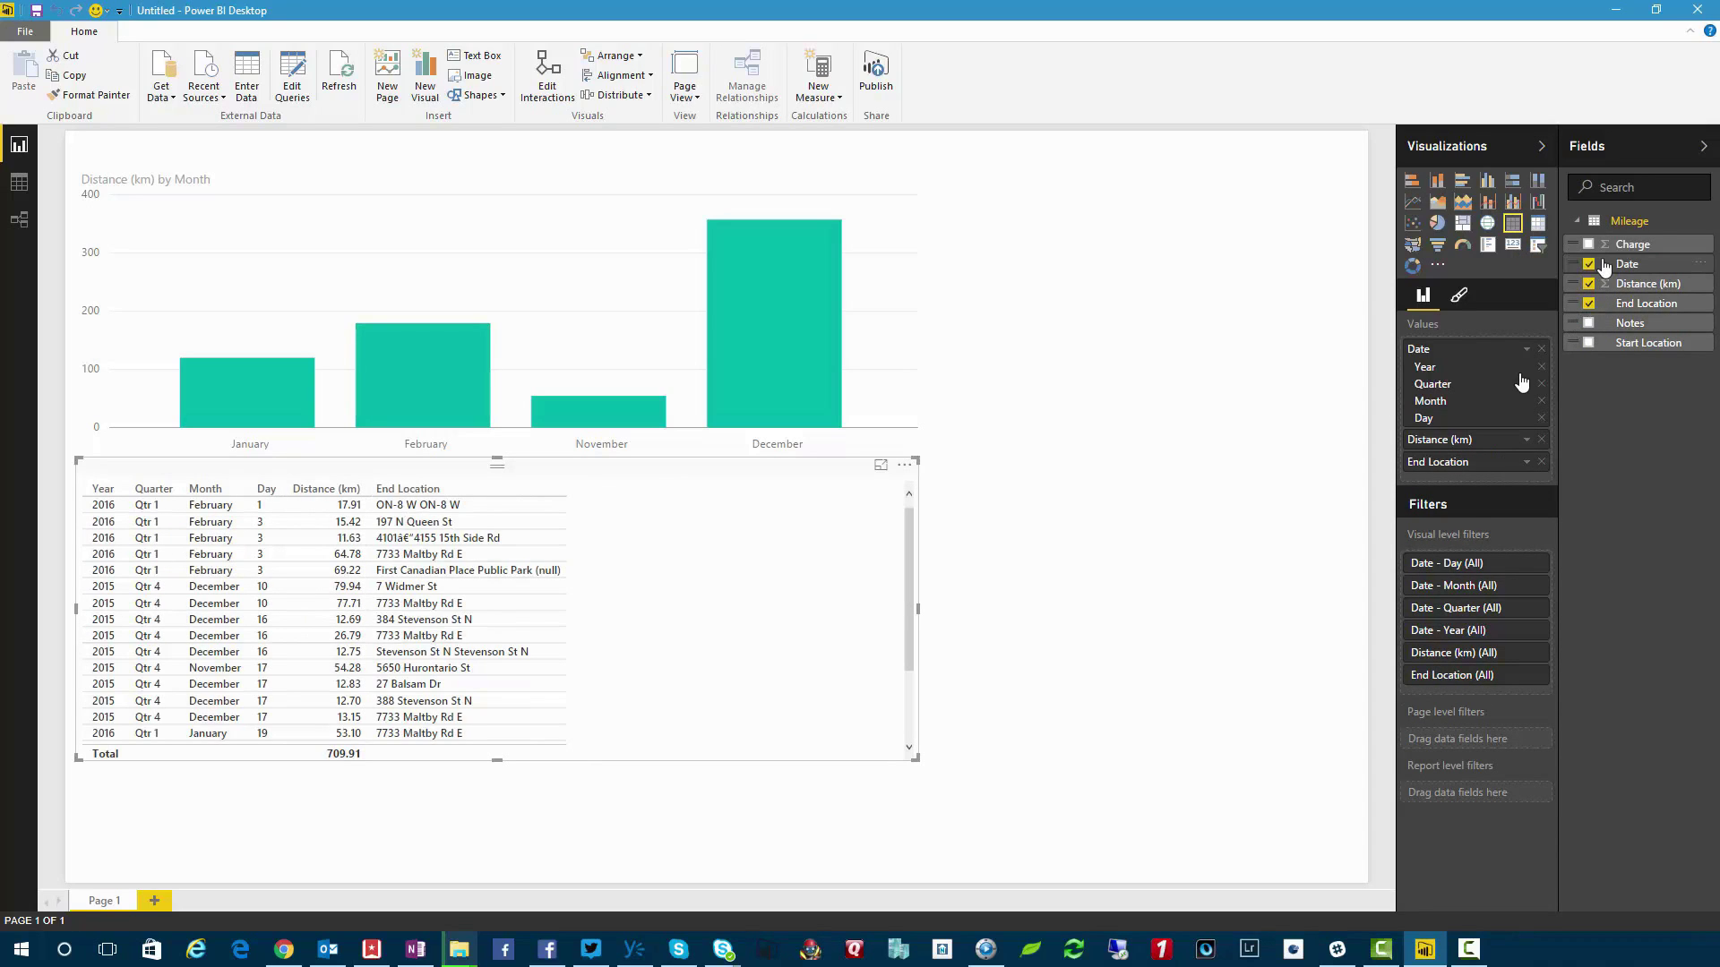
{"action": "left_click", "coordinate": [1590, 324]}
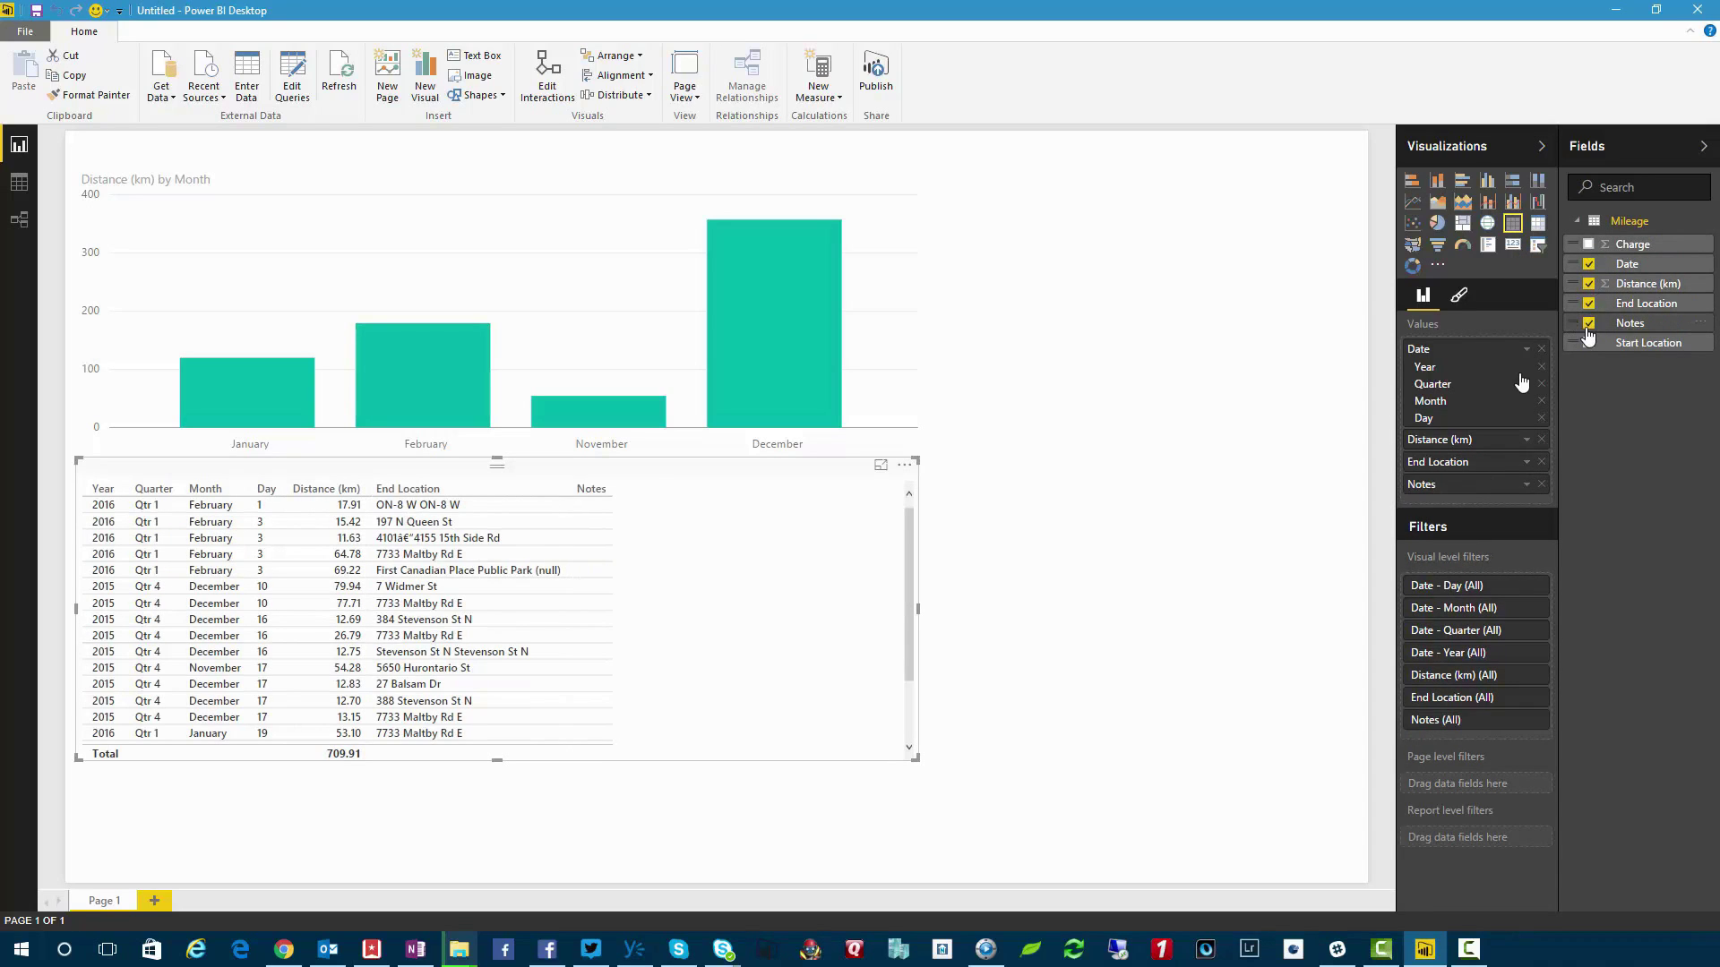
{"action": "left_click", "coordinate": [1589, 244]}
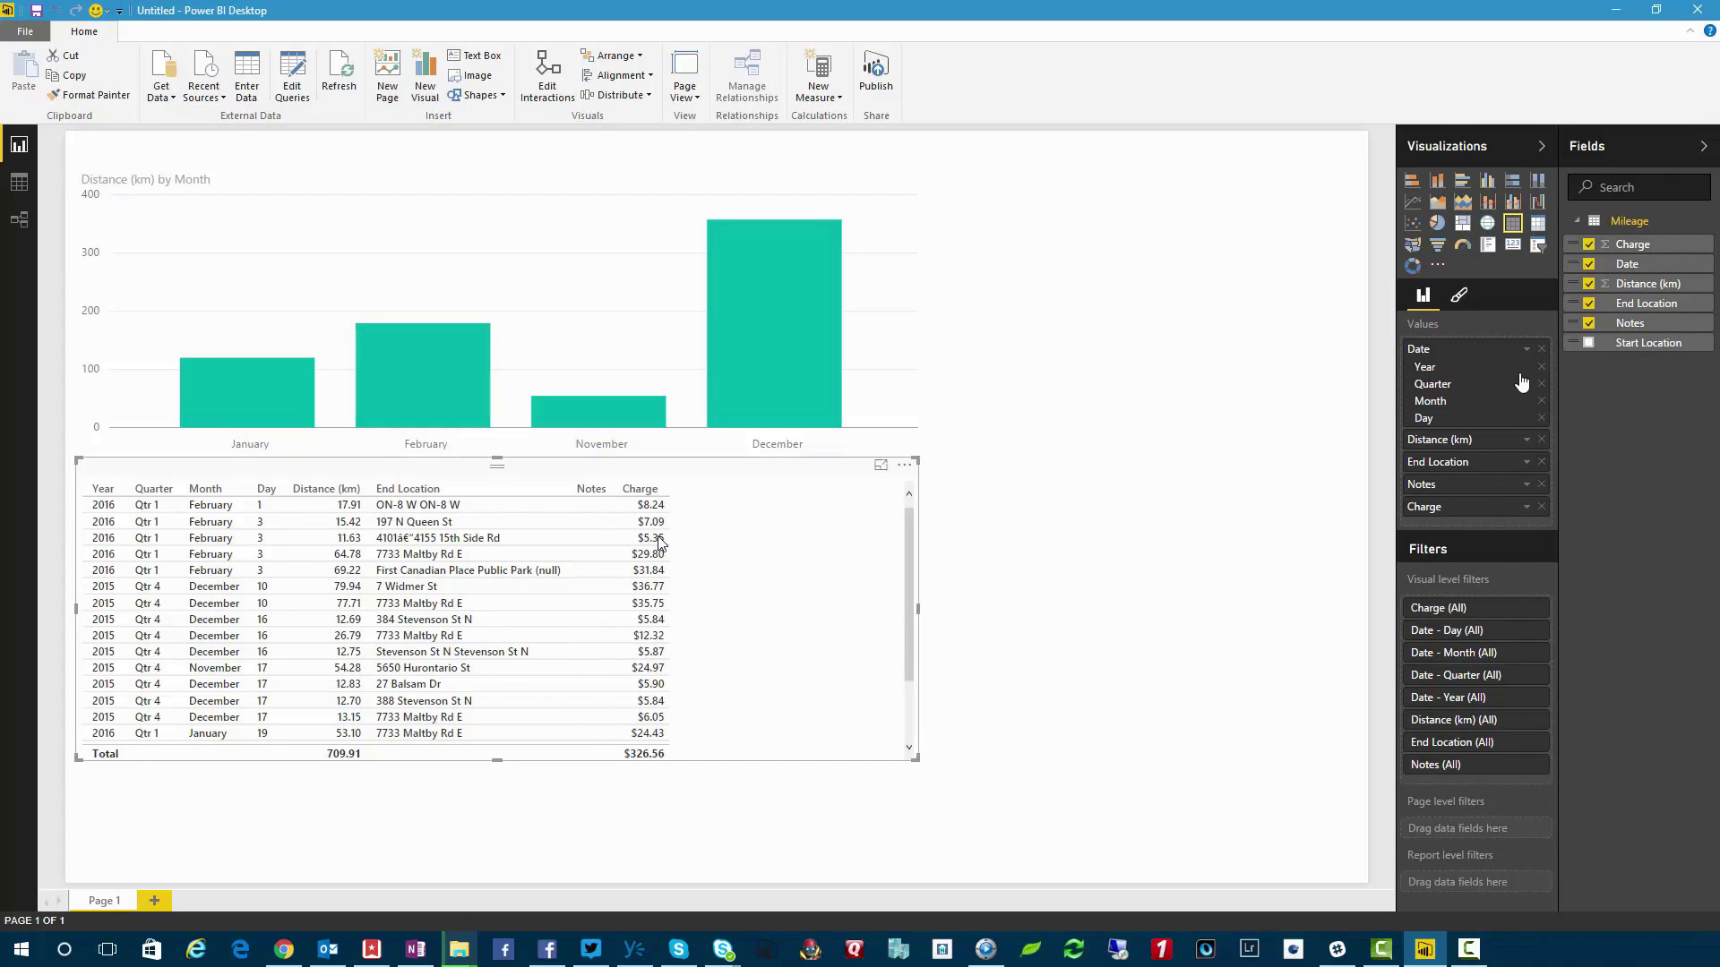
{"action": "mouse_move", "coordinate": [919, 609]}
{"action": "left_mouse_down"}
{"action": "mouse_move", "coordinate": [842, 609]}
{"action": "mouse_move", "coordinate": [917, 618]}
{"action": "left_mouse_up"}
{"action": "left_click", "coordinate": [1046, 607]}
{"action": "mouse_move", "coordinate": [799, 362]}
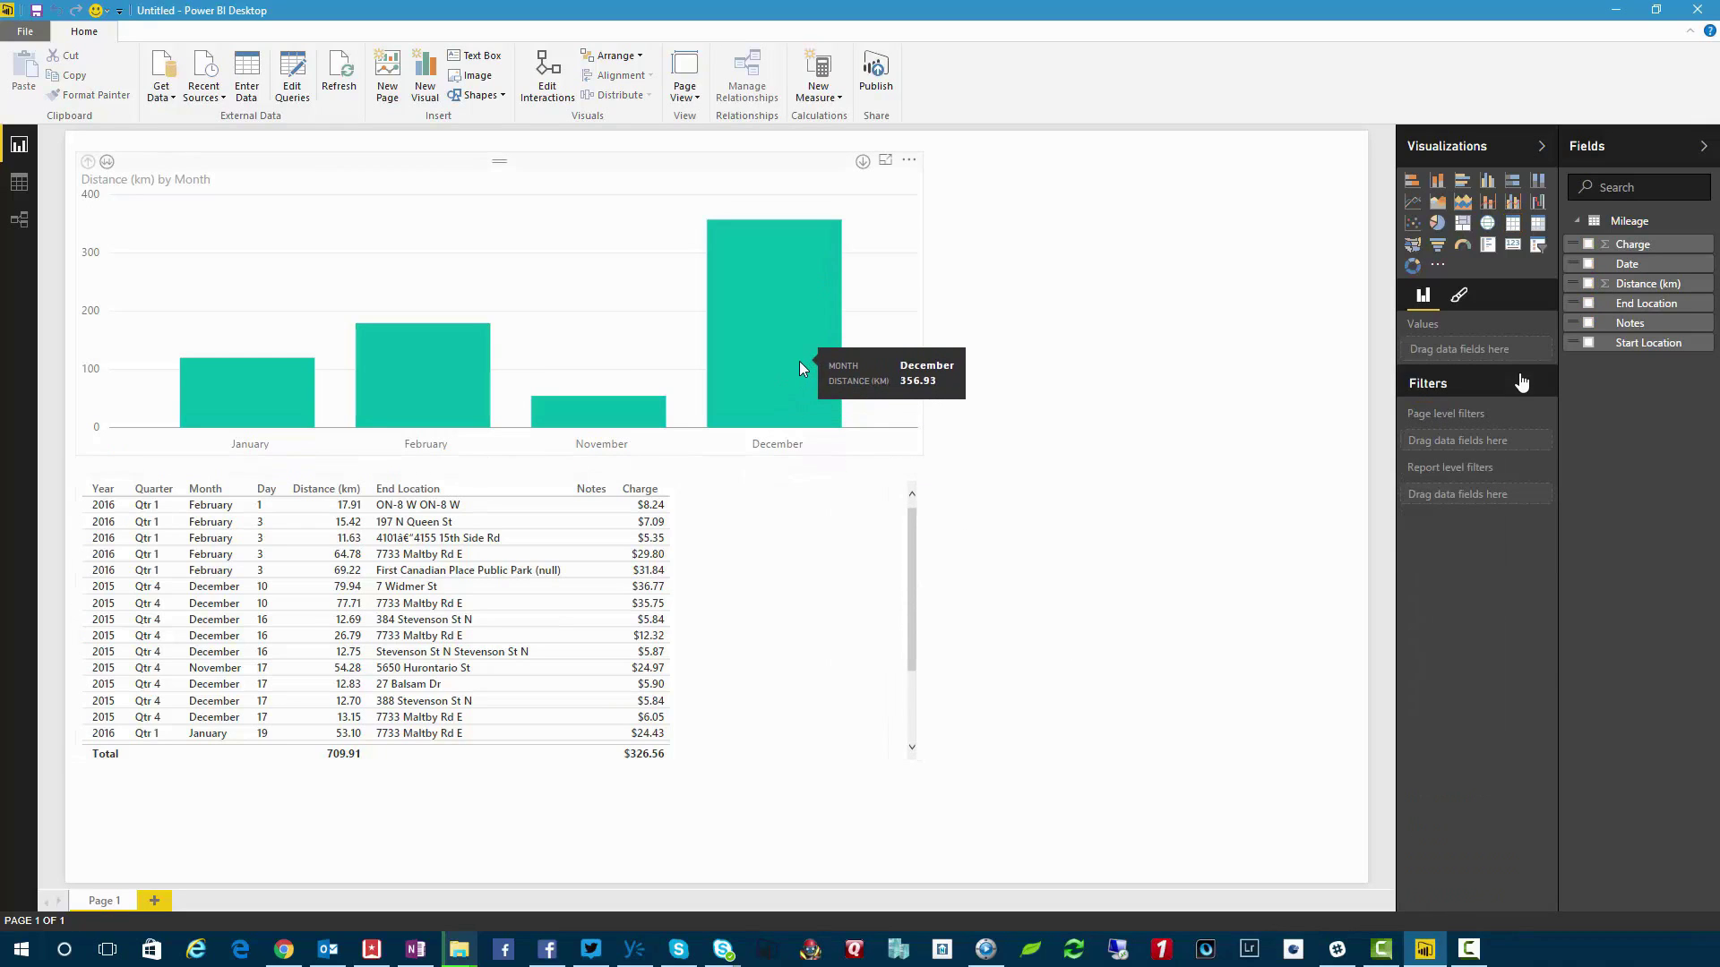
{"action": "left_click", "coordinate": [776, 334]}
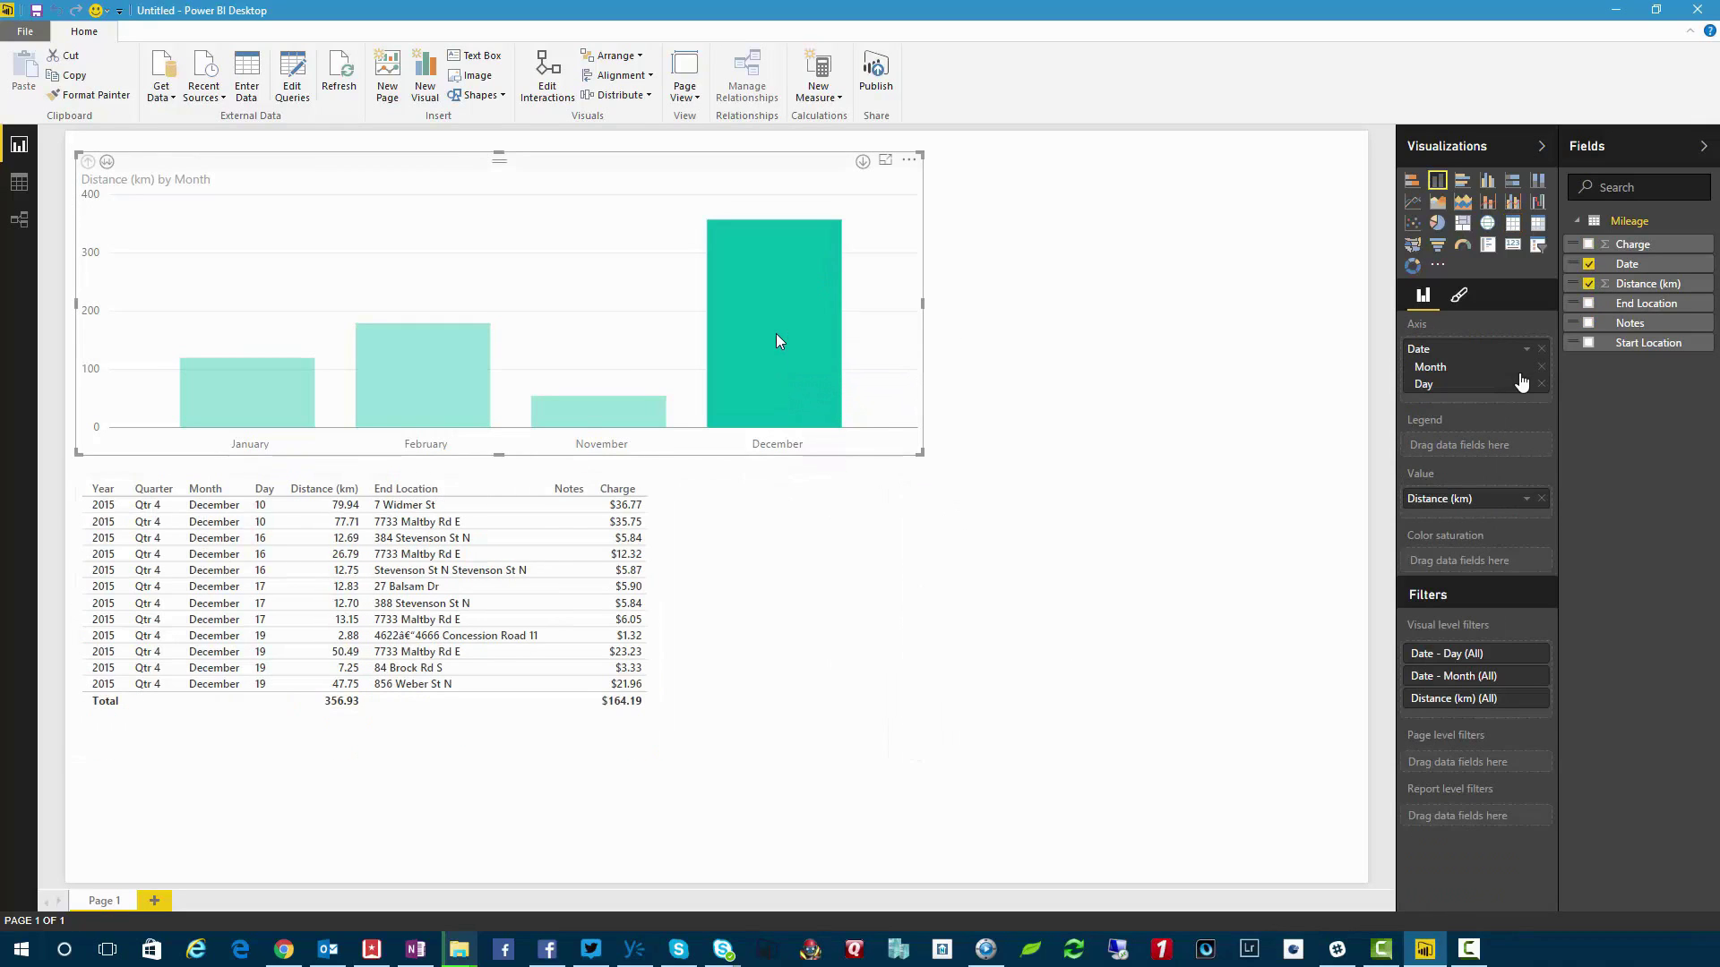
{"action": "left_click", "coordinate": [578, 414]}
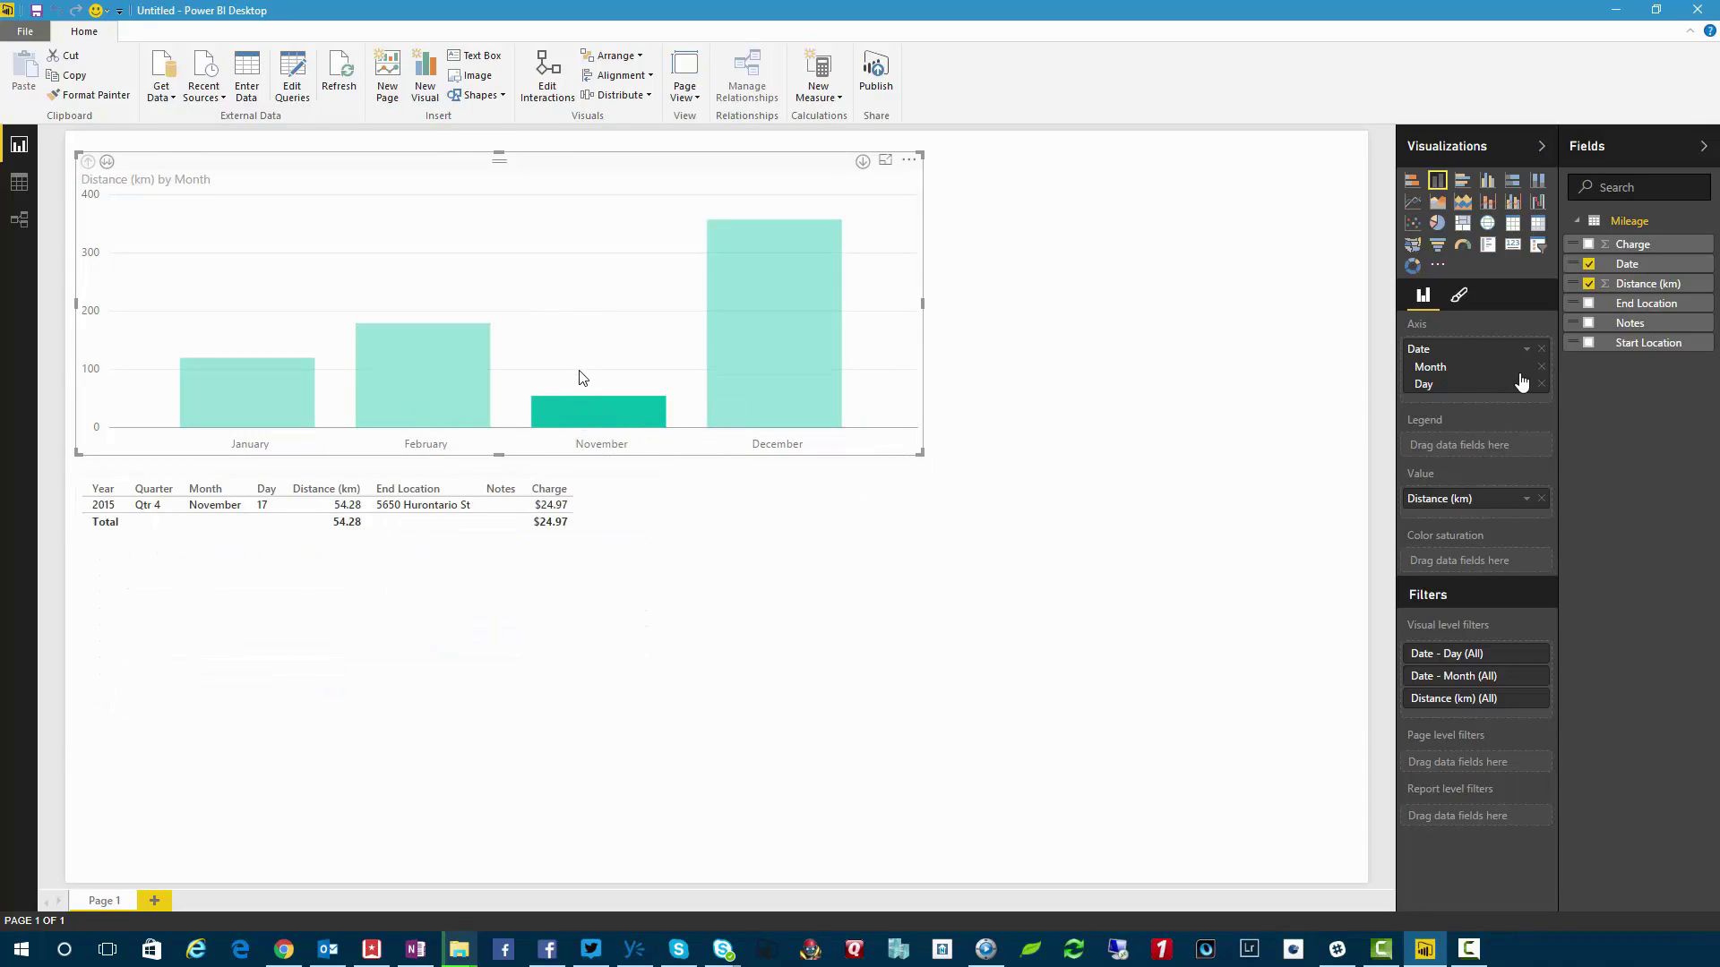
{"action": "left_click", "coordinate": [589, 295]}
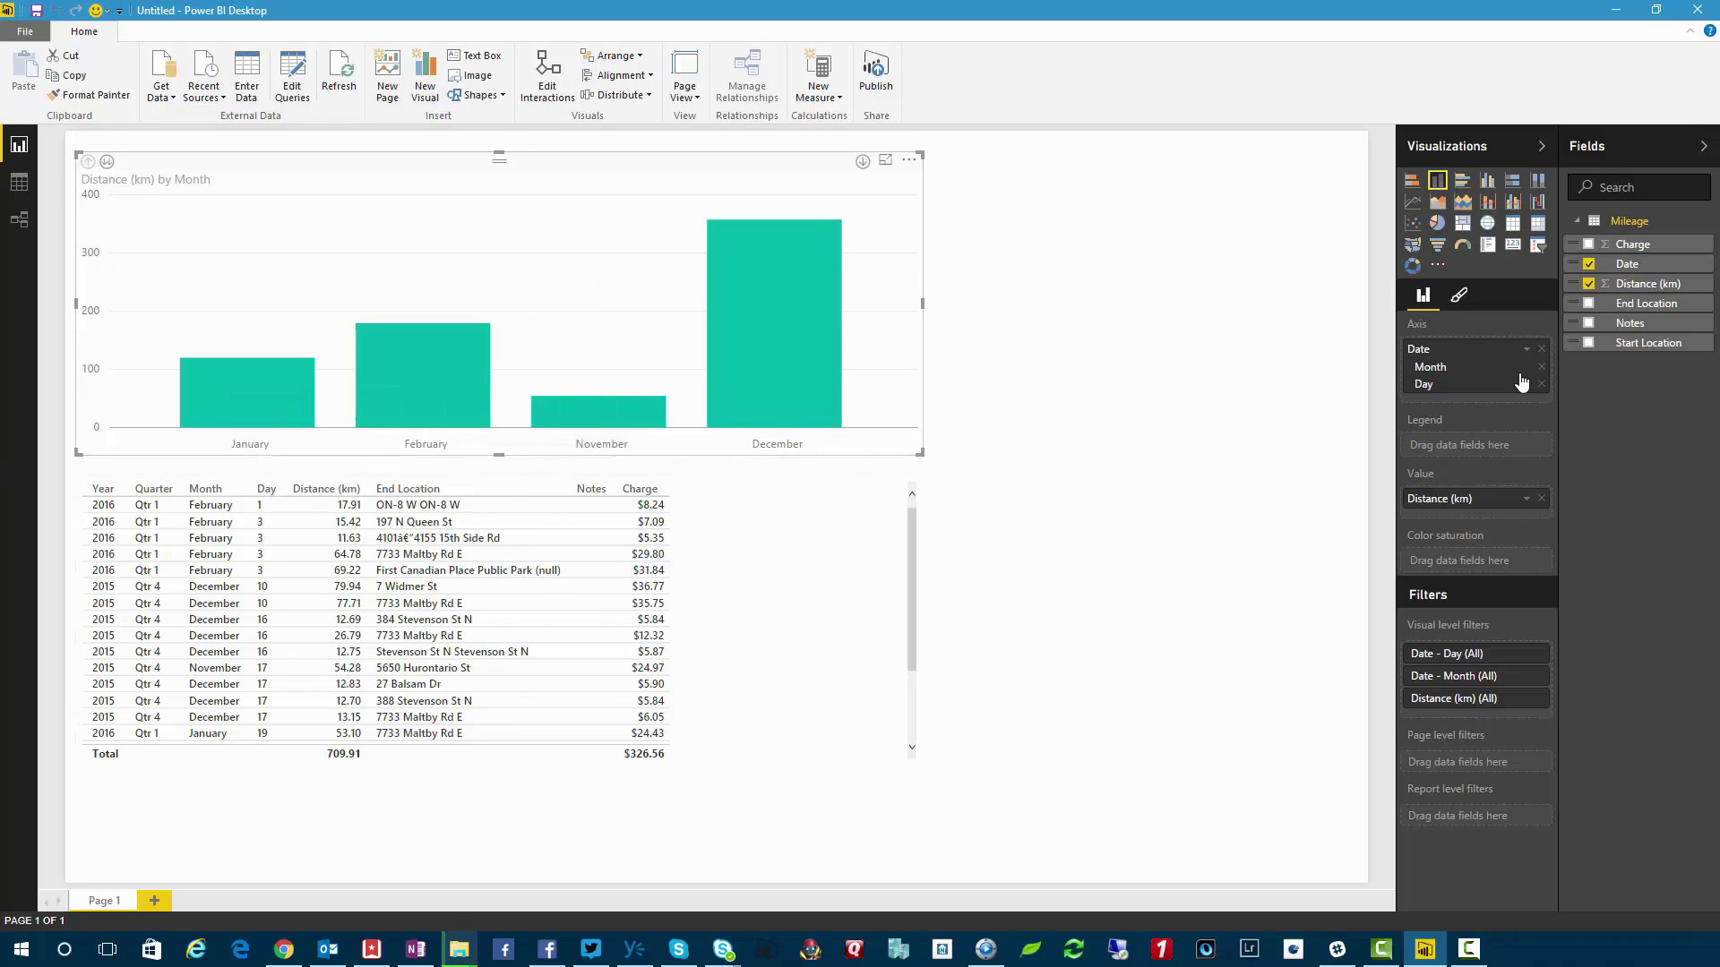
{"action": "key", "text": "F10"}
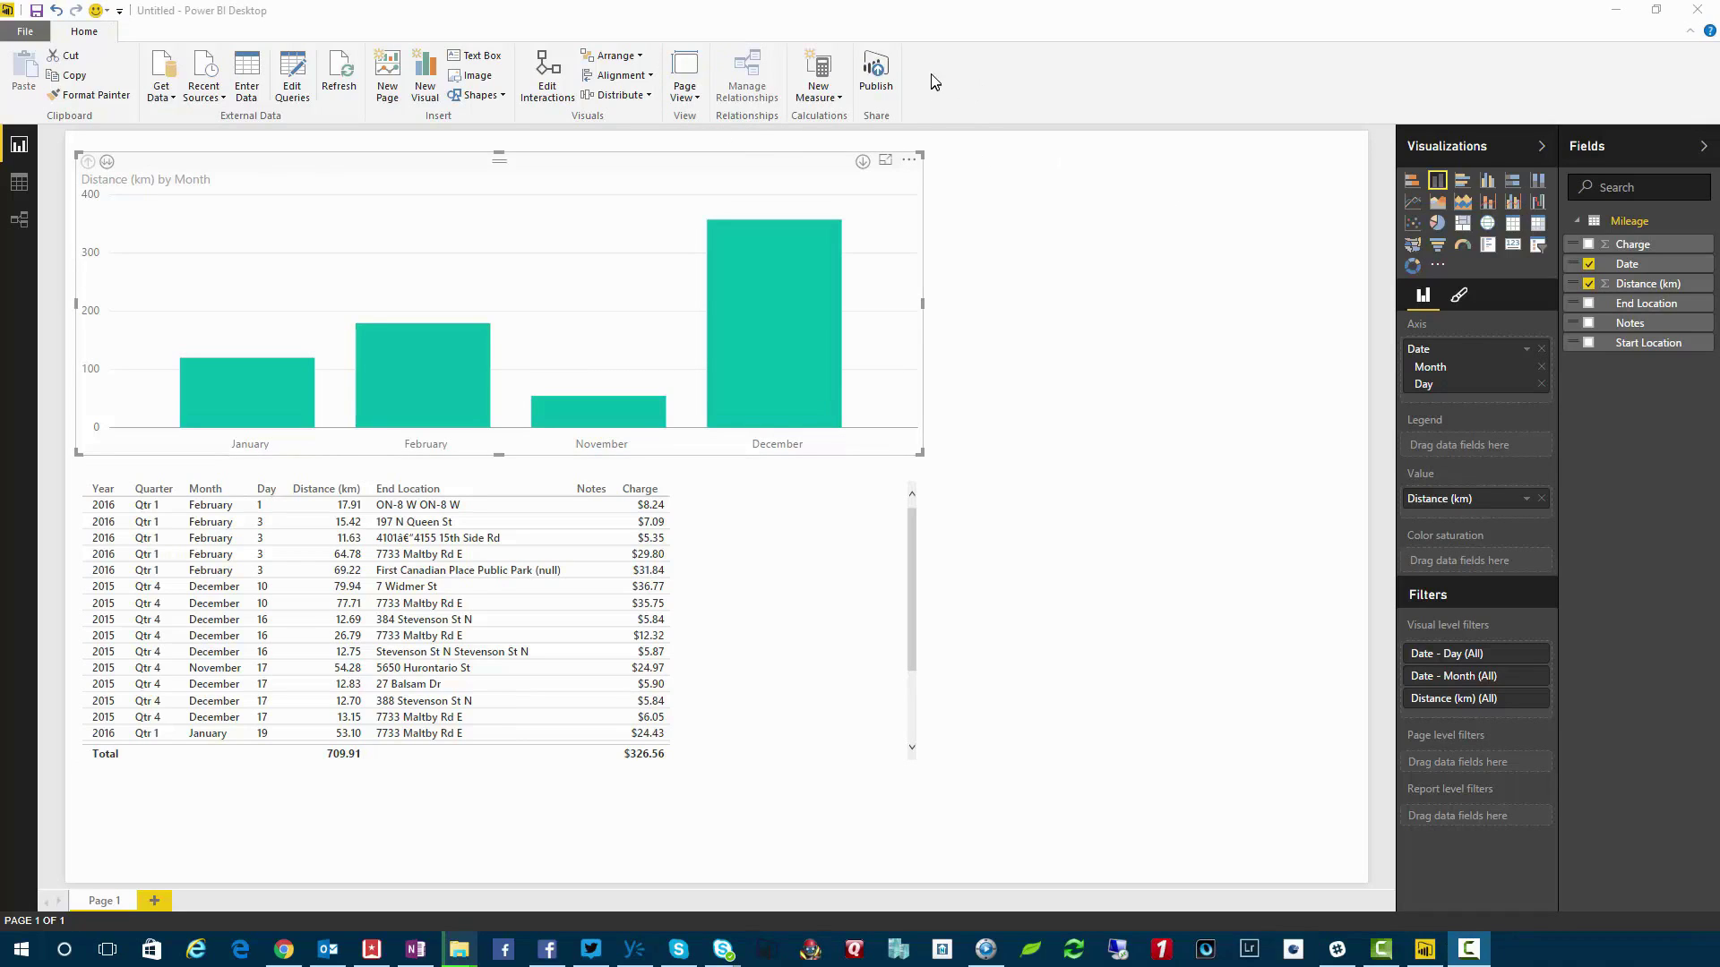
Save the report as MileageReport in OneDrive - Personal > Data > Mileage
{"action": "left_click", "coordinate": [905, 79]}
{"action": "left_click", "coordinate": [880, 70]}
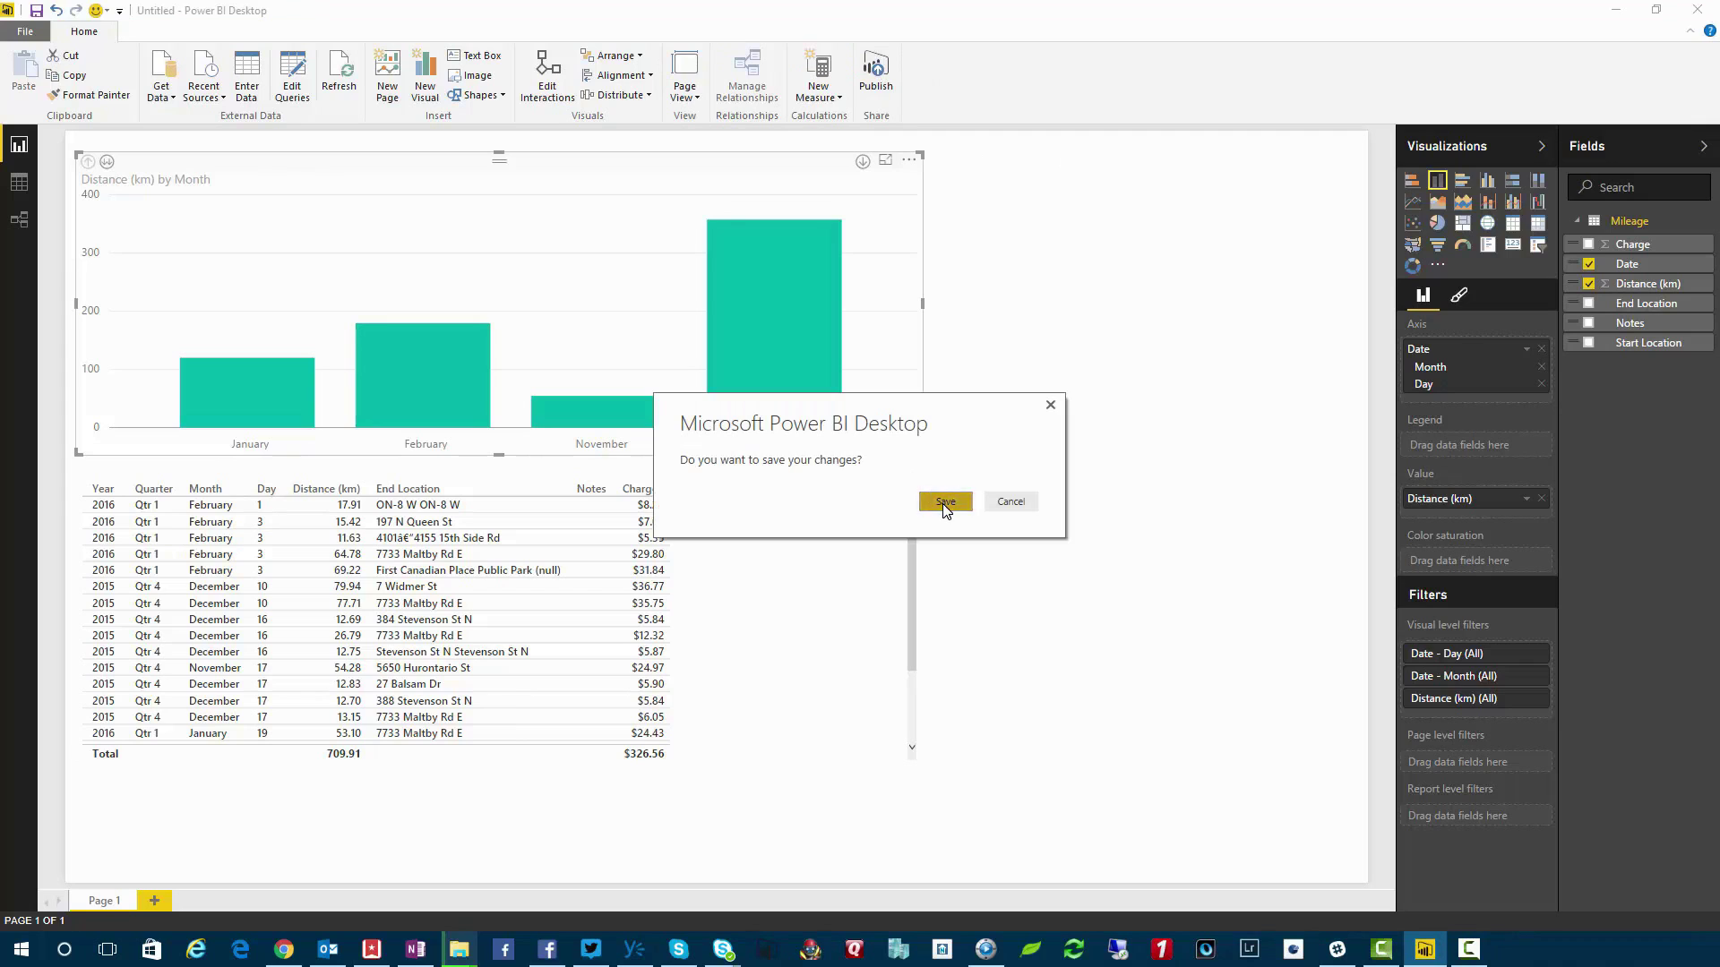
{"action": "left_click", "coordinate": [945, 503]}
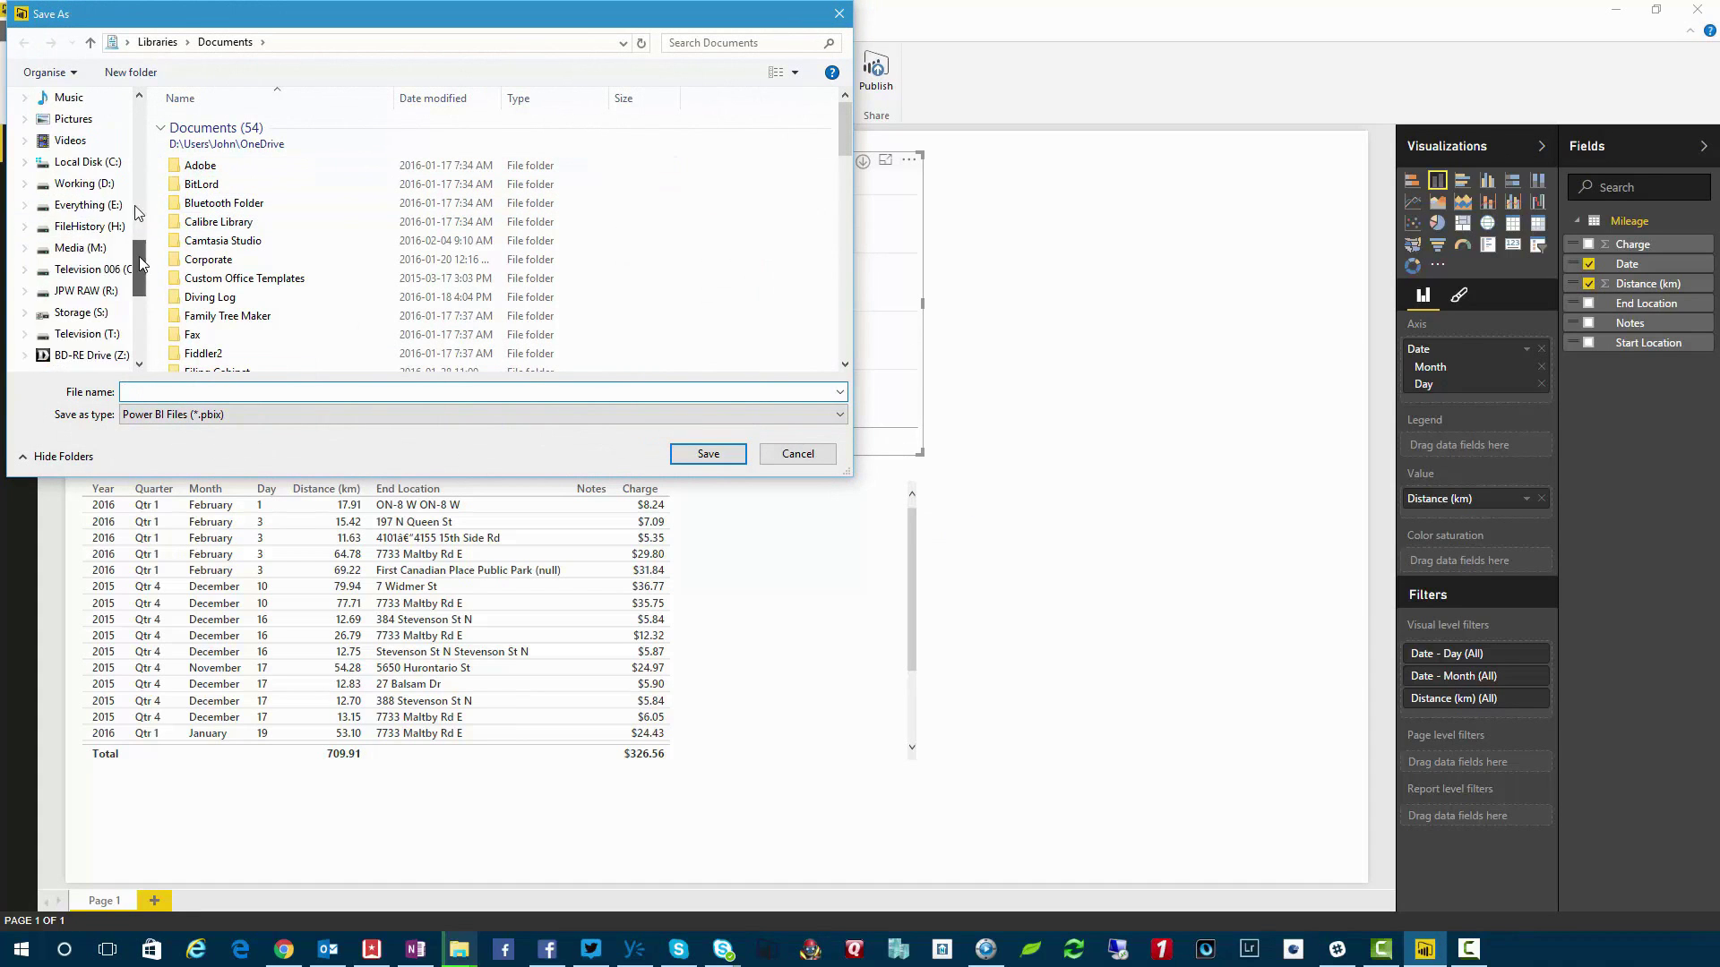
{"action": "left_click_drag", "start_coordinate": [138, 256], "coordinate": [142, 172]}
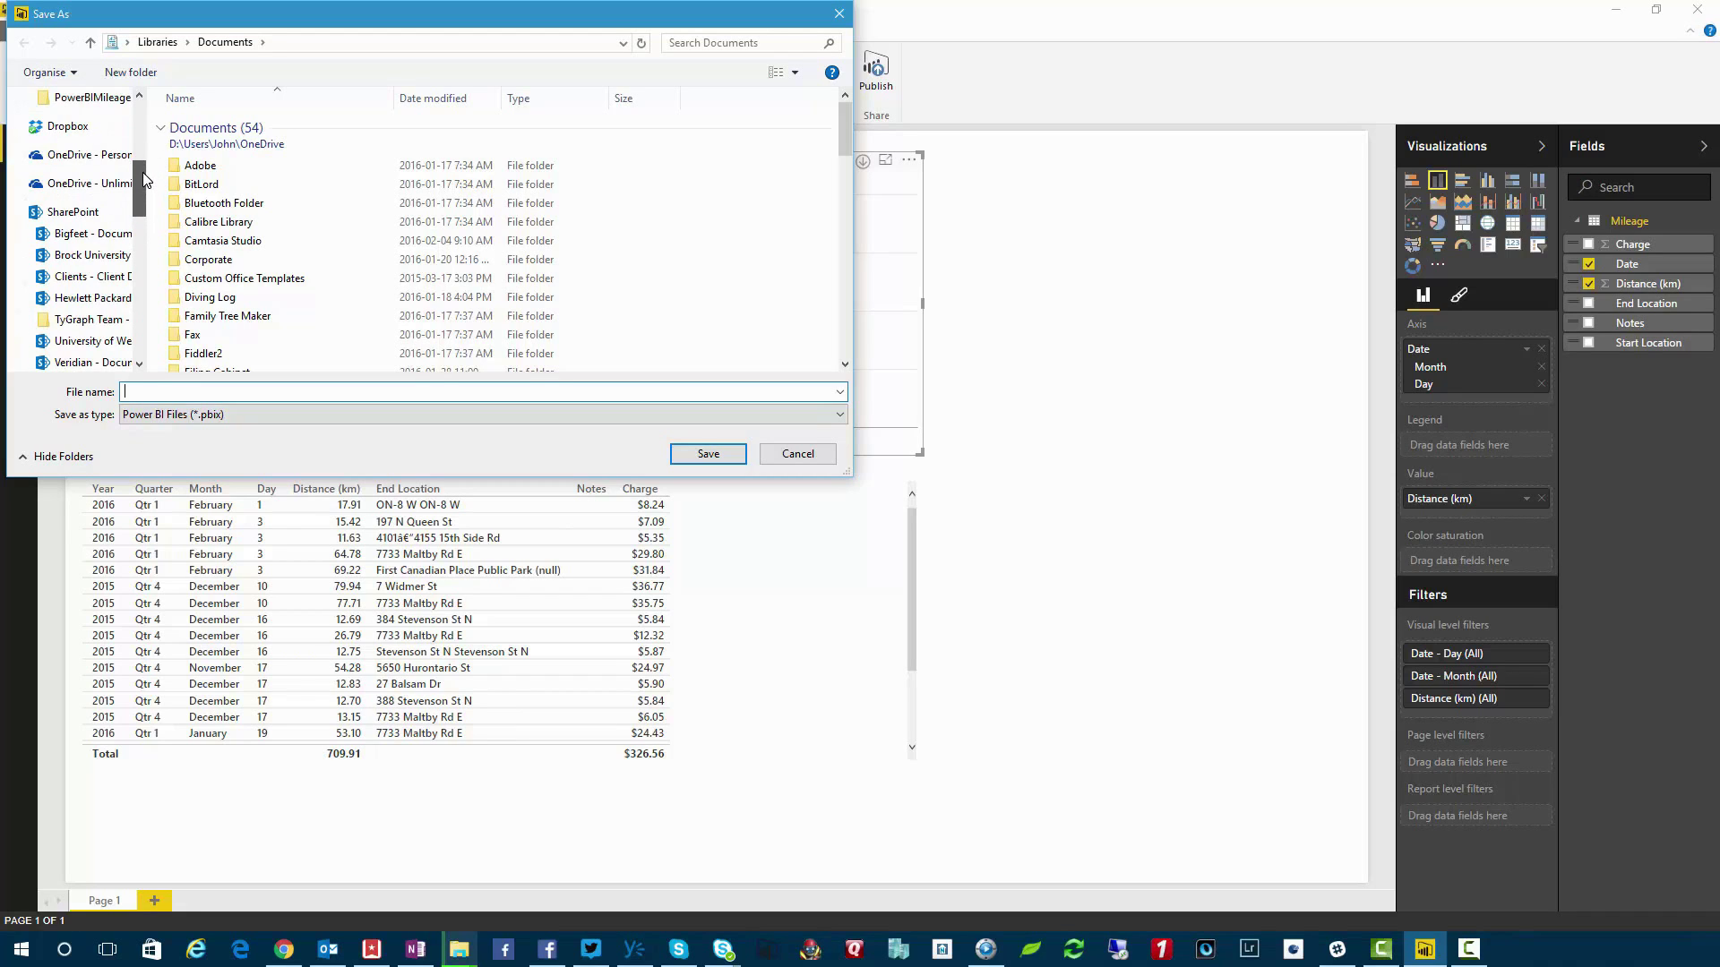
{"action": "left_click", "coordinate": [122, 159]}
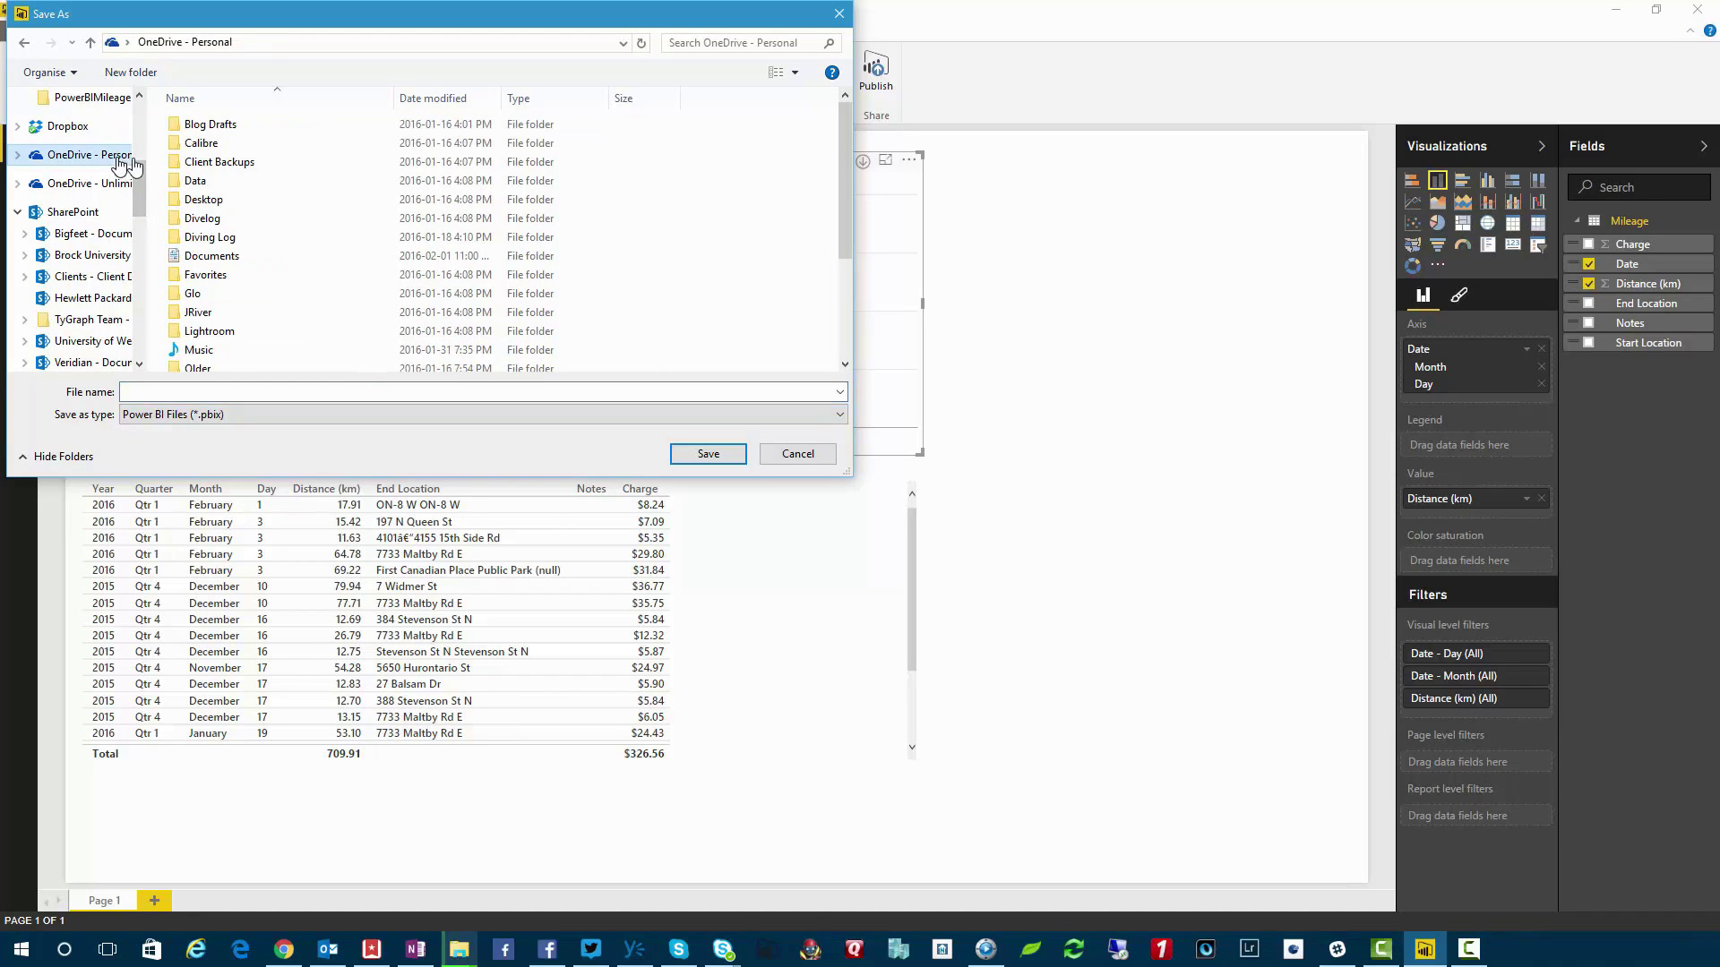
{"action": "double_click", "coordinate": [199, 180]}
{"action": "double_click", "coordinate": [203, 217]}
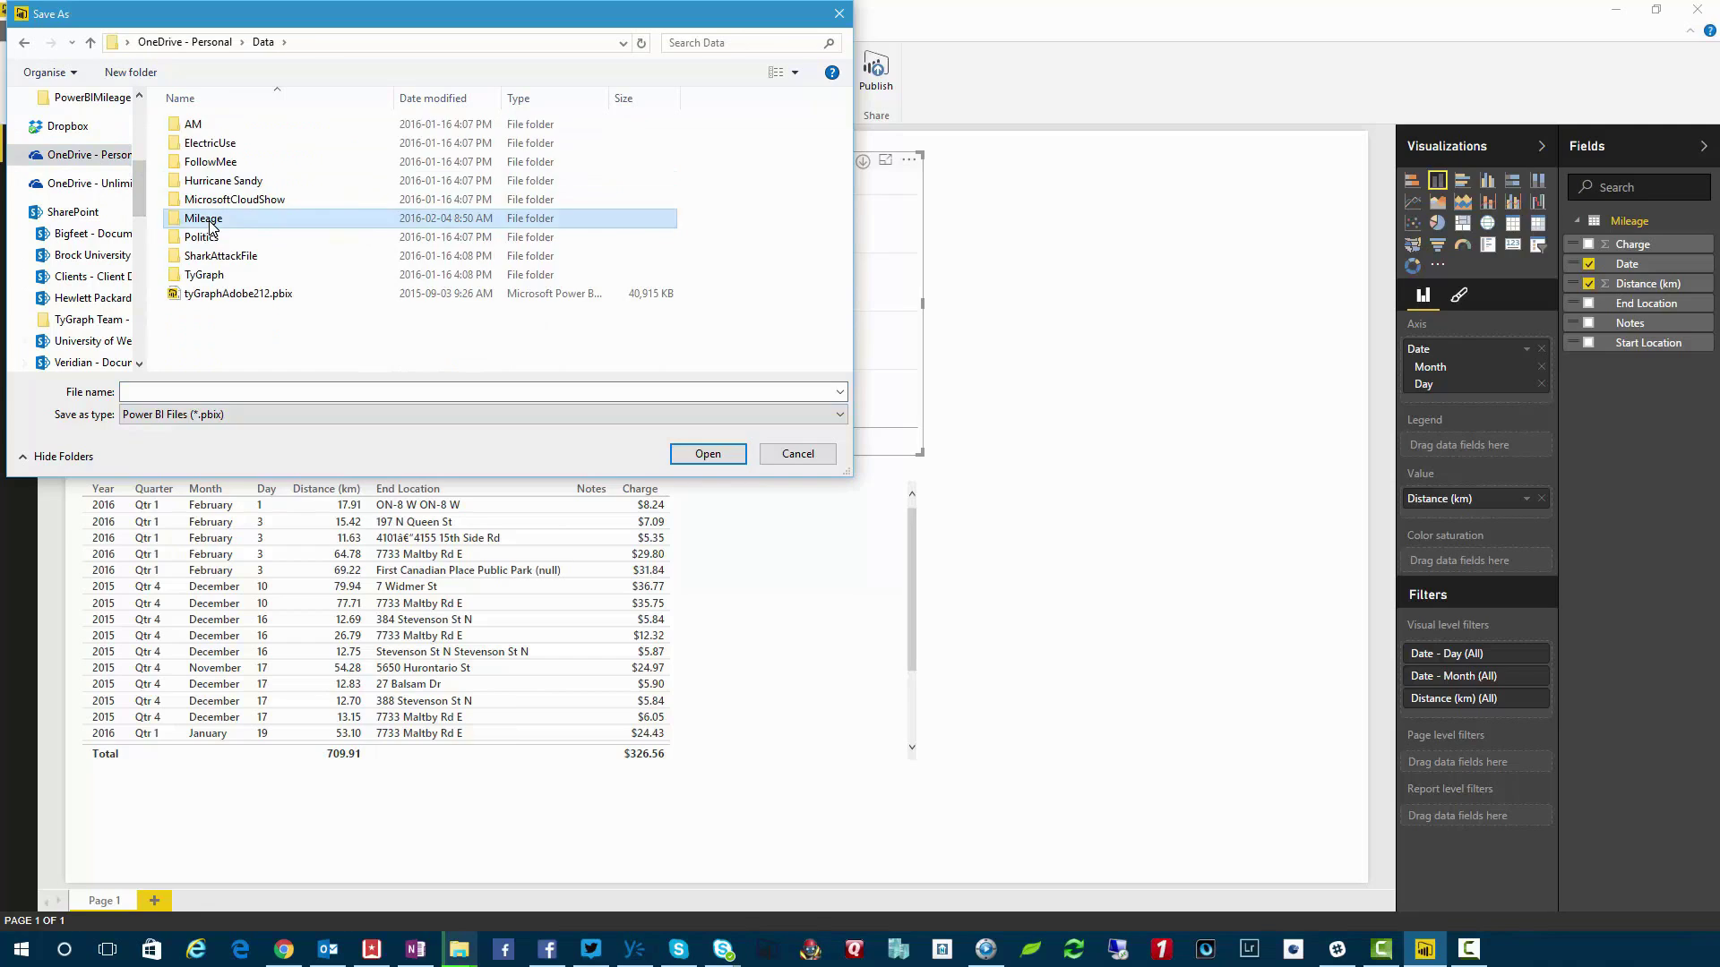
{"action": "left_click", "coordinate": [206, 391]}
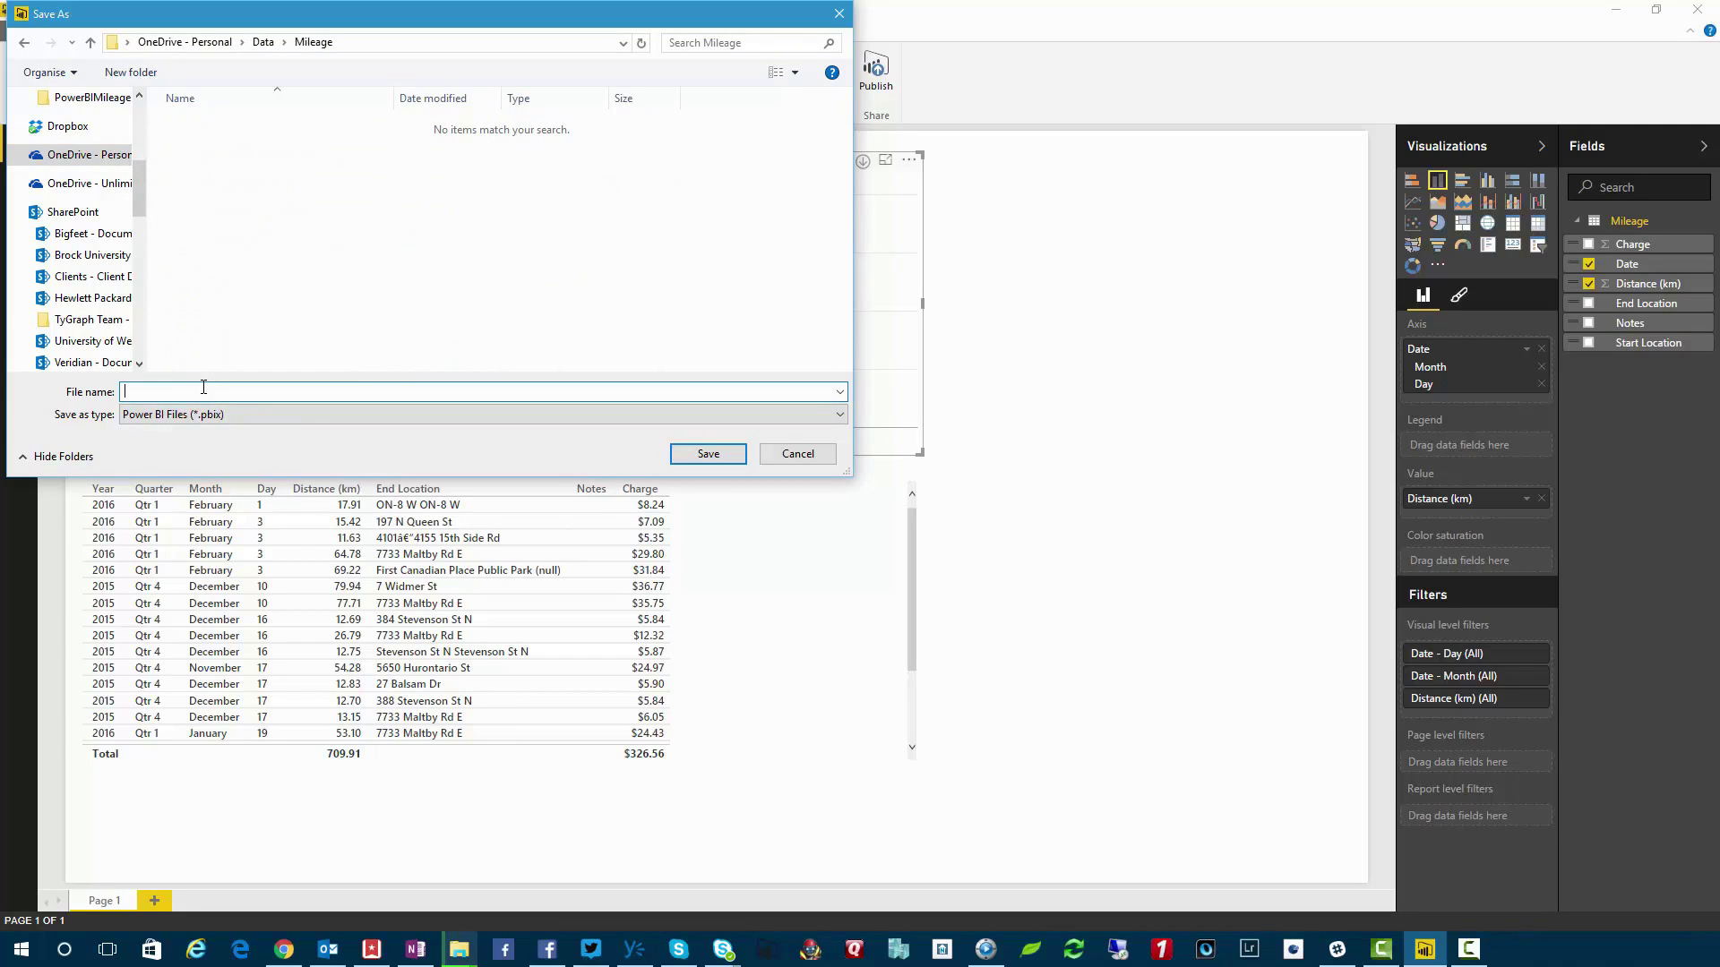
{"action": "type", "text": "MileageReport"}
{"action": "left_click", "coordinate": [708, 453]}
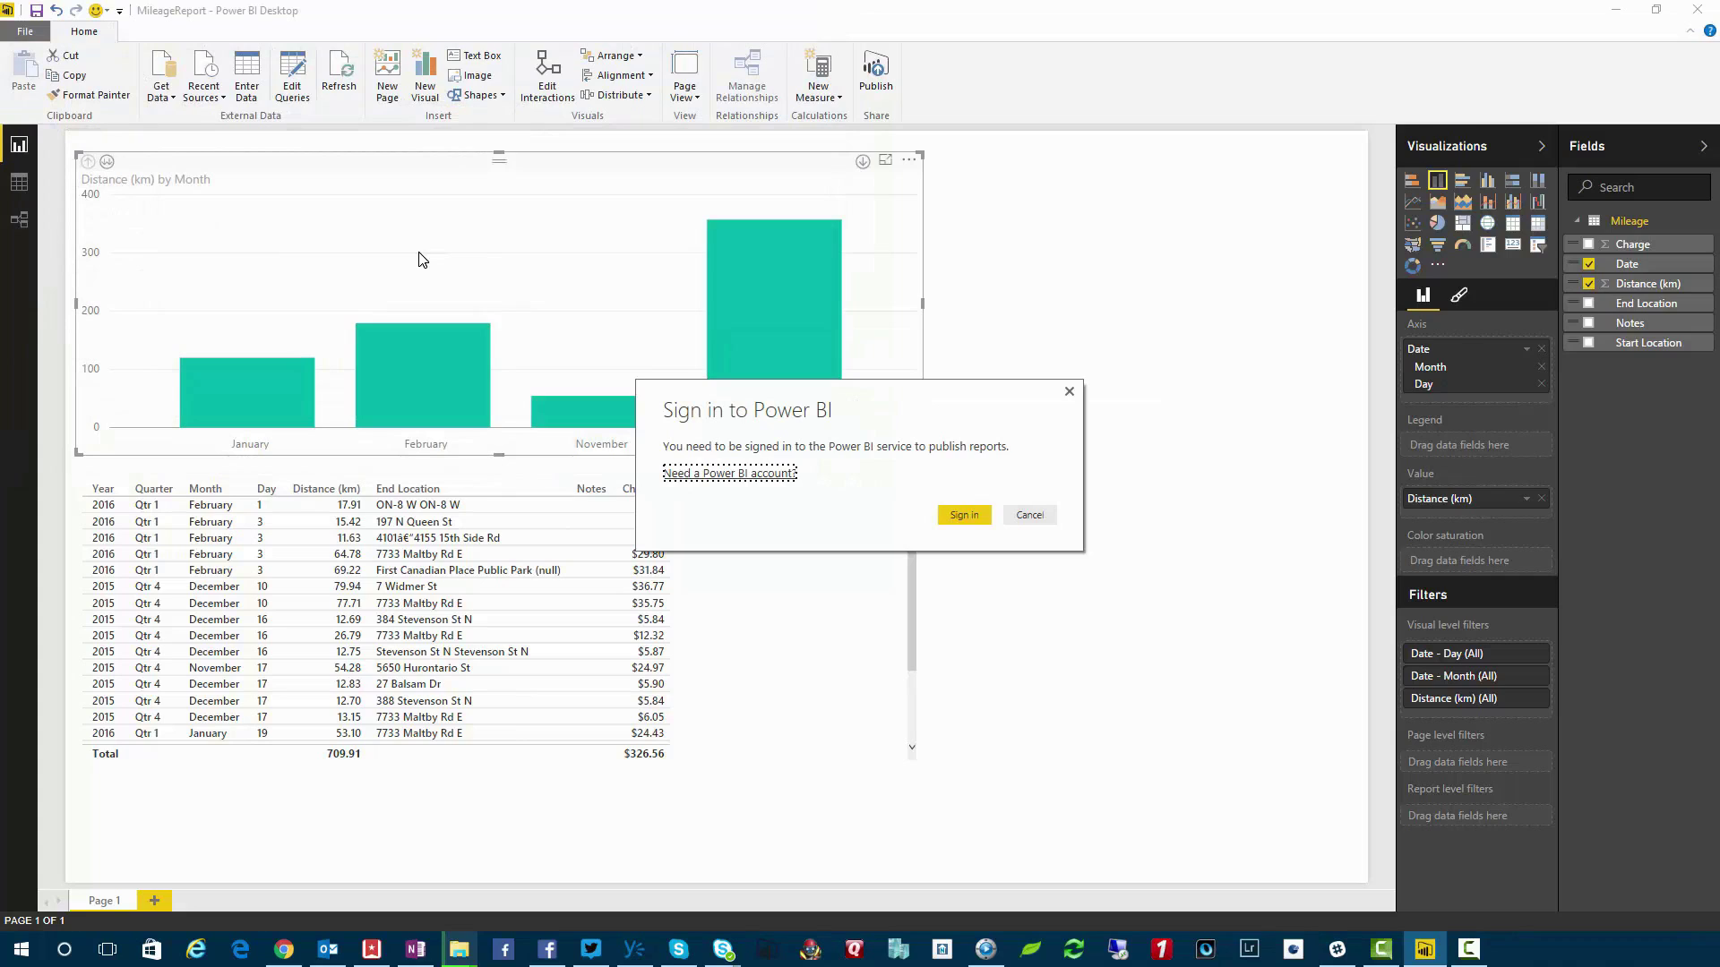
Sign in to publish MileageReport and open it in the Power BI service
{"action": "left_click", "coordinate": [959, 513]}
{"action": "left_click", "coordinate": [959, 515]}
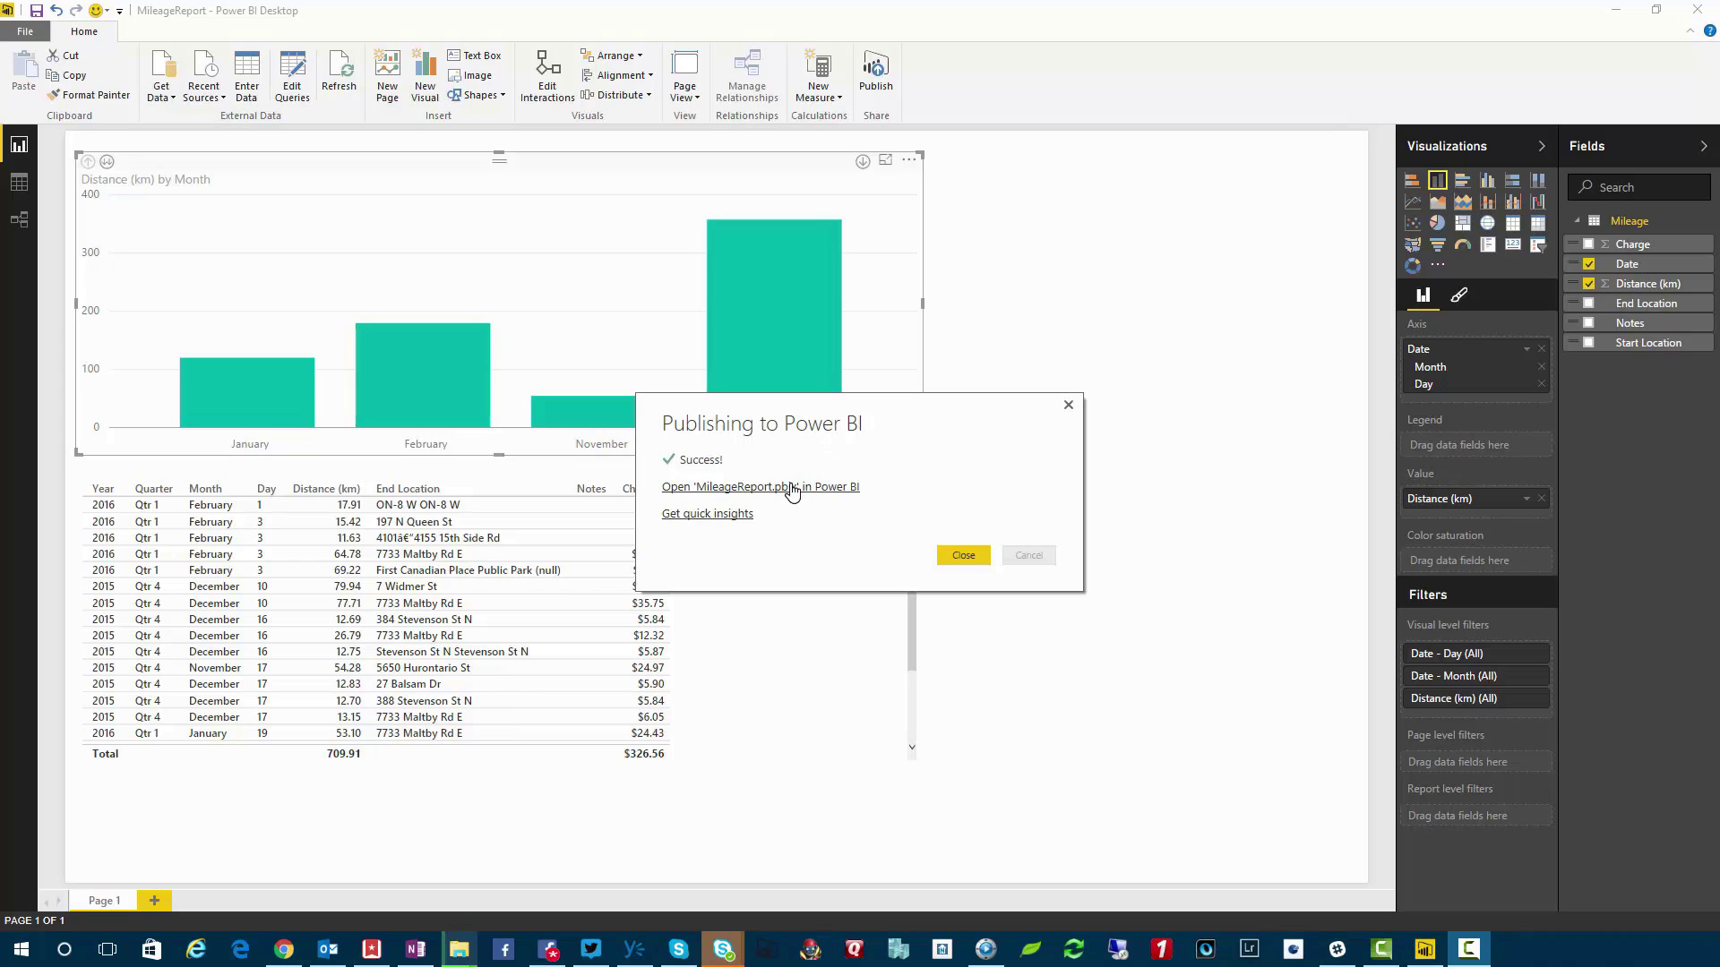
{"action": "left_click", "coordinate": [792, 492]}
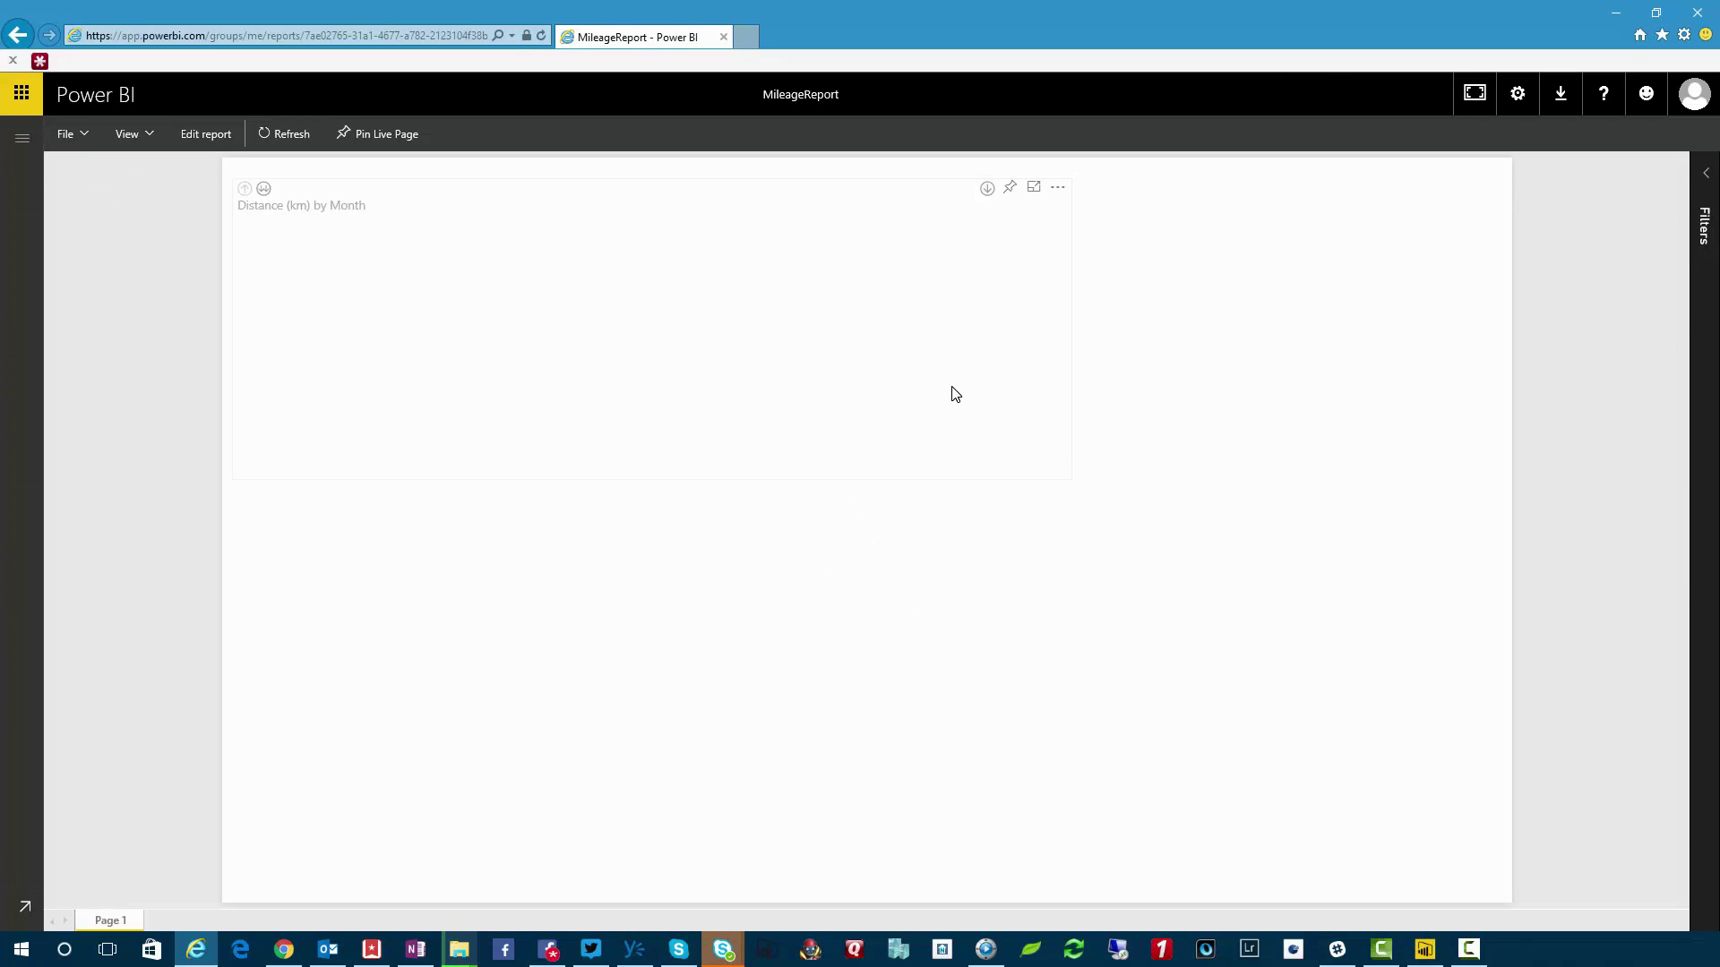
Cross-filter the report's table to December's, then February's, trips using the chart bars
{"action": "mouse_move", "coordinate": [904, 352]}
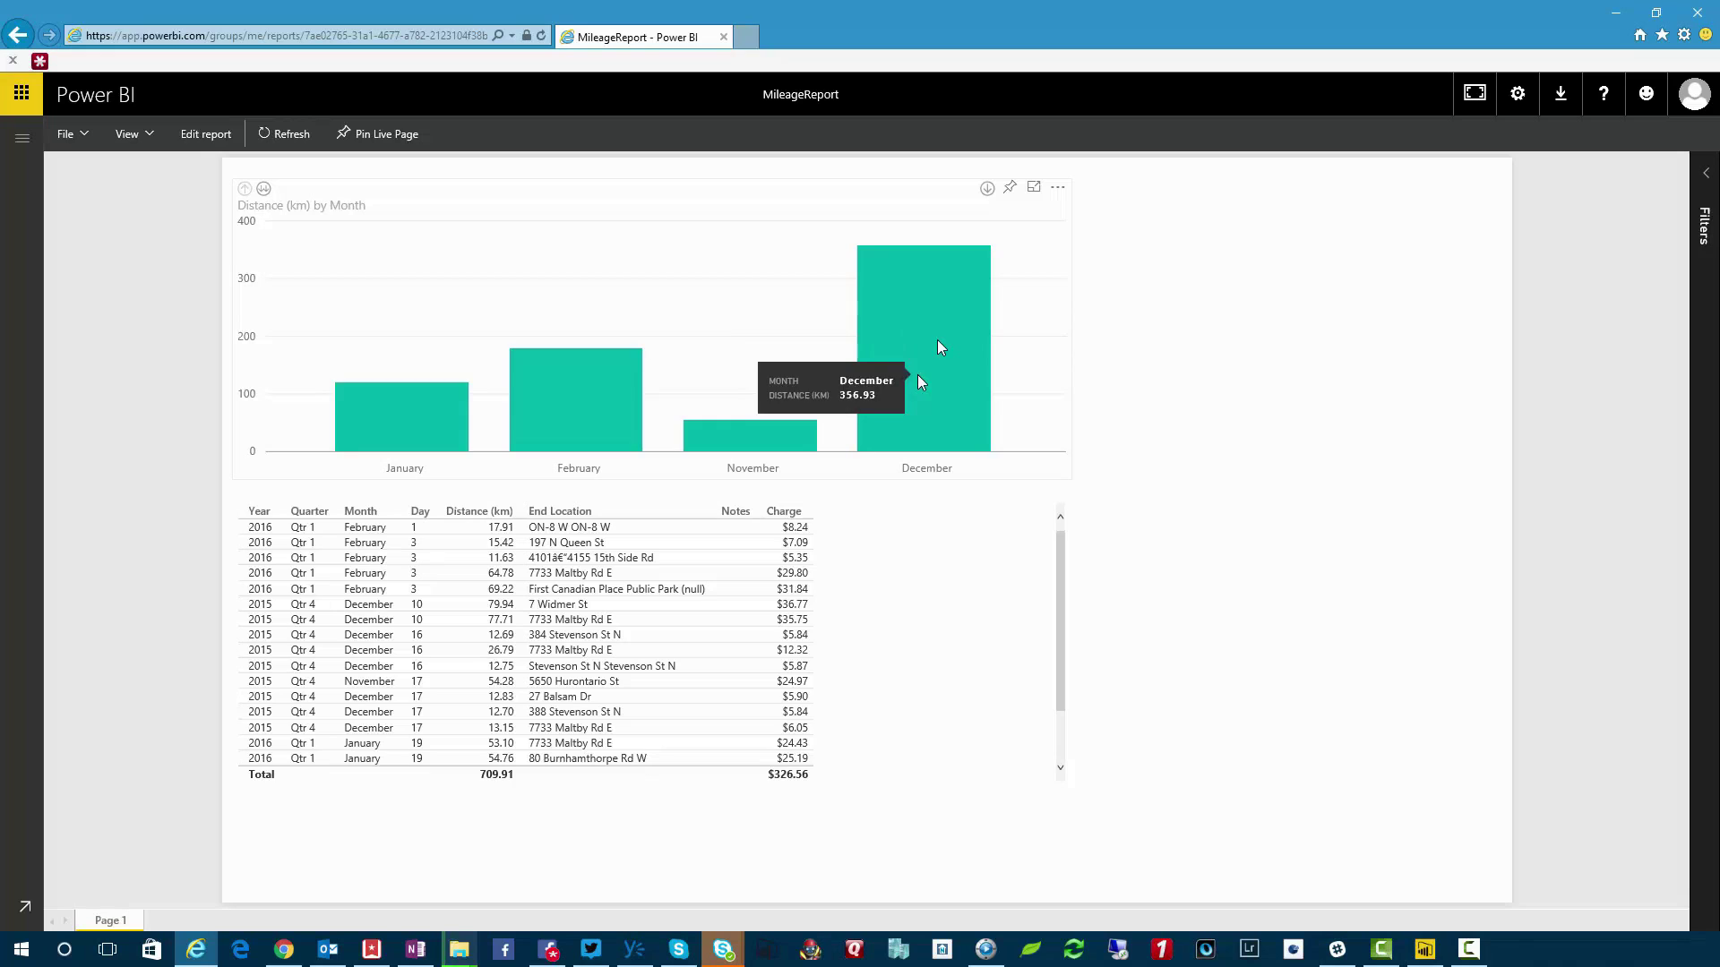
{"action": "left_click", "coordinate": [939, 348]}
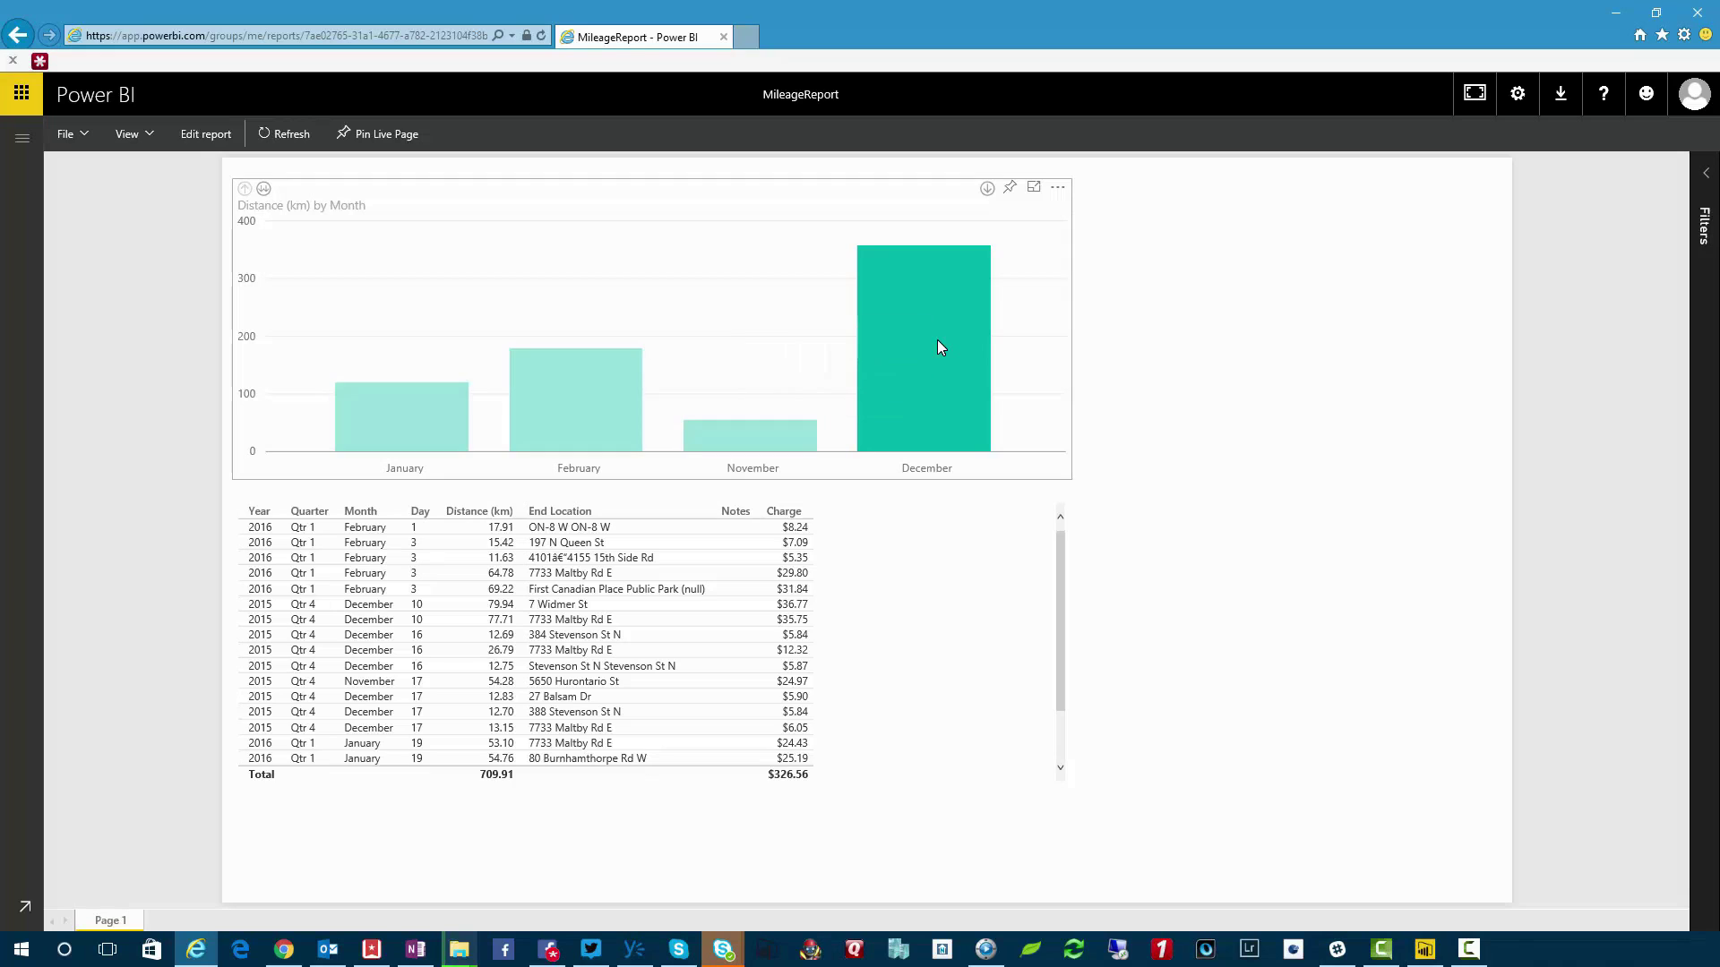
{"action": "left_click", "coordinate": [604, 389]}
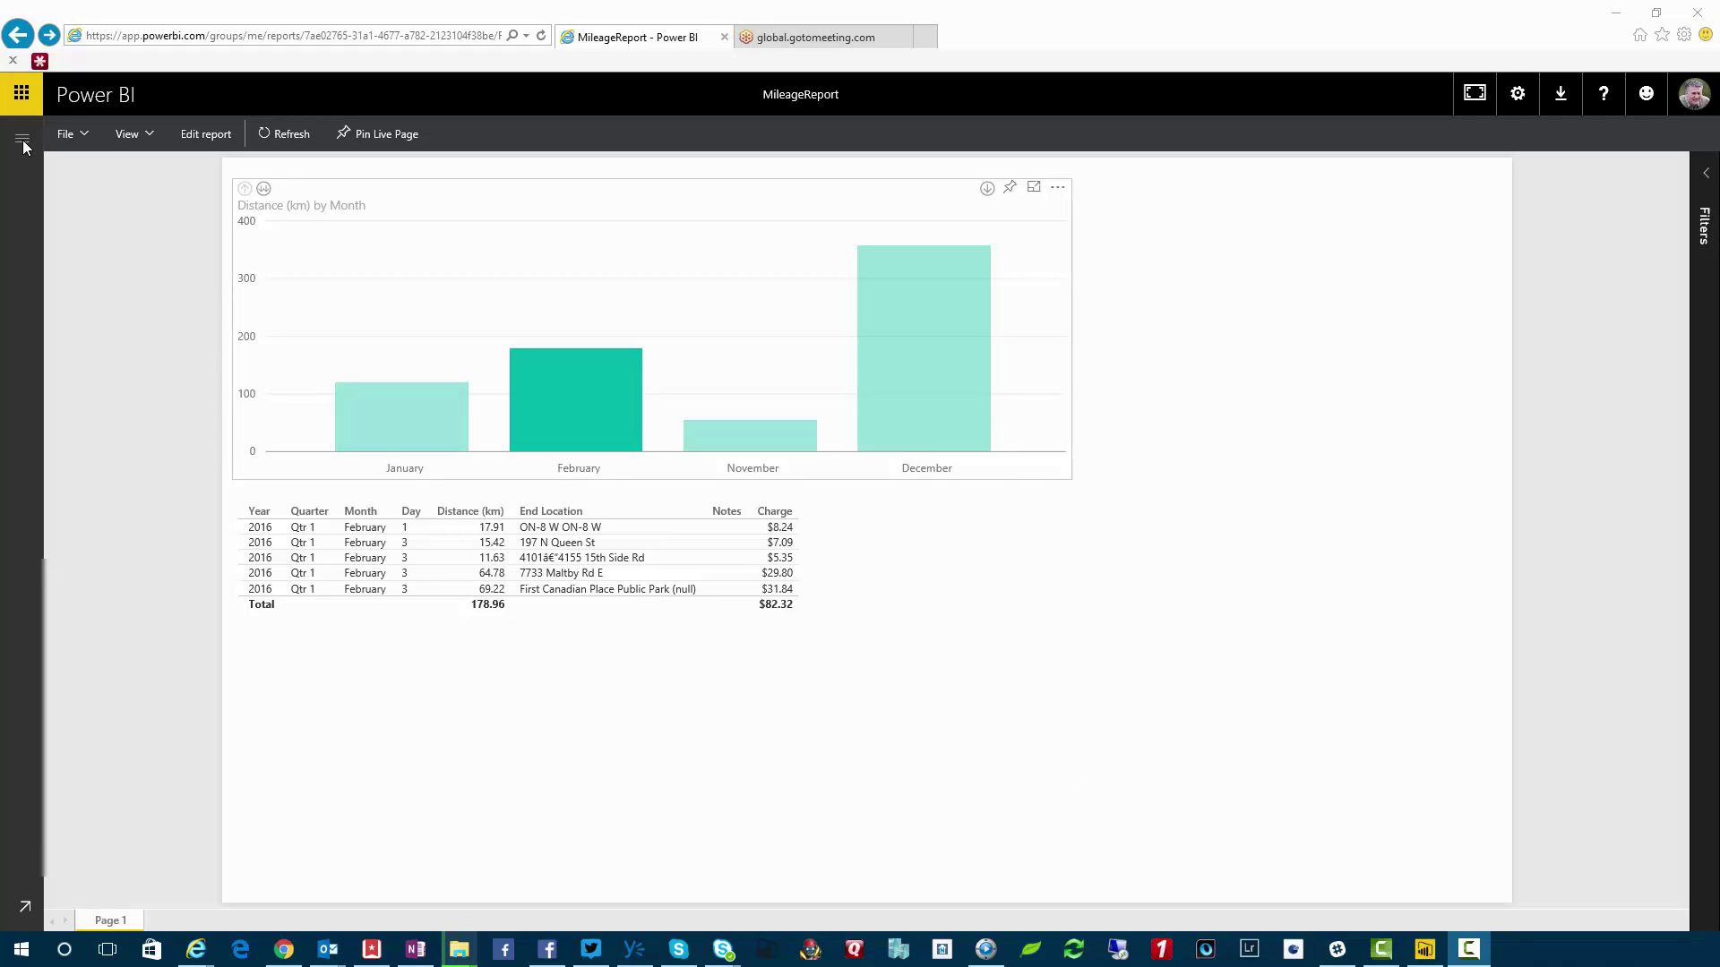
Expand the workspace navigation pane and scroll down to the Datasets list
{"action": "left_click", "coordinate": [262, 257]}
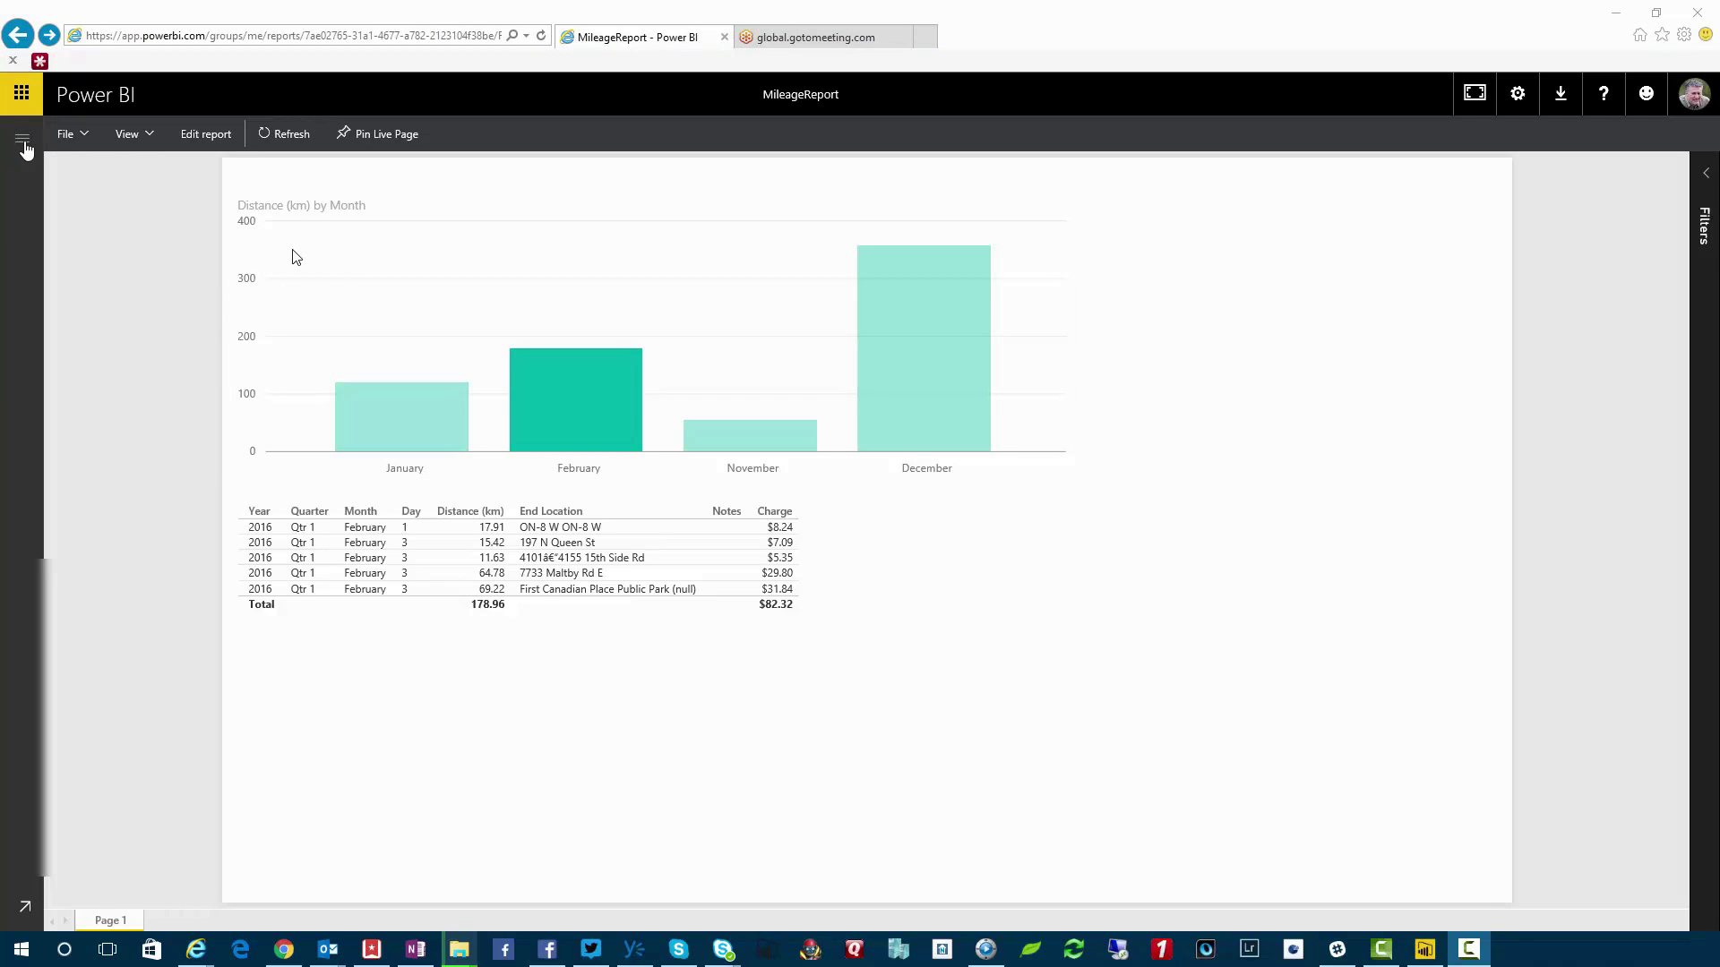
{"action": "left_click", "coordinate": [22, 140]}
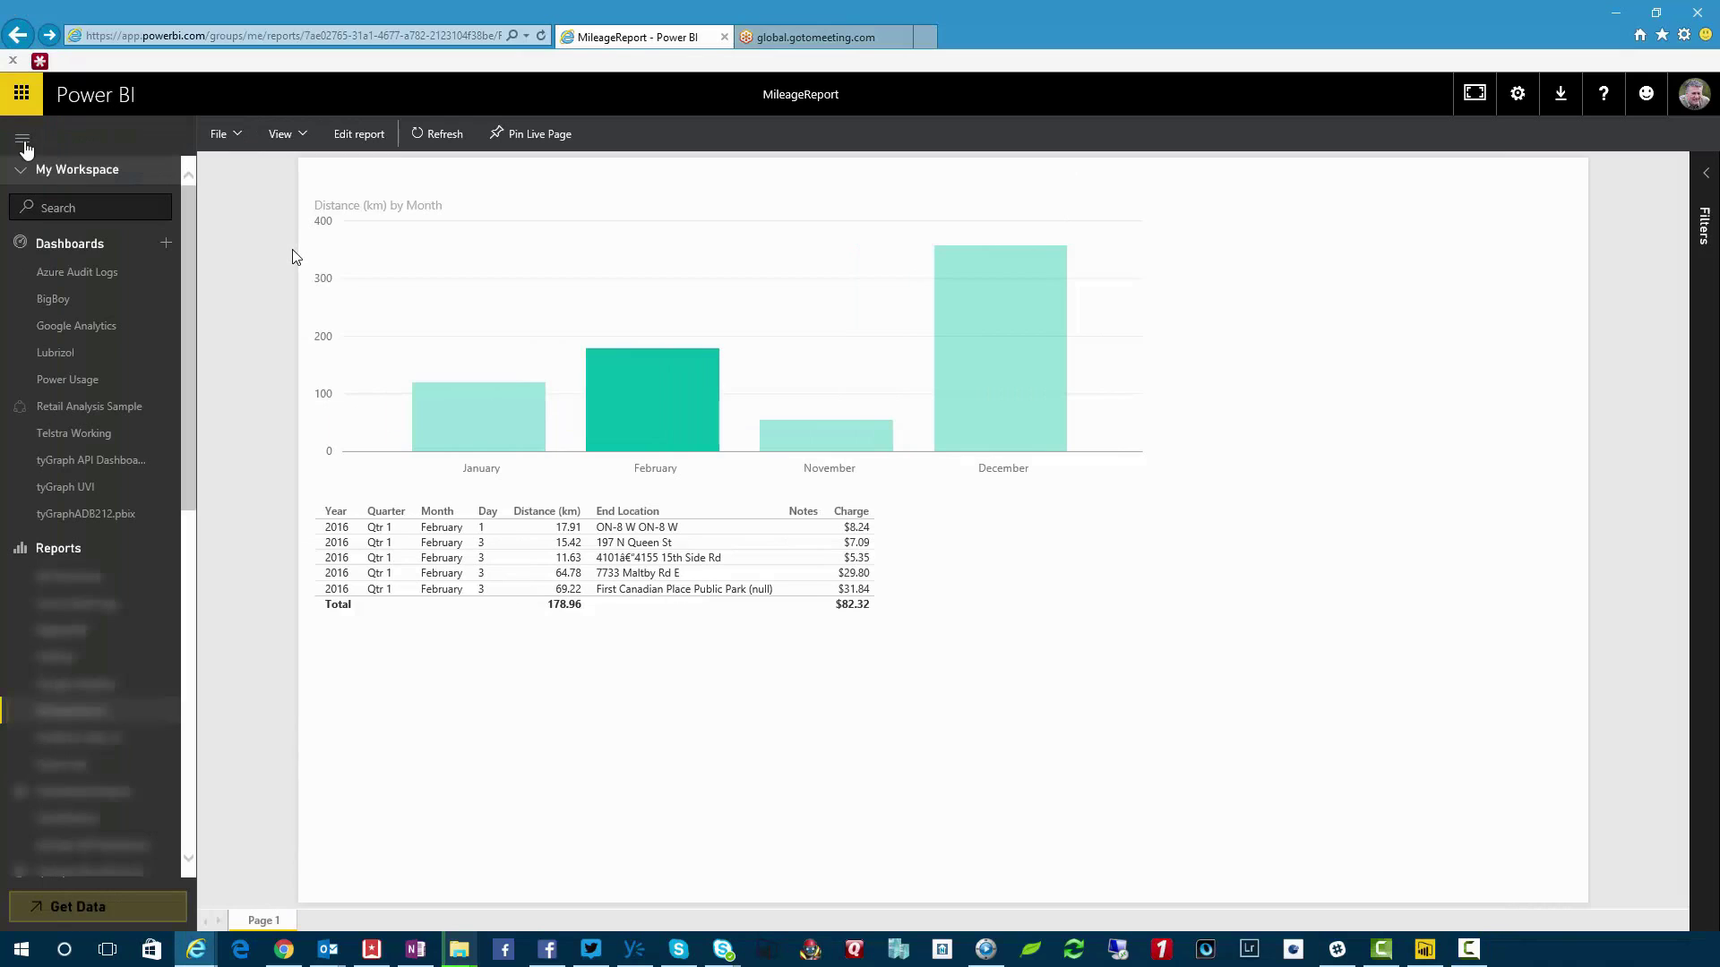
{"action": "scroll", "coordinate": [192, 376], "scroll_direction": "down", "scroll_amount": 10}
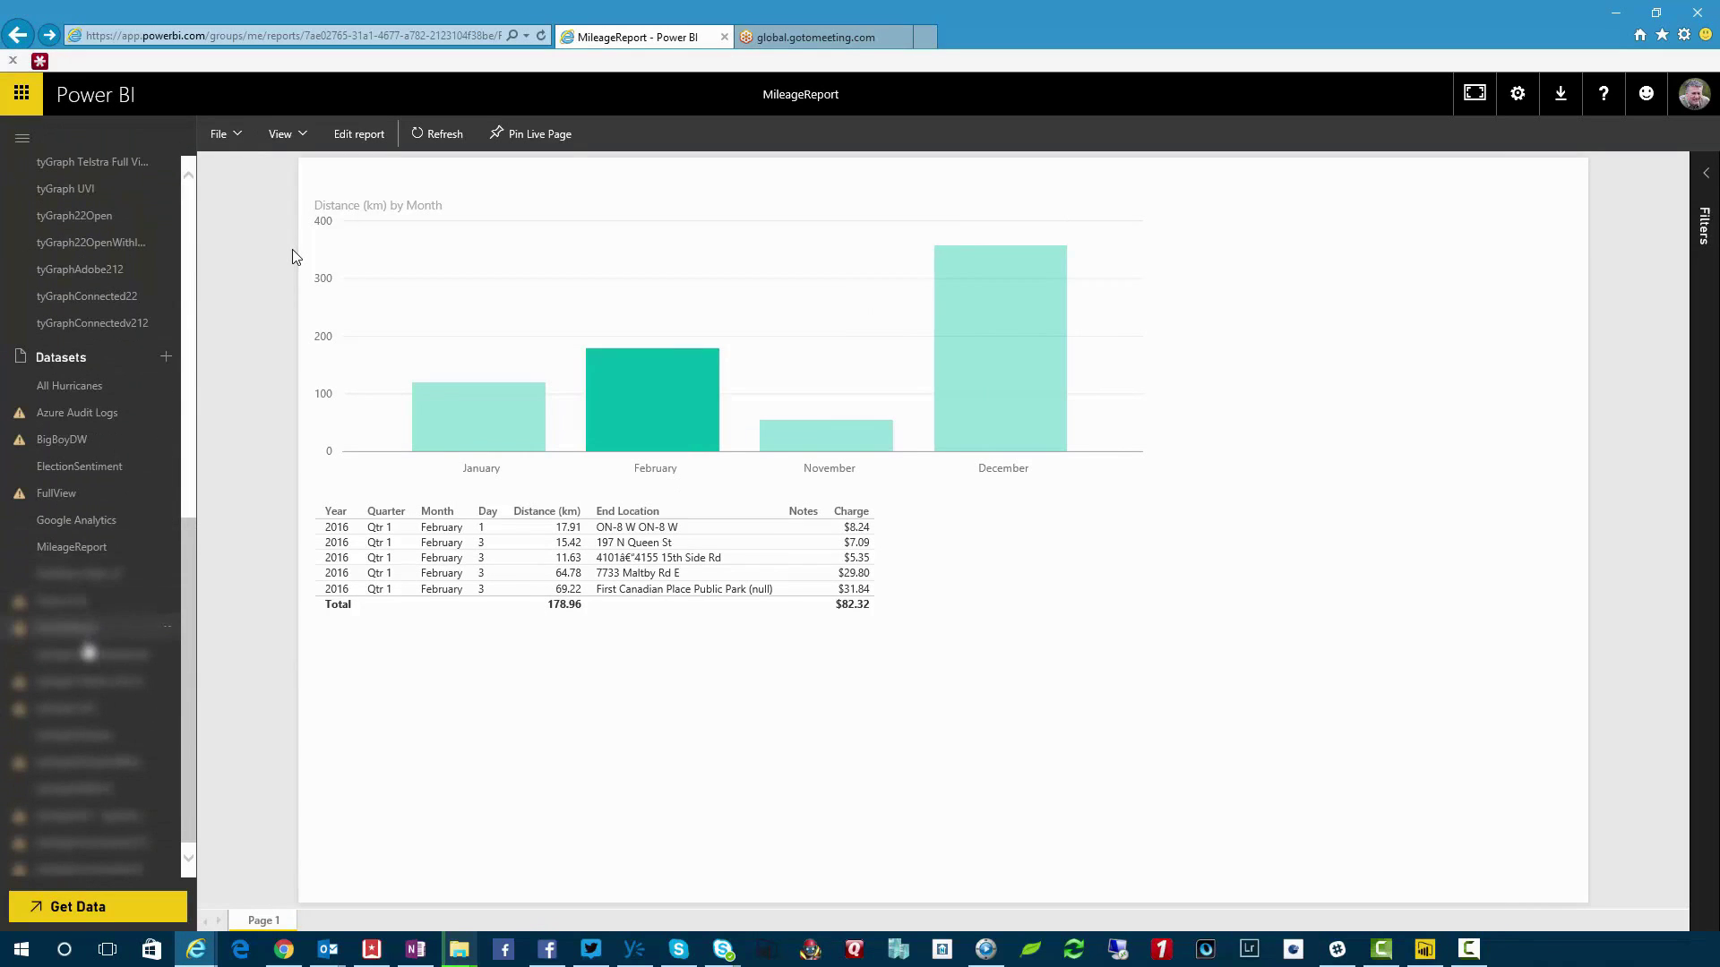
Open the MileageReport dataset's Schedule Refresh settings and download the Power BI Gateways installer
{"action": "left_click", "coordinate": [165, 547]}
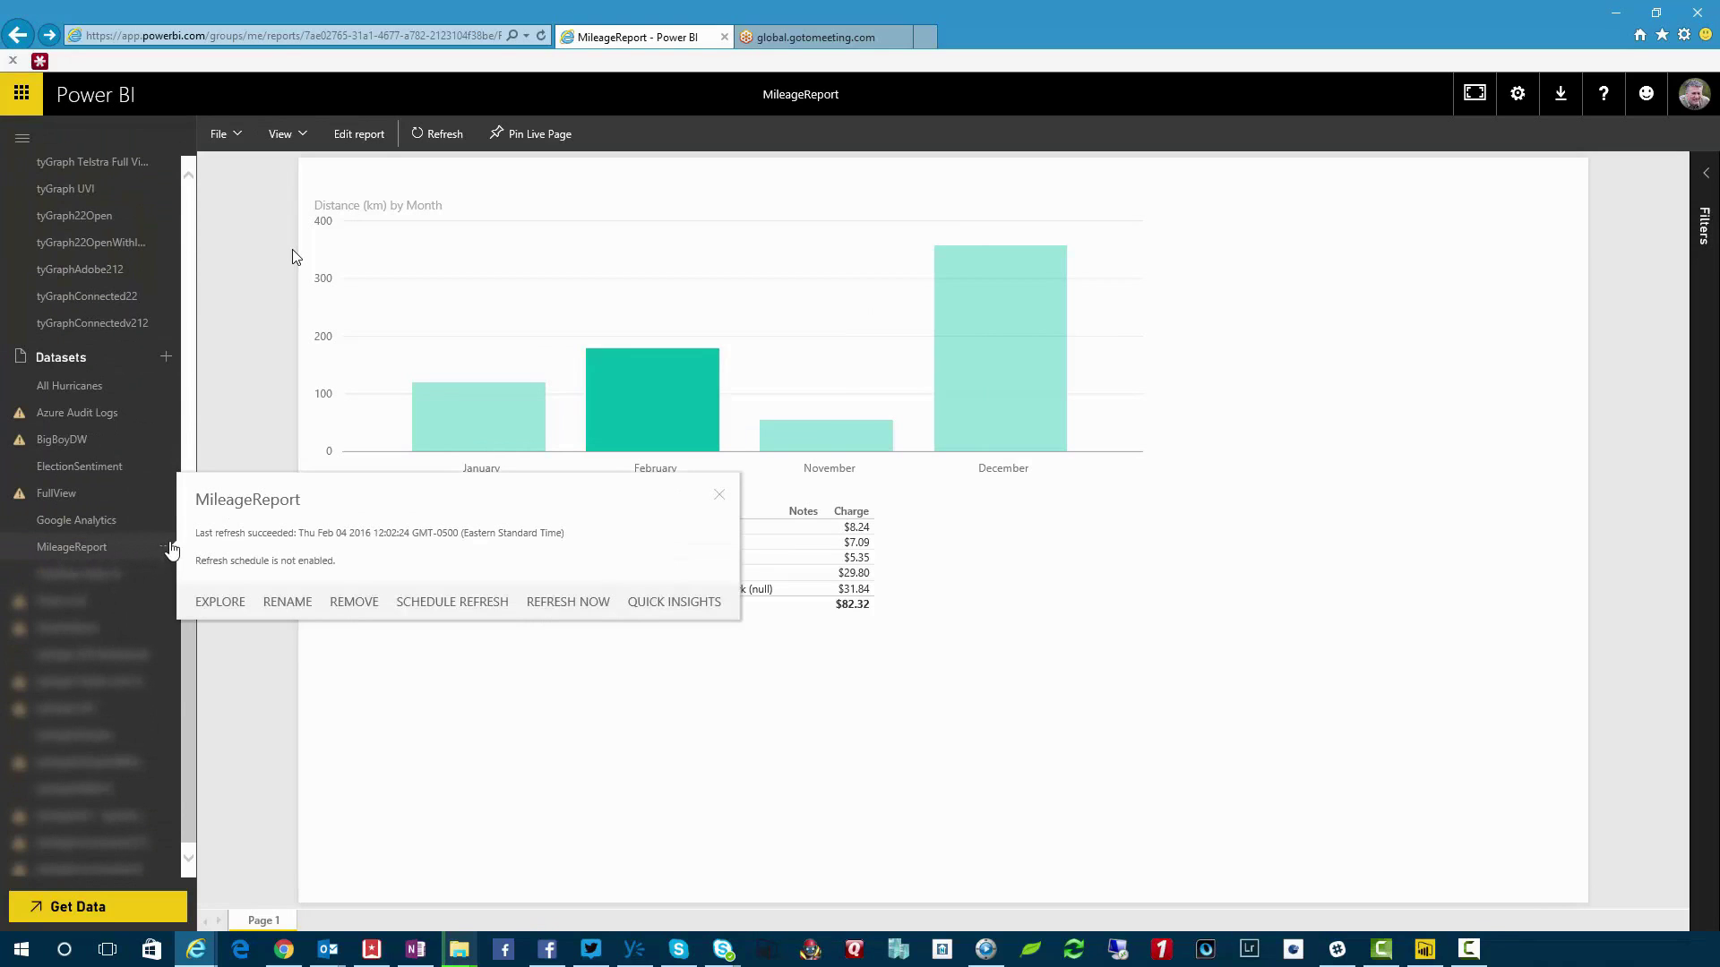
{"action": "left_click", "coordinate": [430, 605]}
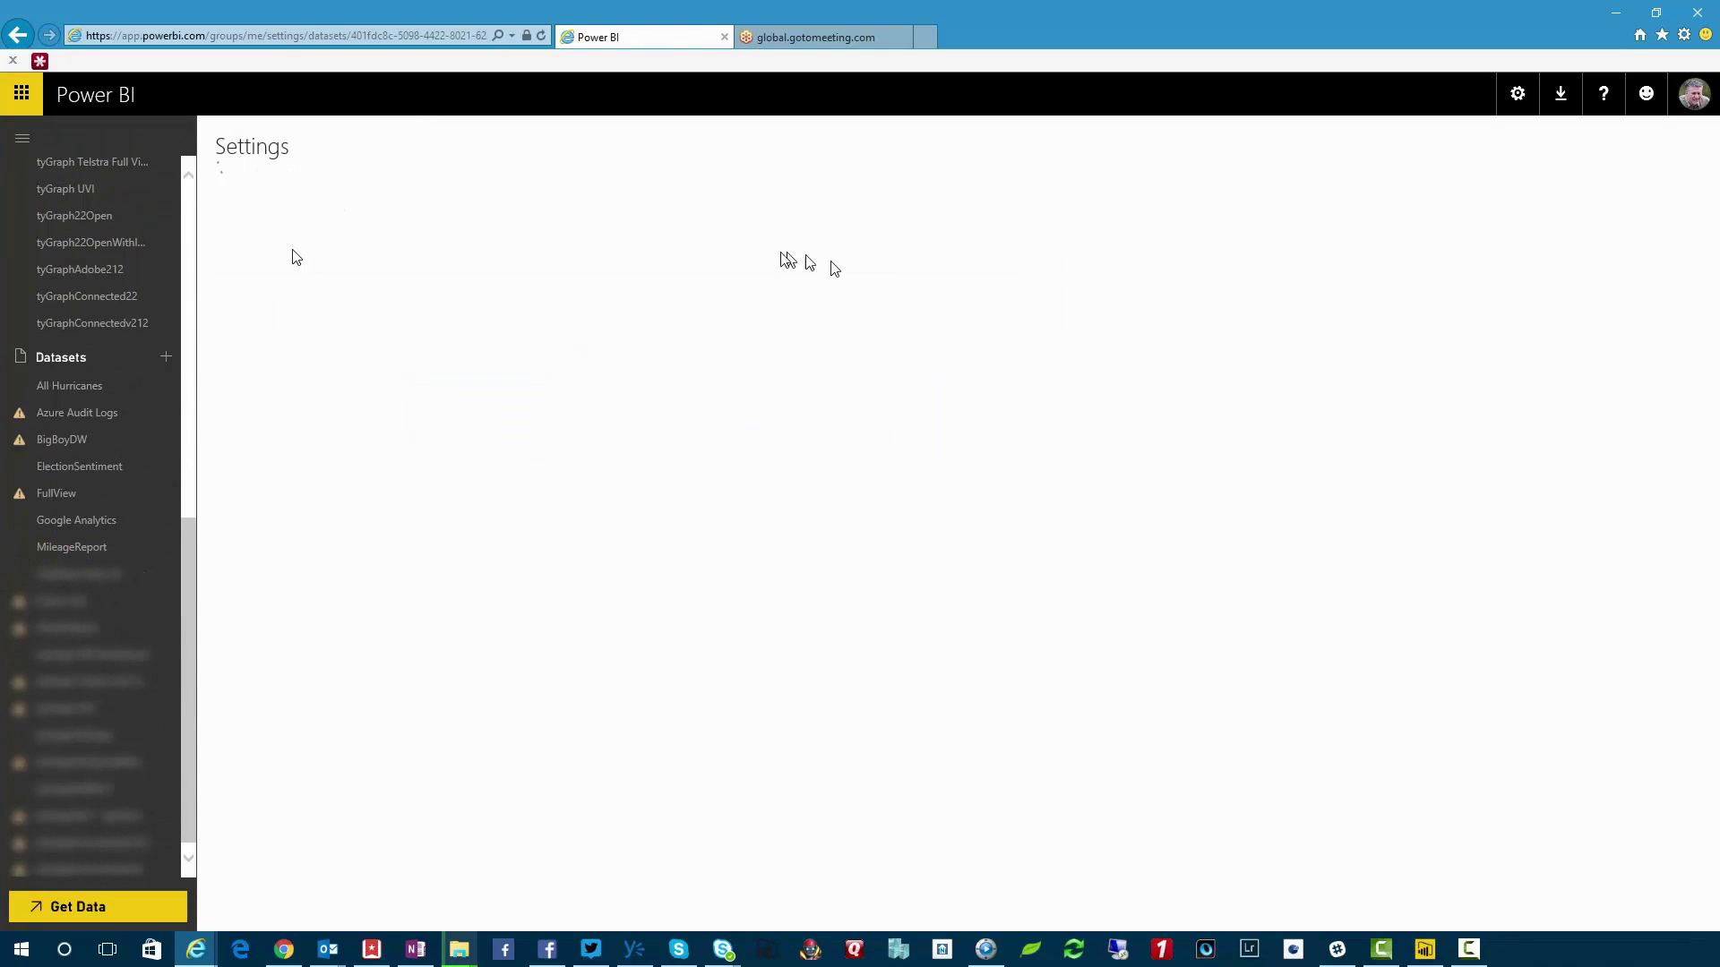
{"action": "left_click", "coordinate": [21, 139]}
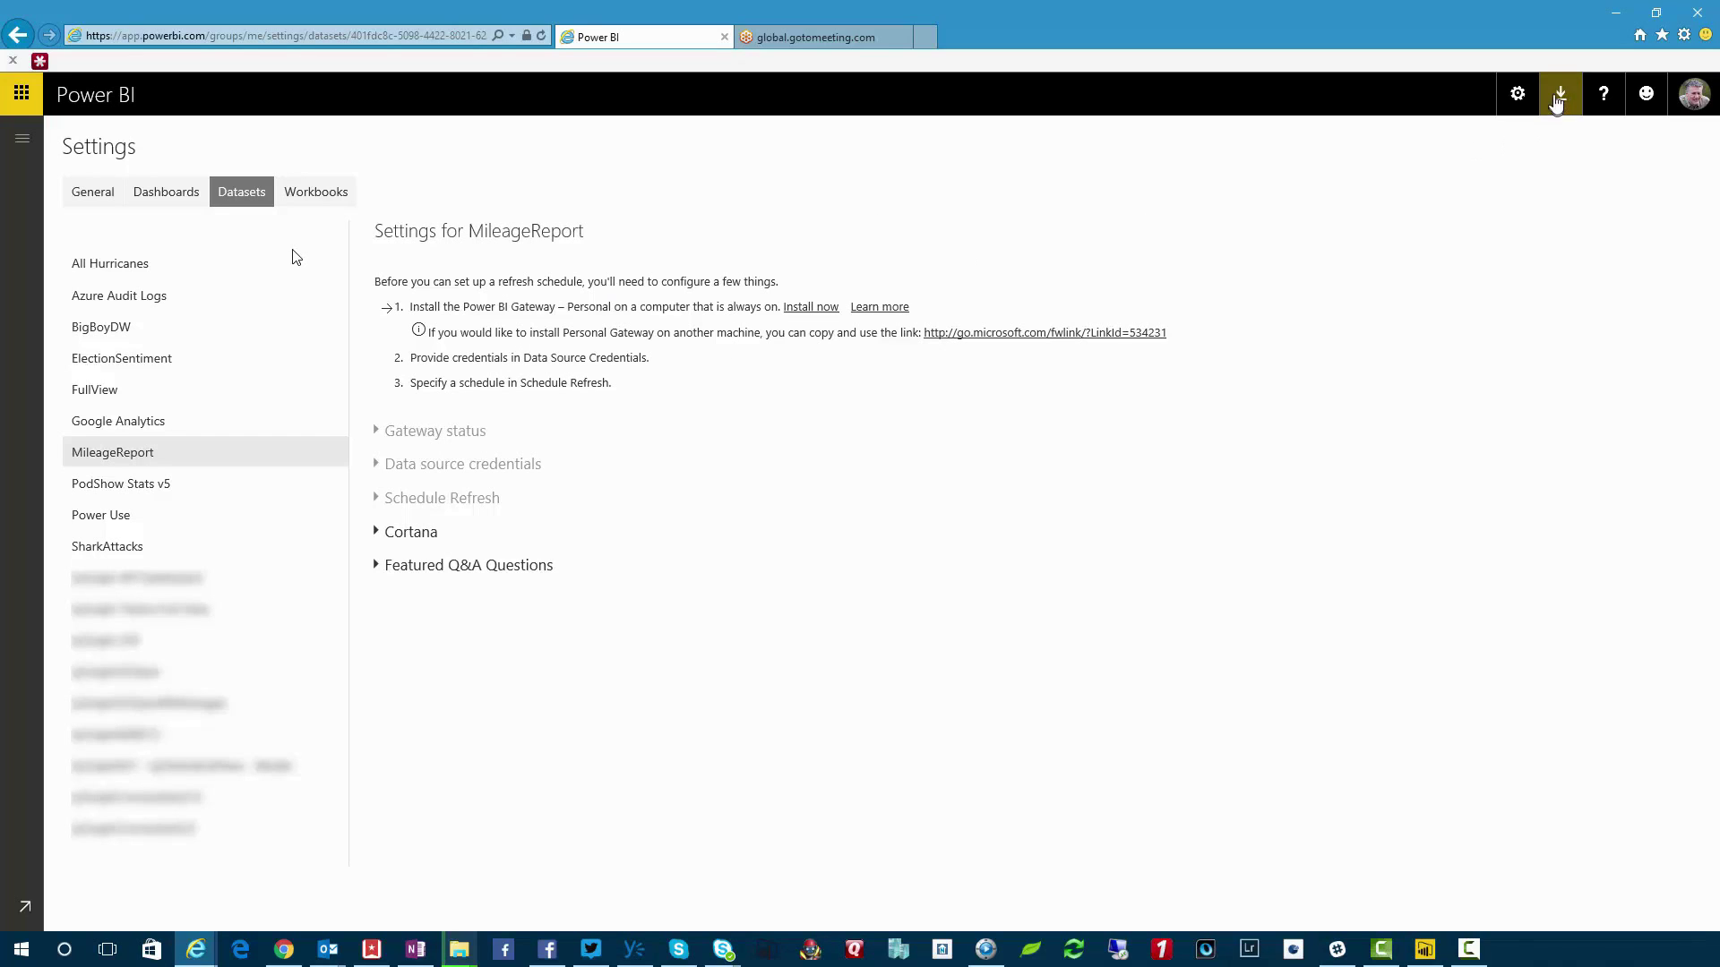
{"action": "left_click", "coordinate": [1559, 96]}
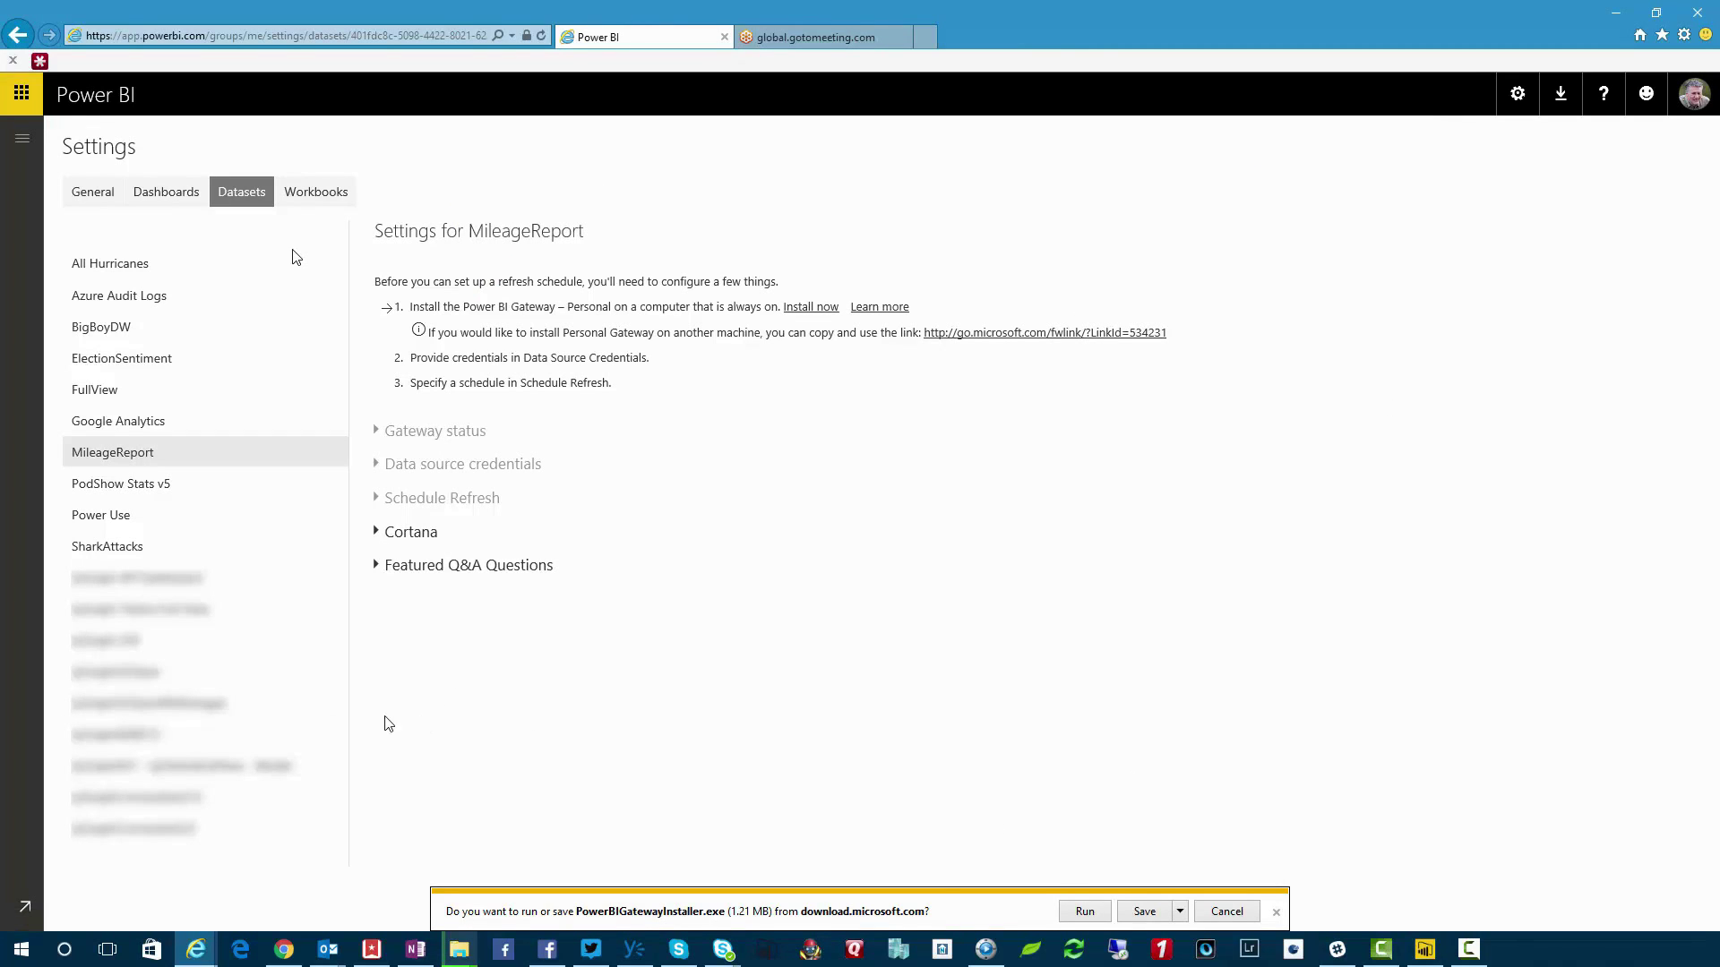
{"action": "left_click", "coordinate": [1239, 913]}
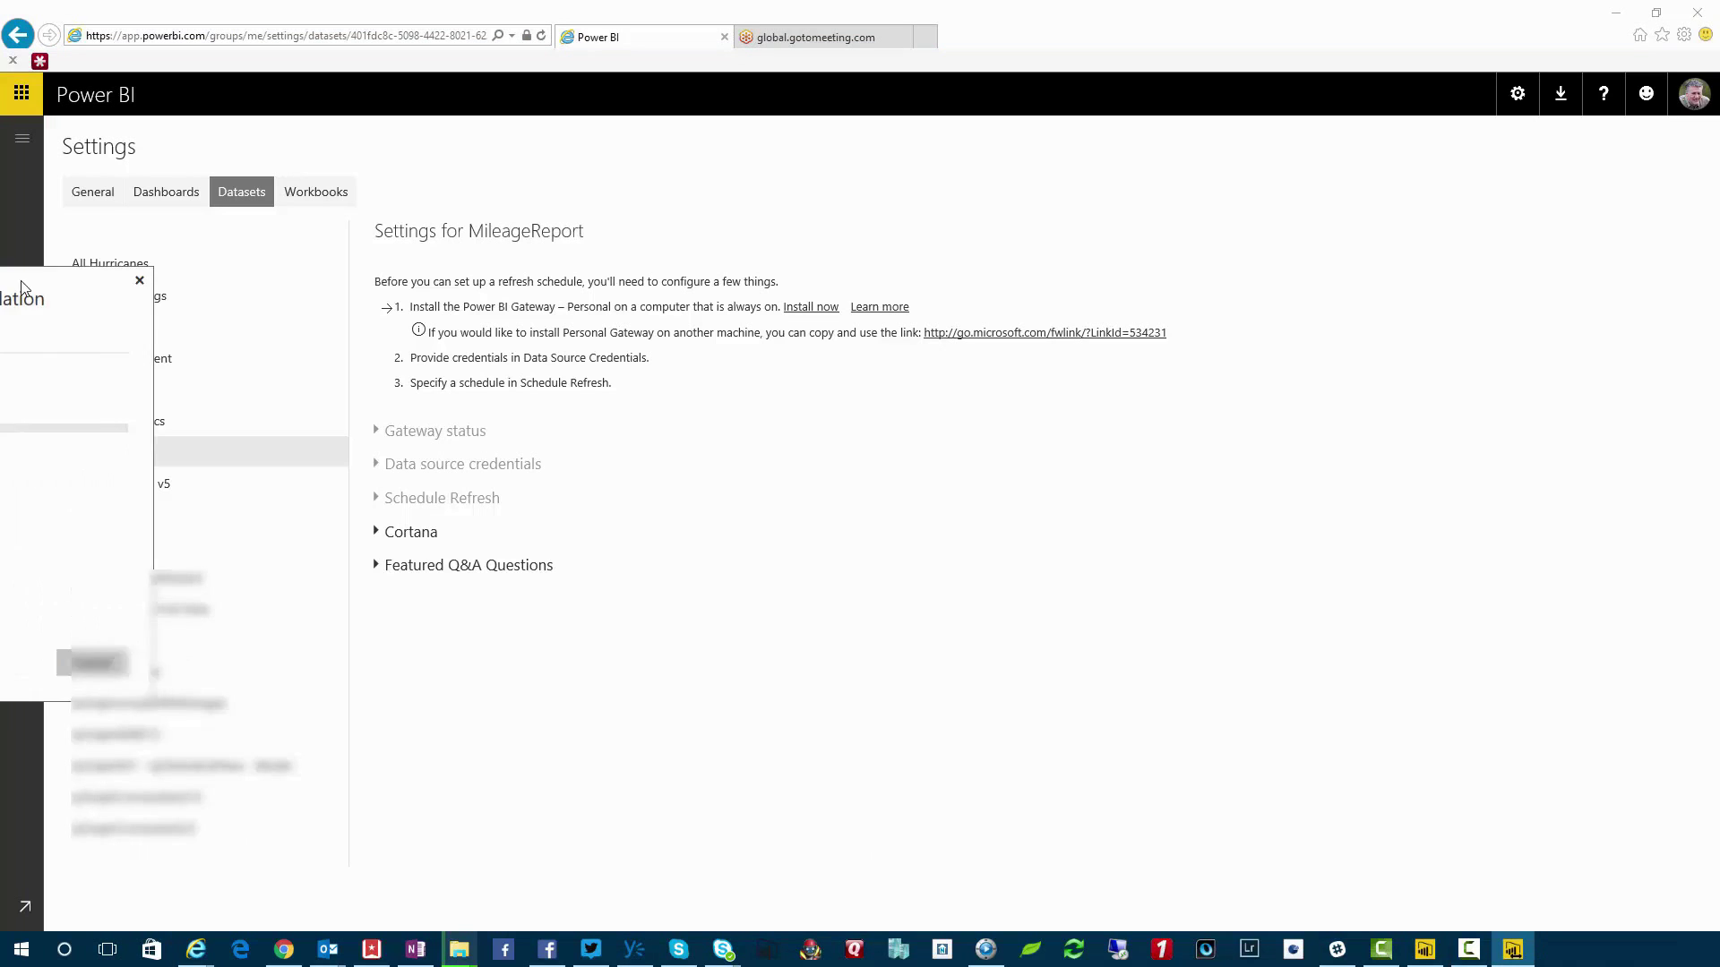
Accept the license terms, install to the default folder, and launch the gateway configuration
{"action": "left_click_drag", "start_coordinate": [741, 238], "coordinate": [926, 230]}
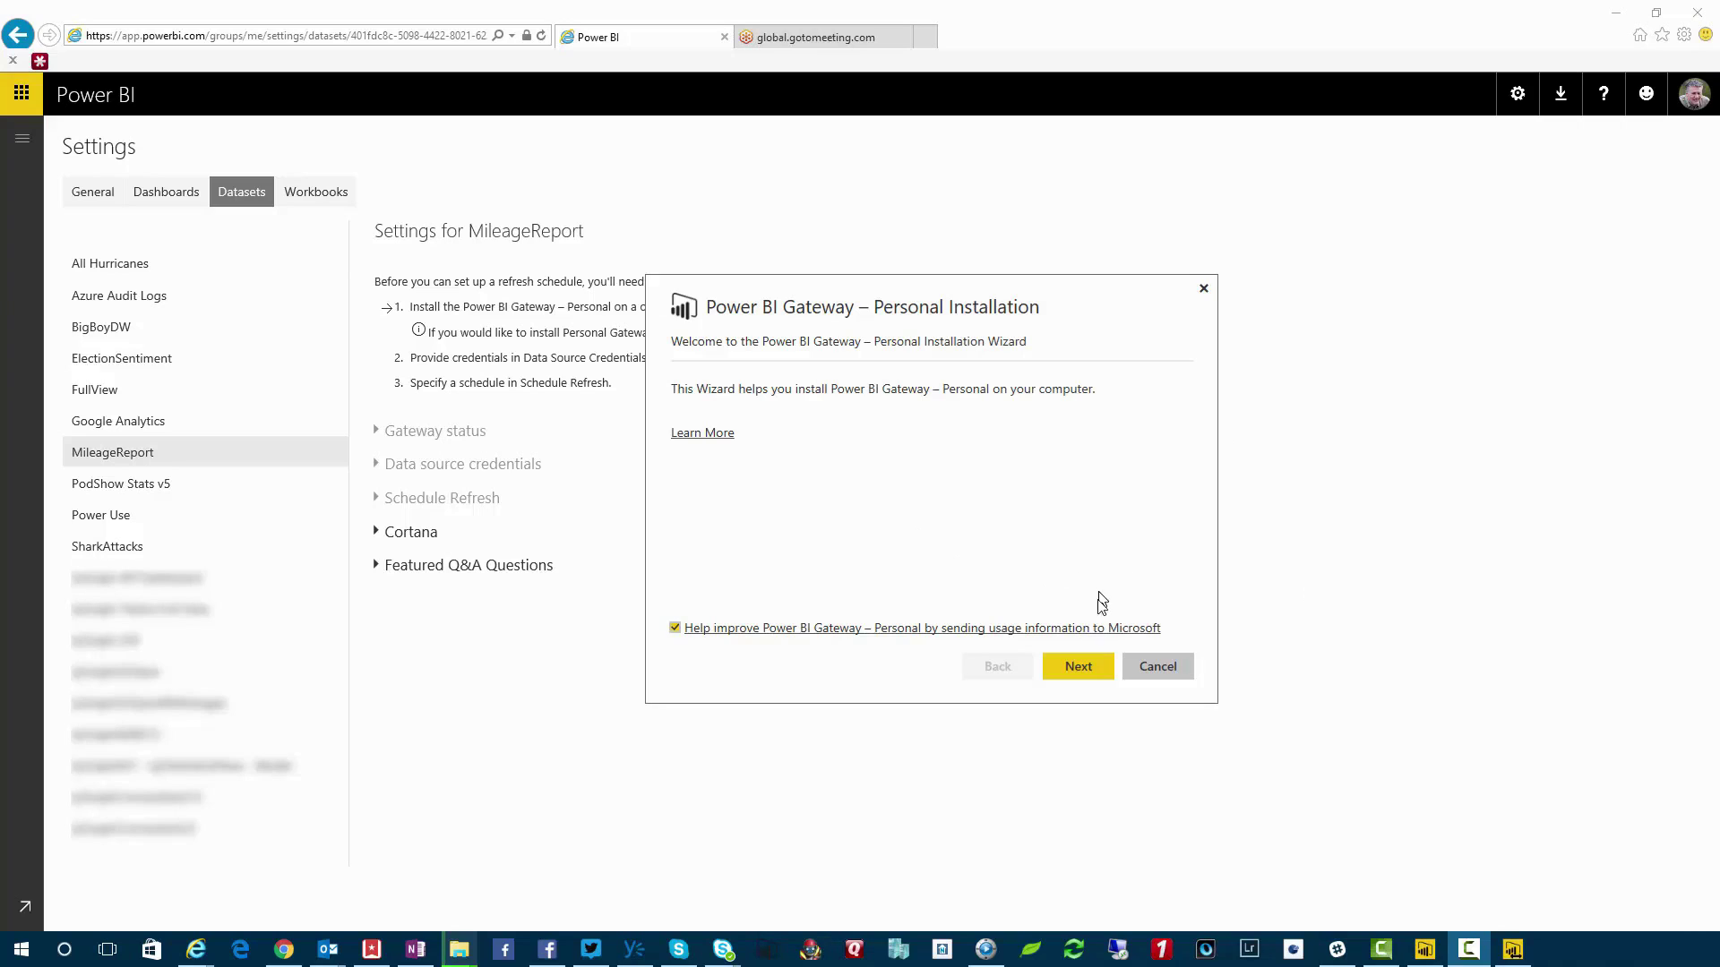
{"action": "left_click", "coordinate": [1095, 664]}
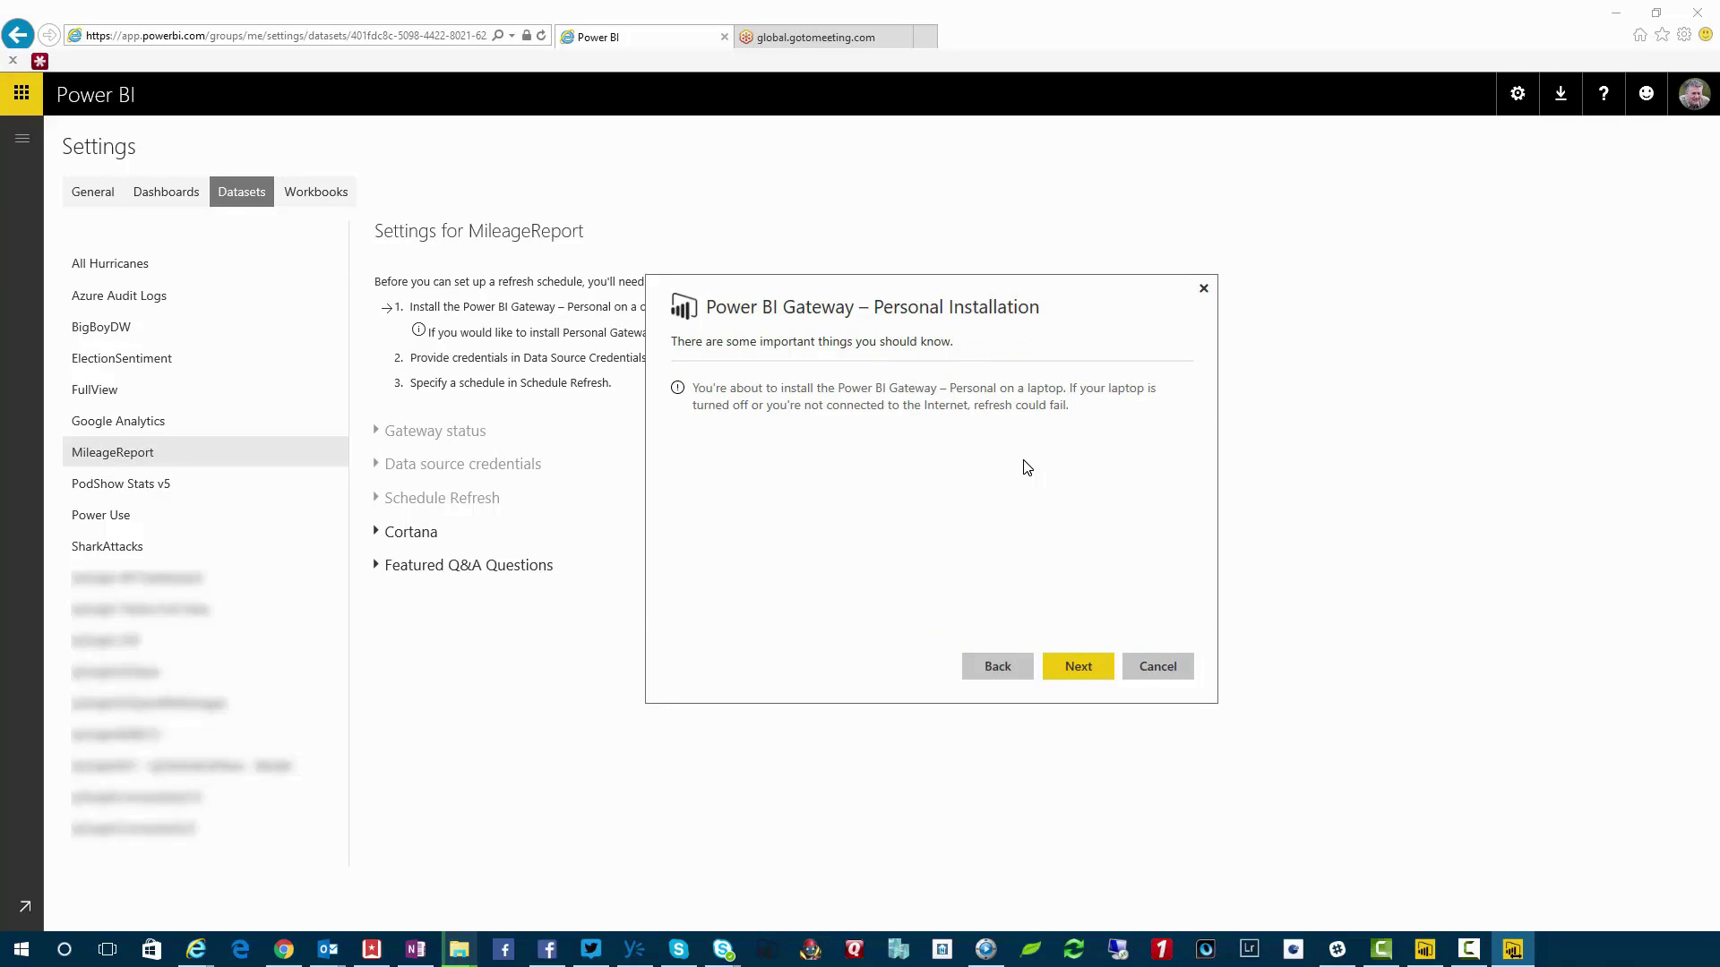
{"action": "left_click", "coordinate": [1078, 670]}
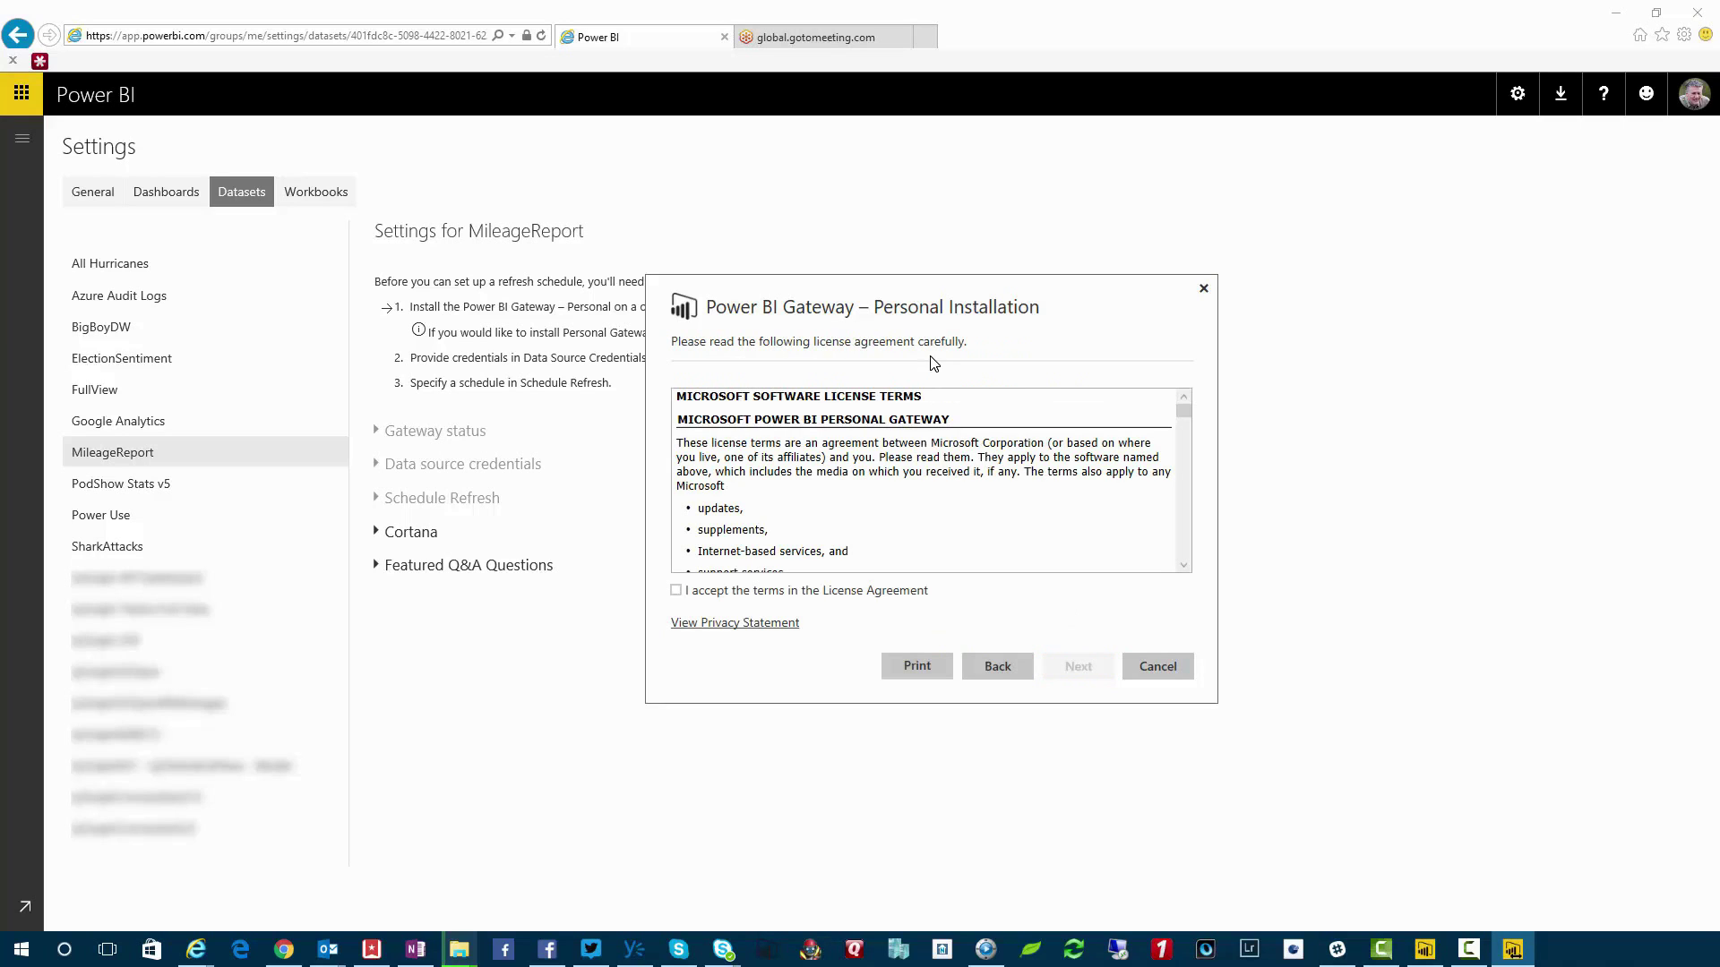
{"action": "left_click", "coordinate": [677, 590]}
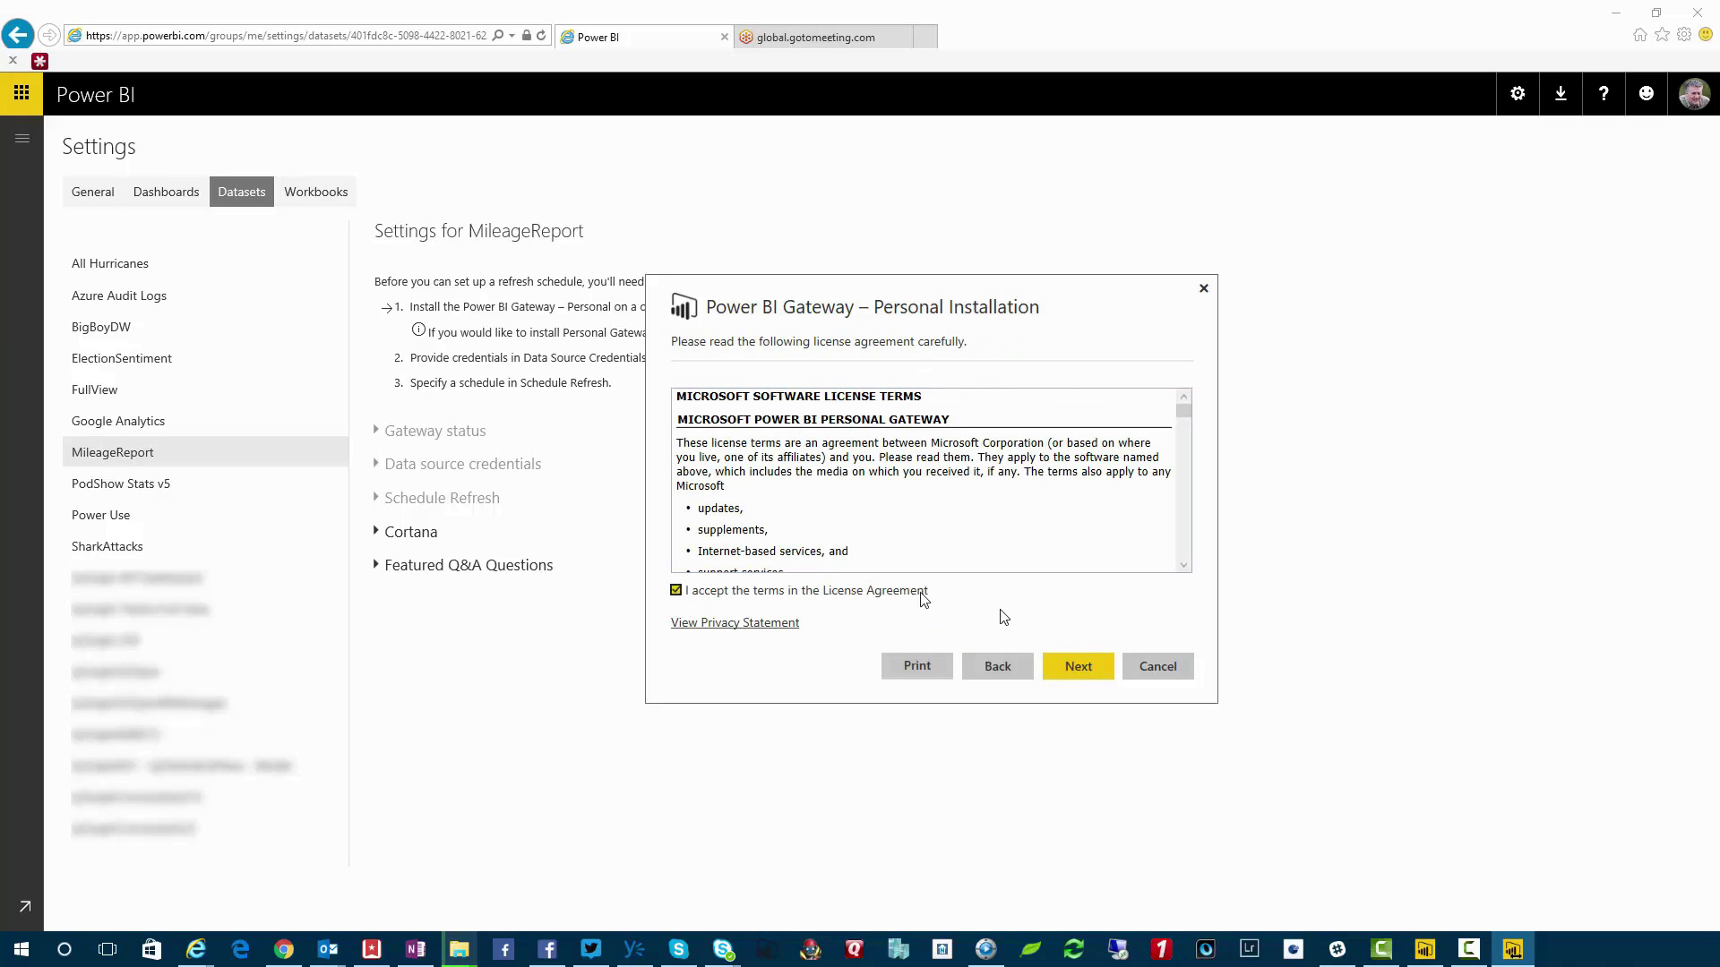
{"action": "left_click", "coordinate": [1075, 663]}
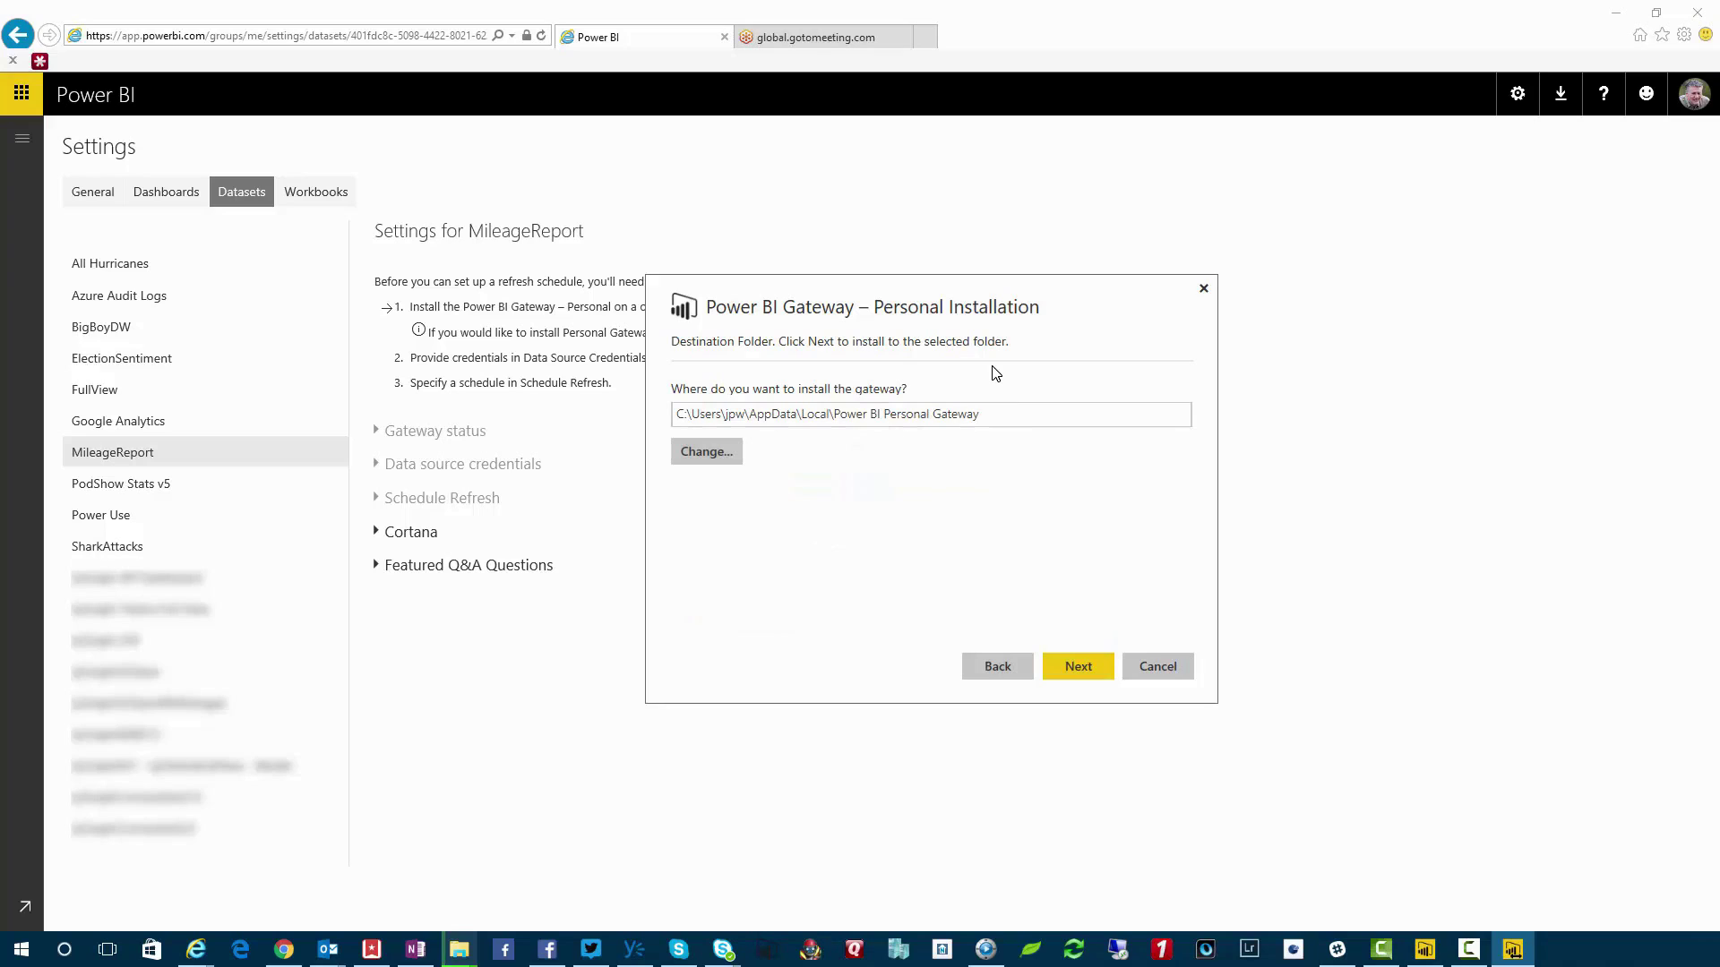
{"action": "left_click", "coordinate": [1066, 663]}
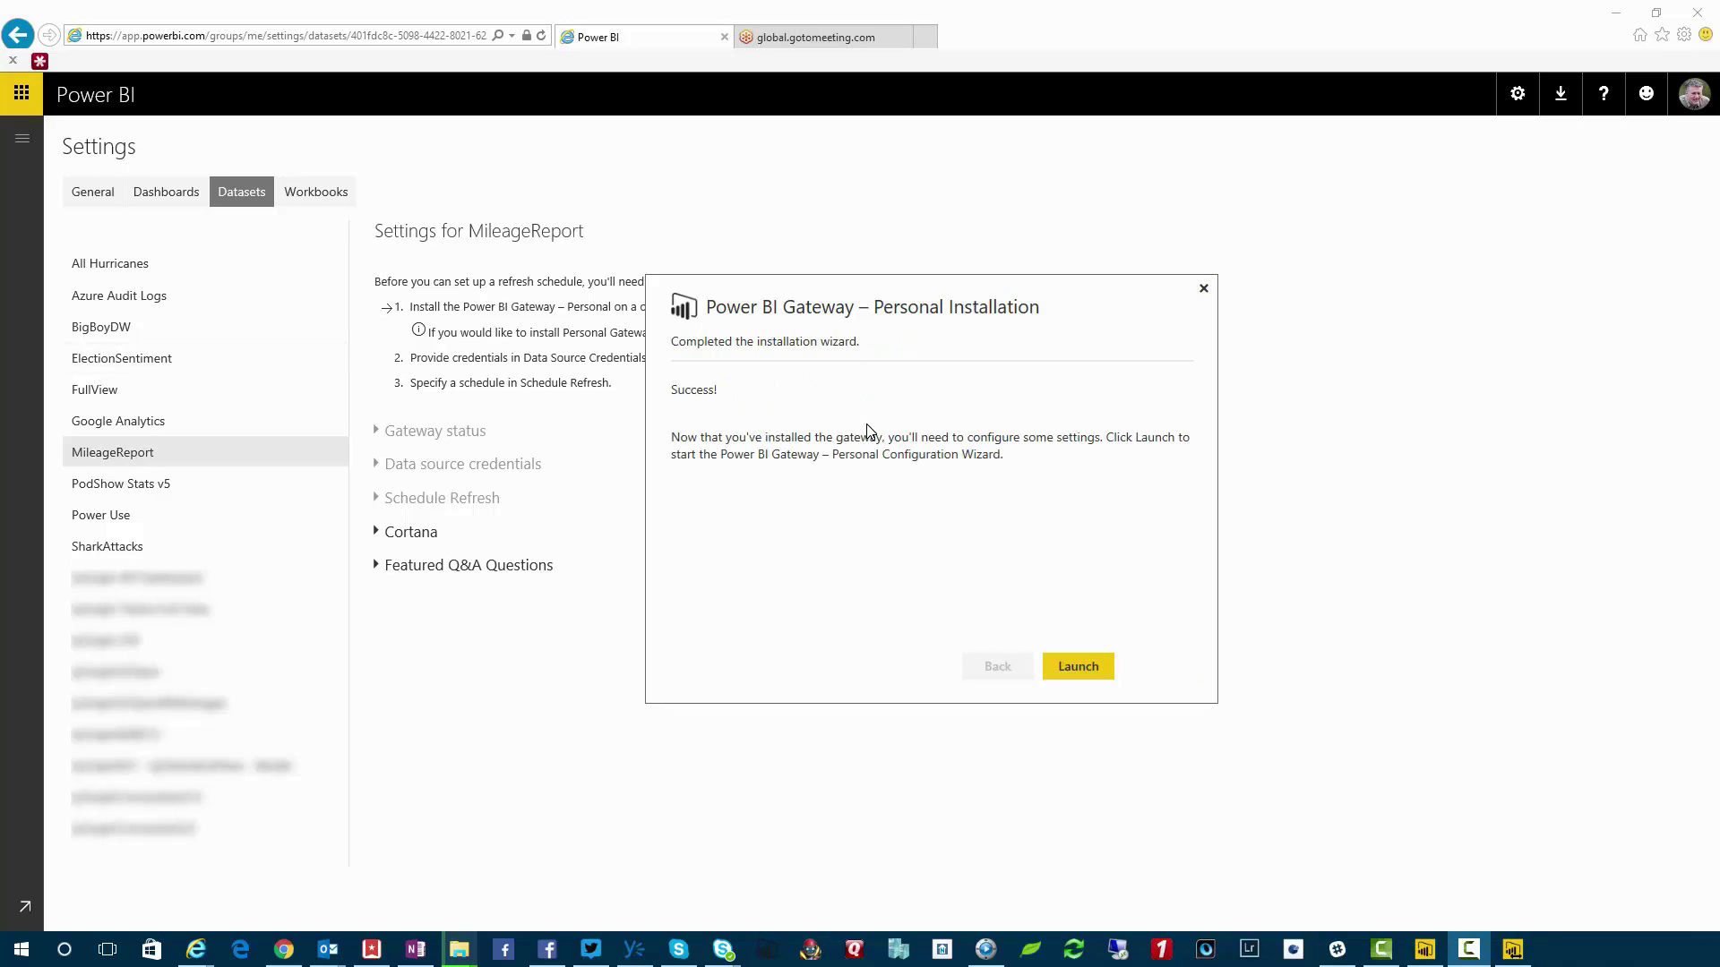
{"action": "left_click", "coordinate": [1099, 664]}
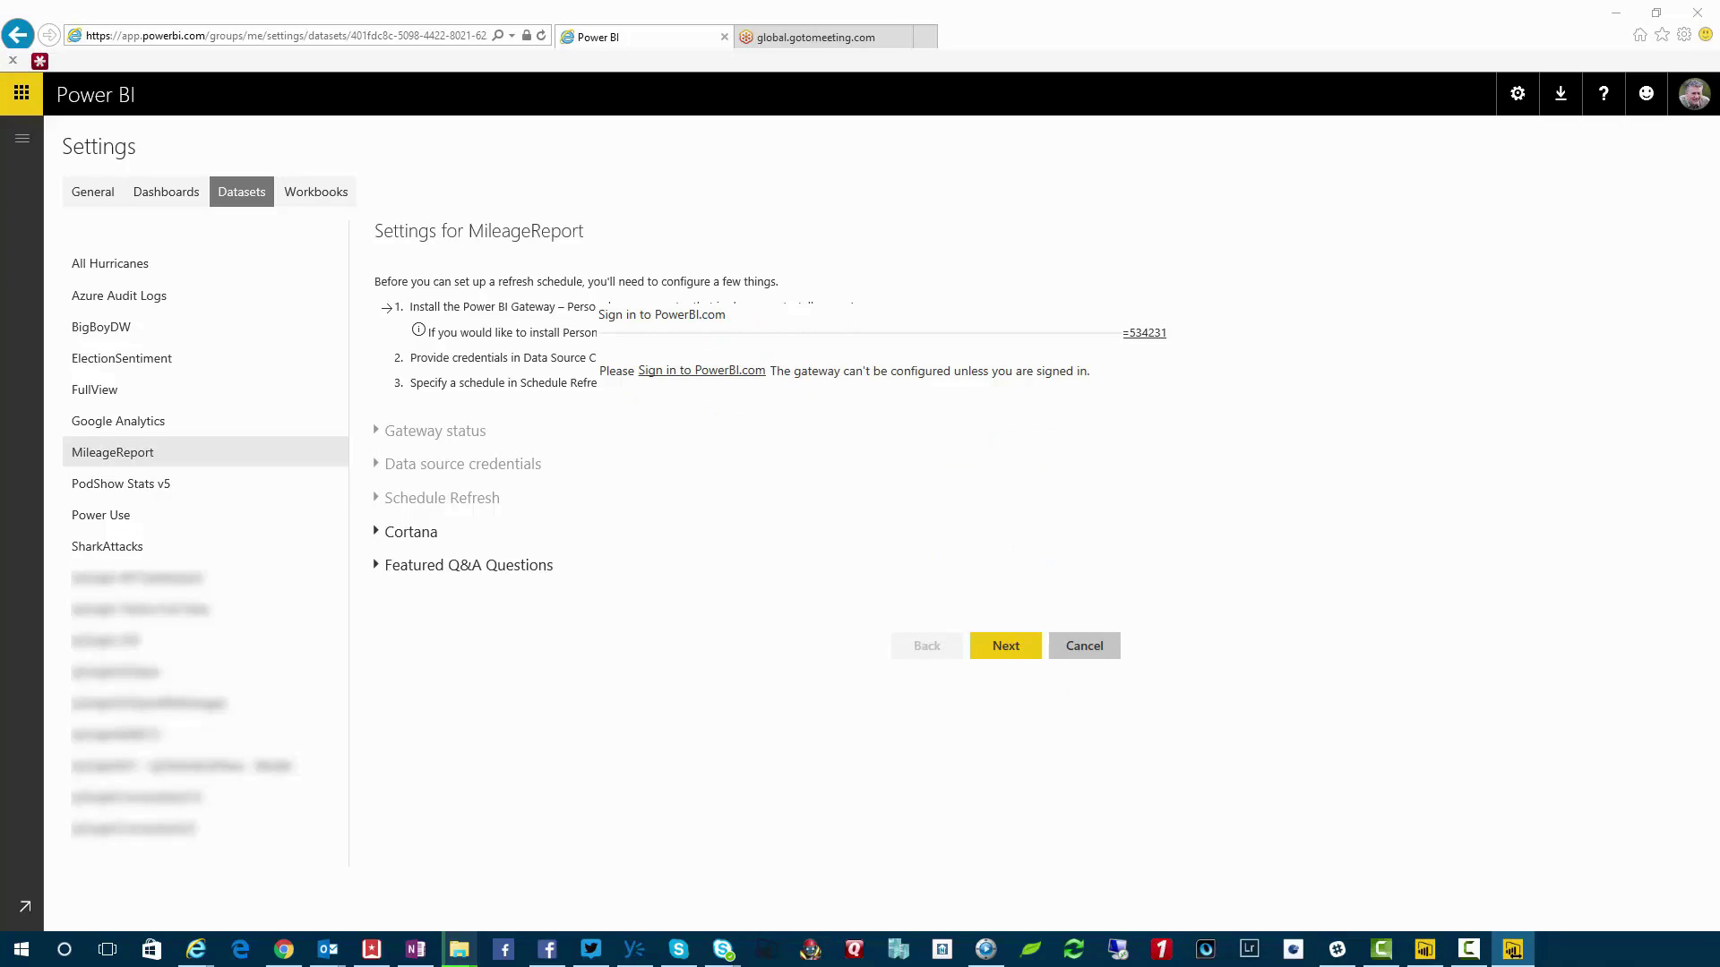
Sign in with the work account e-mail and password, then enter the mobile app verification code
{"action": "left_click", "coordinate": [683, 373]}
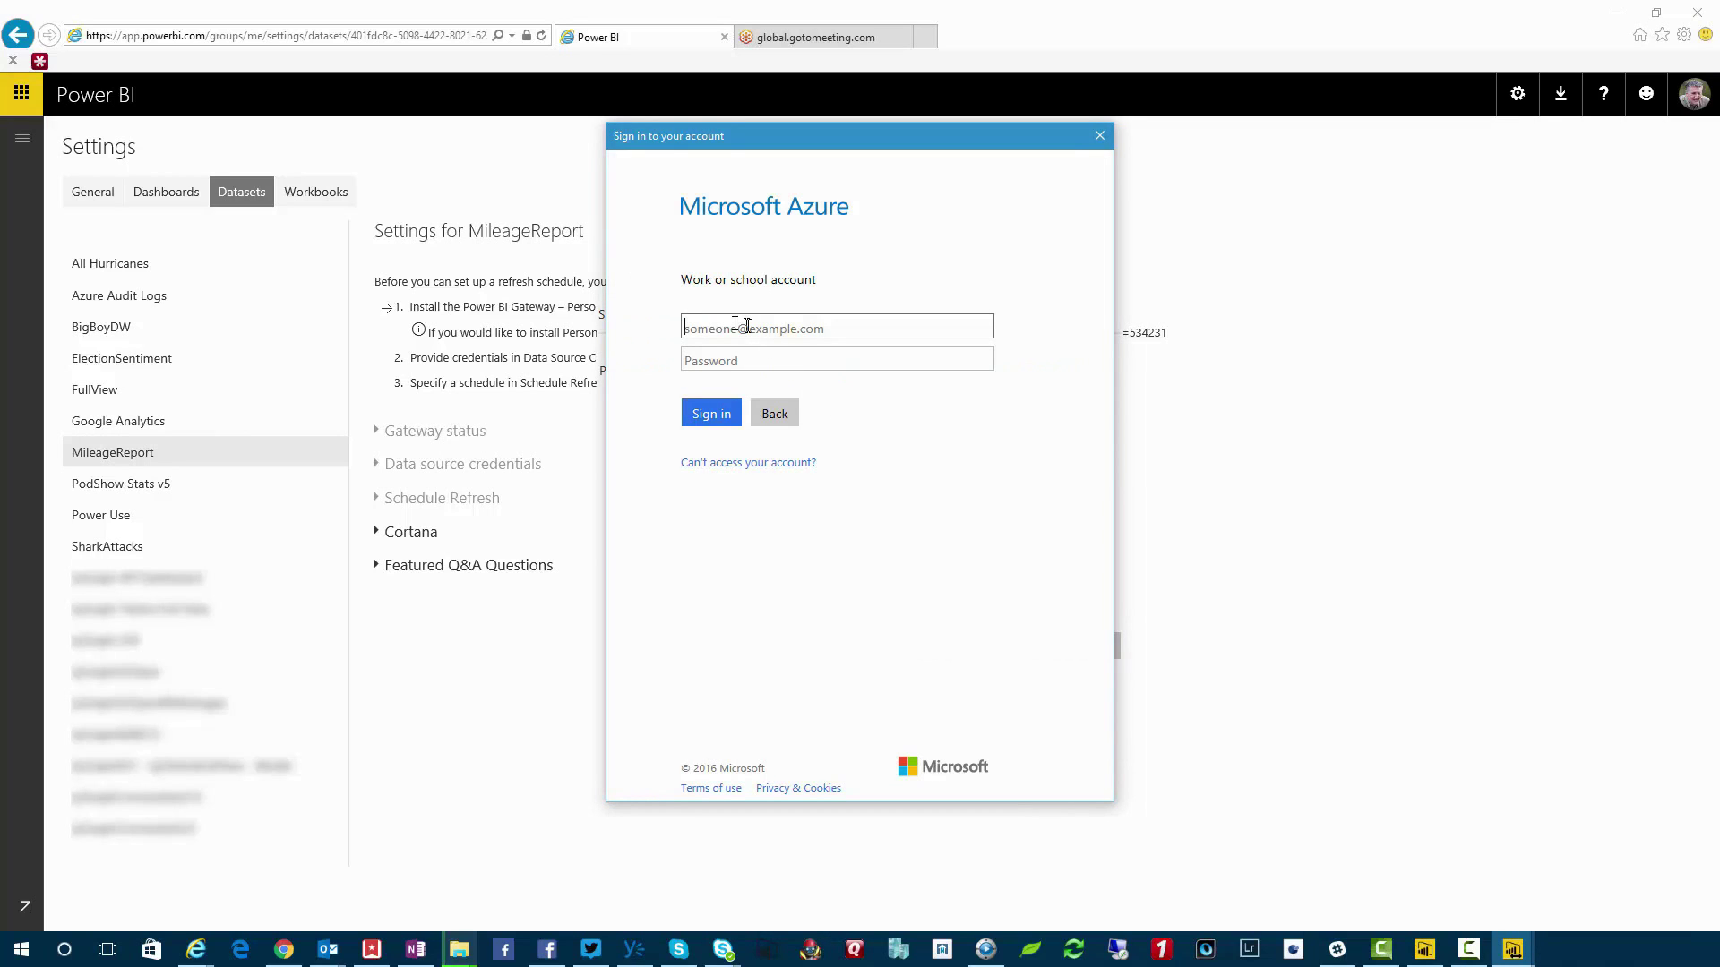
{"action": "key", "text": "Tab"}
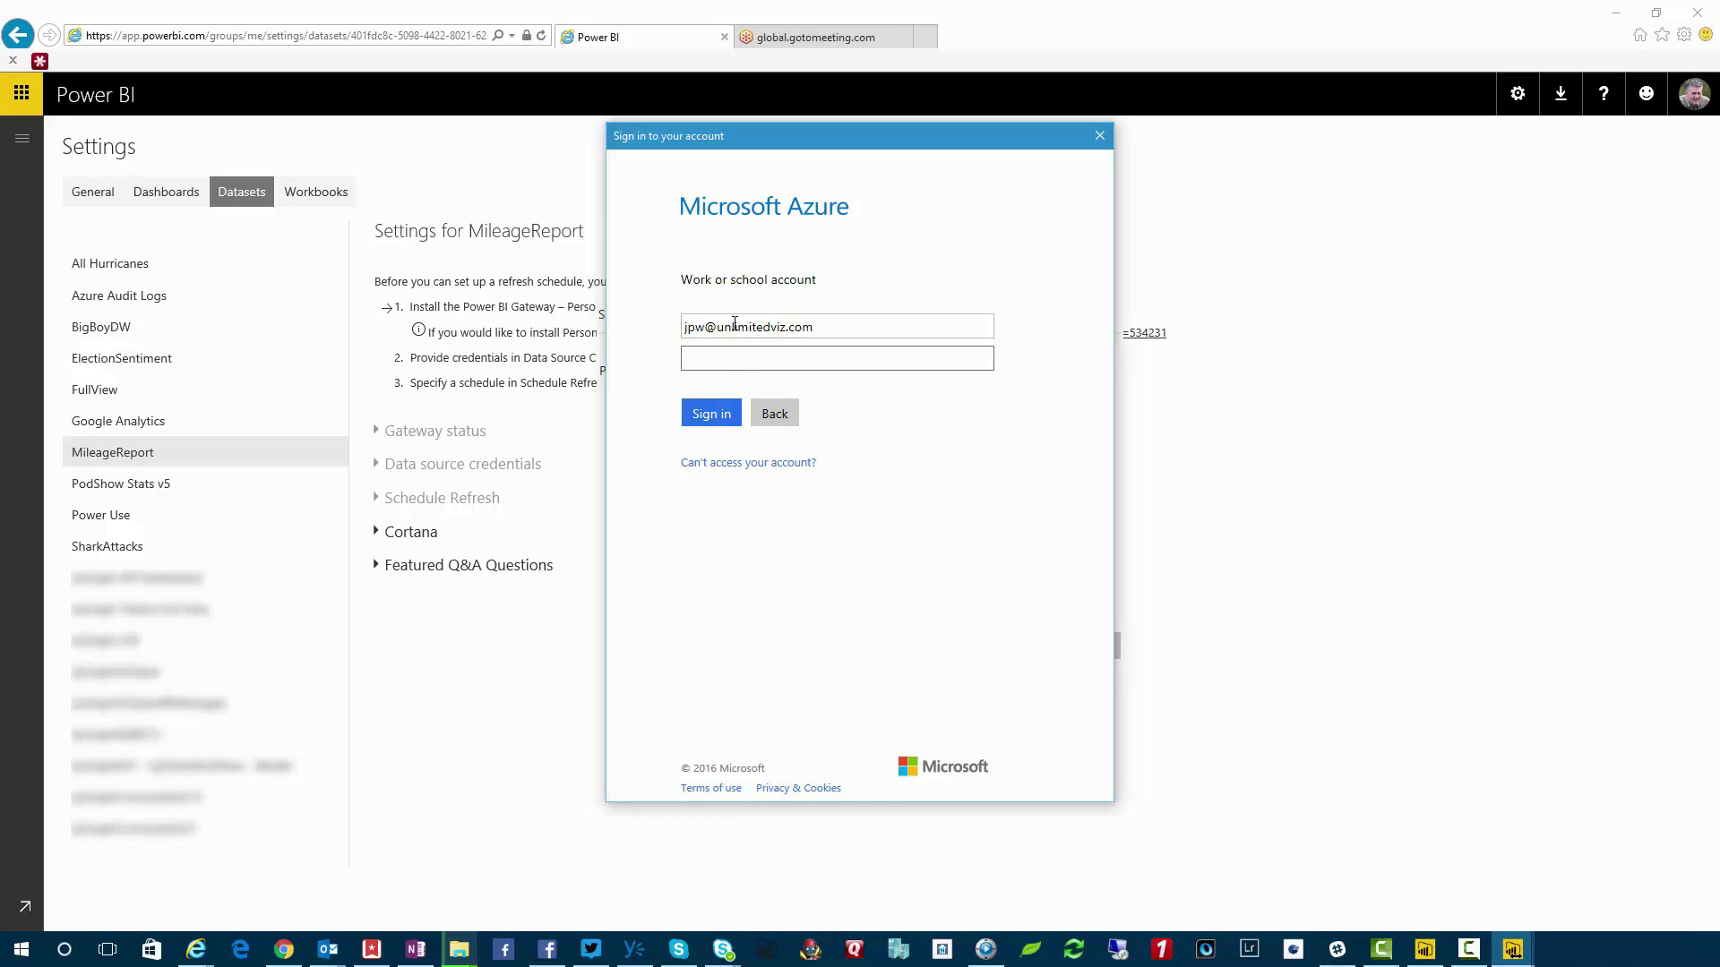
{"action": "type", "text": "*********"}
{"action": "left_click", "coordinate": [705, 417]}
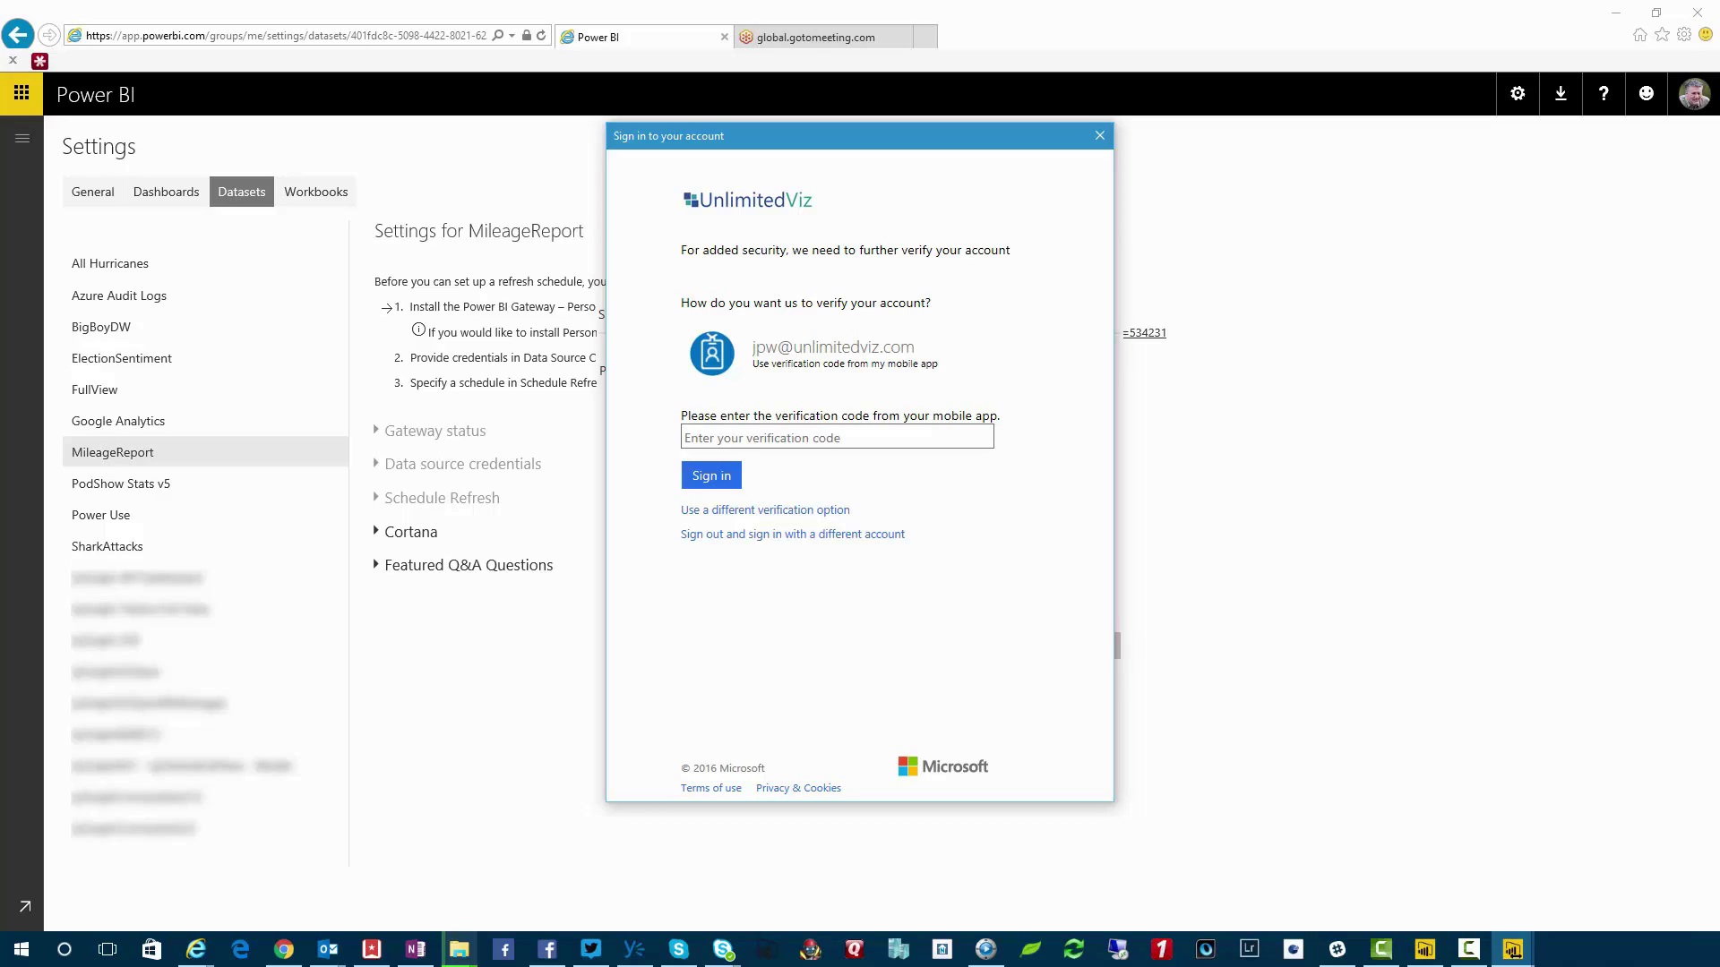
{"action": "left_click", "coordinate": [815, 437]}
{"action": "left_click", "coordinate": [697, 478]}
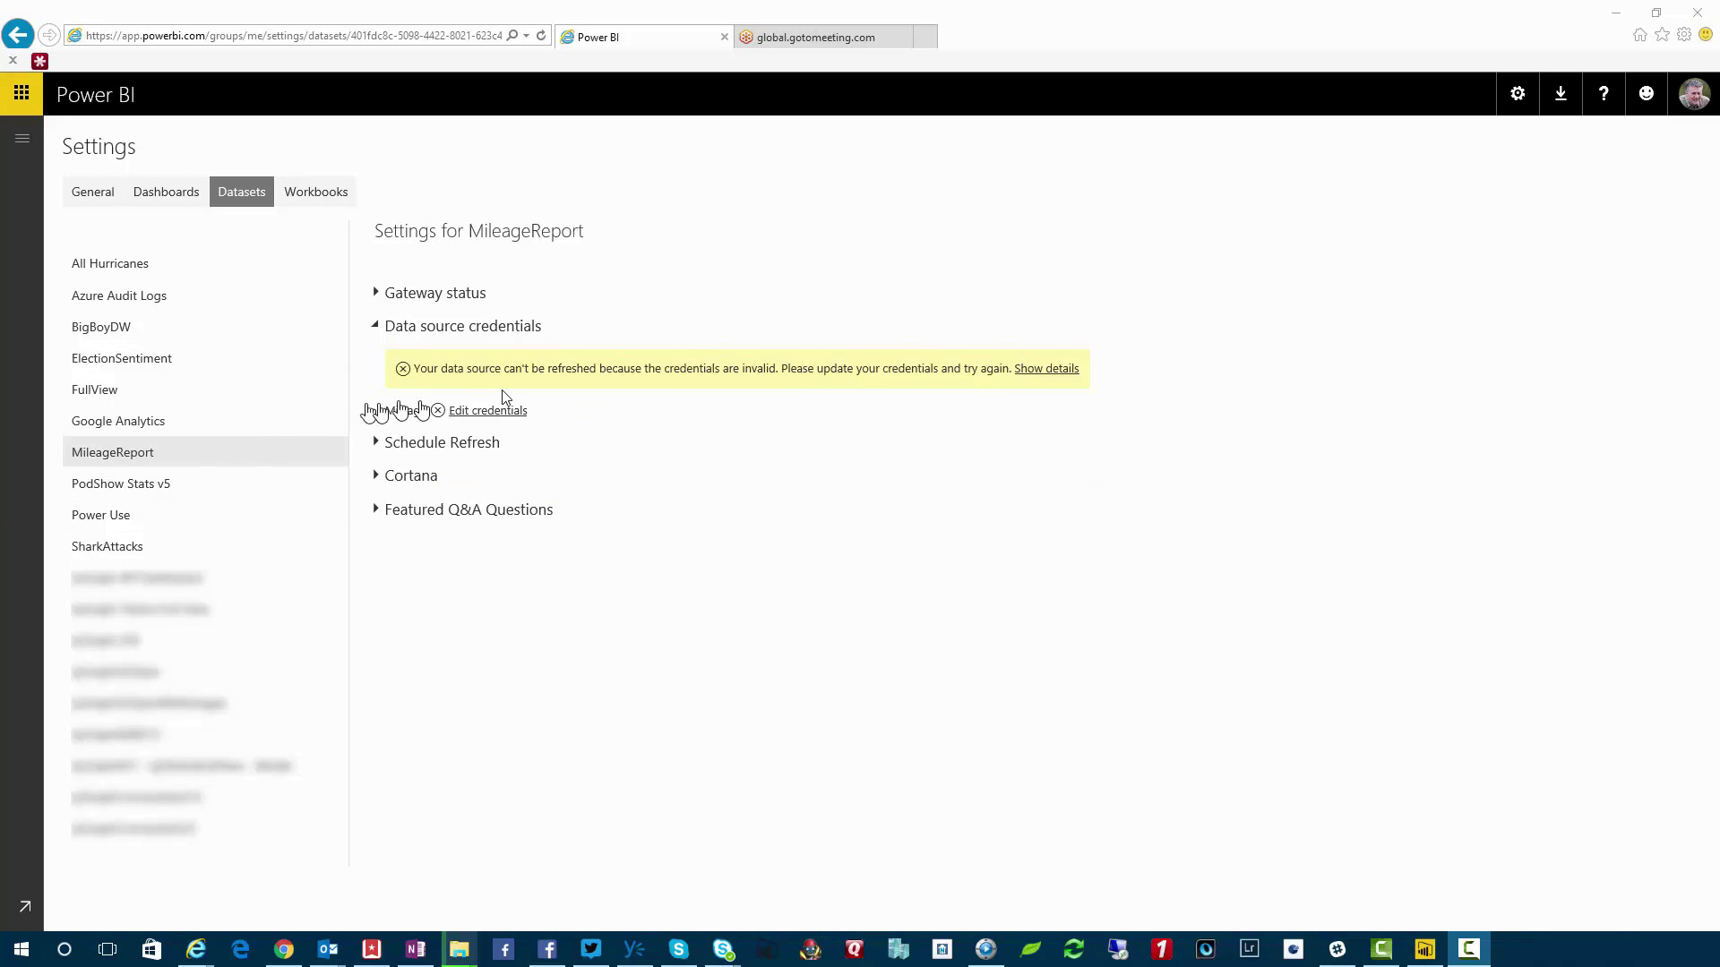
Set Windows authentication credentials for the Mileage data source and sign in
{"action": "left_click", "coordinate": [488, 409]}
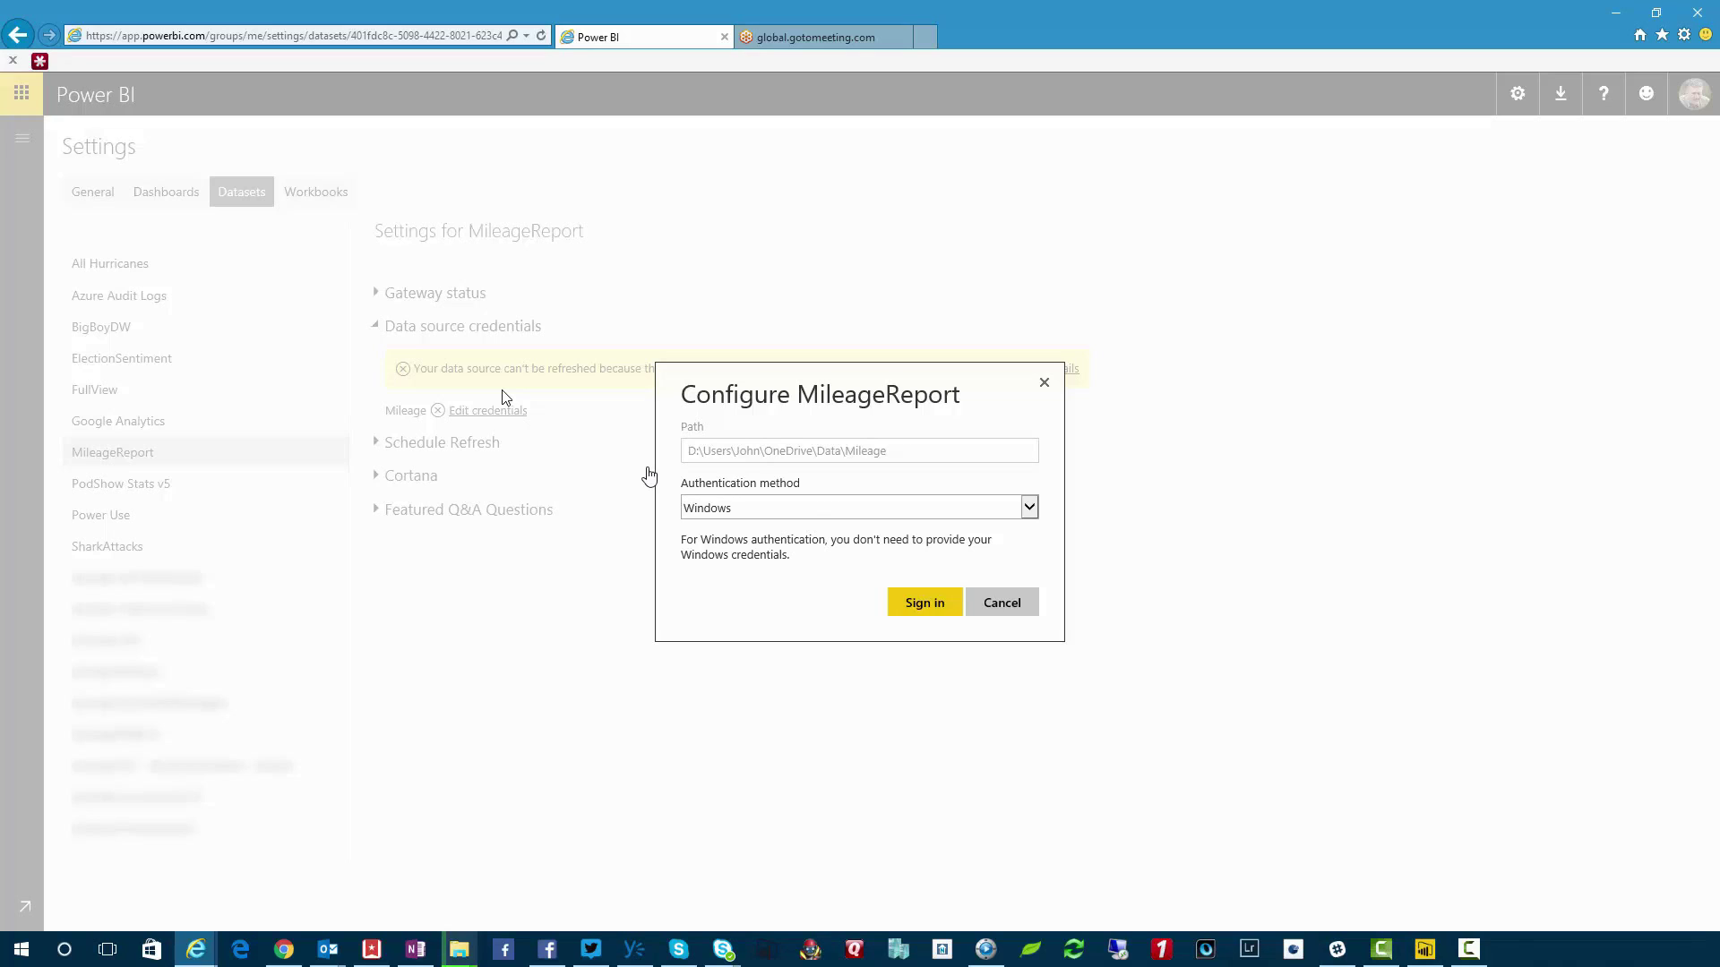
{"action": "left_click", "coordinate": [924, 602]}
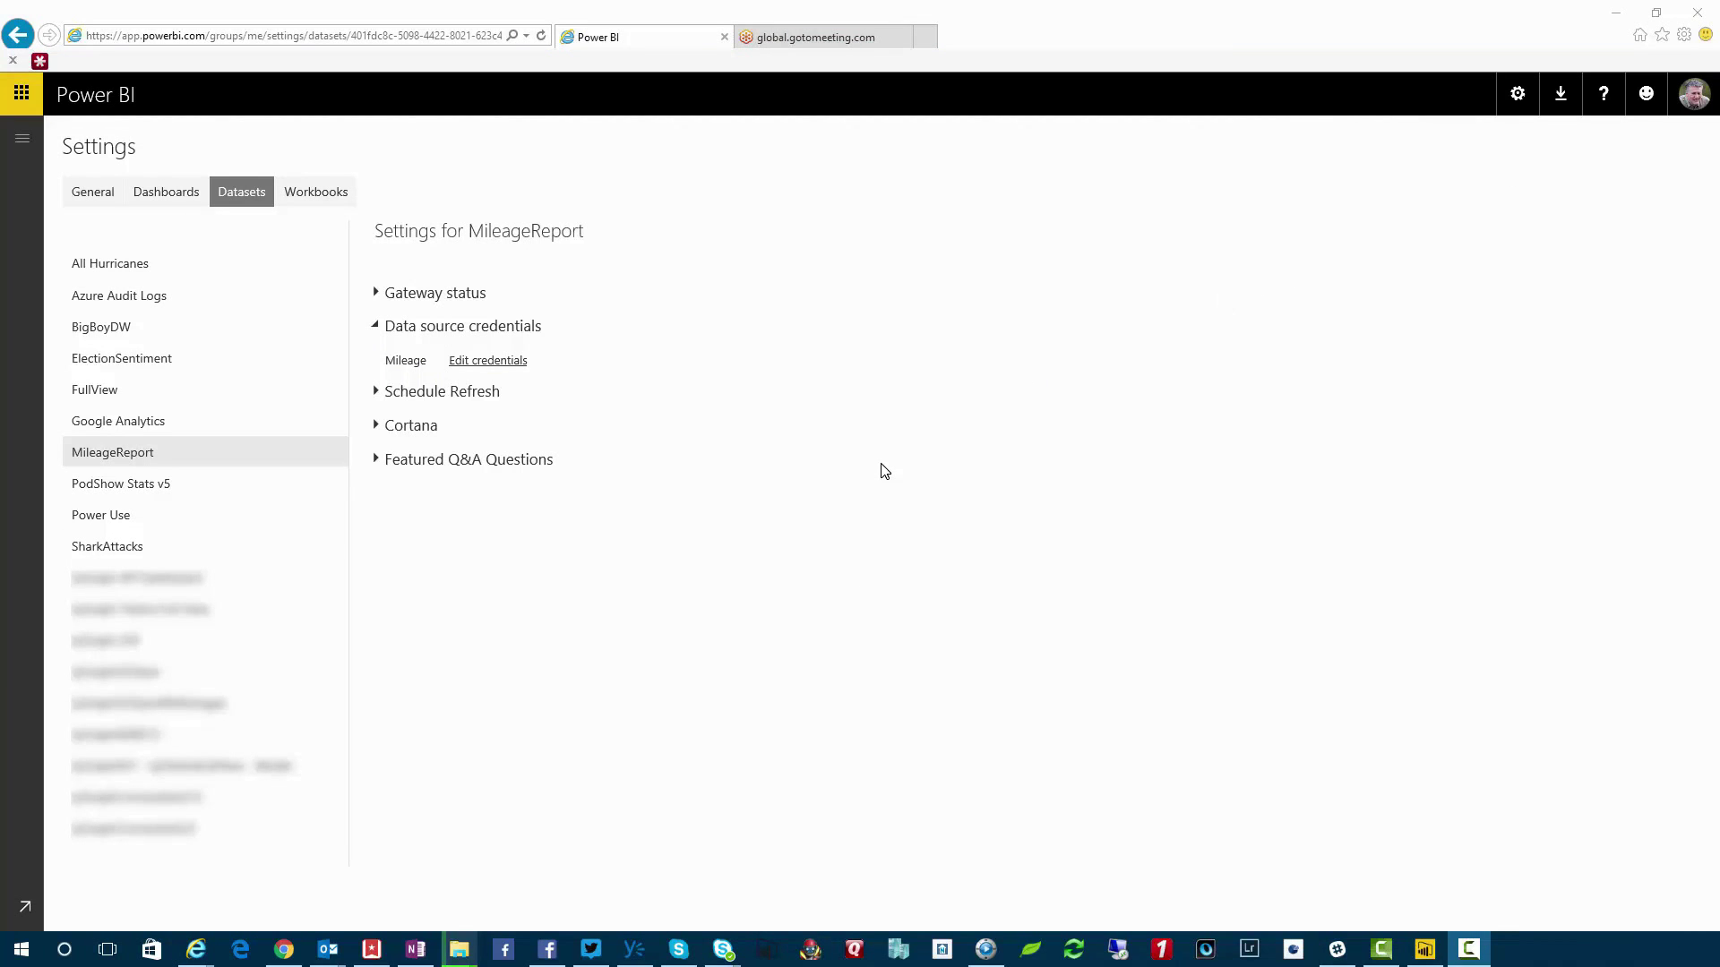
Turn on Keep your data up to date and add a 10:30 AM refresh time, then apply
{"action": "left_click", "coordinate": [414, 394]}
{"action": "left_click", "coordinate": [497, 446]}
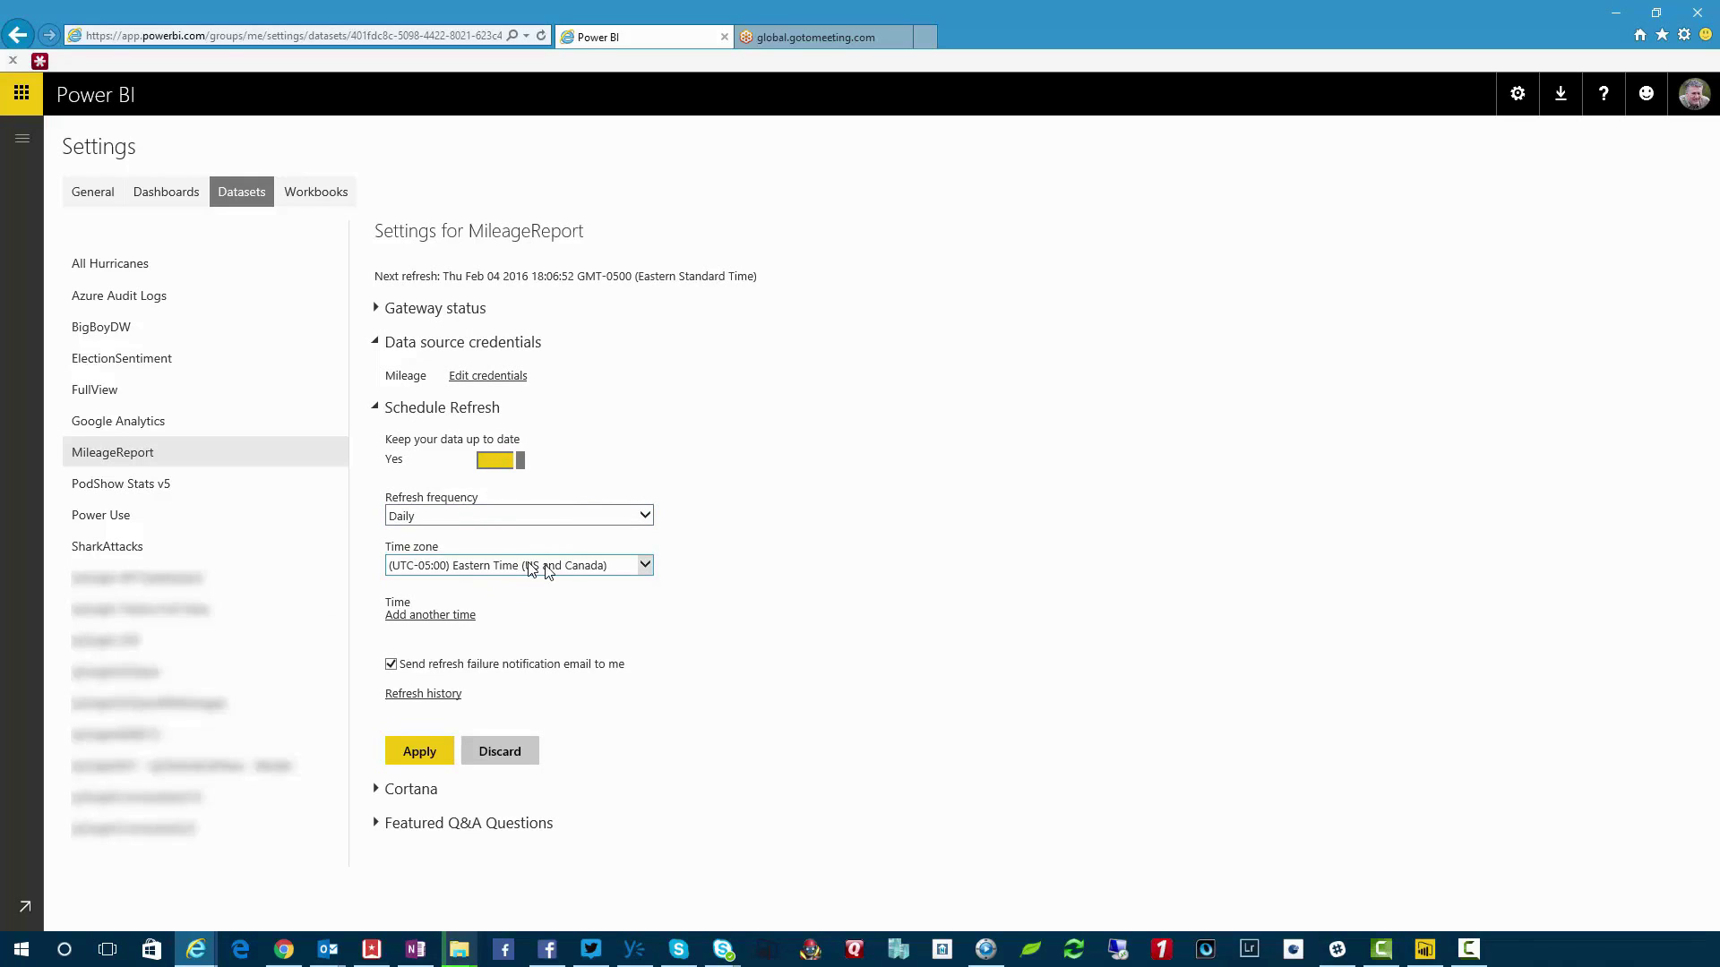
{"action": "left_click", "coordinate": [438, 616]}
{"action": "left_click", "coordinate": [417, 620]}
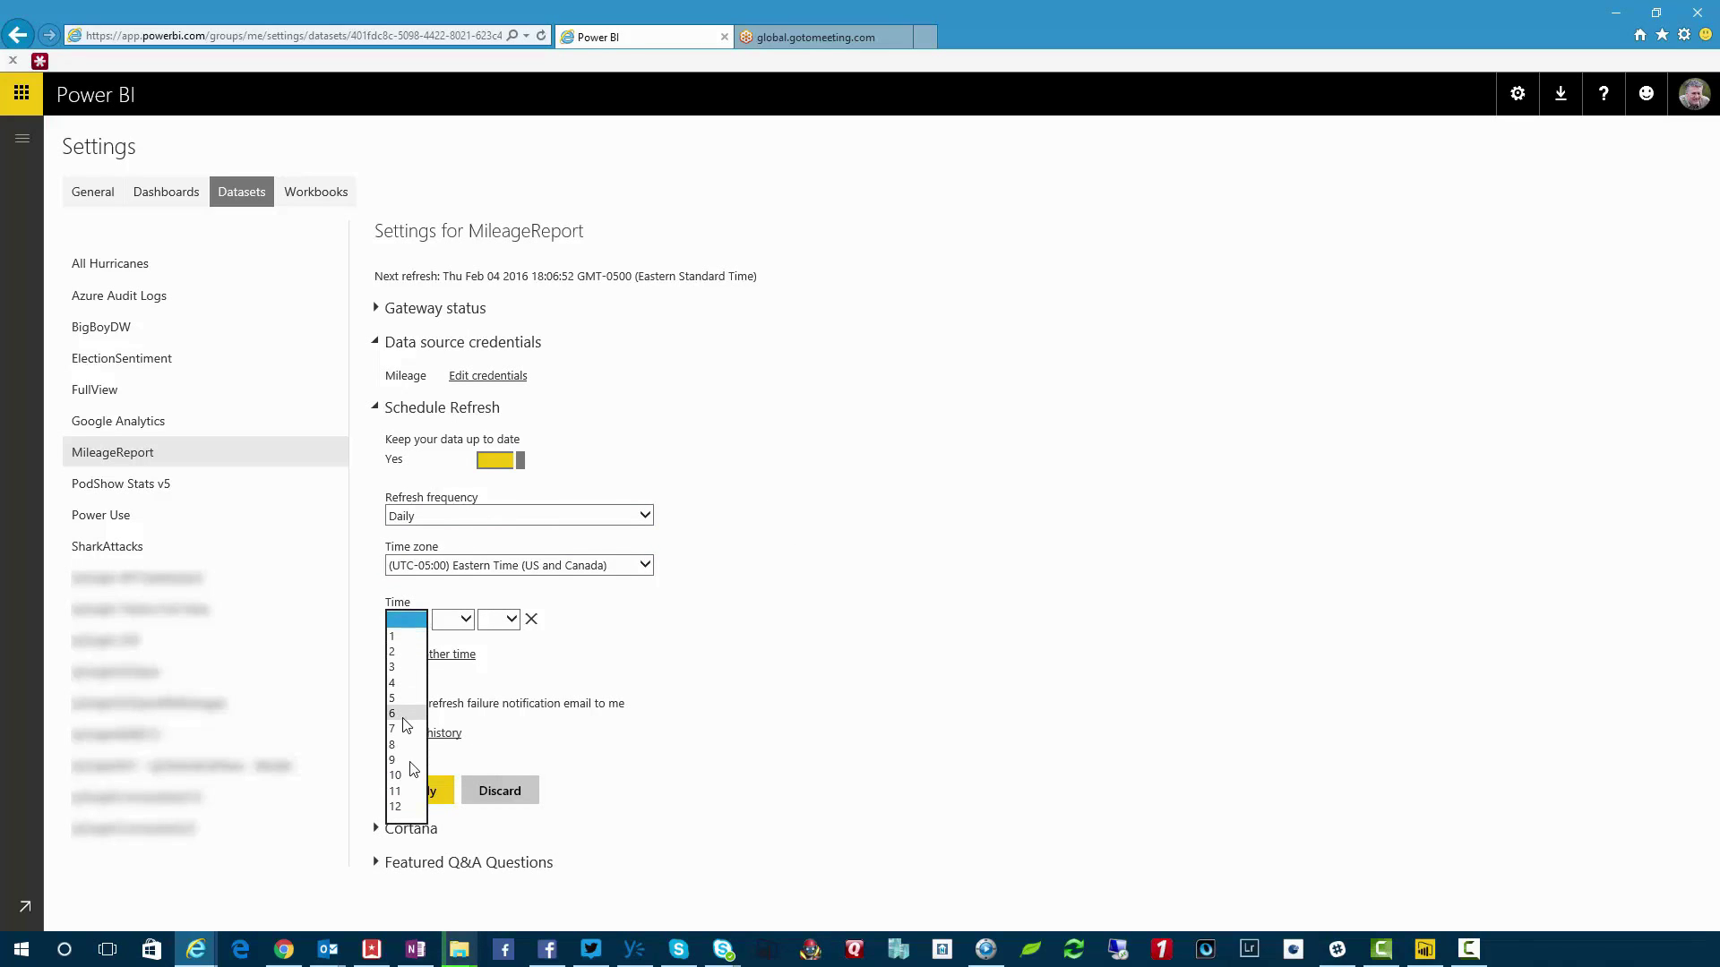
{"action": "left_click", "coordinate": [398, 775]}
{"action": "left_click", "coordinate": [452, 619]}
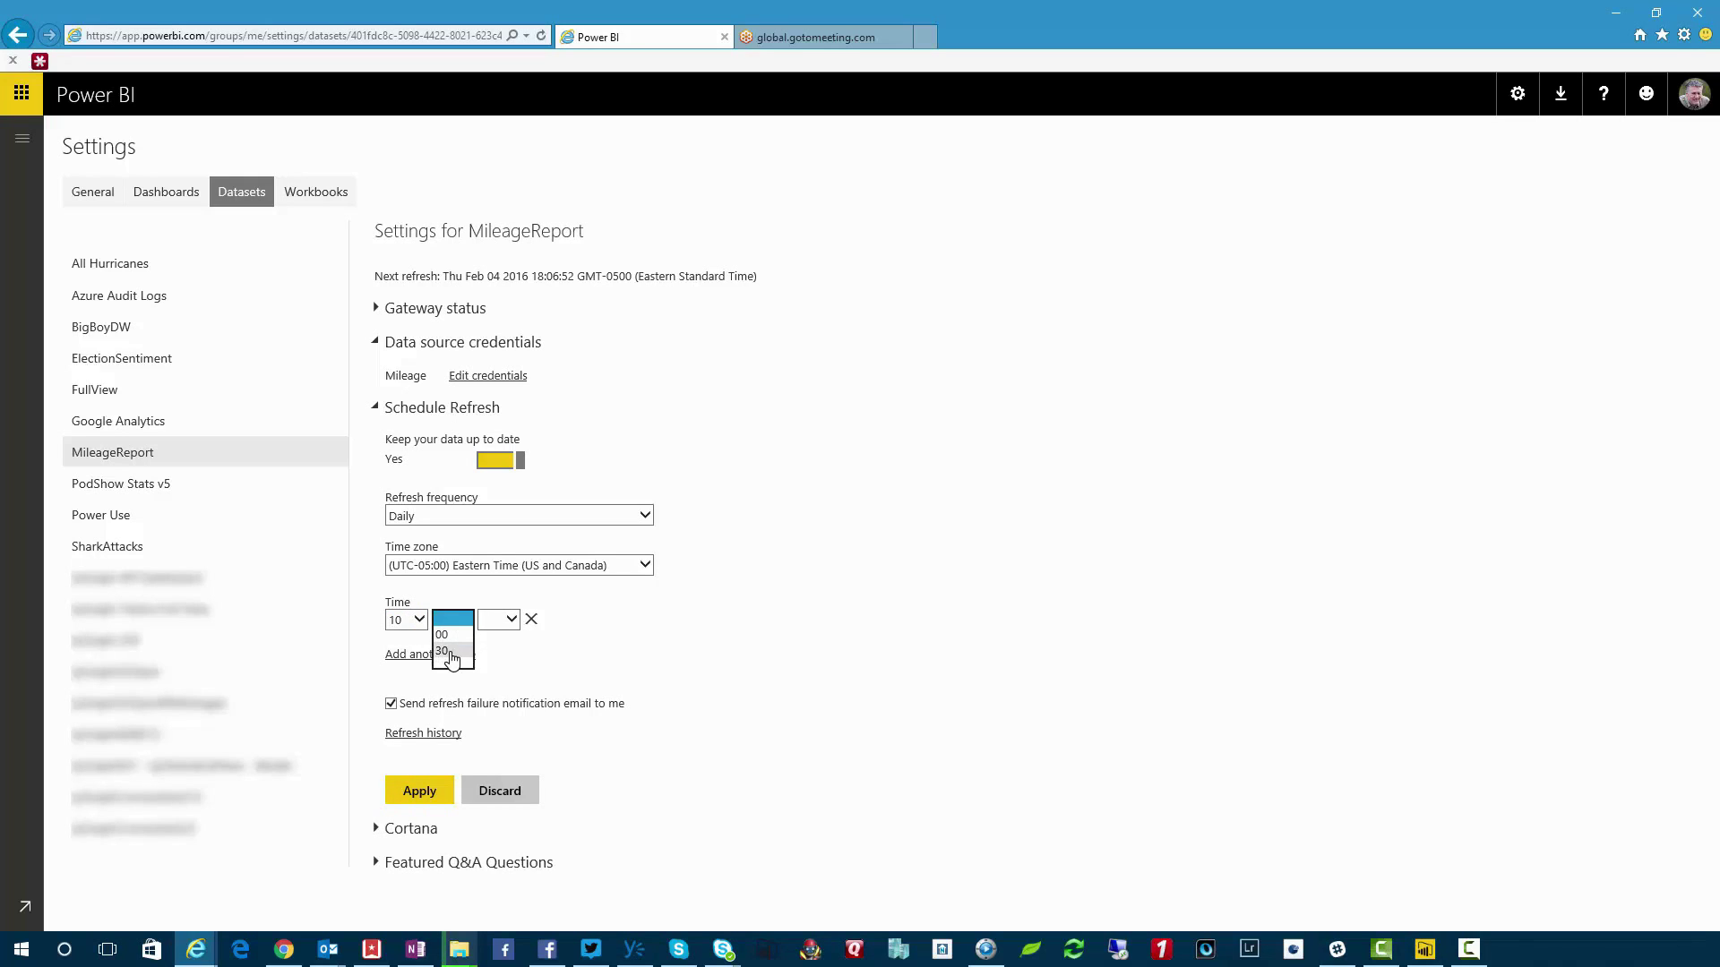
{"action": "left_click", "coordinate": [451, 653]}
{"action": "left_click", "coordinate": [498, 620]}
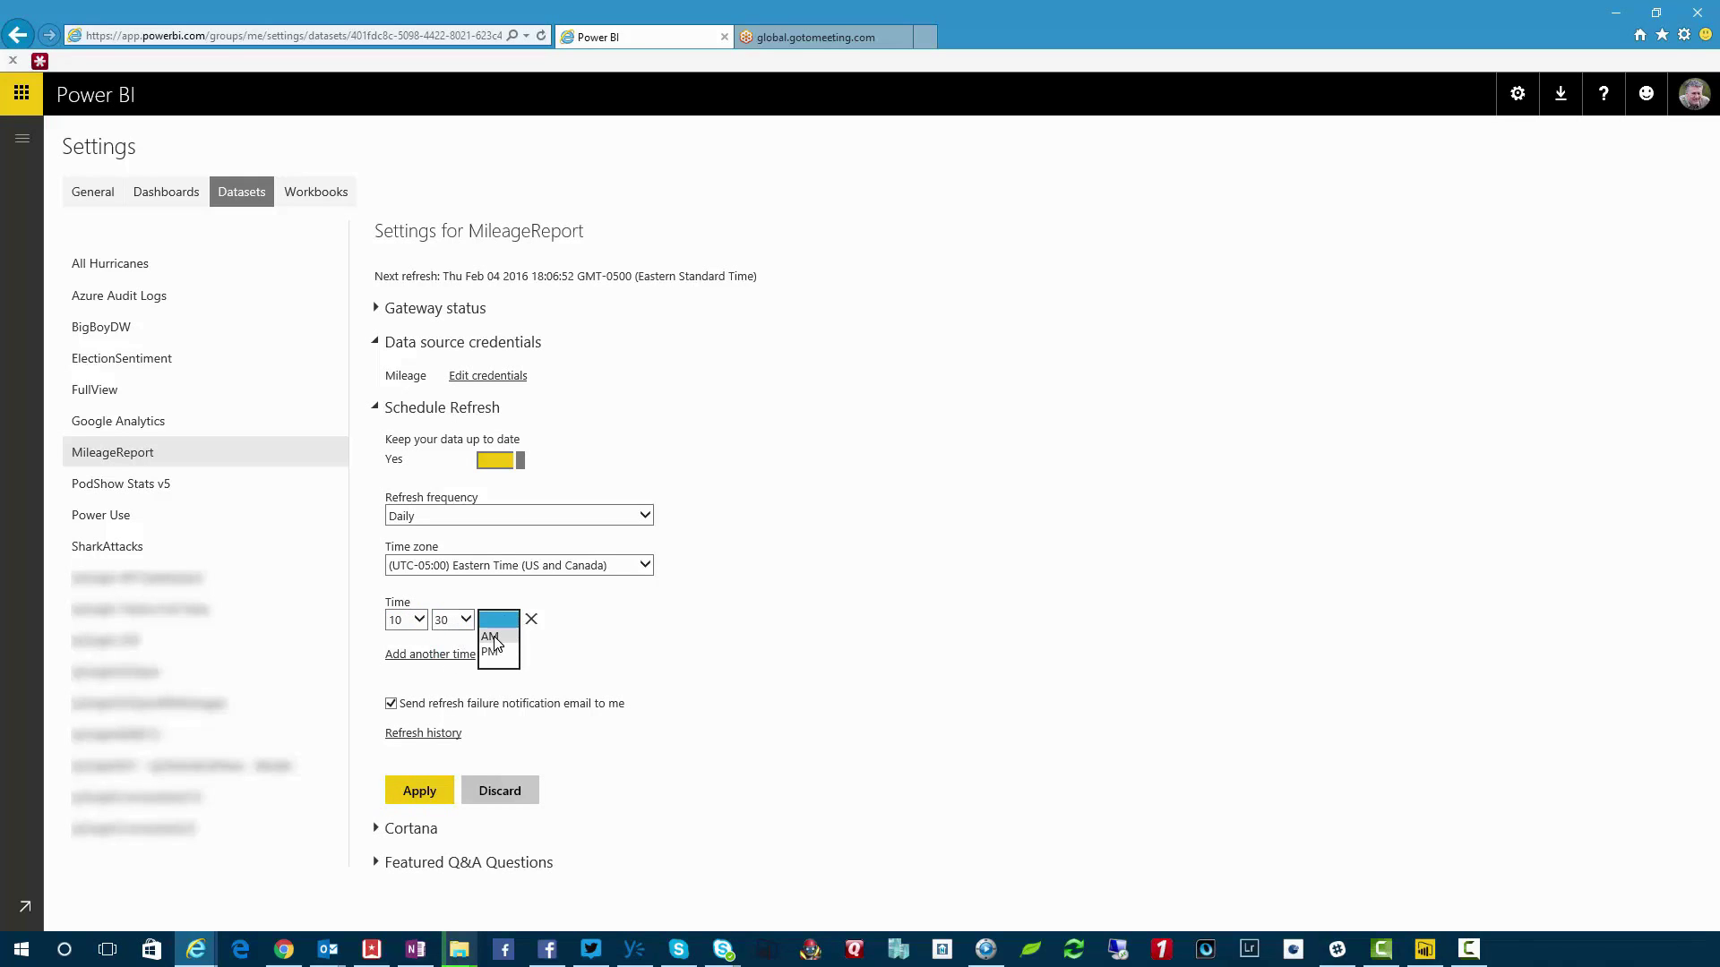
{"action": "left_click", "coordinate": [493, 637]}
{"action": "left_click", "coordinate": [417, 789]}
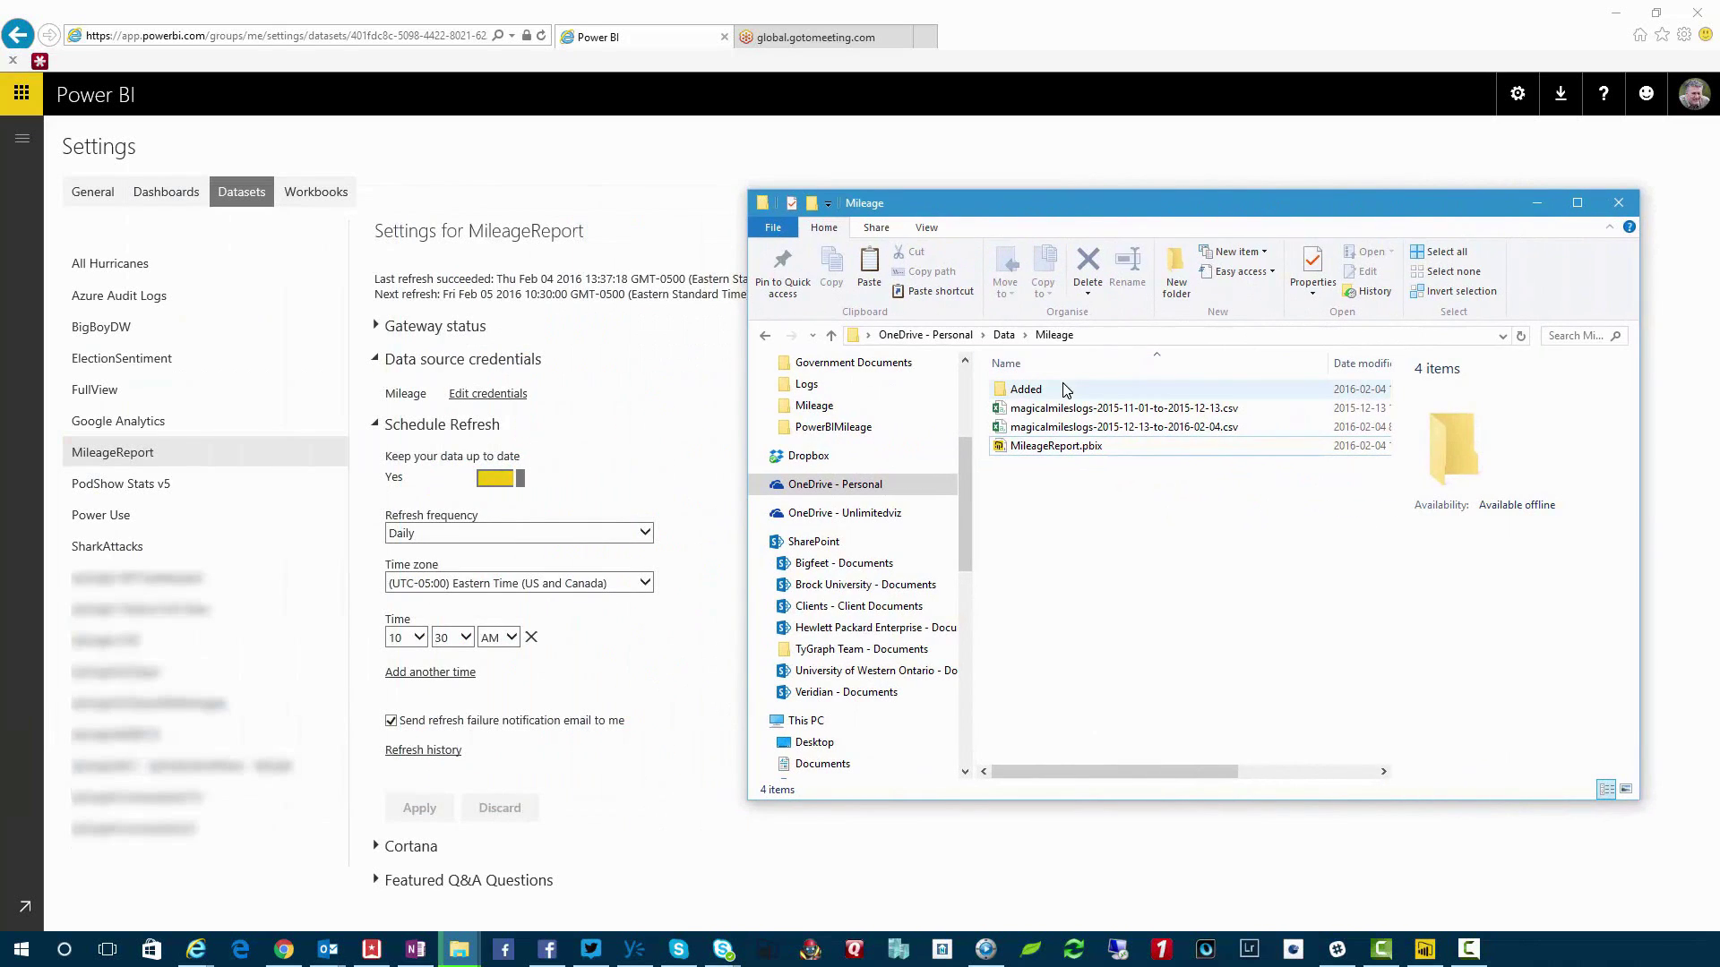
Copy magicalmileslogs-Fake.csv out of the Added subfolder and paste it into the parent Mileage folder
{"action": "double_click", "coordinate": [1025, 389]}
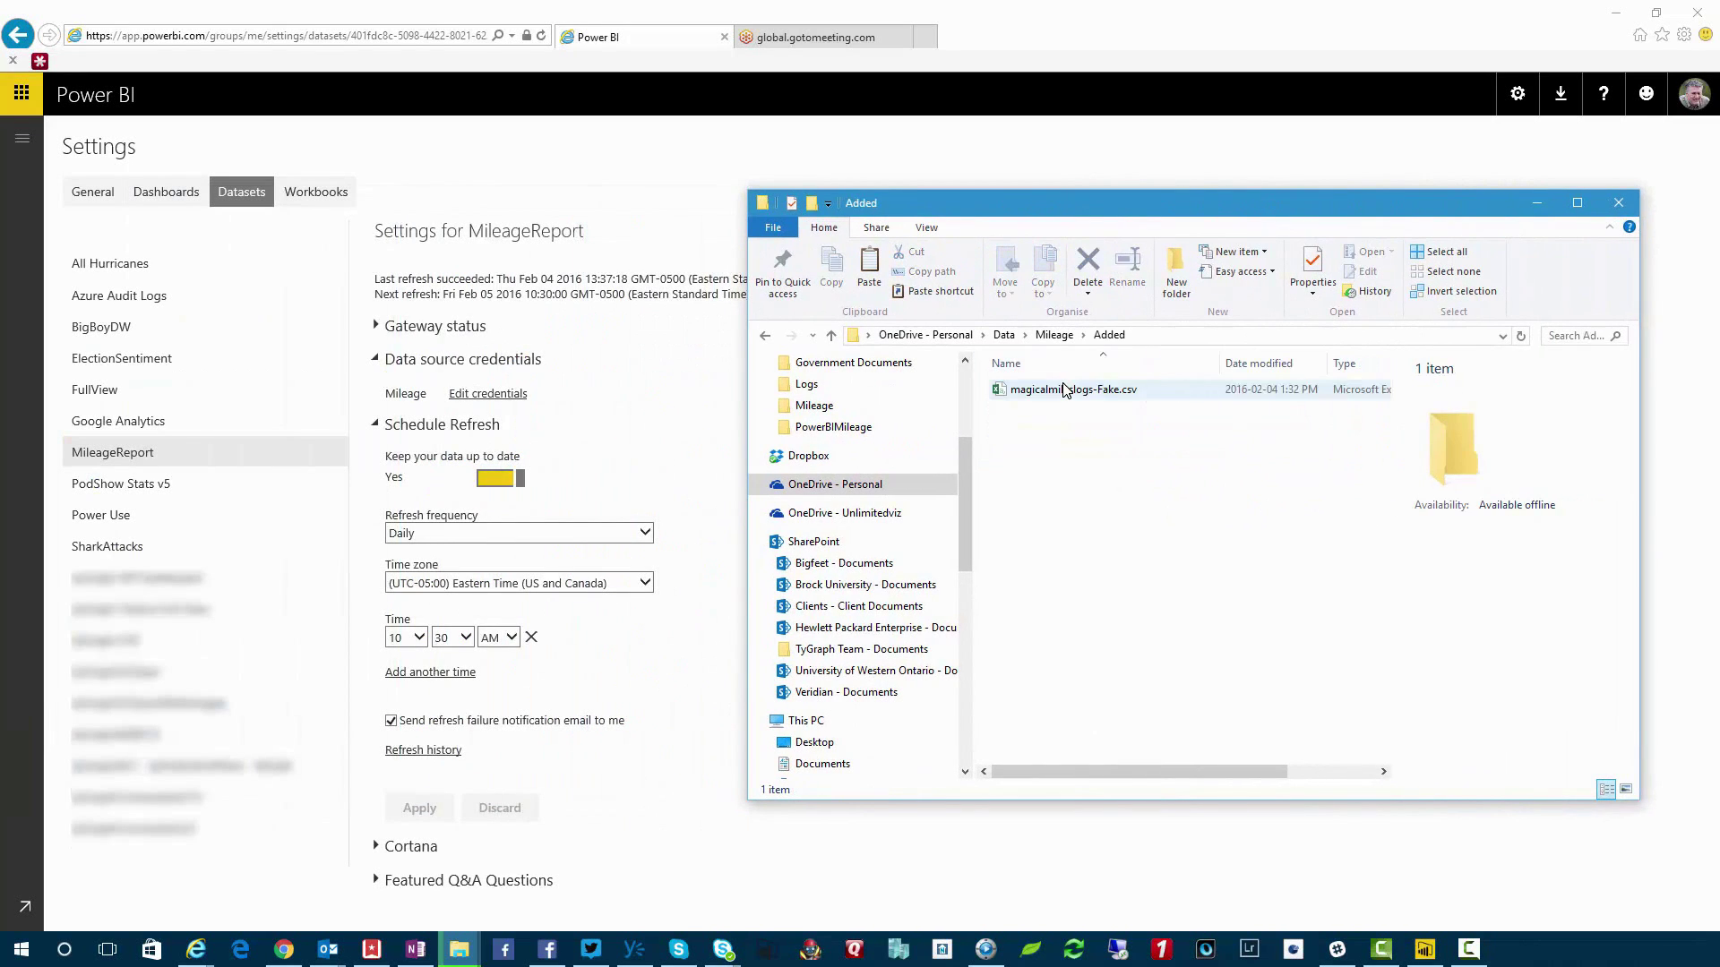
{"action": "left_click", "coordinate": [1066, 395]}
{"action": "right_click", "coordinate": [1066, 394]}
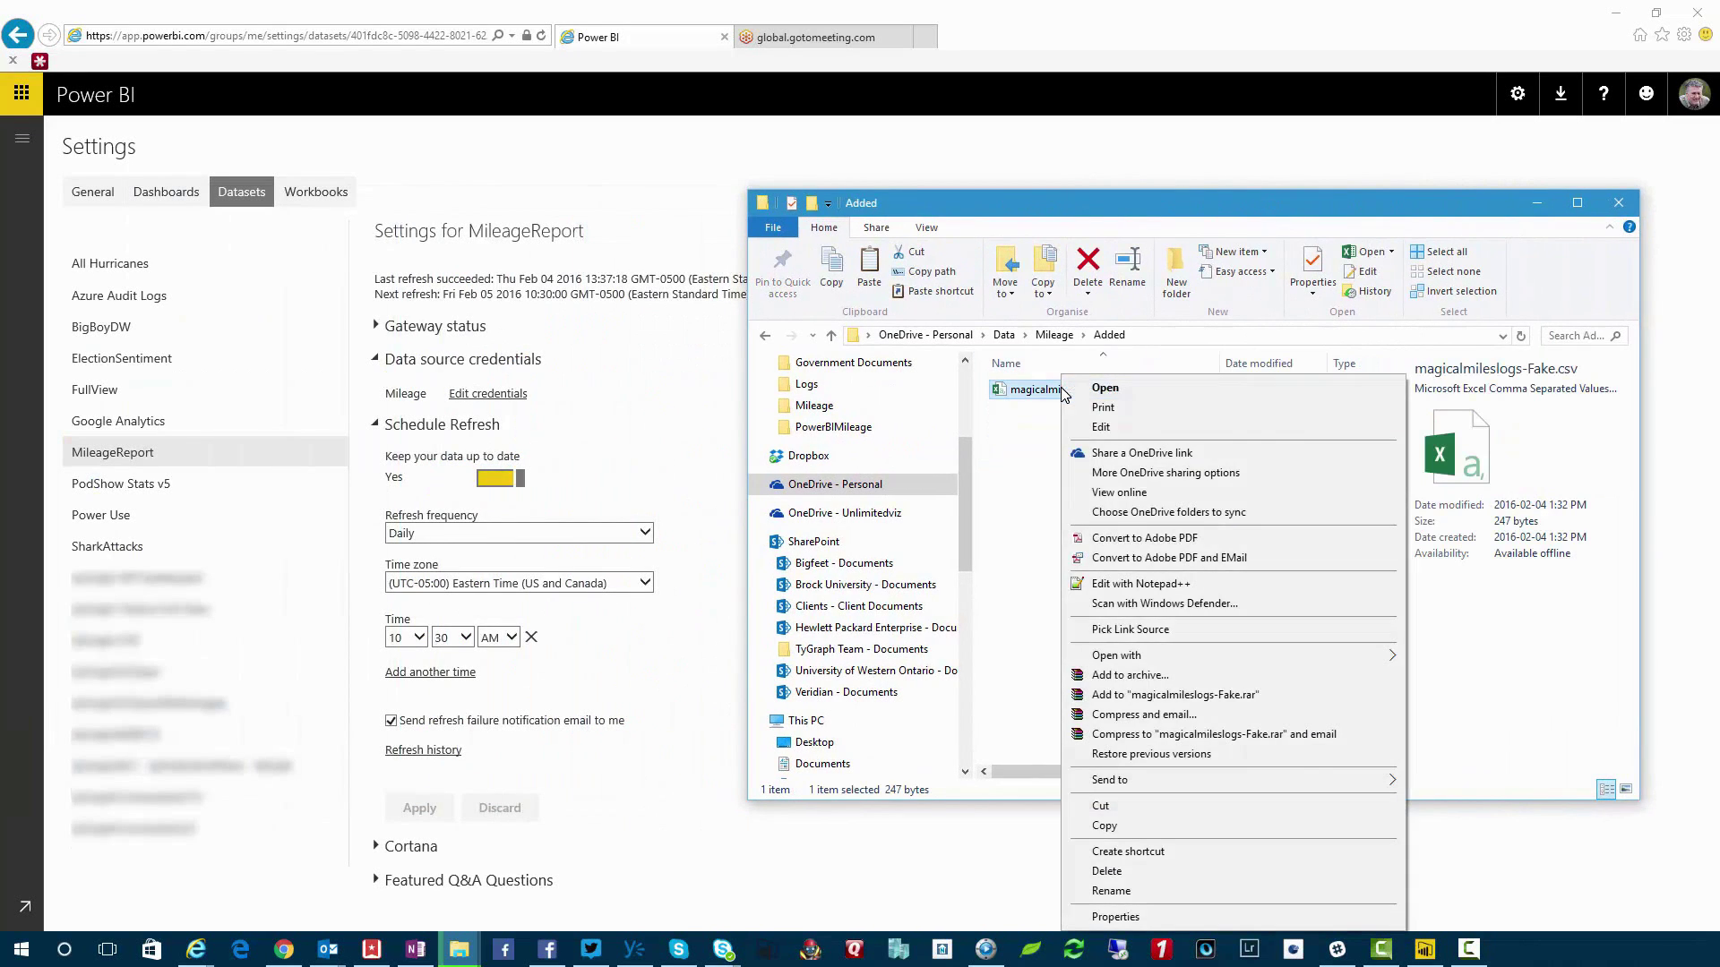
{"action": "left_click", "coordinate": [1163, 826]}
{"action": "left_click", "coordinate": [1054, 334]}
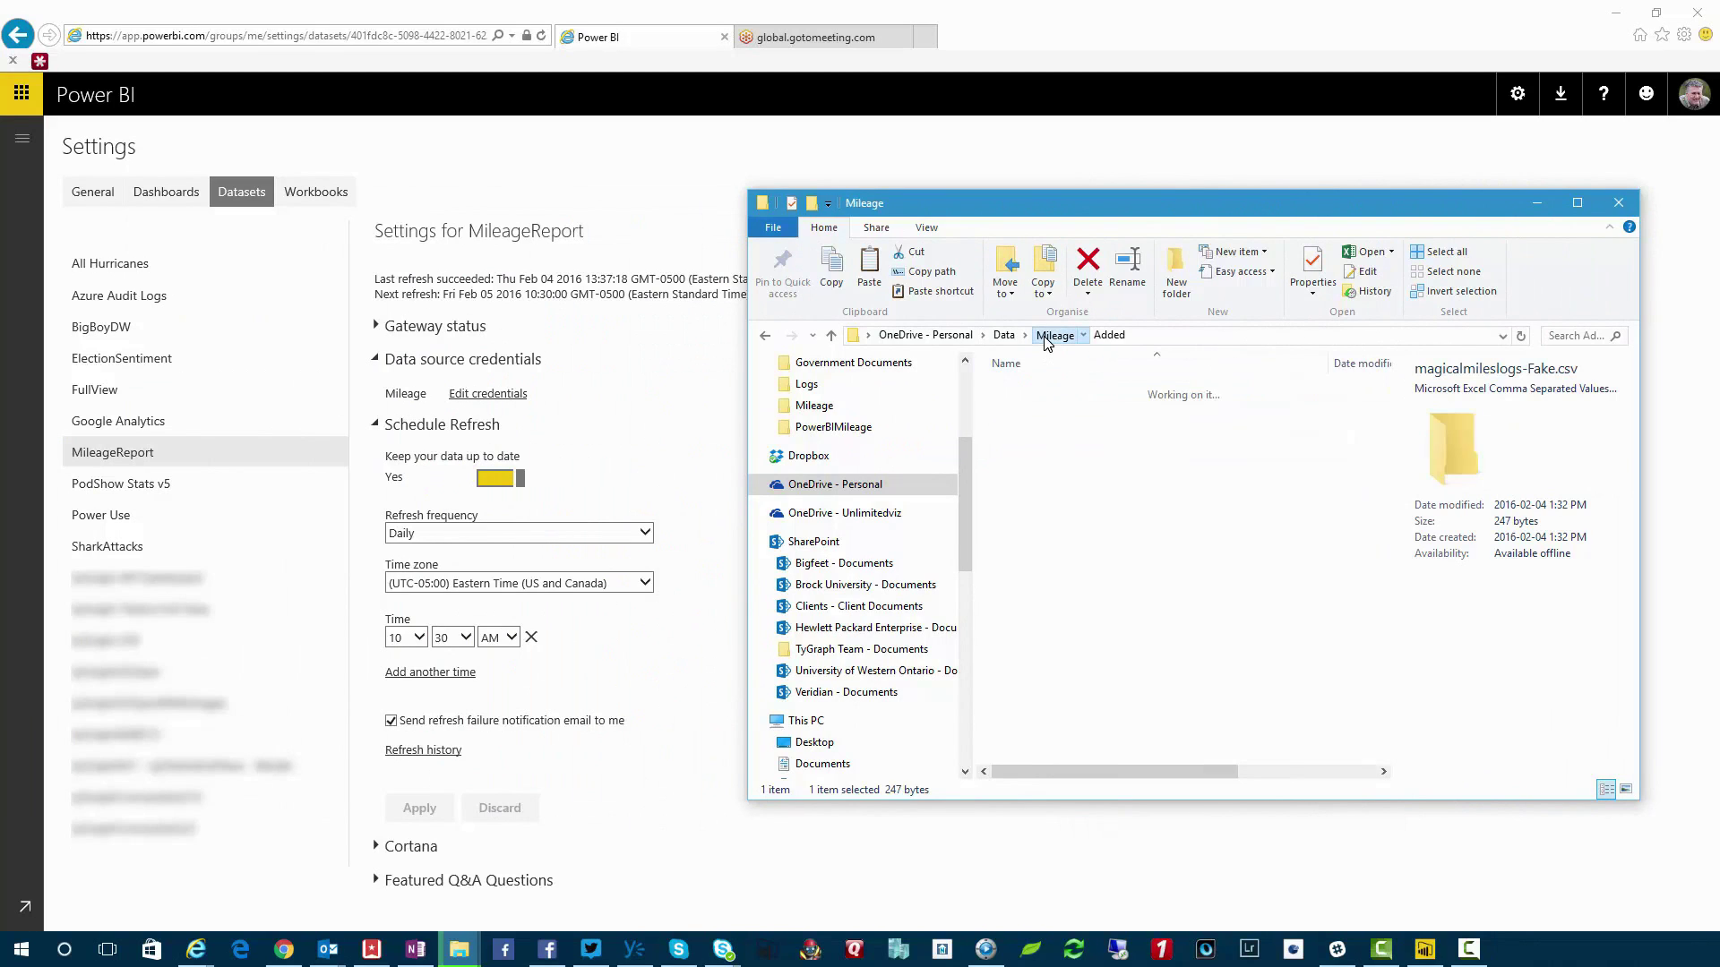
{"action": "left_click", "coordinate": [1140, 567]}
{"action": "right_click", "coordinate": [1139, 562]}
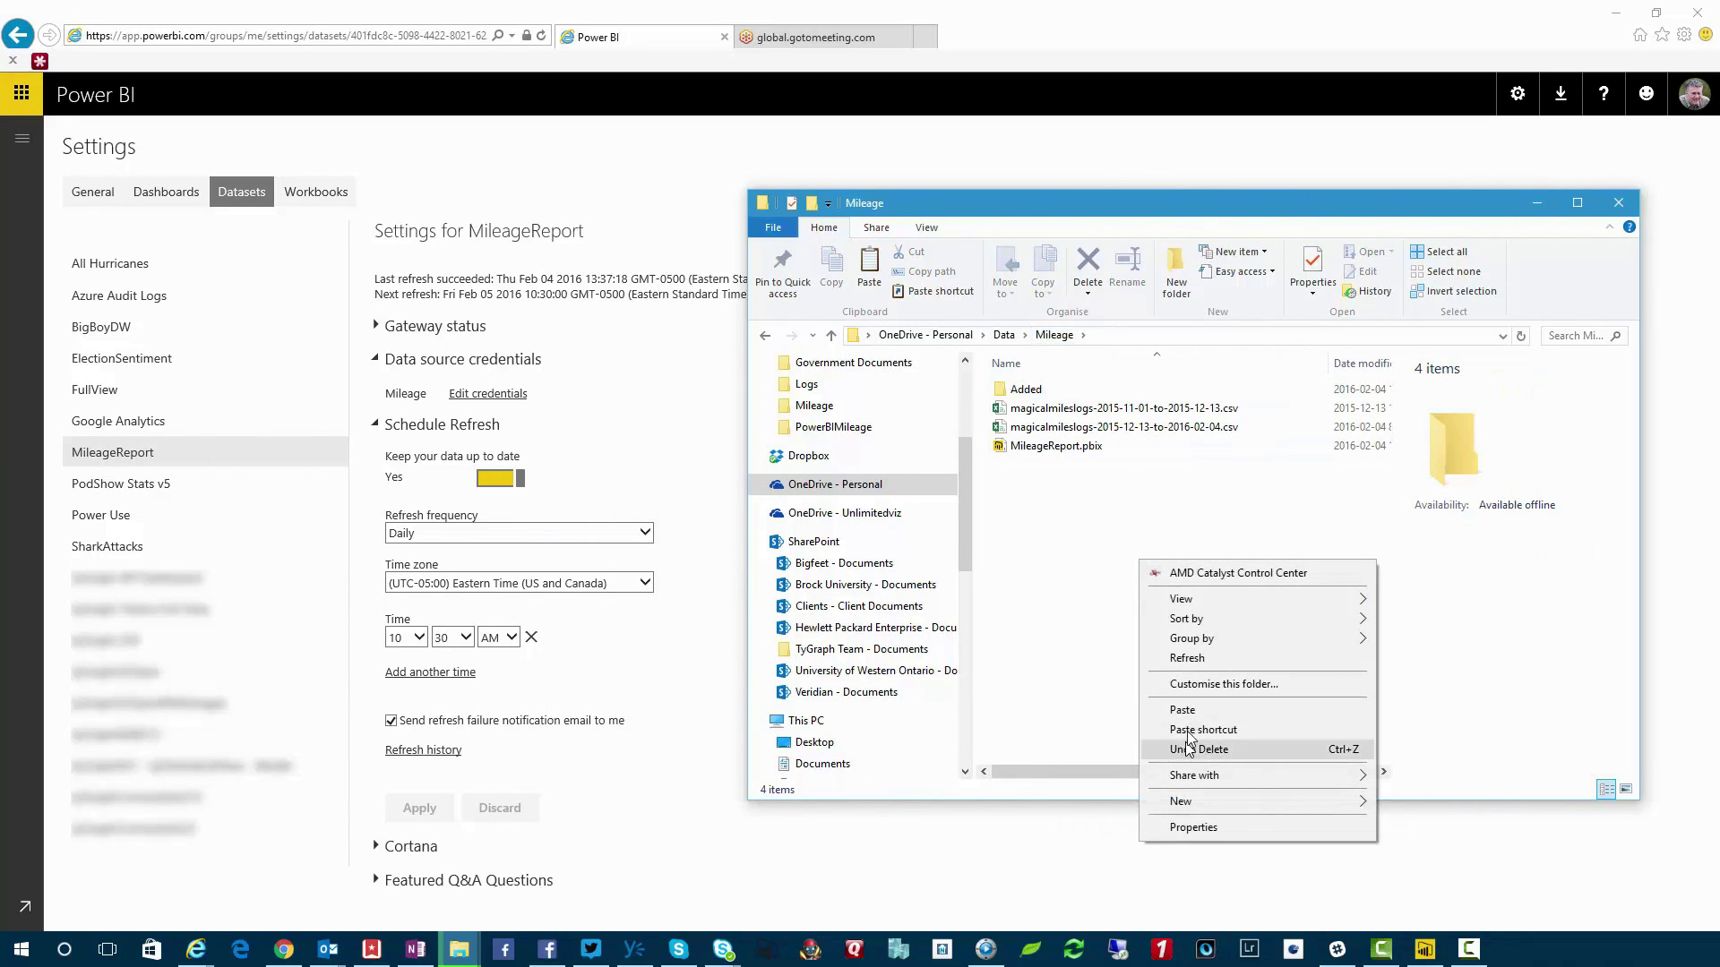
{"action": "left_click", "coordinate": [1192, 715]}
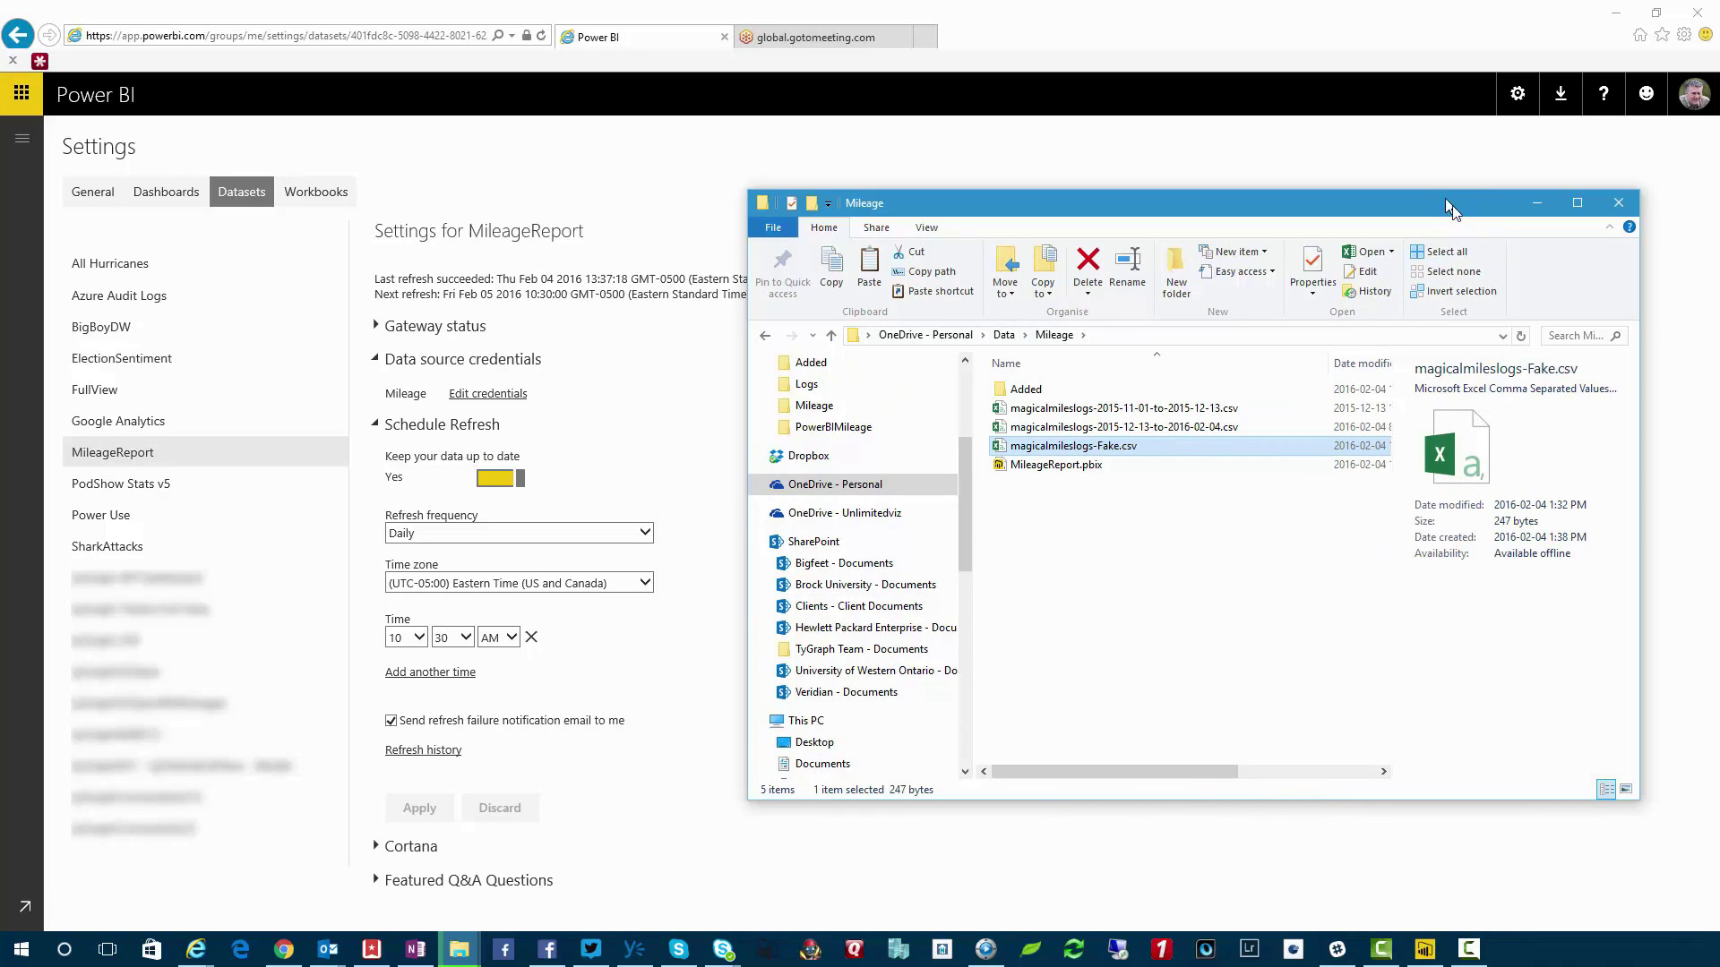
{"action": "left_click_drag", "start_coordinate": [1448, 204], "coordinate": [669, 186]}
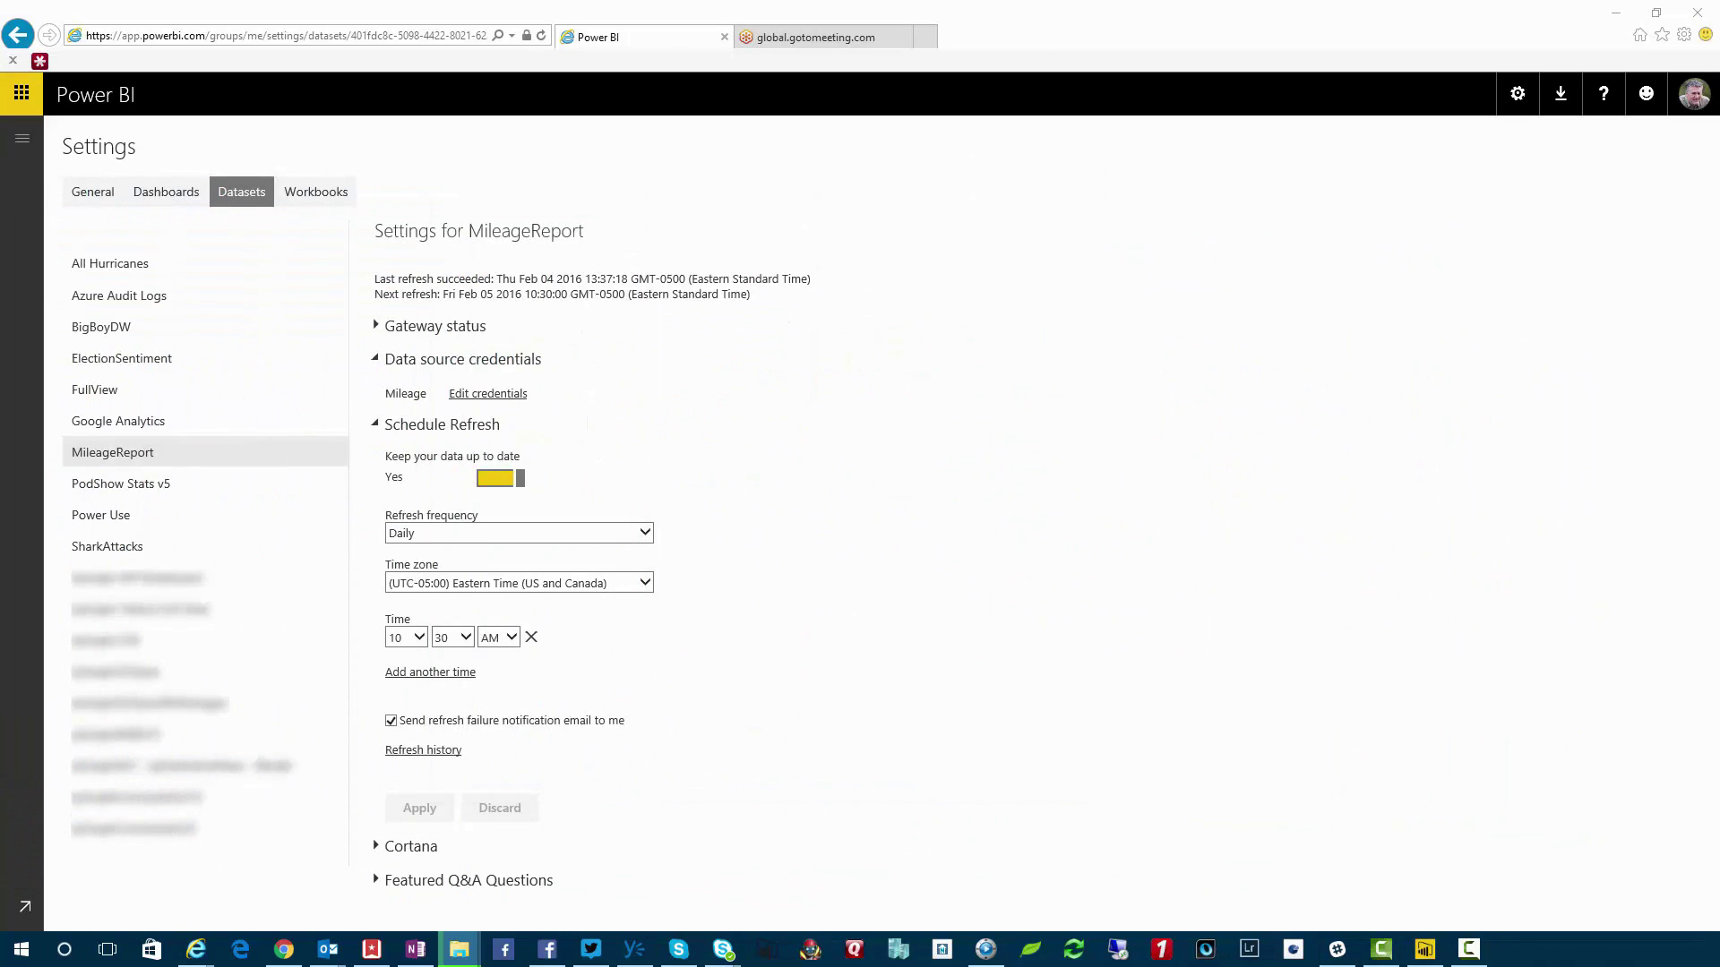
Return to the browser and open the MileageReport report from the navigation pane
{"action": "left_click", "coordinate": [960, 430]}
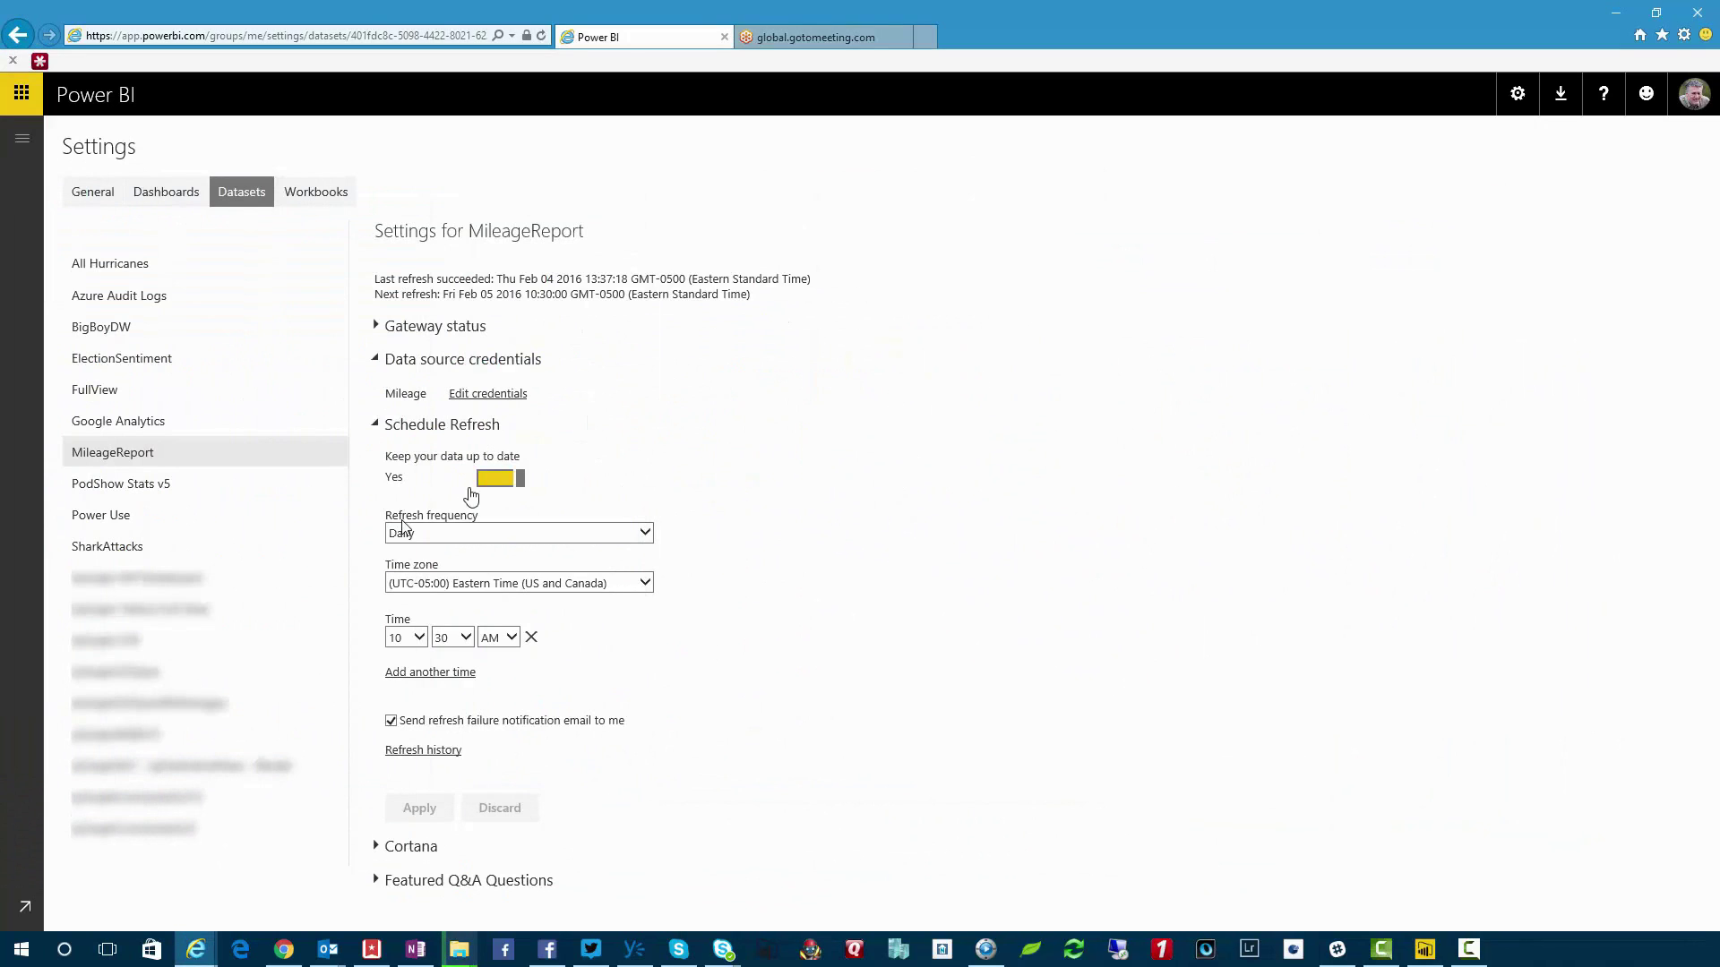
{"action": "left_click", "coordinate": [21, 141]}
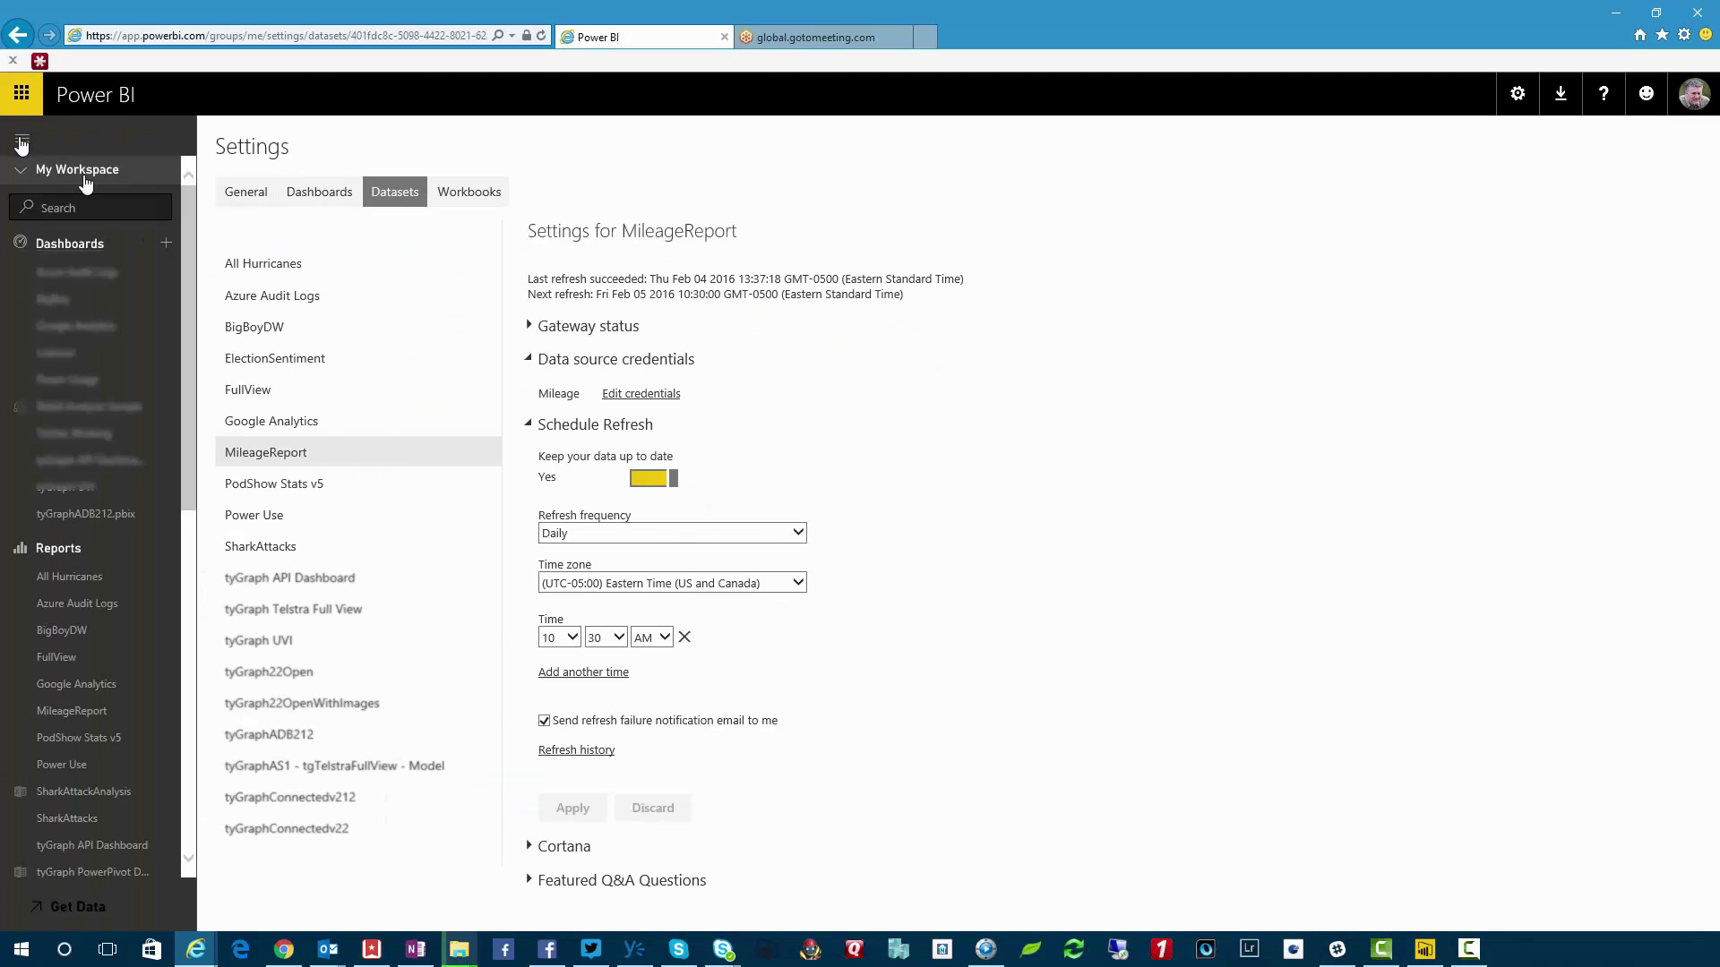
{"action": "left_click_drag", "start_coordinate": [189, 422], "coordinate": [181, 700]}
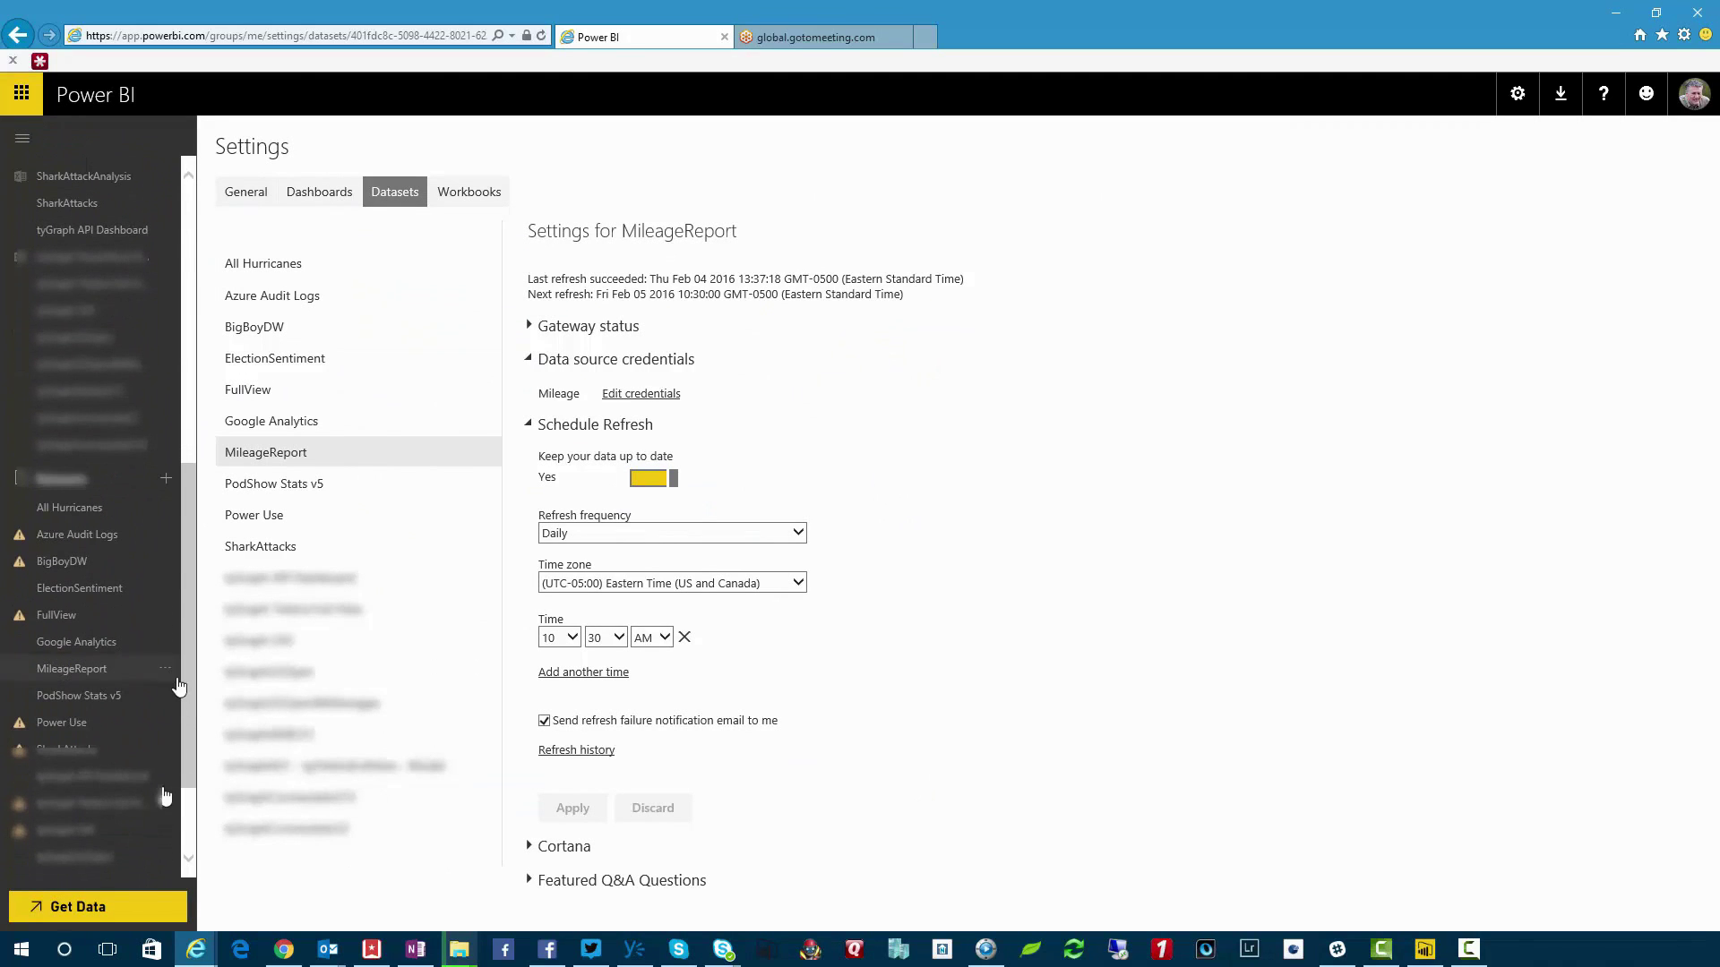
{"action": "scroll", "coordinate": [154, 351], "scroll_direction": "up", "scroll_amount": 8}
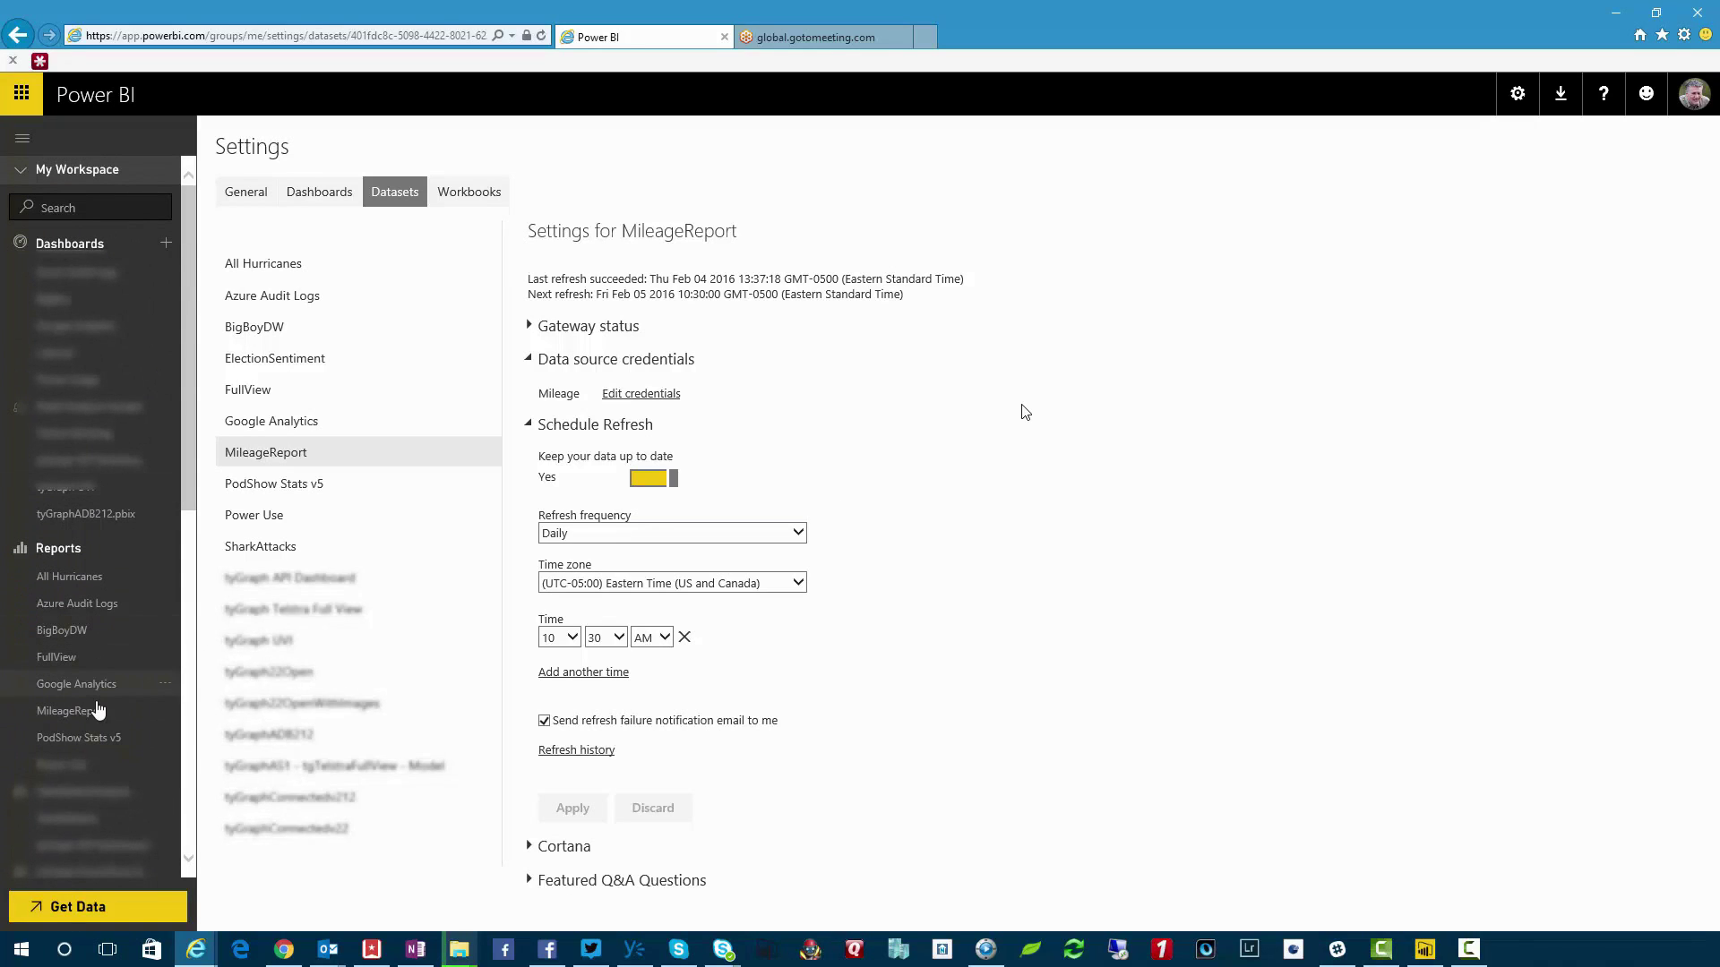
{"action": "left_click", "coordinate": [71, 710]}
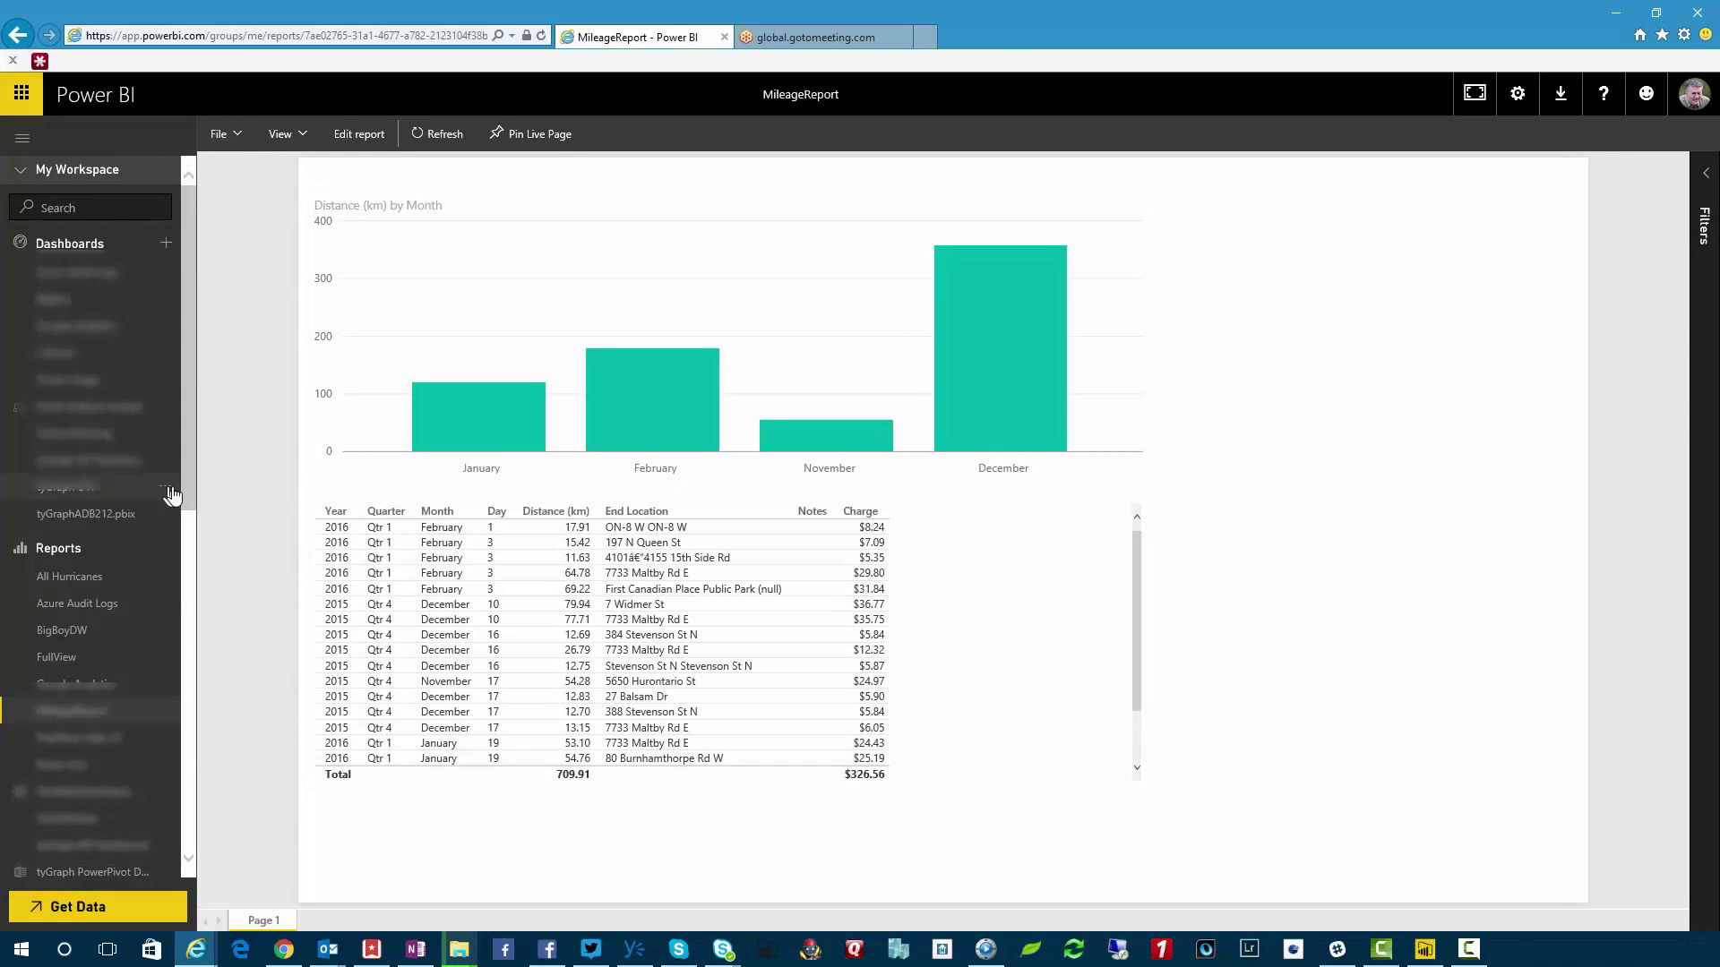
Start an immediate Refresh Now of the MileageReport dataset
{"action": "left_click_drag", "start_coordinate": [185, 482], "coordinate": [193, 785]}
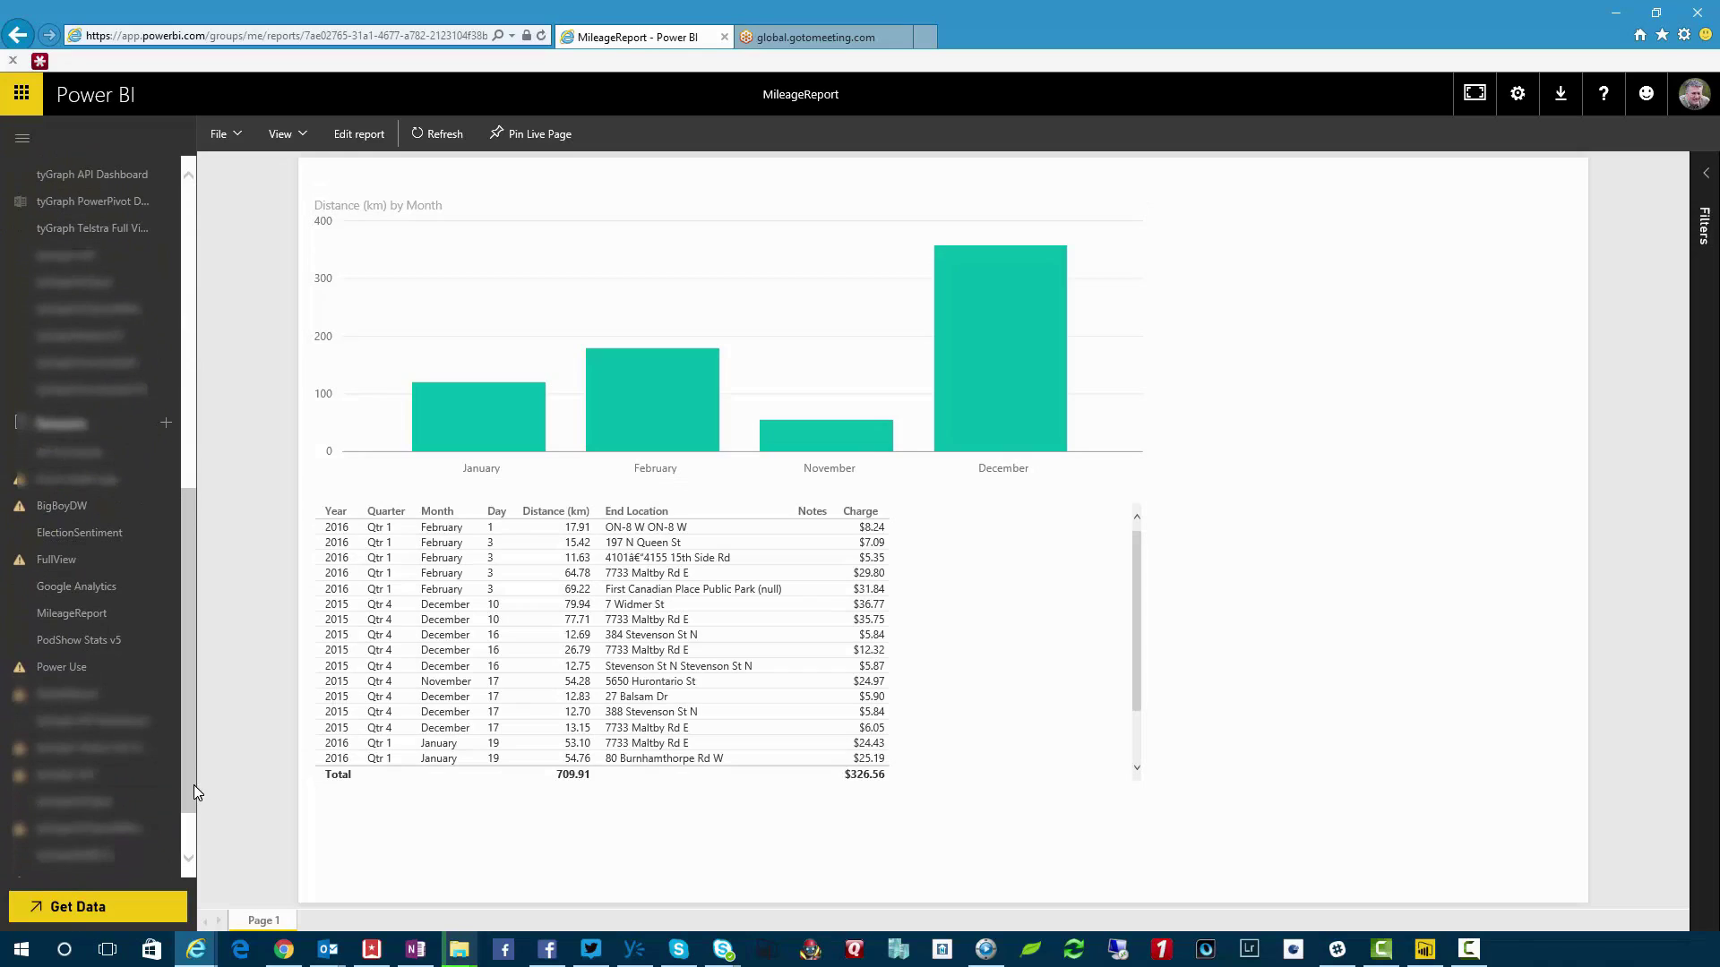
{"action": "left_click", "coordinate": [164, 614]}
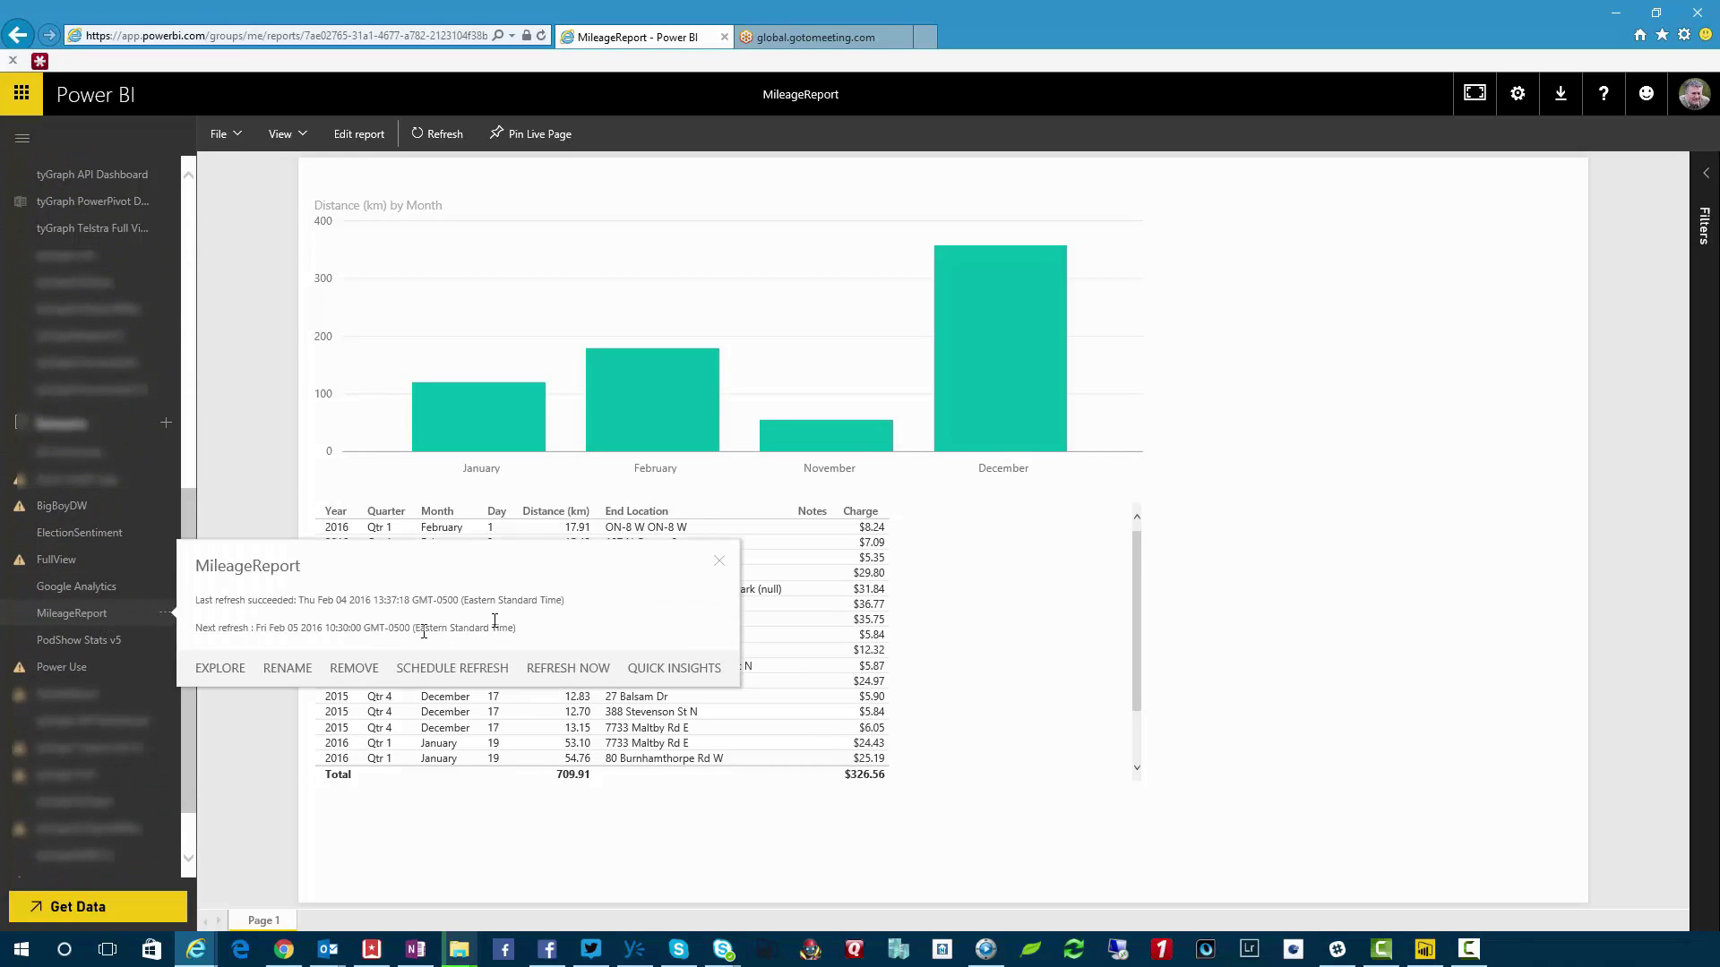
{"action": "left_click", "coordinate": [579, 679]}
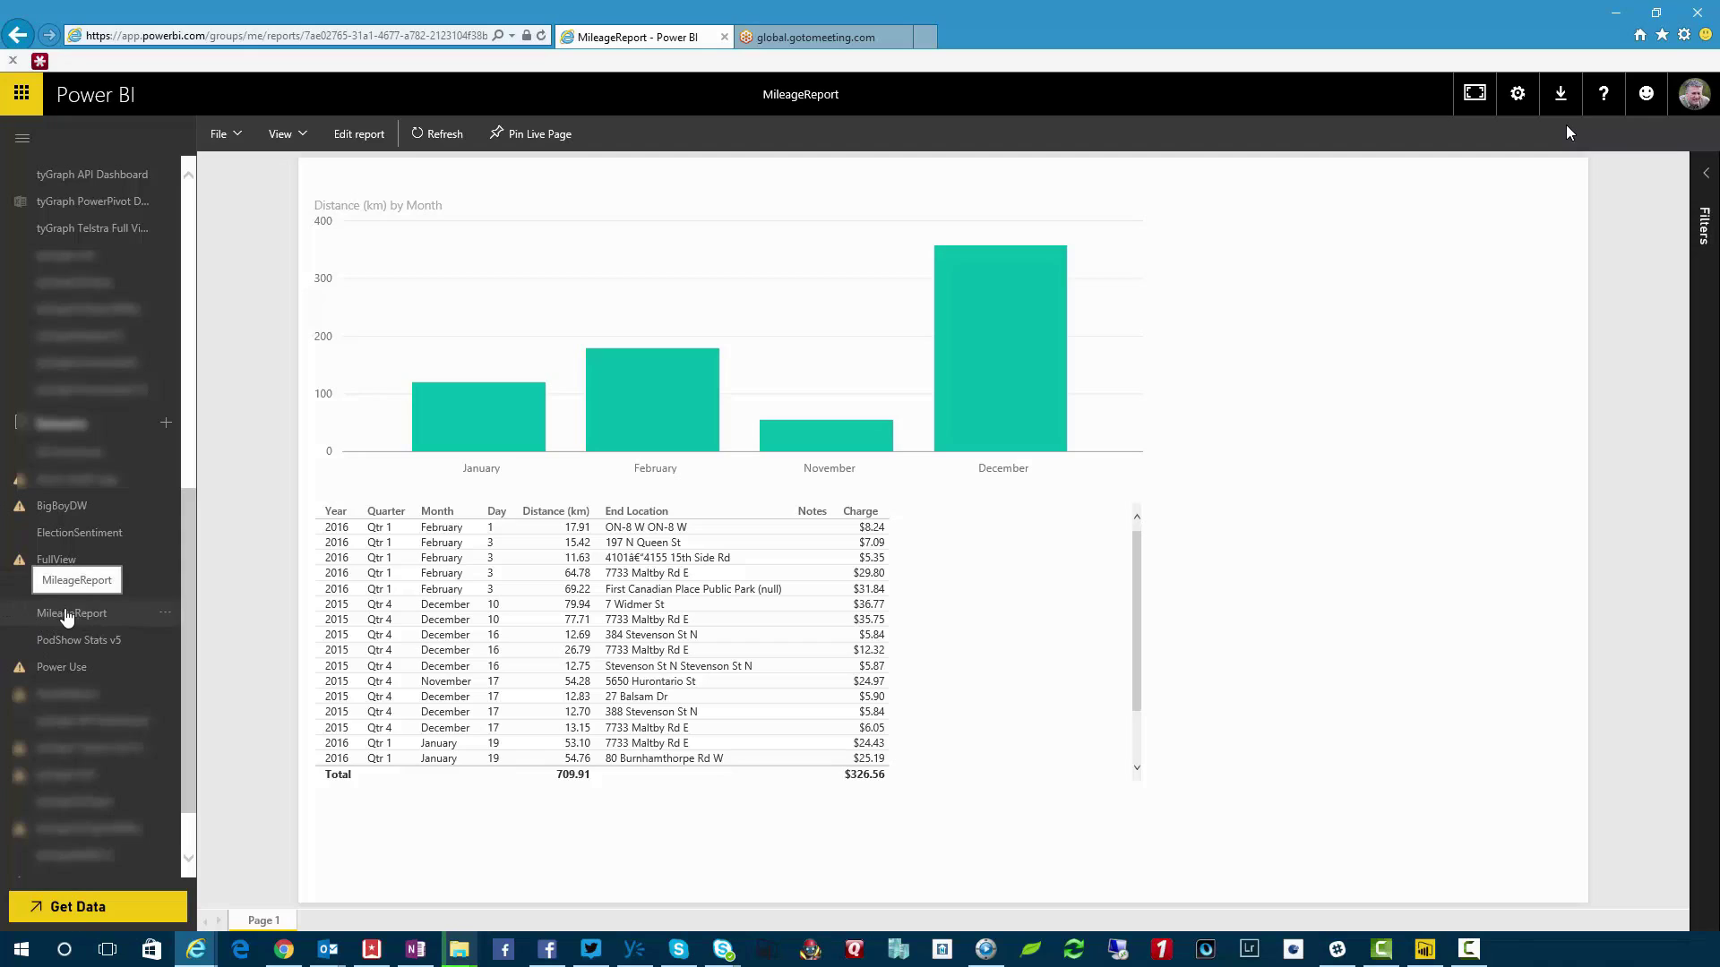
{"action": "mouse_move", "coordinate": [23, 618]}
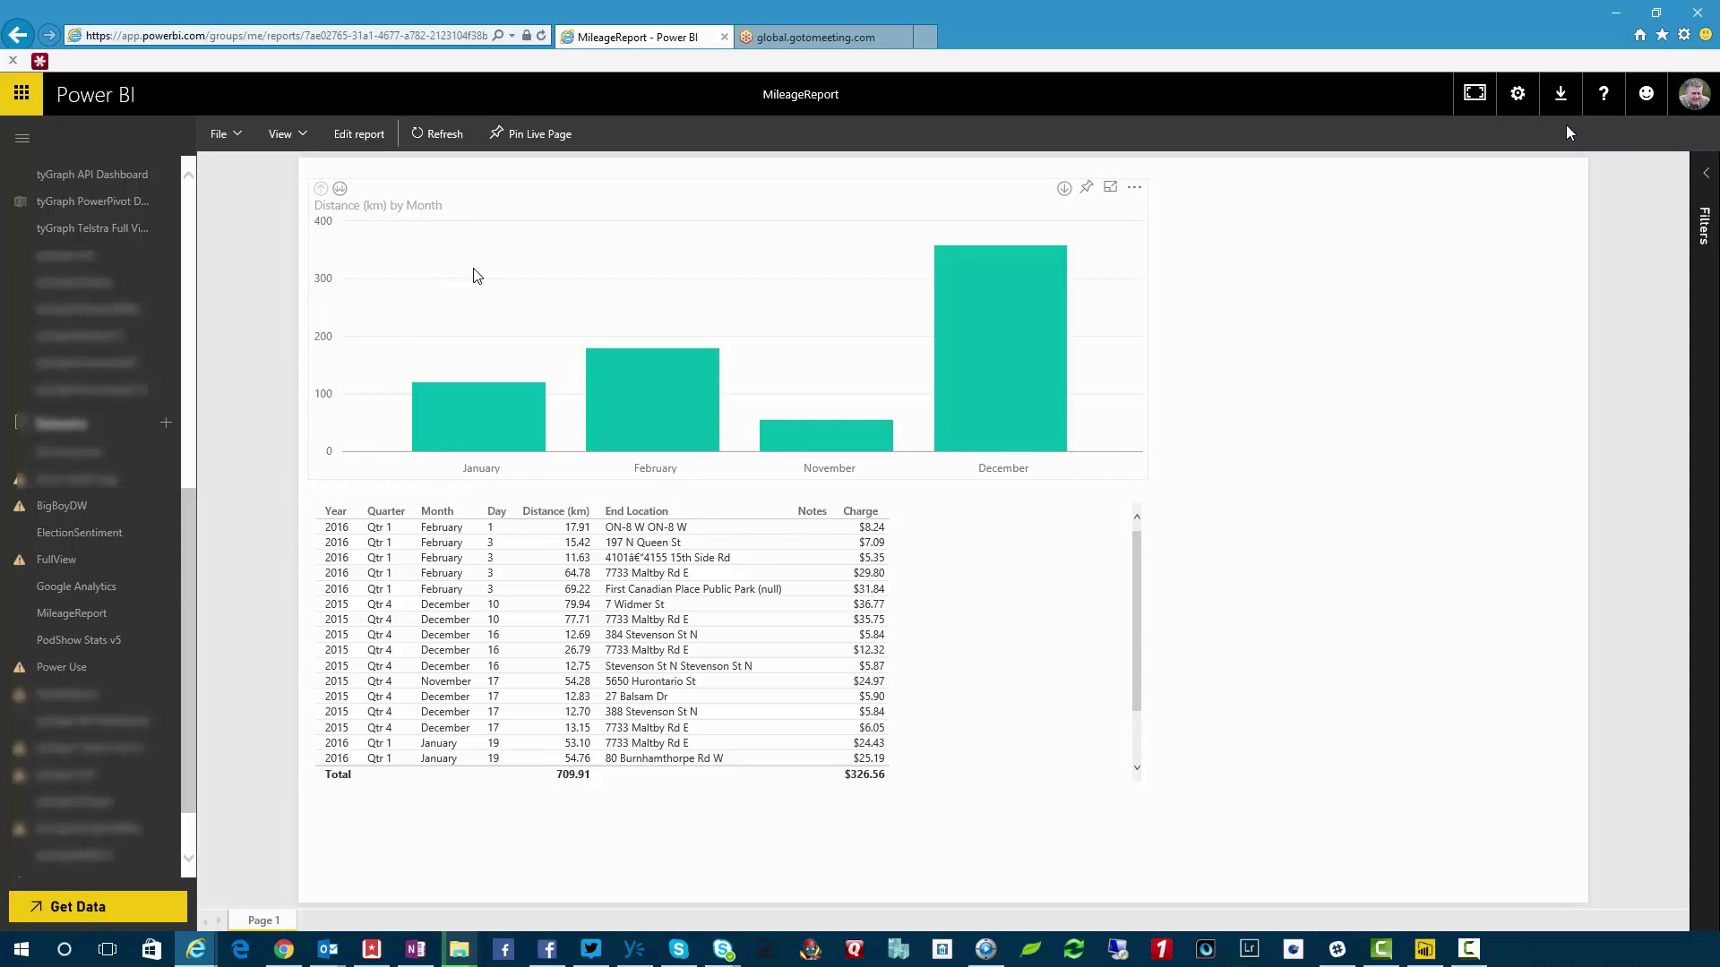
Reload the report and check the December bar showing the 15,000,000 km outlier
{"action": "left_click", "coordinate": [443, 143]}
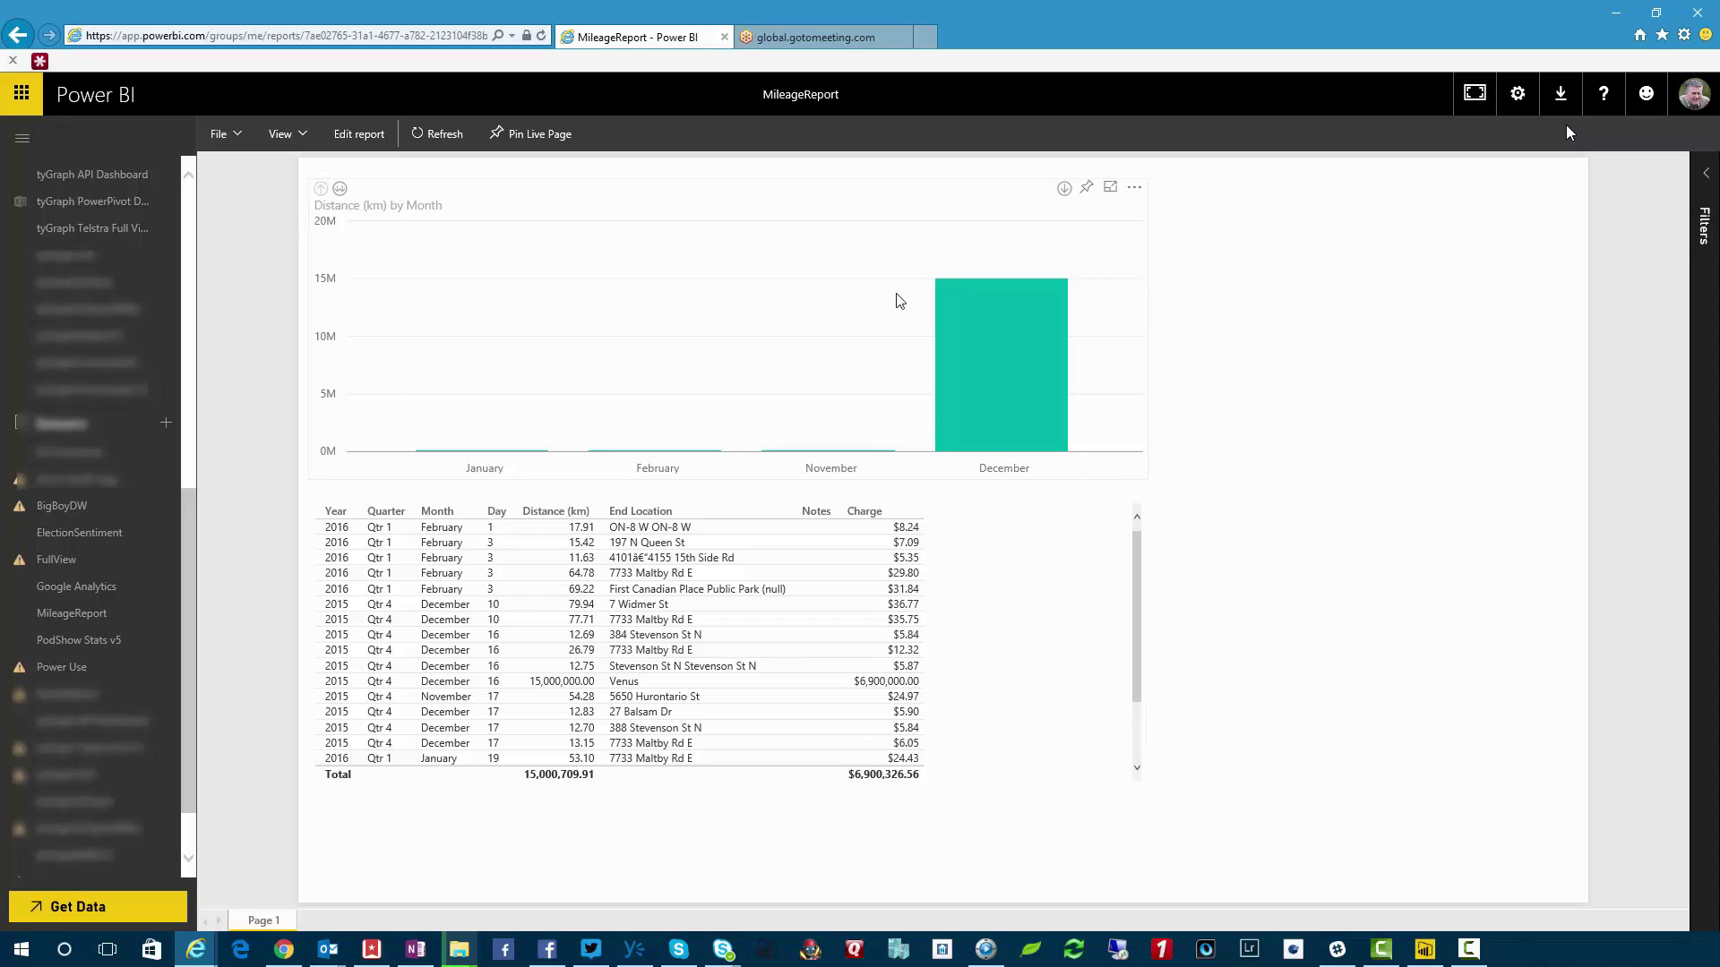
{"action": "mouse_move", "coordinate": [975, 417]}
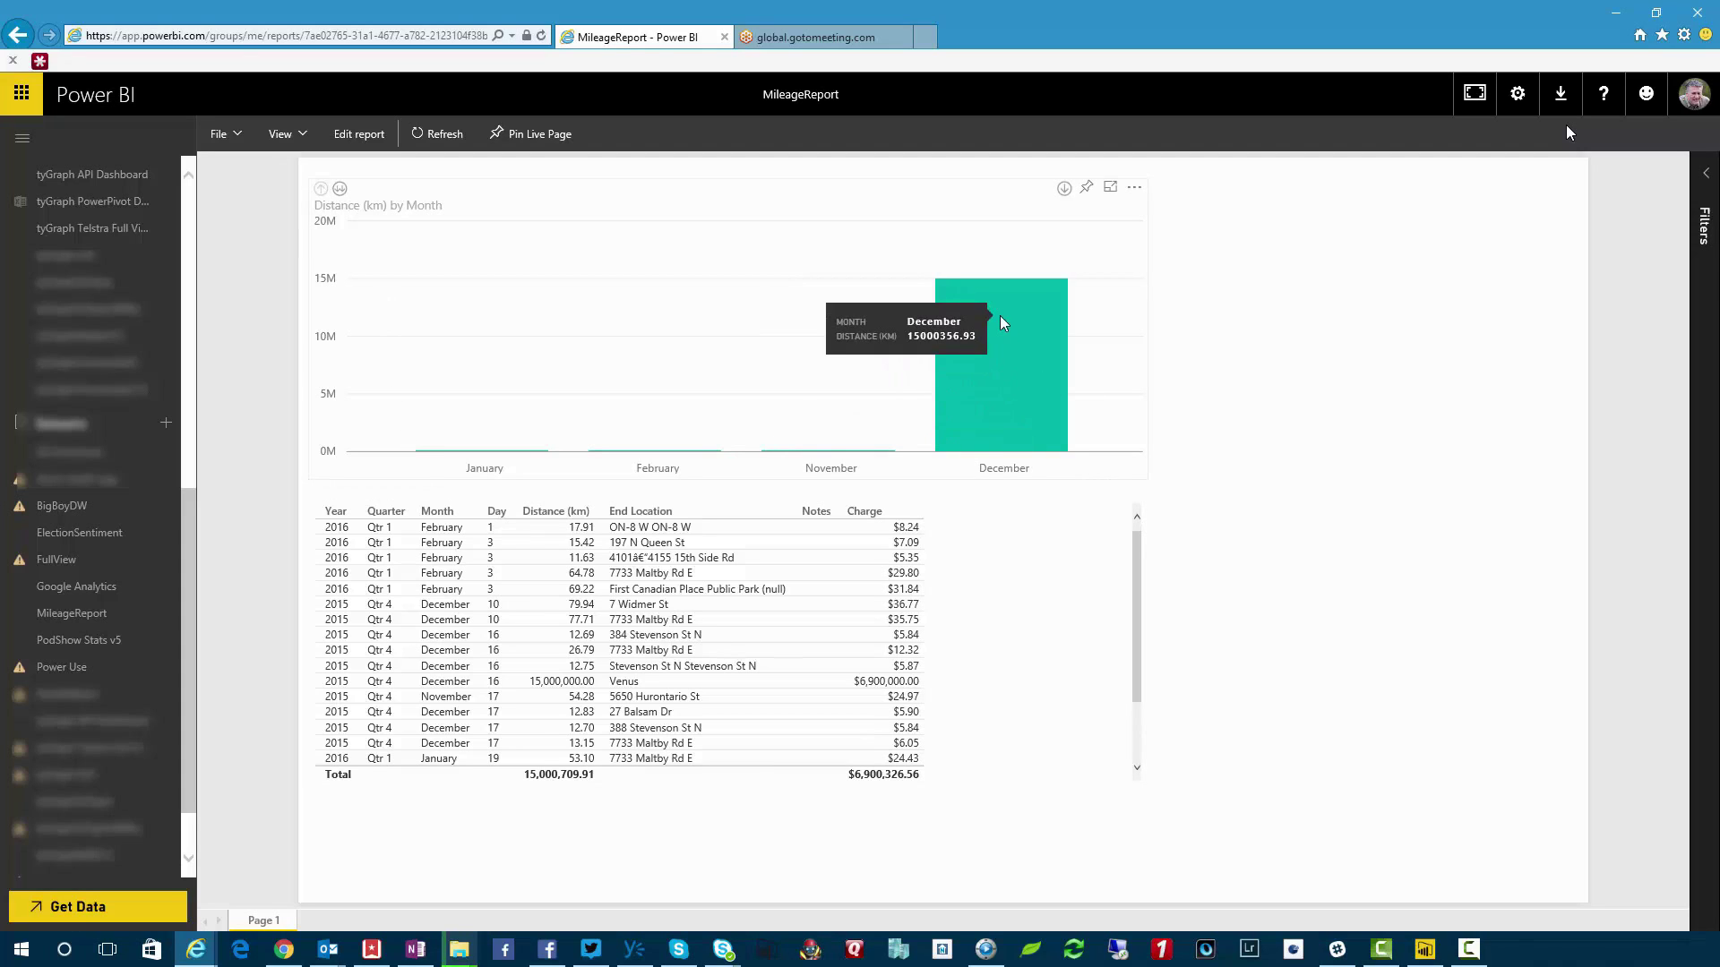